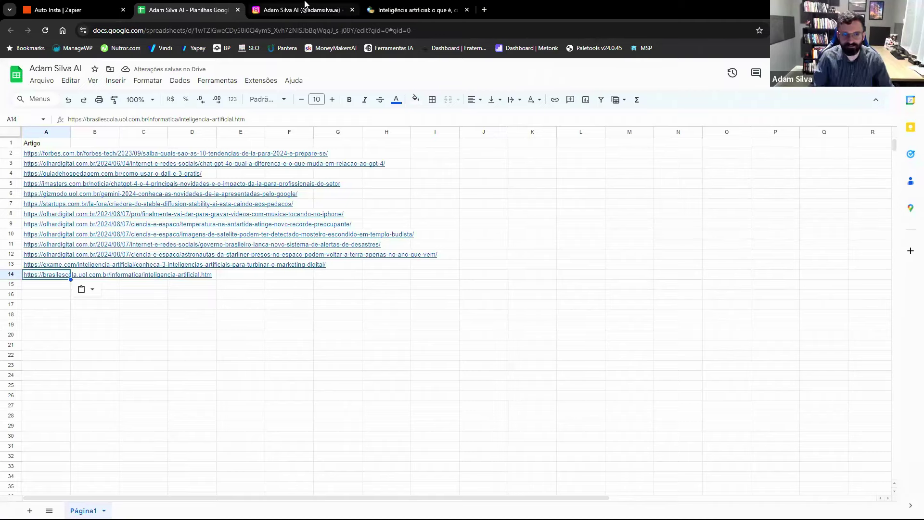
Check the Auto Insta workflow in Zapier and reload the Instagram profile page.
click(305, 9)
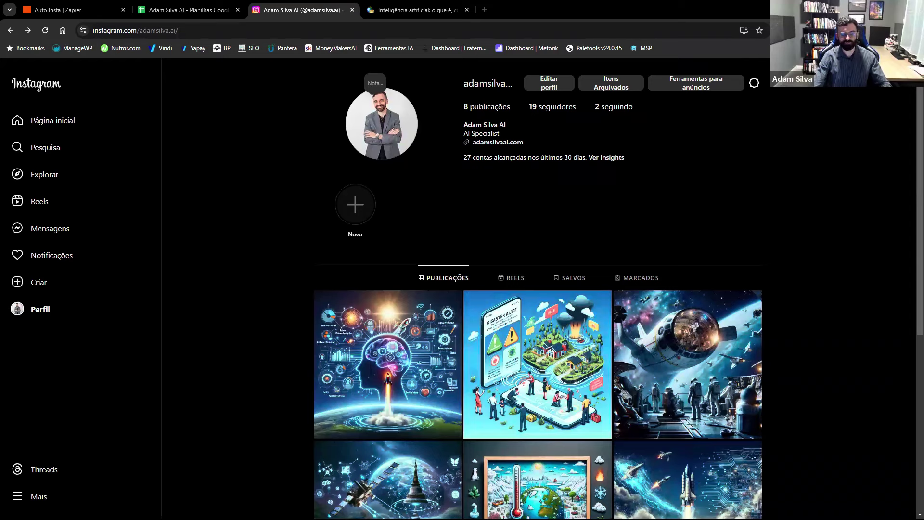
click(72, 10)
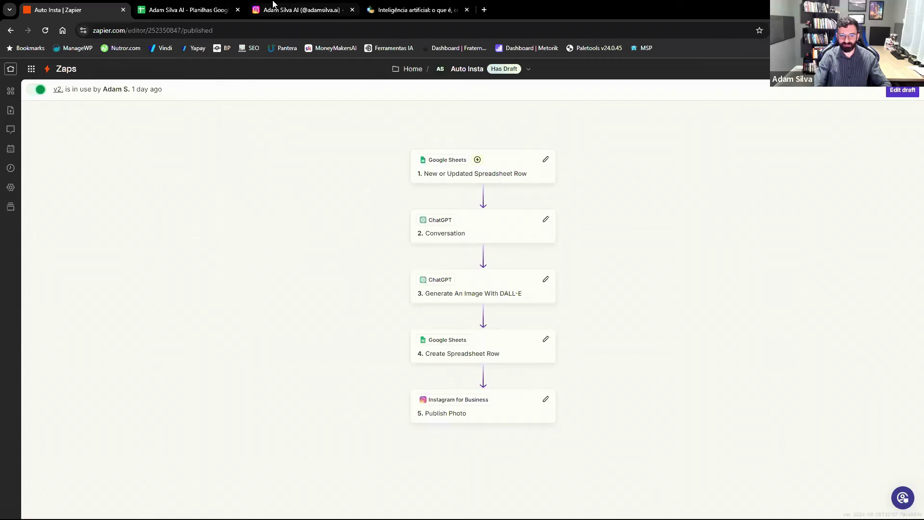
click(273, 6)
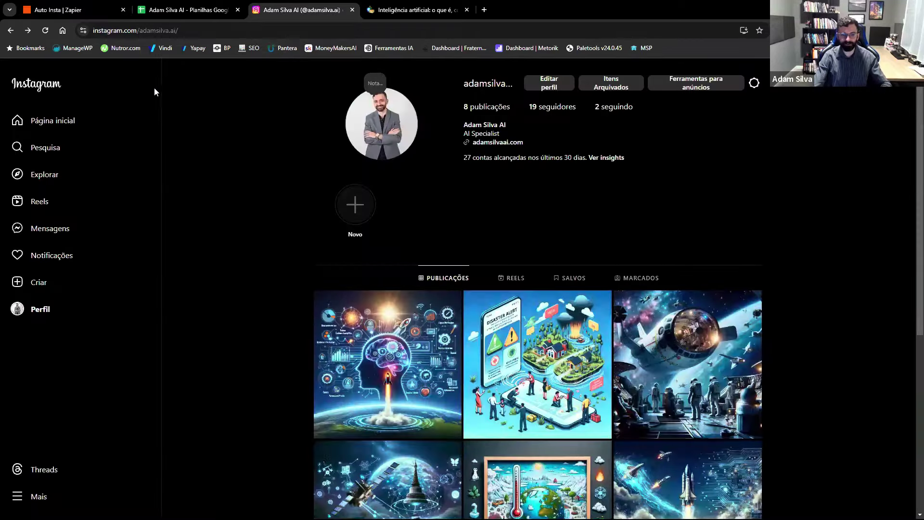
click(45, 34)
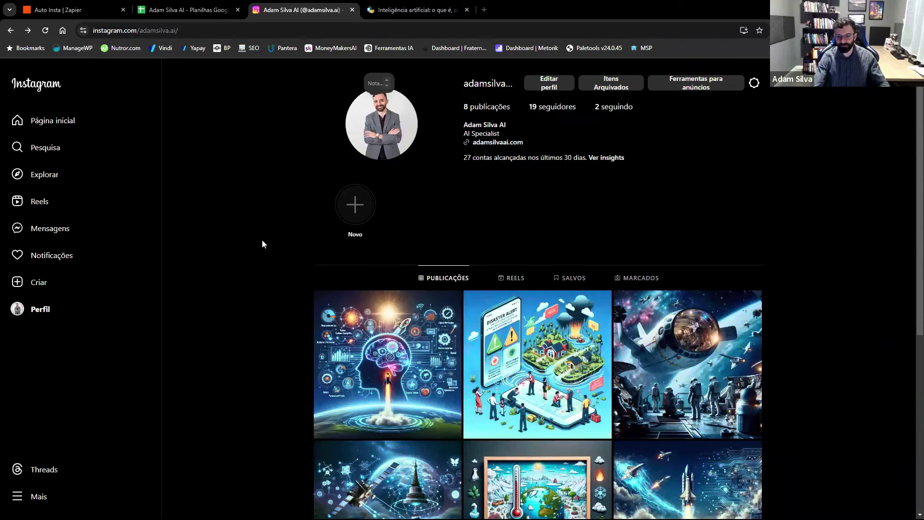
Read the captions of the rocket launch post and the Antarctica temperature post in the Instagram profile grid.
scroll(263, 241, down, 3)
scroll(261, 243, down, 2)
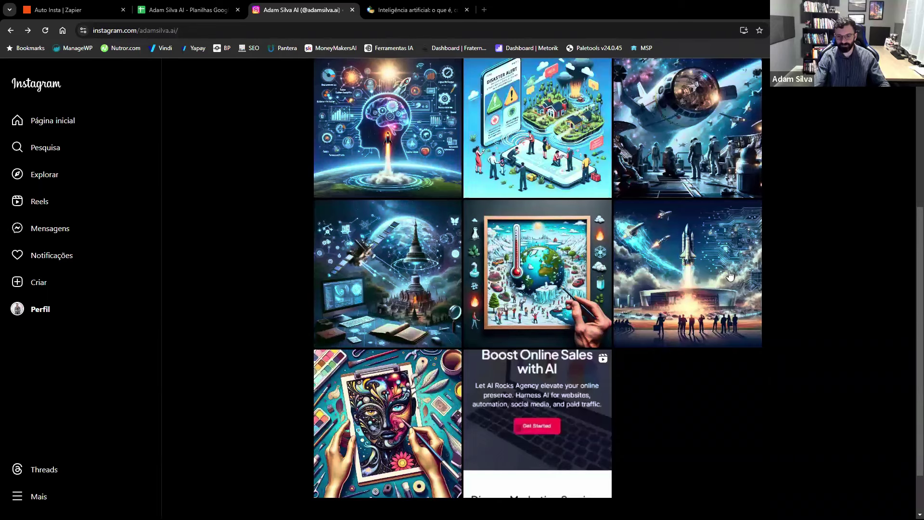
click(729, 275)
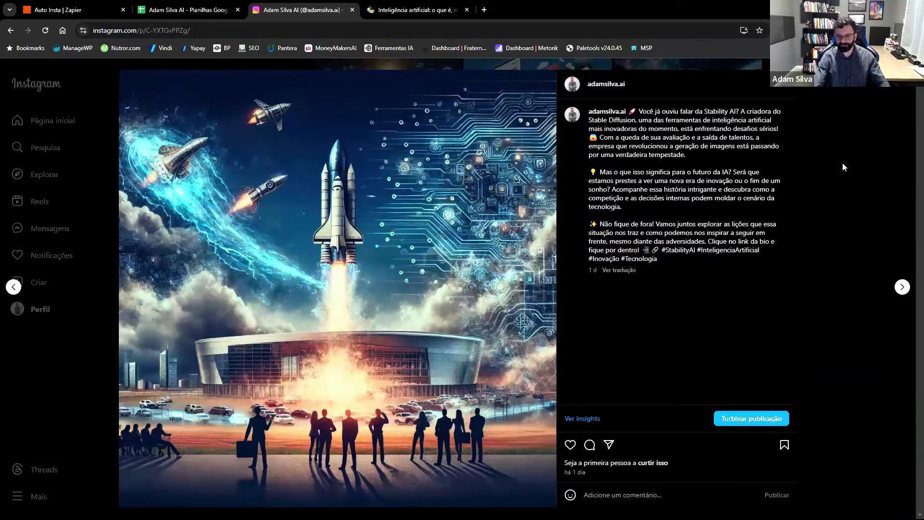
key(Escape)
click(526, 275)
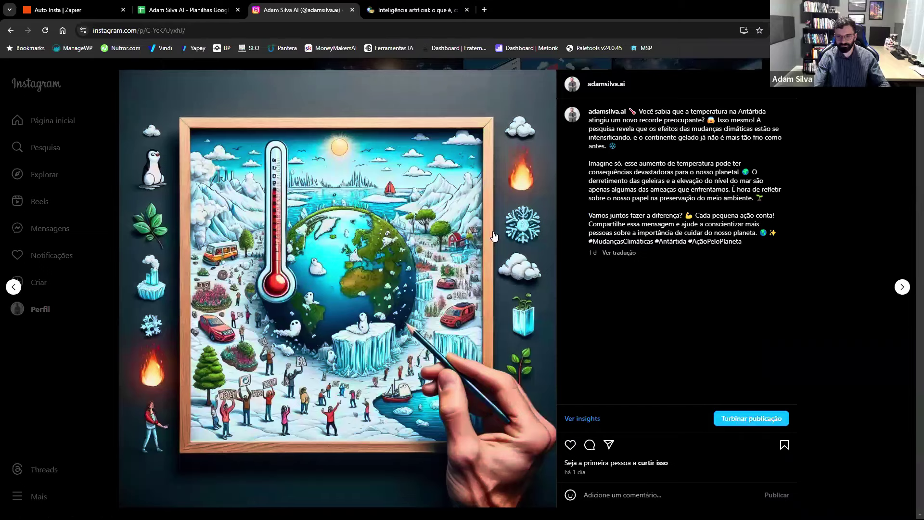
key(Escape)
key(Escape)
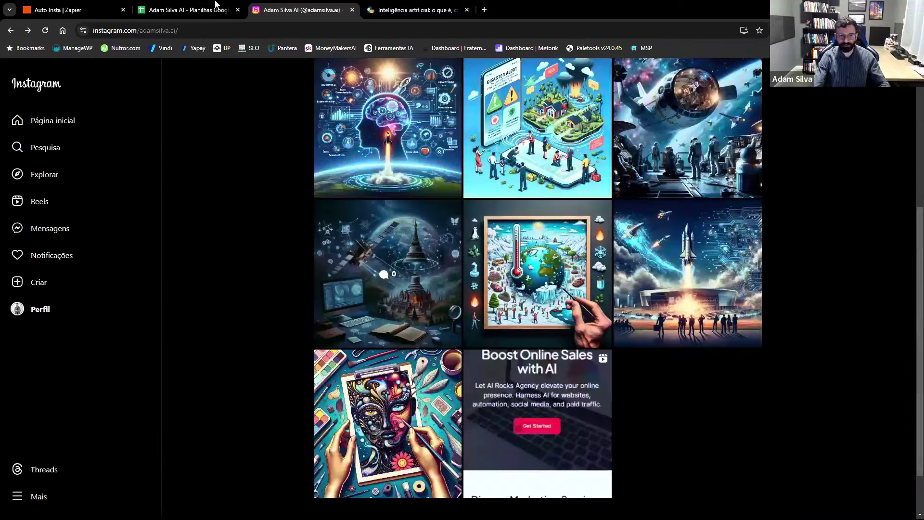
Compare the article links in the Google Sheets spreadsheet with the Instagram profile, reloading the profile to check for a new post.
click(188, 10)
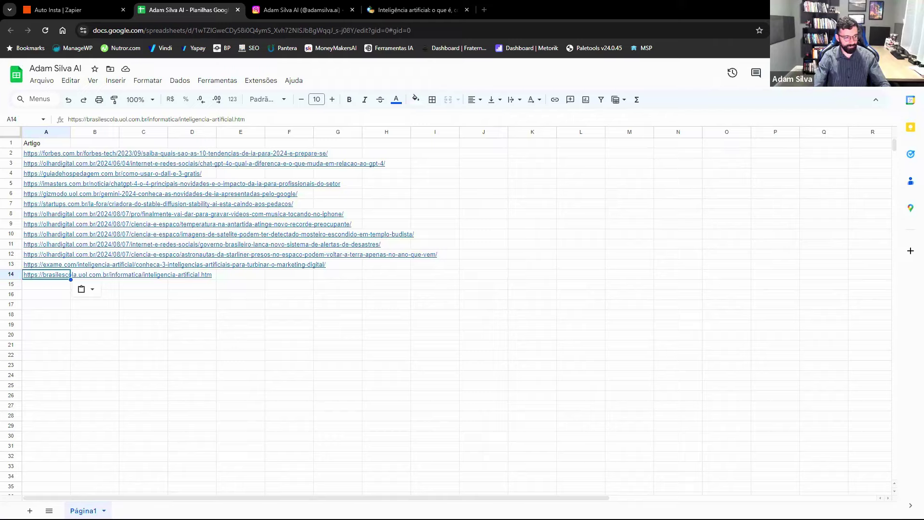
click(337, 9)
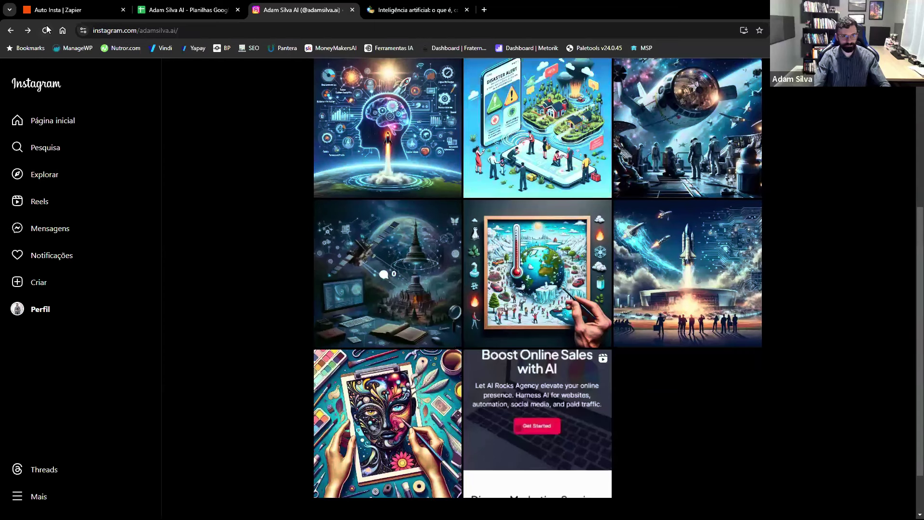
click(46, 30)
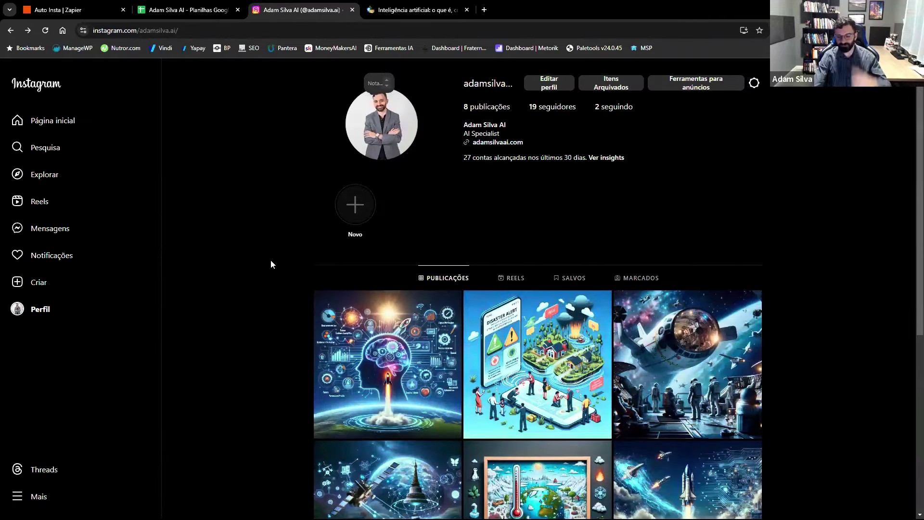
click(232, 8)
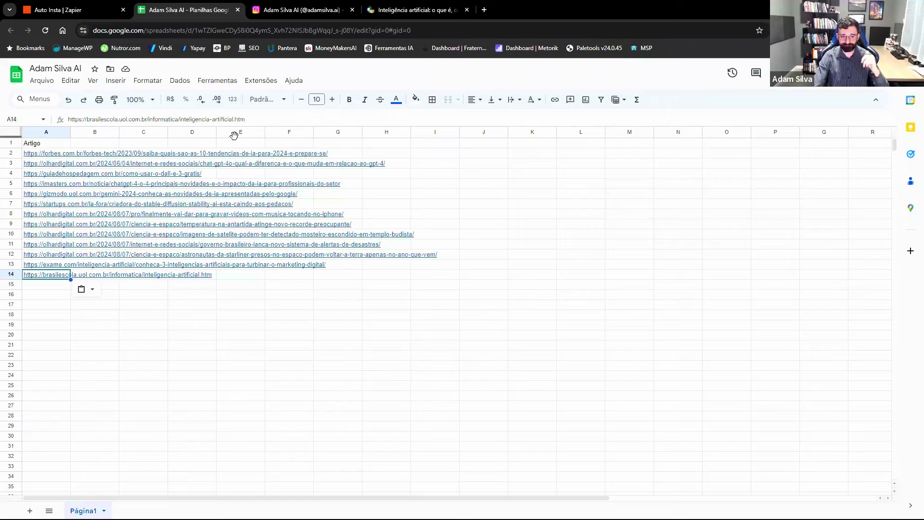
click(335, 7)
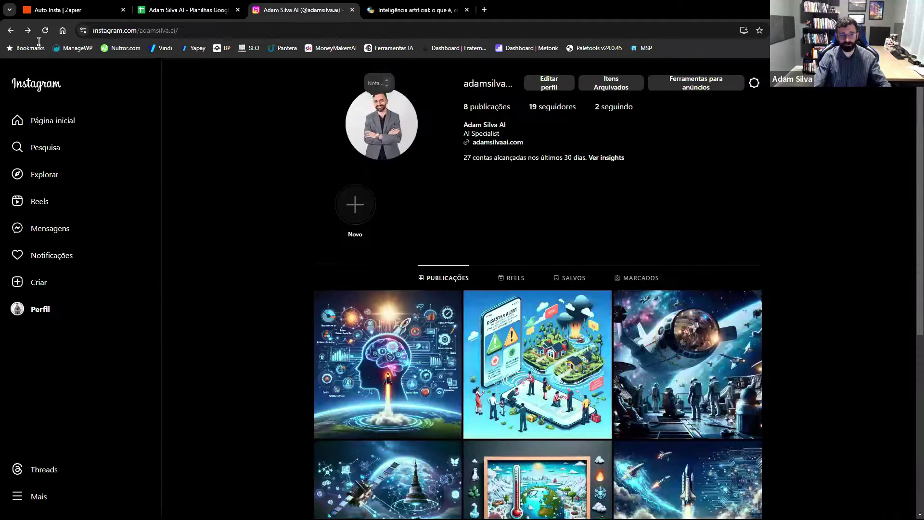
click(45, 29)
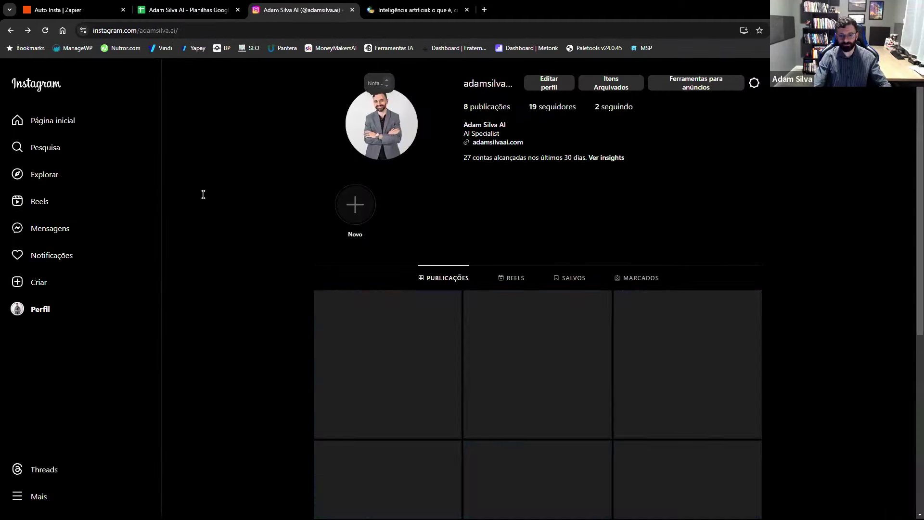
click(185, 10)
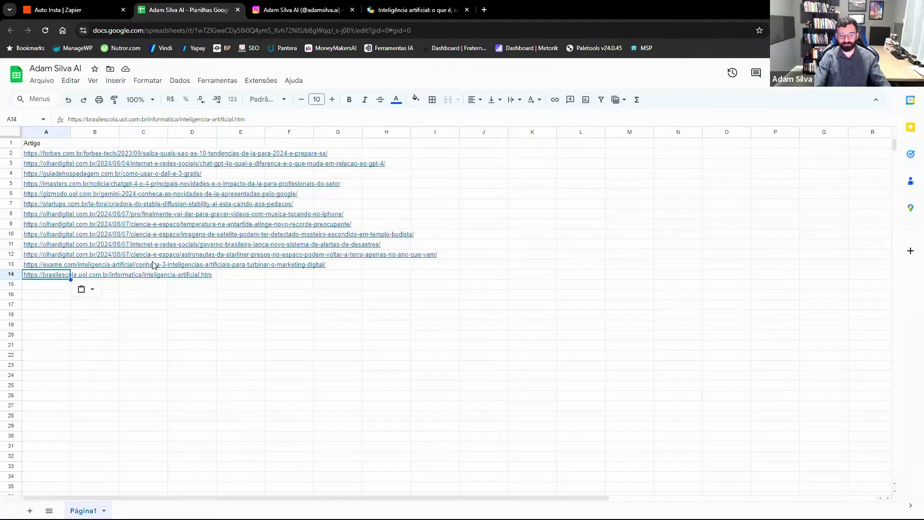
Close the artificial intelligence article's browser tab and reload the Instagram profile to check for the new post.
click(466, 13)
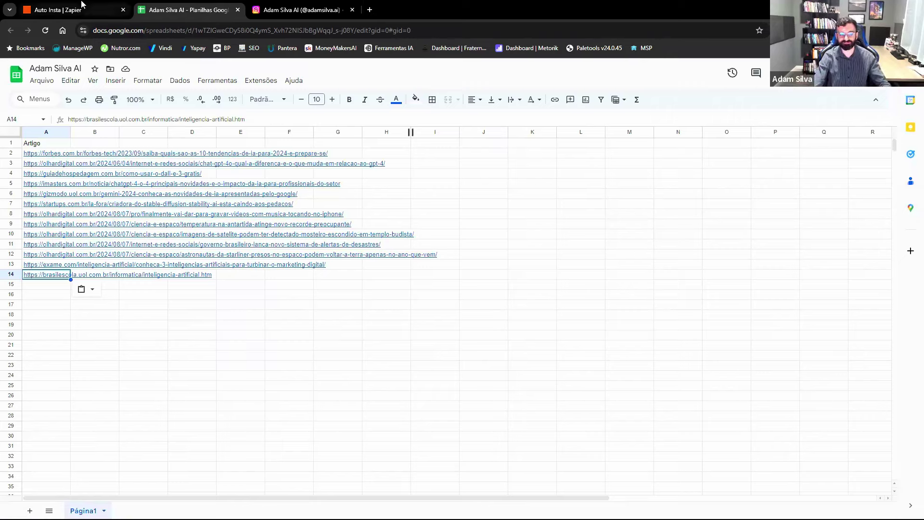
mouse_move(82, 5)
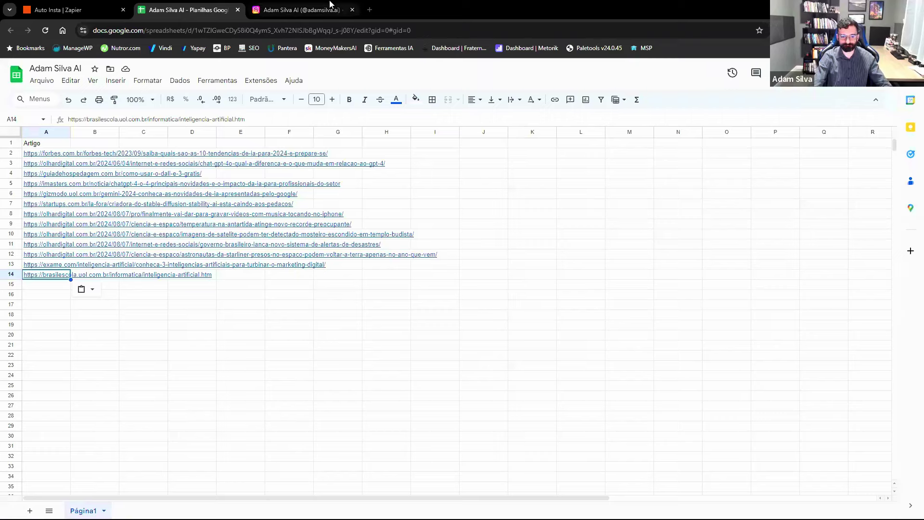
click(331, 7)
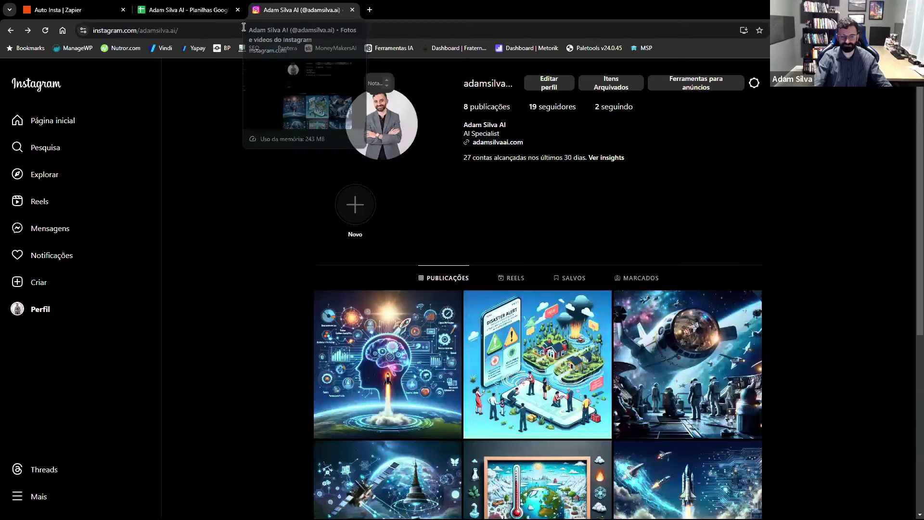
click(45, 31)
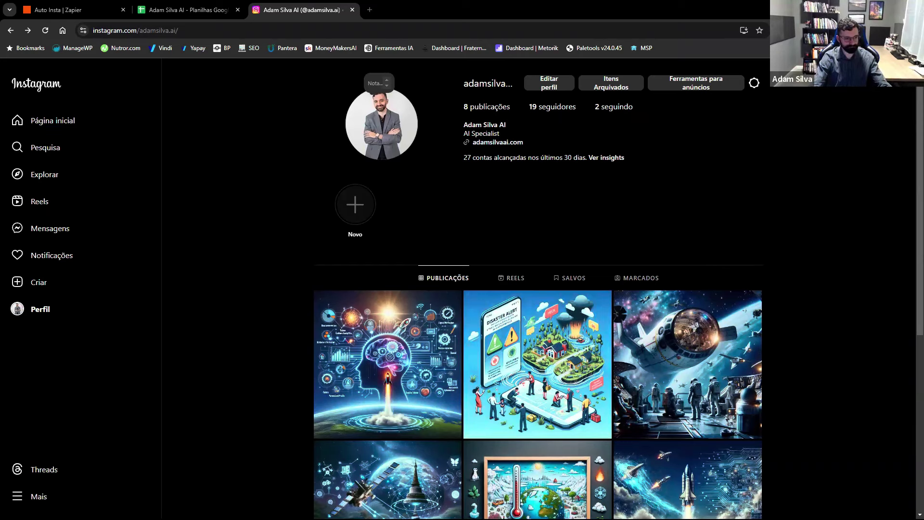
click(51, 31)
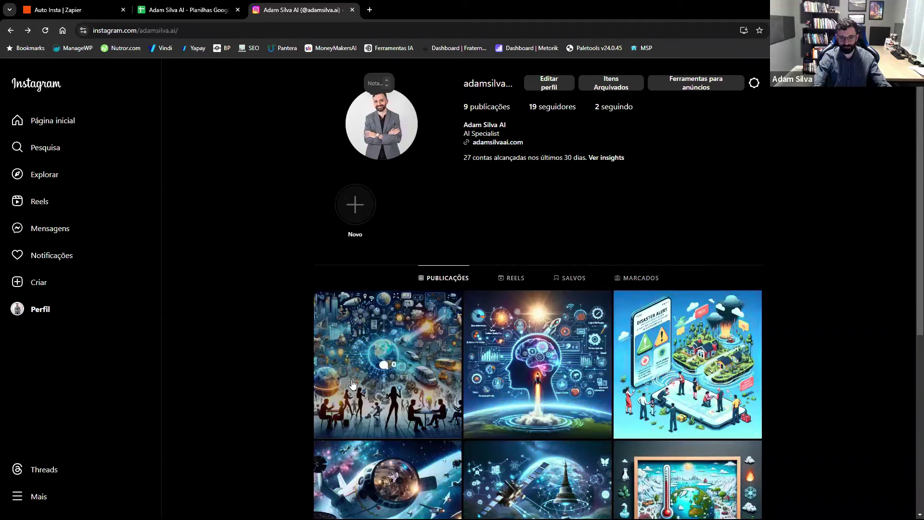
Open the newest Instagram post and examine its image, caption paragraphs, call to action and hashtags.
click(341, 339)
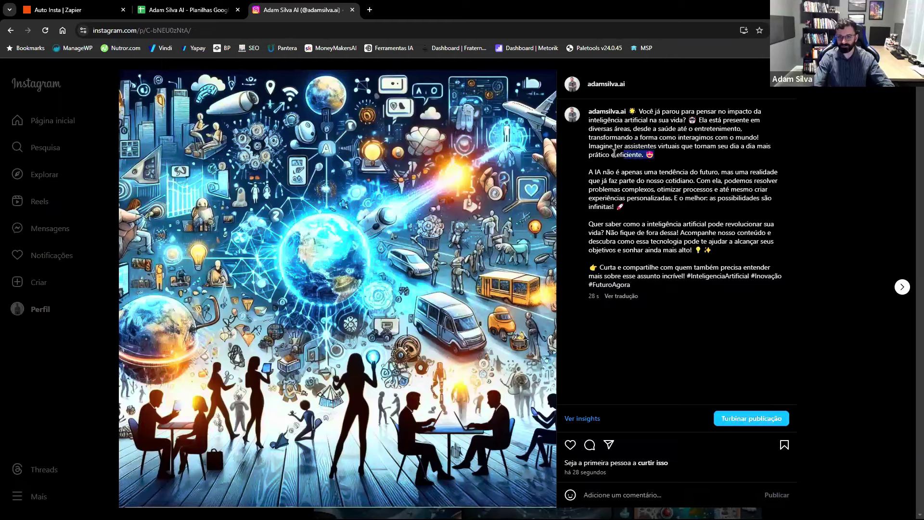
drag(665, 157, 588, 145)
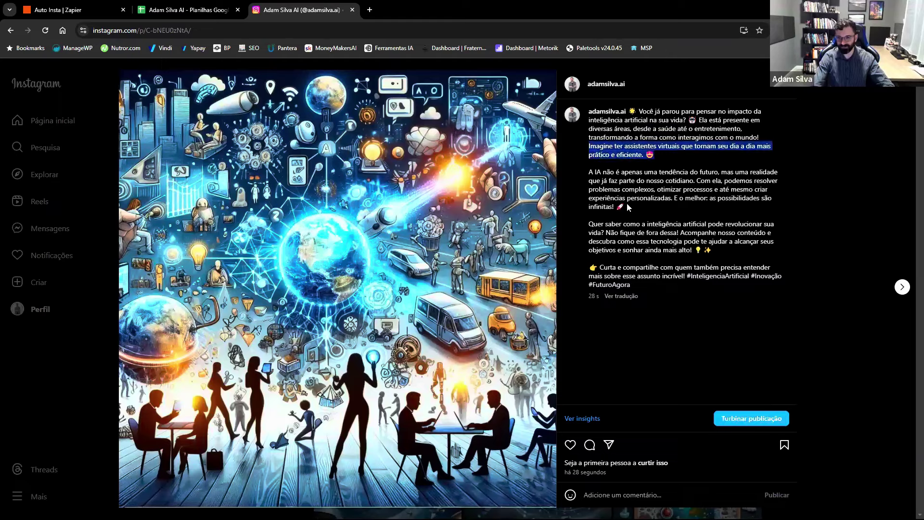
drag(627, 207, 588, 181)
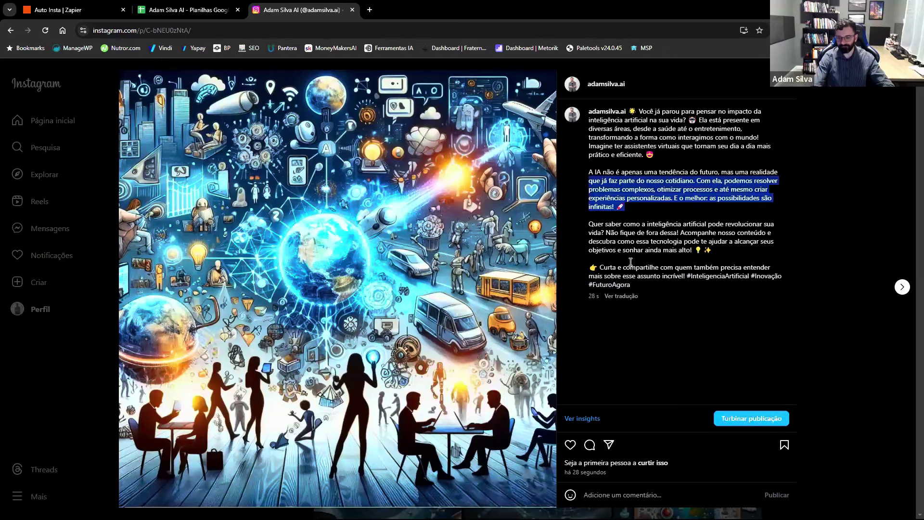
drag(632, 261, 712, 281)
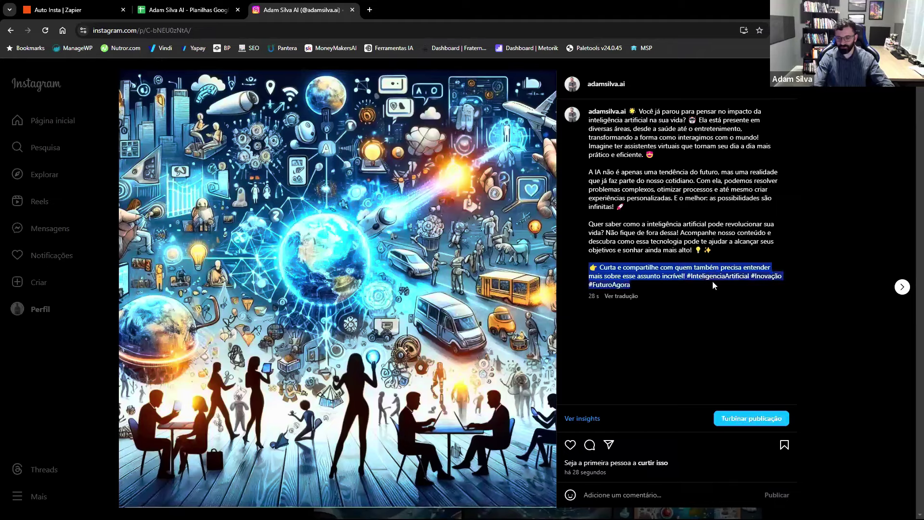
click(678, 290)
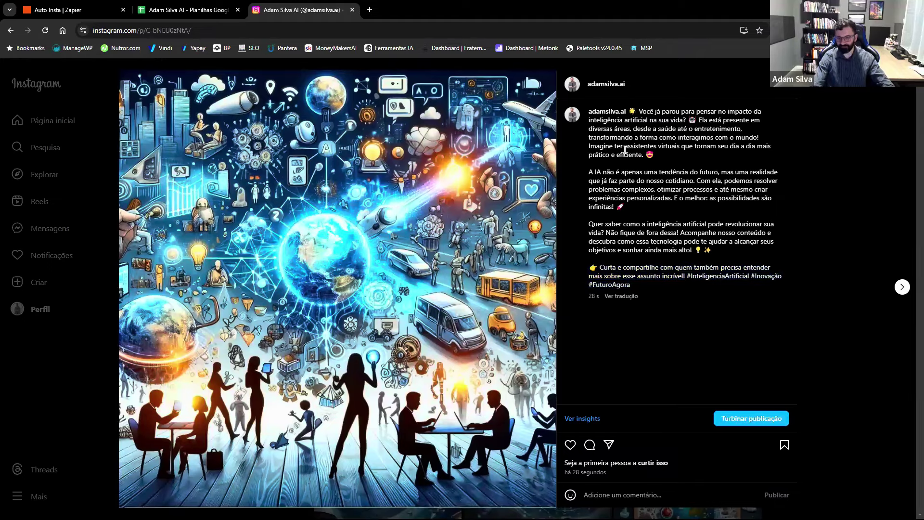
click(815, 92)
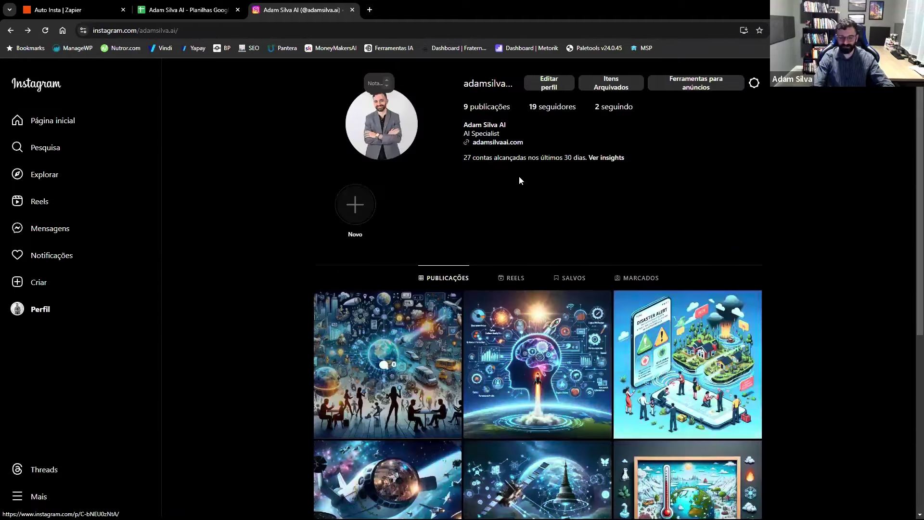
Switch from Instagram to the Zapier tab, glancing at the article spreadsheet, and load zapier.com in place of the workflow editor.
click(182, 9)
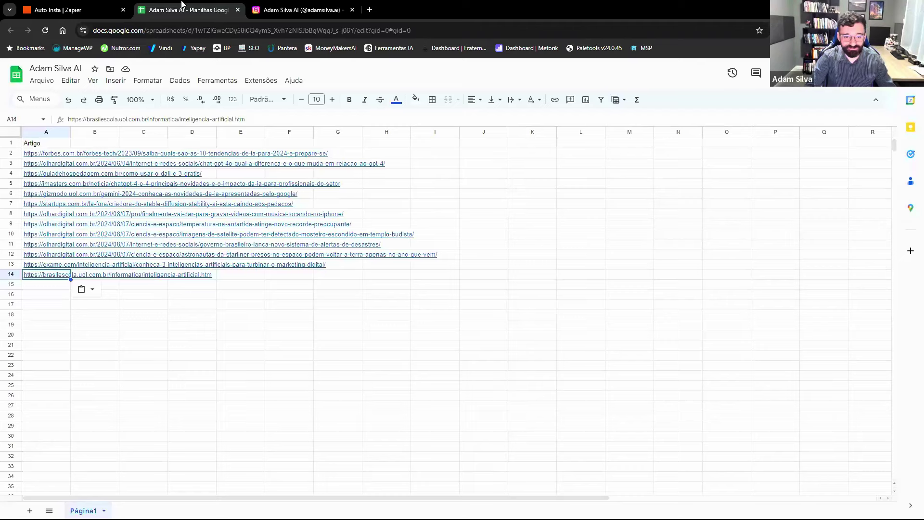
click(74, 7)
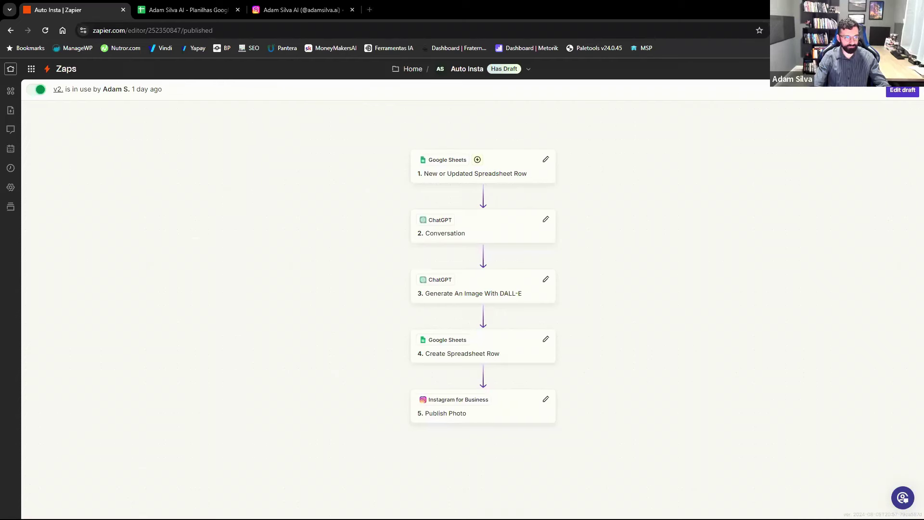
click(163, 5)
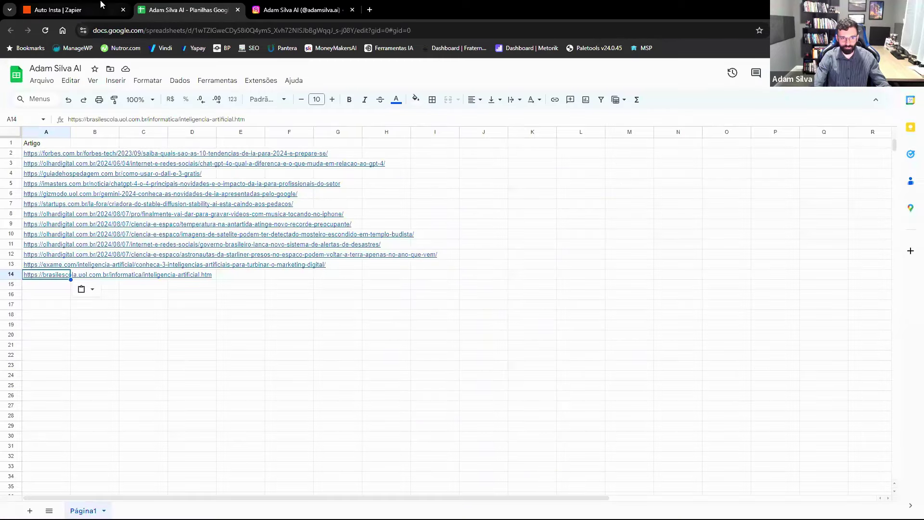
click(85, 5)
drag(127, 34, 388, 41)
key(BackSpace)
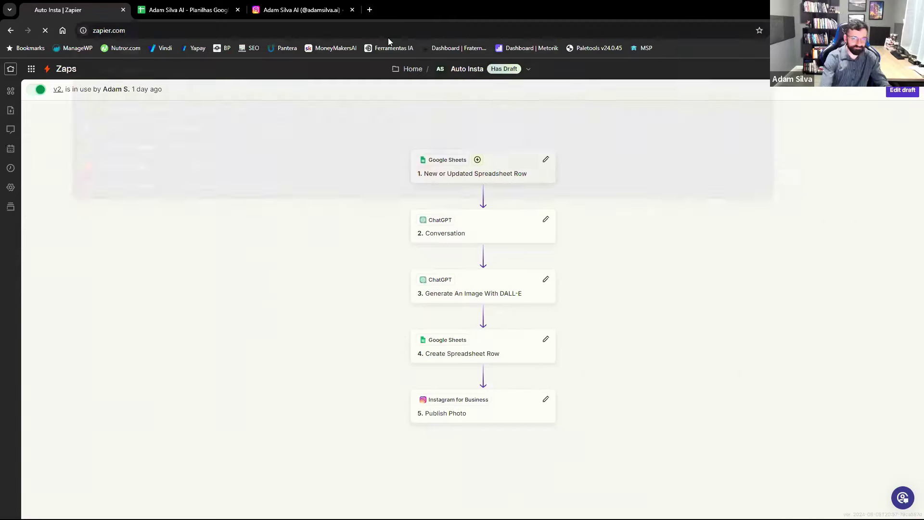
key(Return)
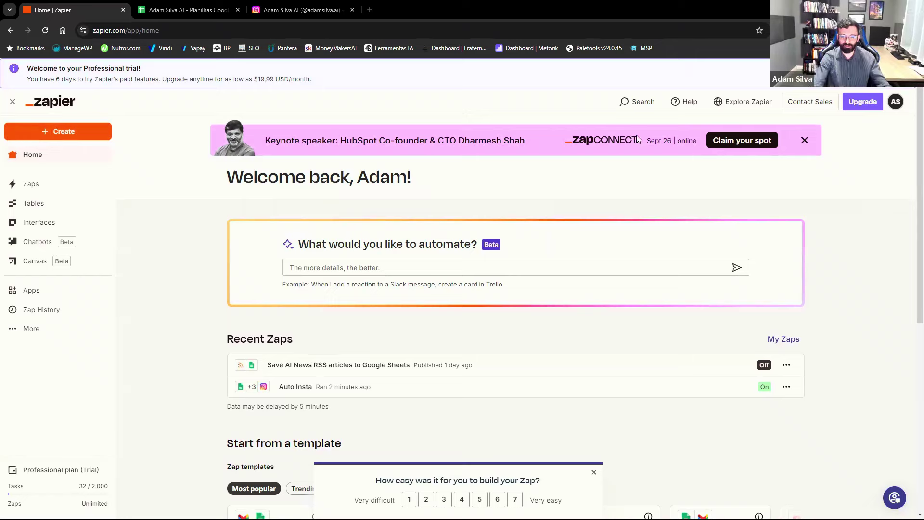
Log out of the Zapier account and look over the public home page down to the templates section.
click(29, 332)
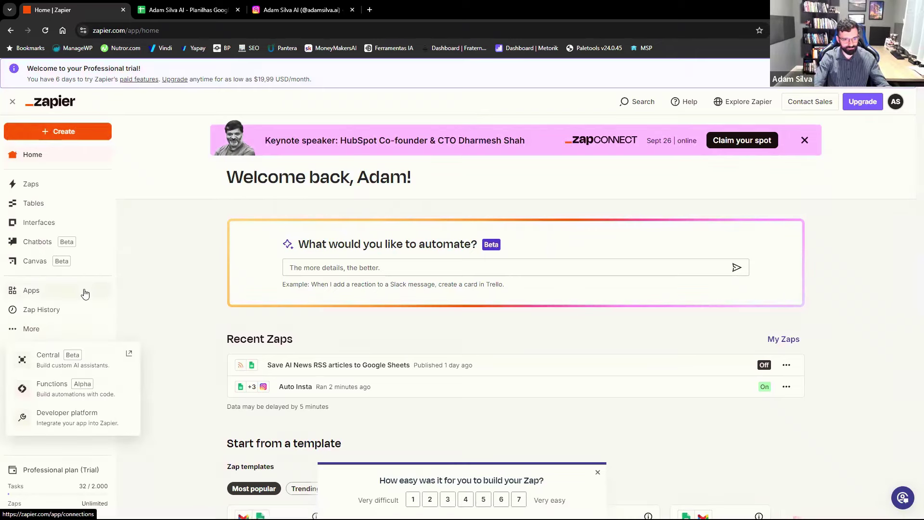
key(Escape)
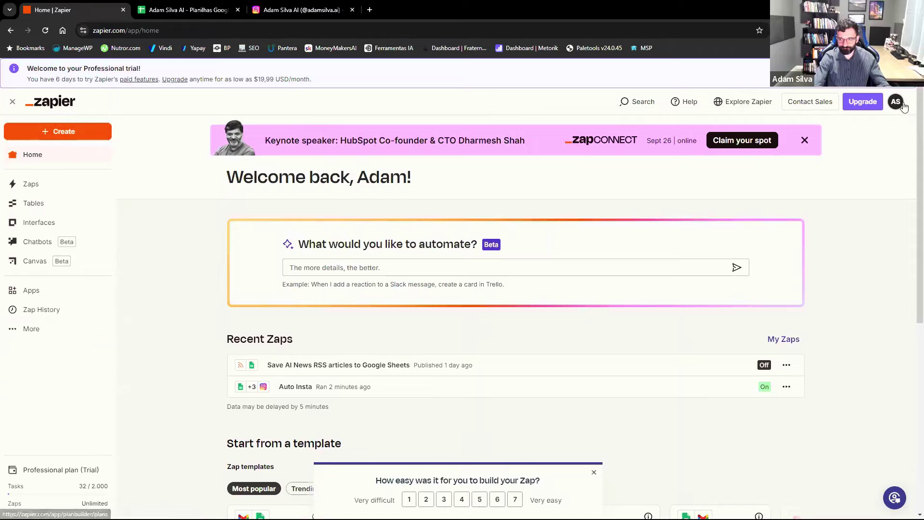
click(905, 107)
click(817, 164)
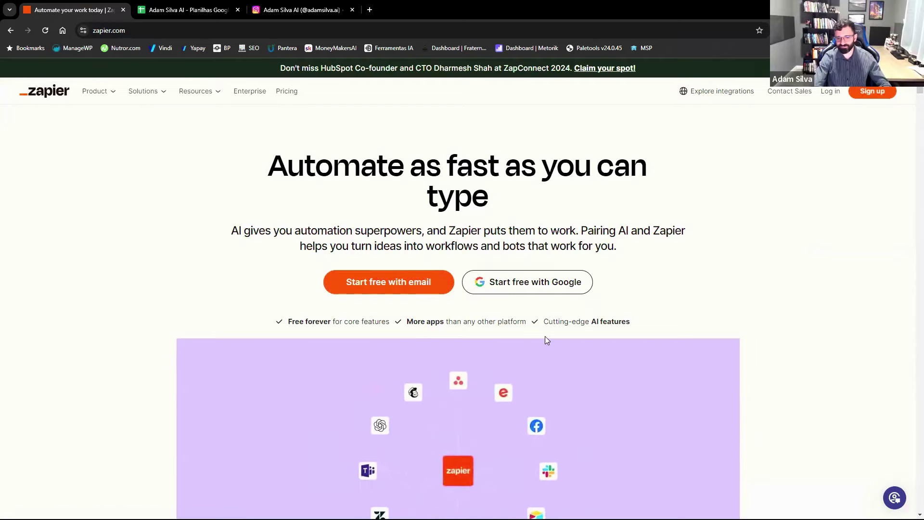
scroll(545, 340, down, 15)
scroll(712, 285, up, 5)
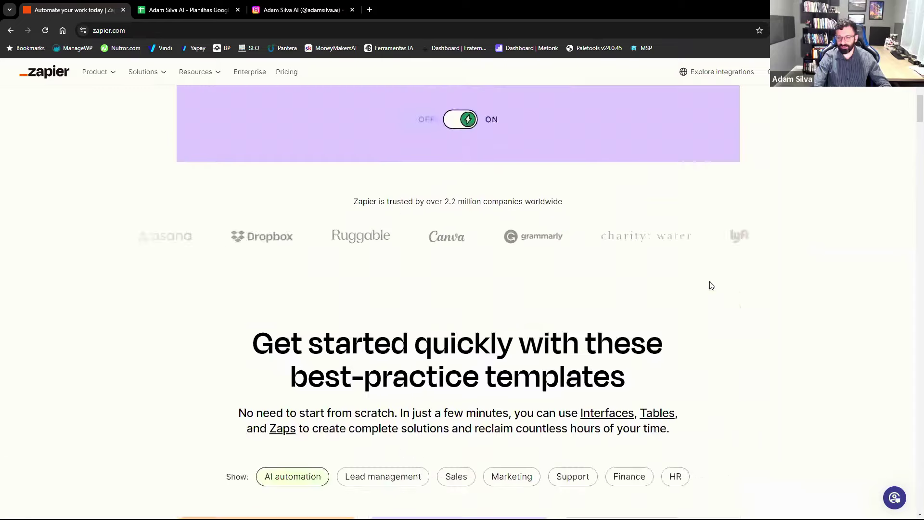
Return to the beginning of the Zapier home page and log in to the account.
scroll(711, 286, up, 10)
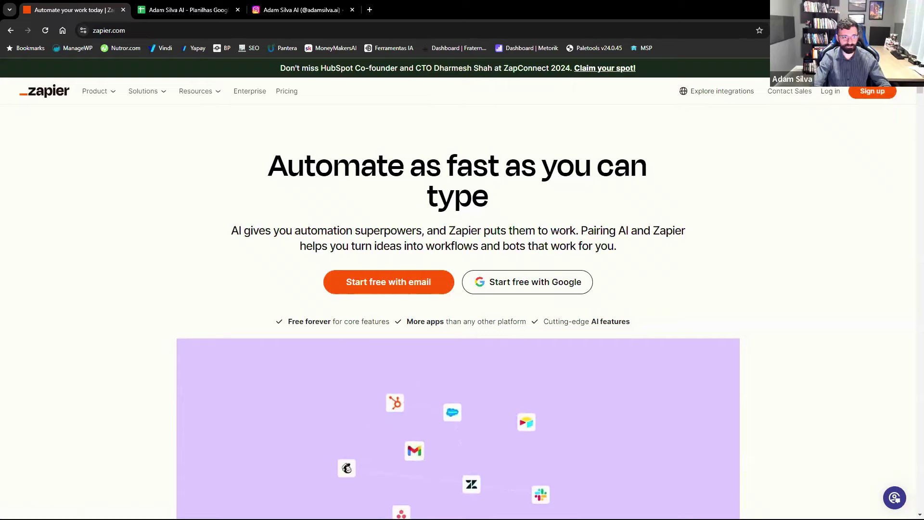
click(821, 95)
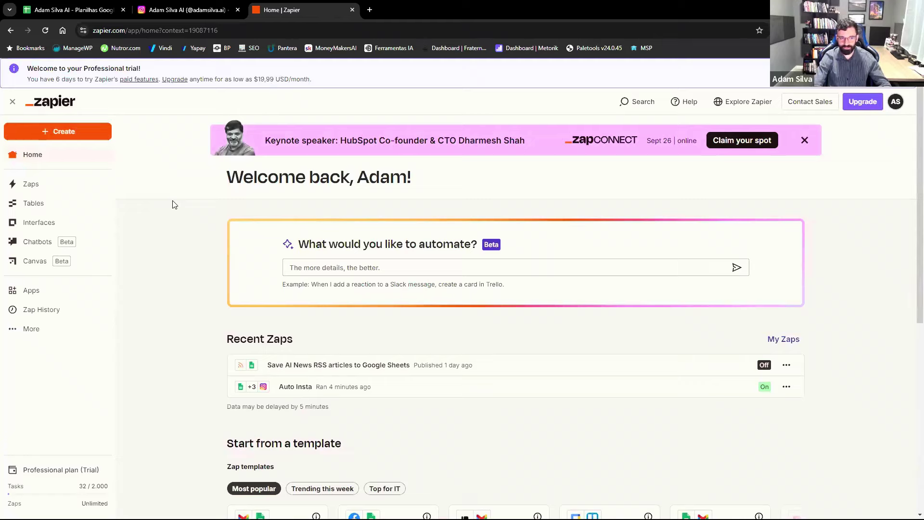
Create a new Zap and choose Google Sheets as its trigger app.
click(56, 134)
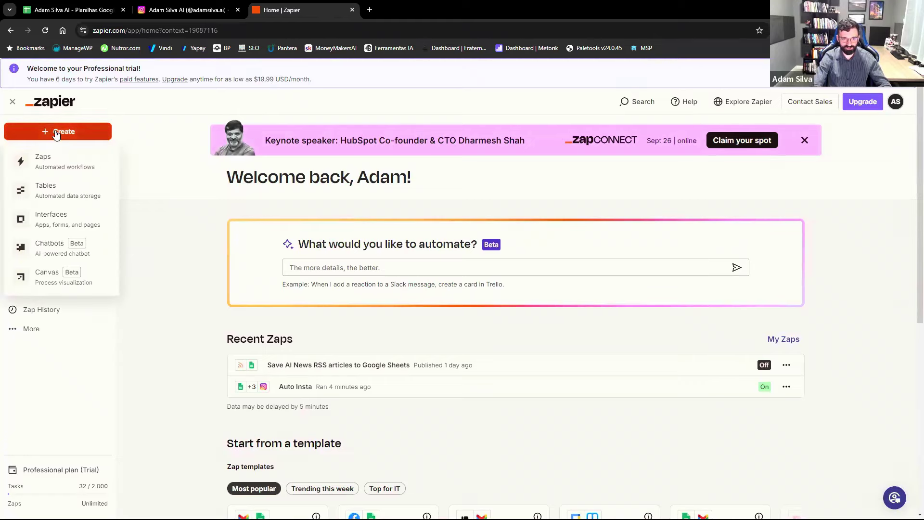
click(73, 167)
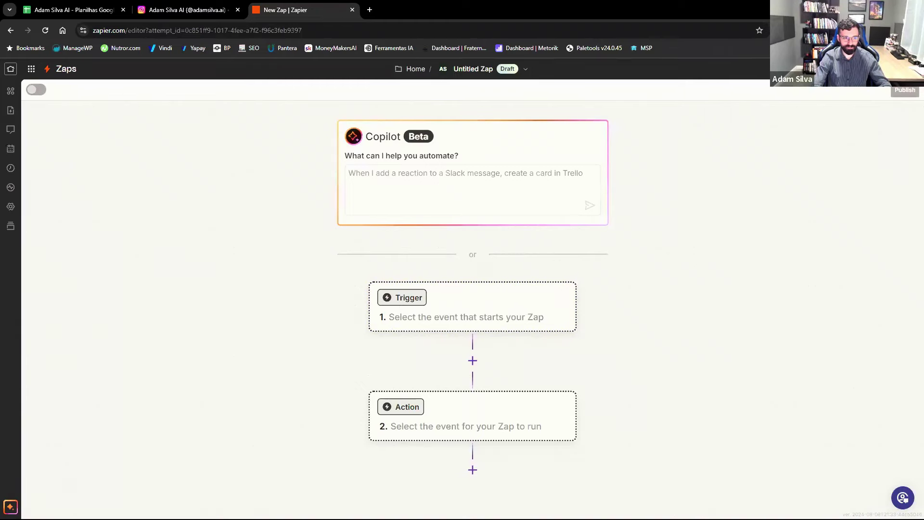
click(405, 300)
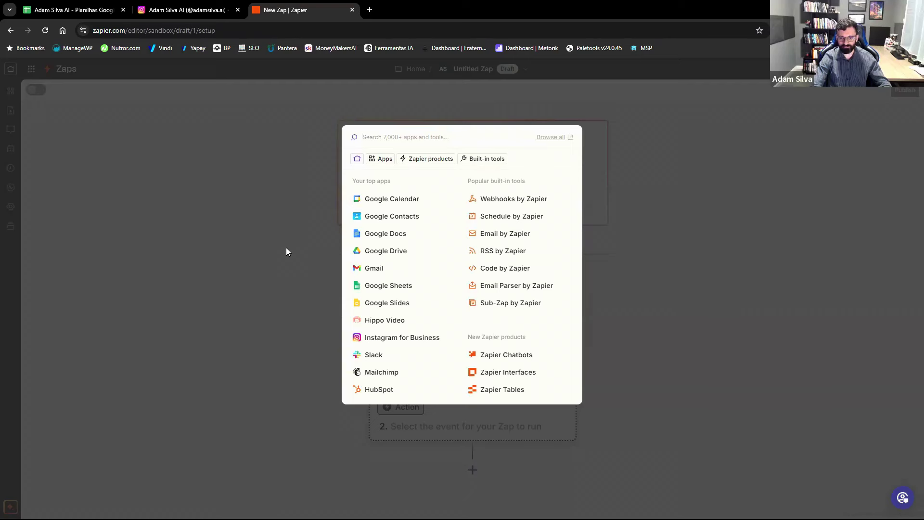
click(399, 292)
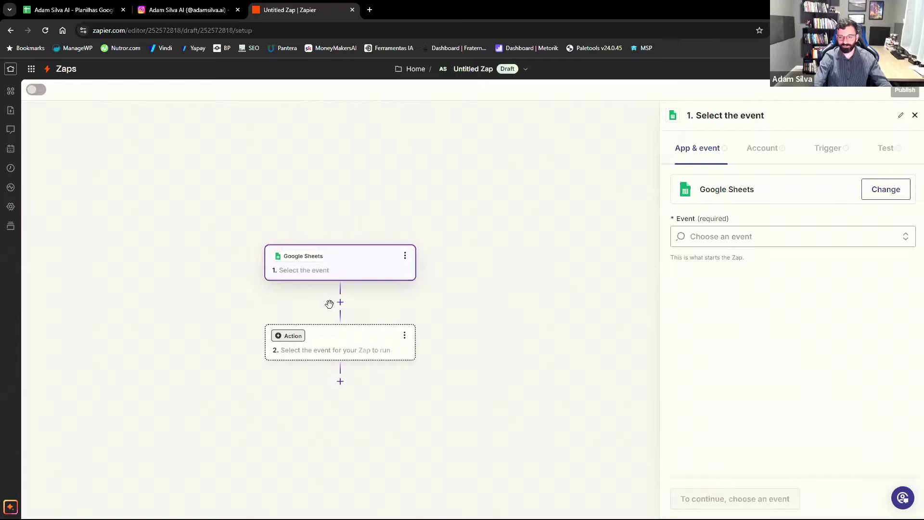
Open Google Drive in a new browser tab and create a blank Google Sheets spreadsheet.
click(370, 9)
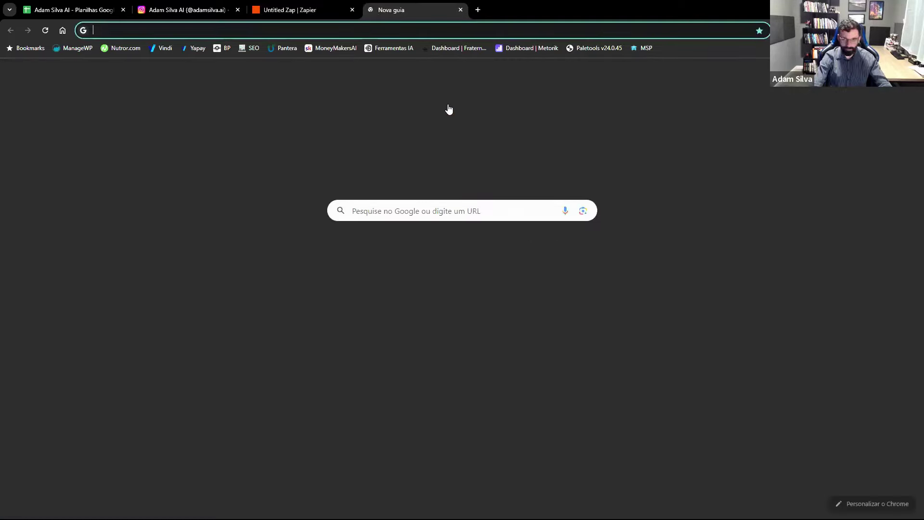
text(drive)
click(447, 108)
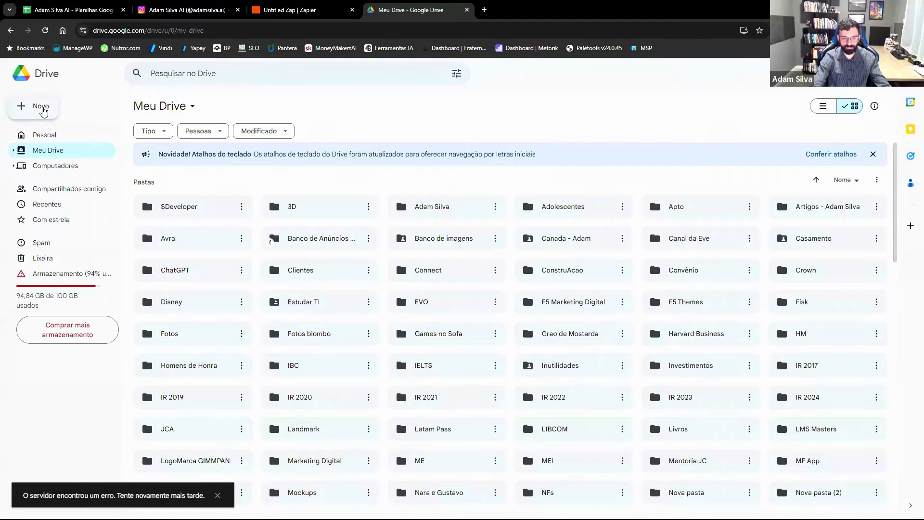
click(43, 108)
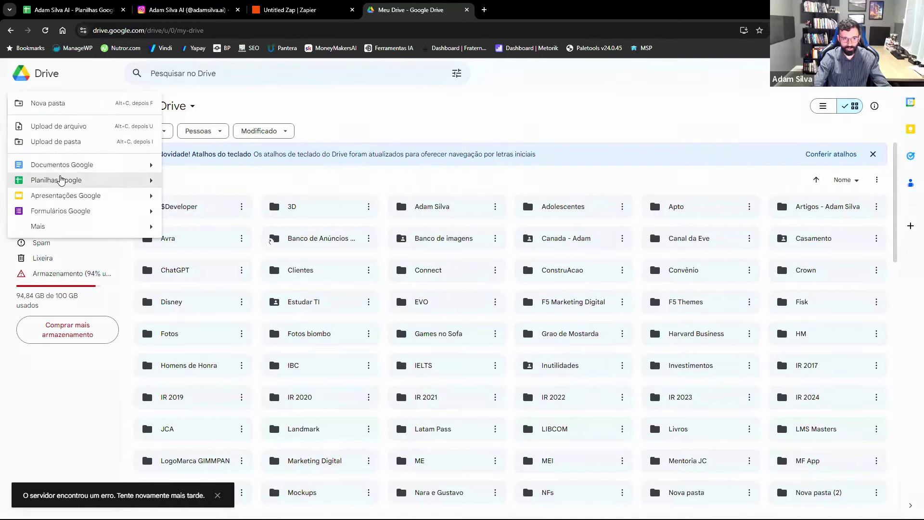
click(61, 180)
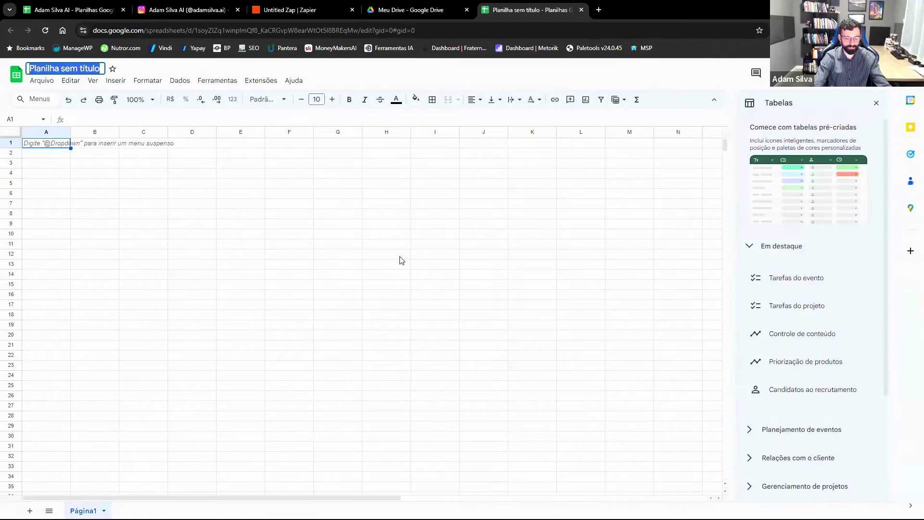
Rename the new spreadsheet as Automacao Insta.
text(Auto)
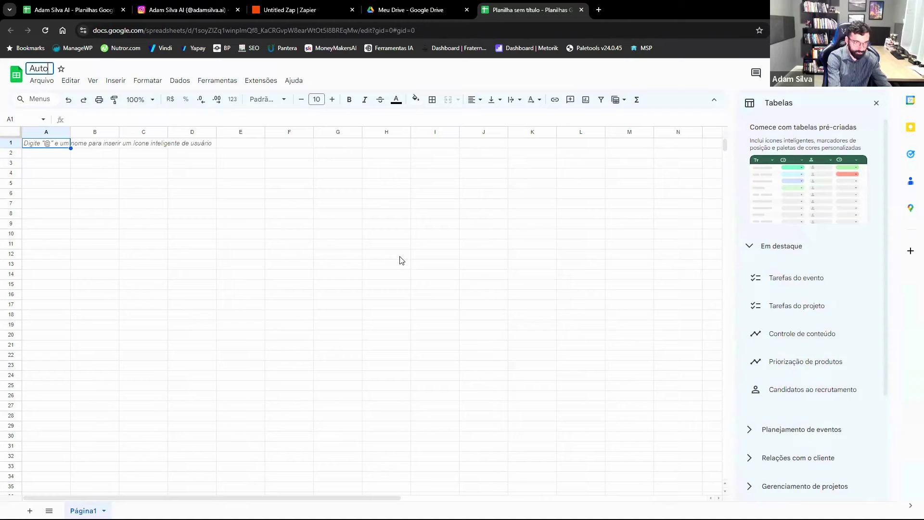
text(mac)
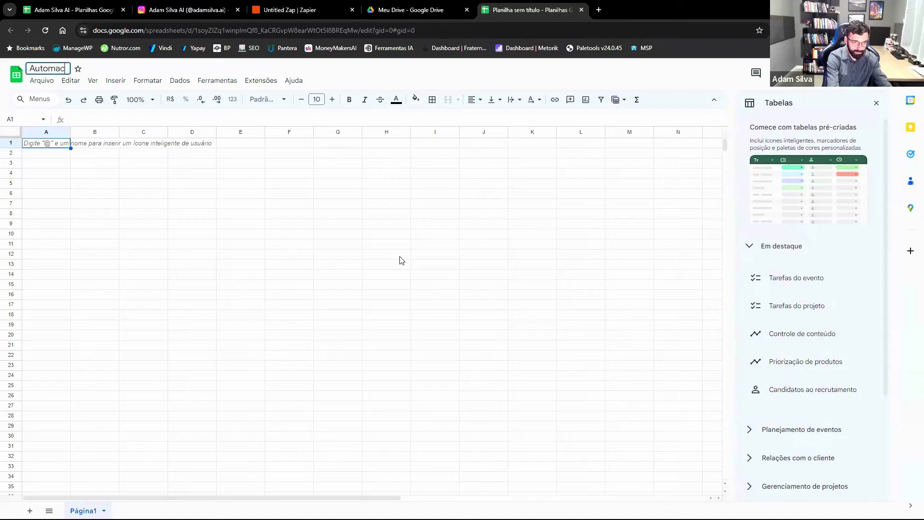
text(ao Insta)
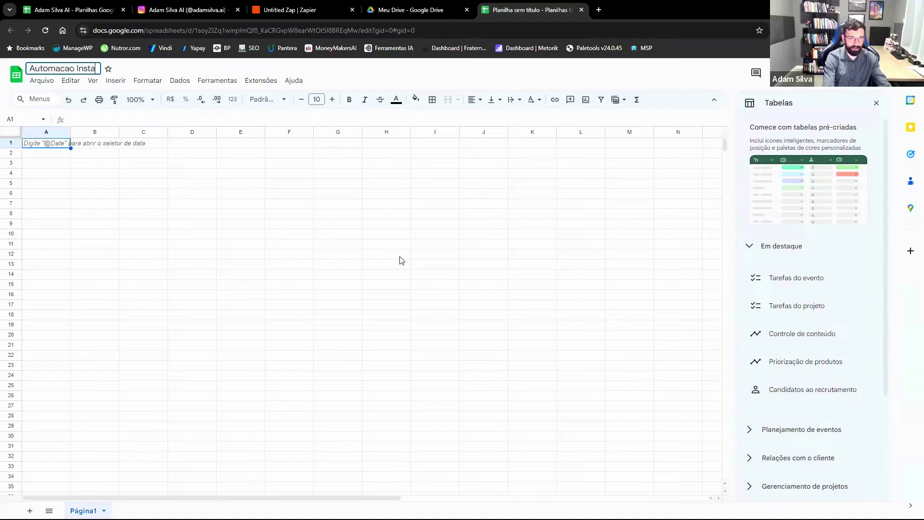
key(Return)
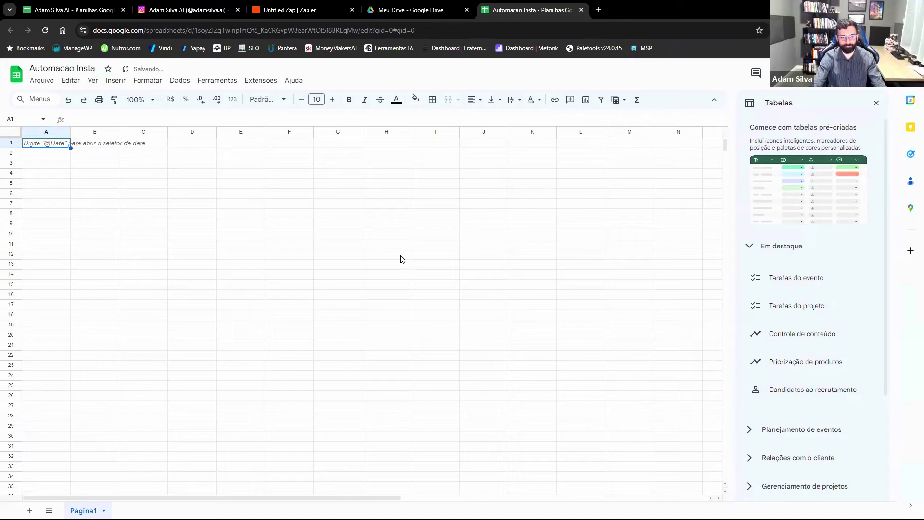
Dismiss the table templates pane and enter the column header Link in cell A1.
click(876, 102)
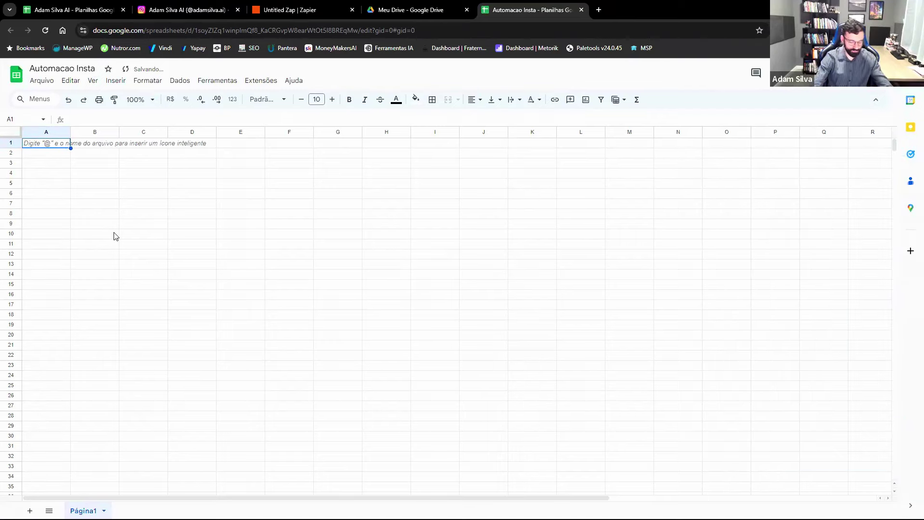
text(Link)
key(Return)
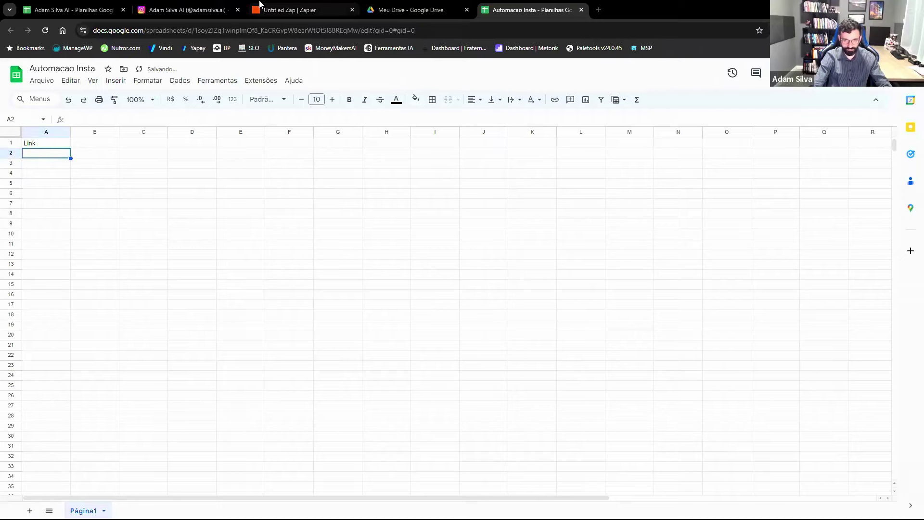
Switch back to the Zapier editor and set the Google Sheets trigger event to New or Updated Spreadsheet Row.
click(289, 4)
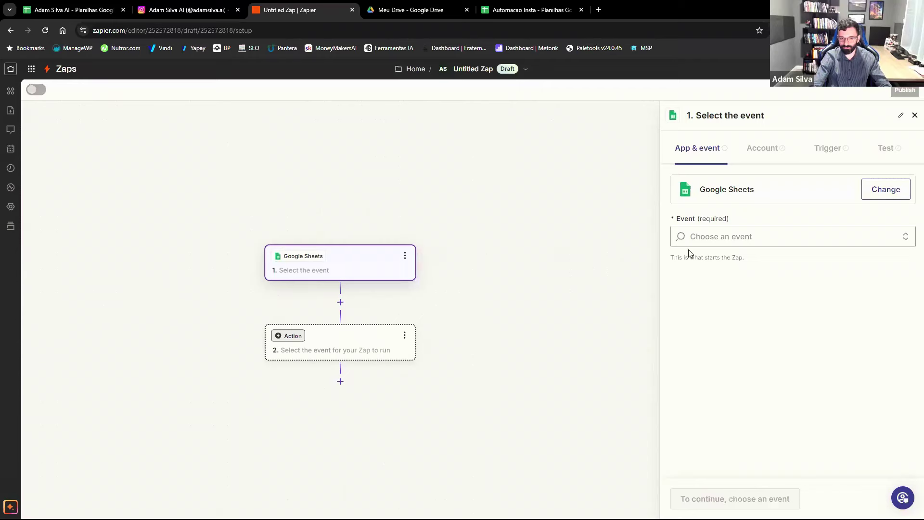
click(885, 190)
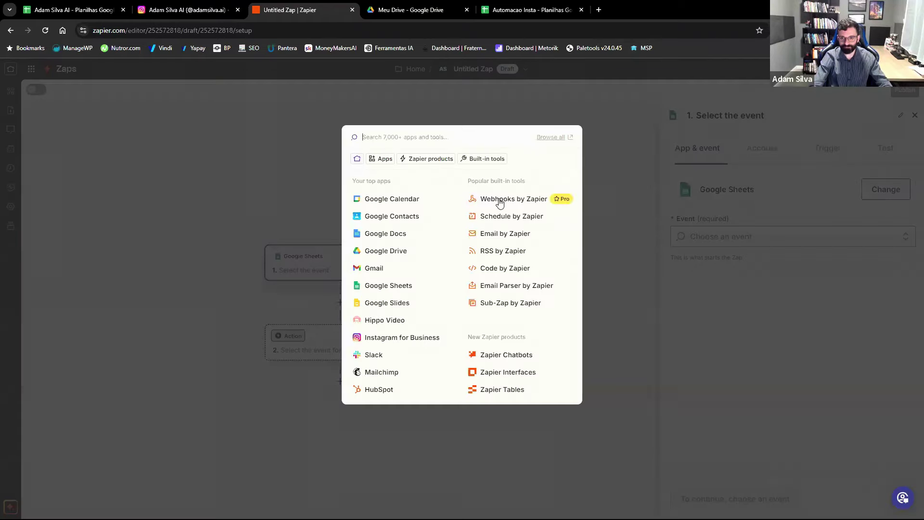
click(631, 129)
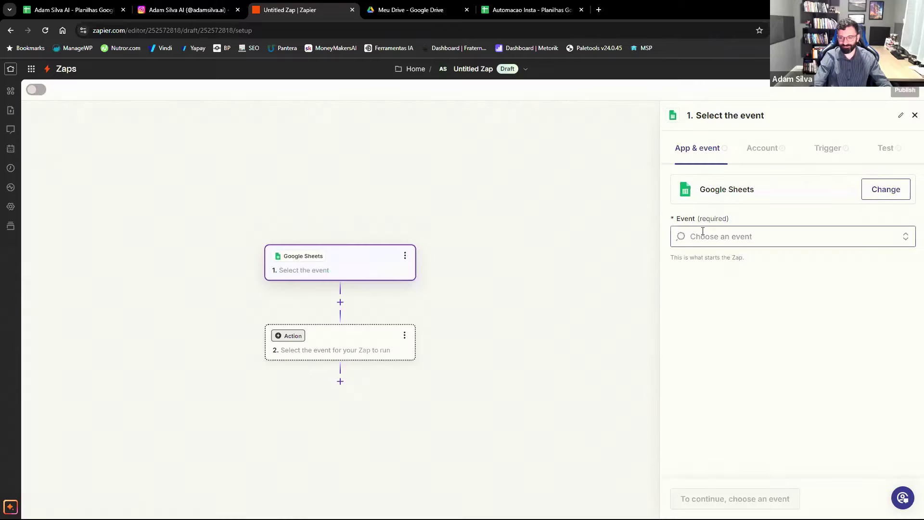
click(691, 231)
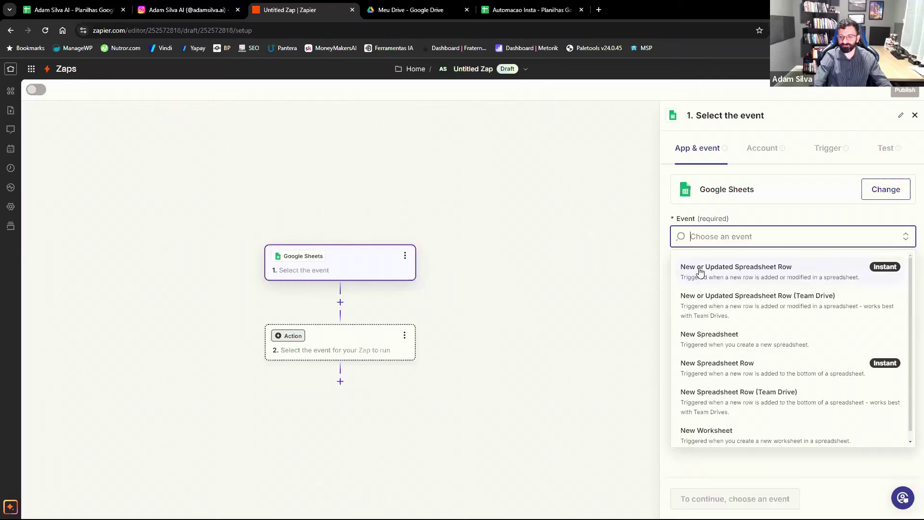
click(754, 275)
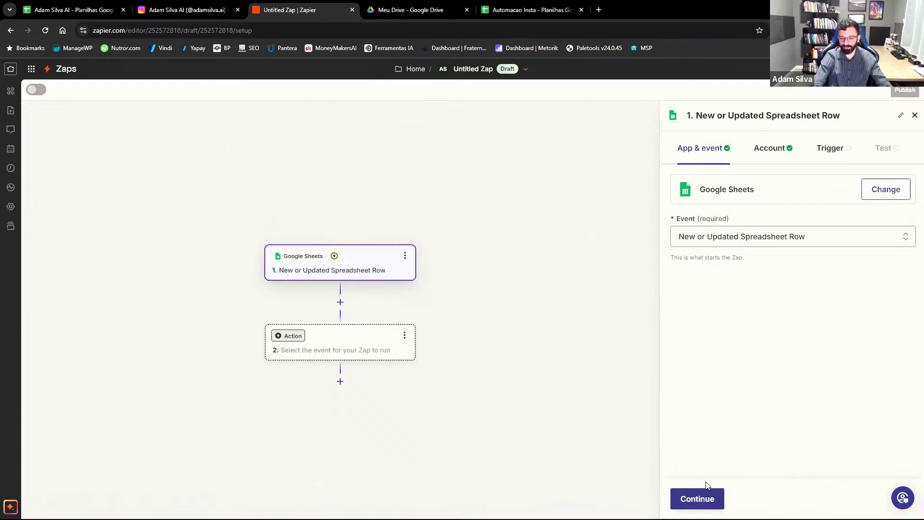
click(684, 491)
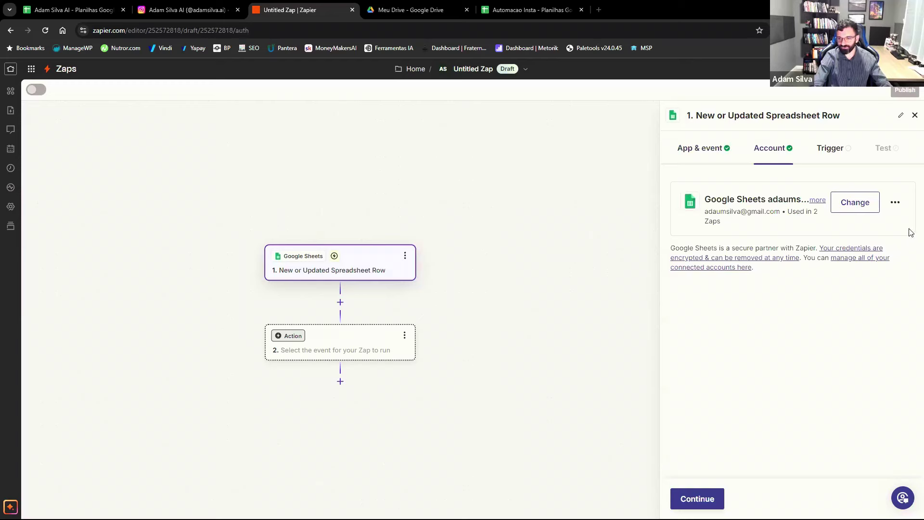
Look over the Google Sheets account choices for the trigger, keep the connected account and proceed to the trigger settings.
click(857, 207)
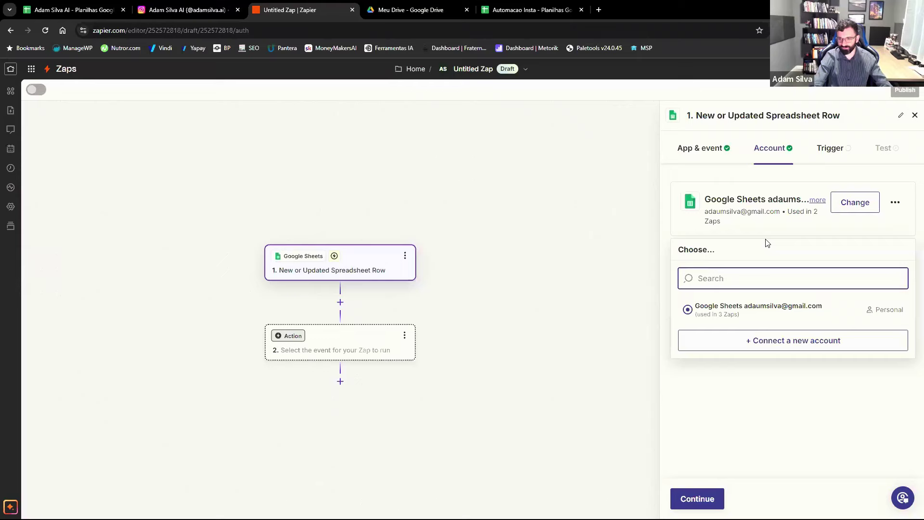
click(715, 429)
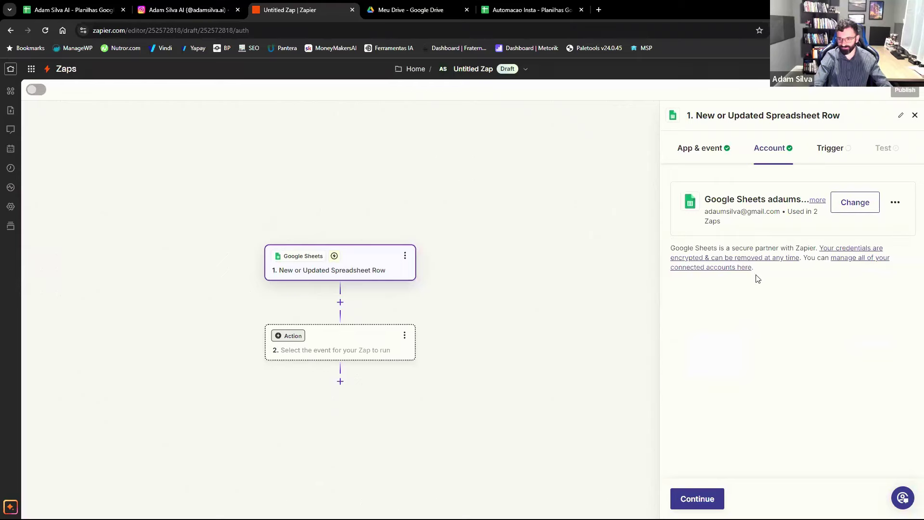
click(529, 15)
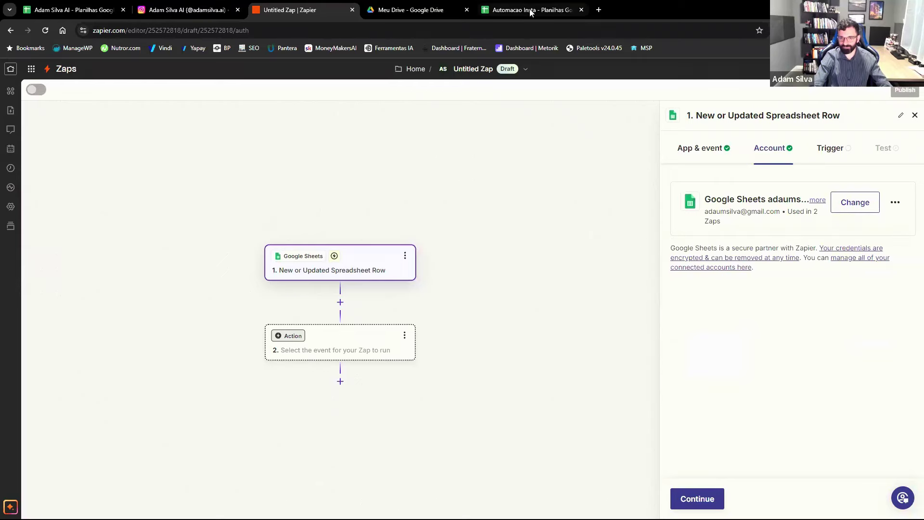
click(304, 6)
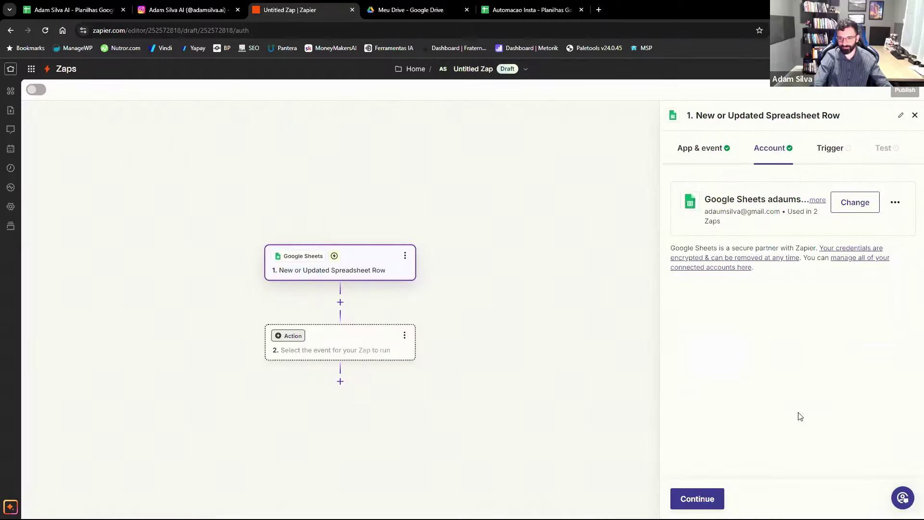
click(702, 496)
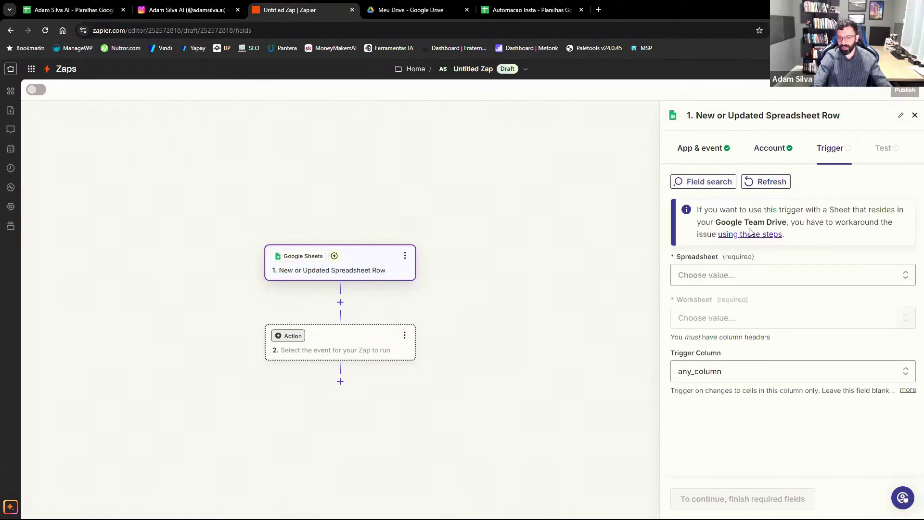
Set the trigger's spreadsheet to Automacao Insta, found by searching for automacao, and its worksheet to Página1.
click(739, 274)
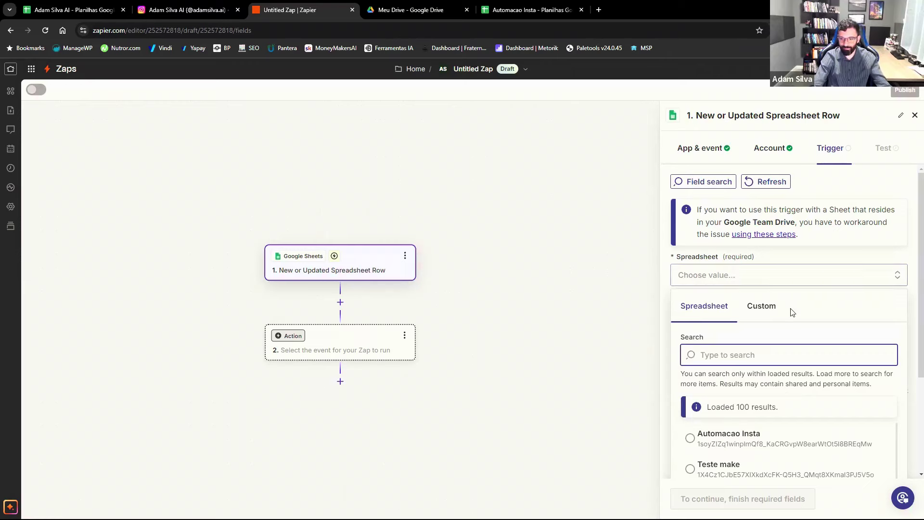
scroll(792, 312, down, 1)
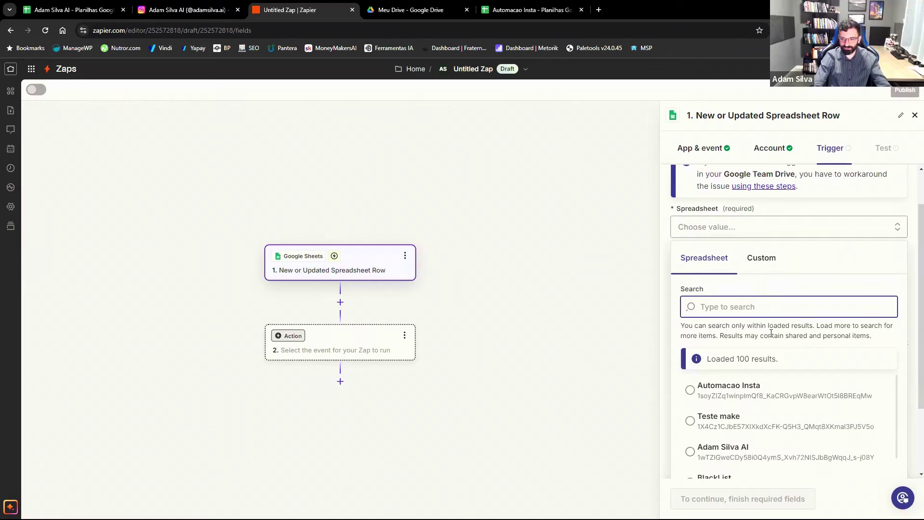
click(759, 393)
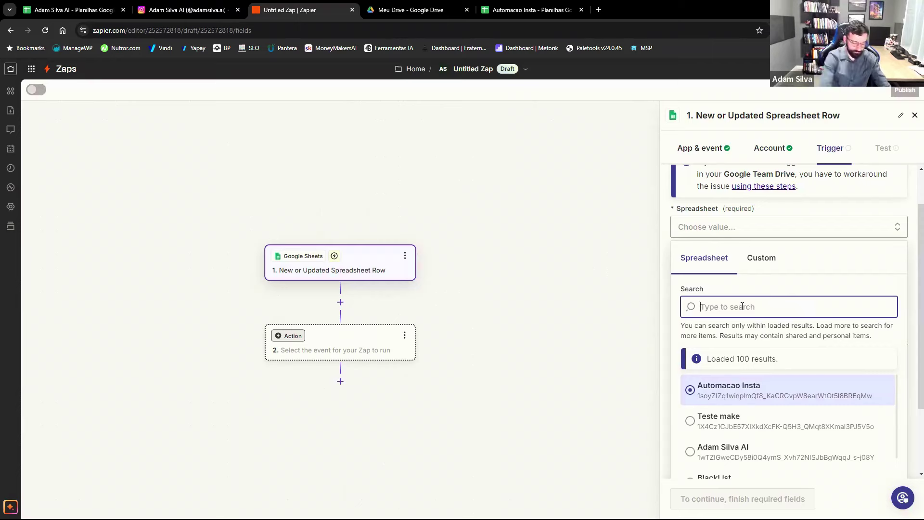
text(auto)
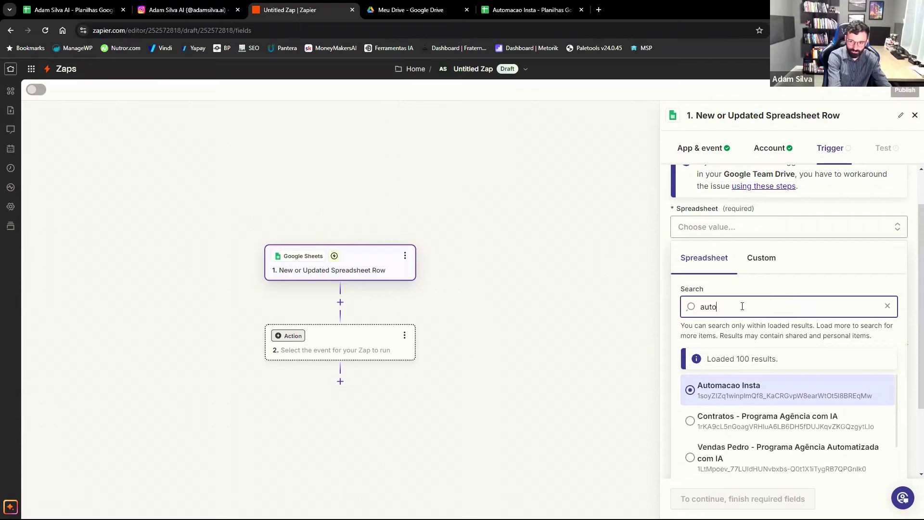
text(macao)
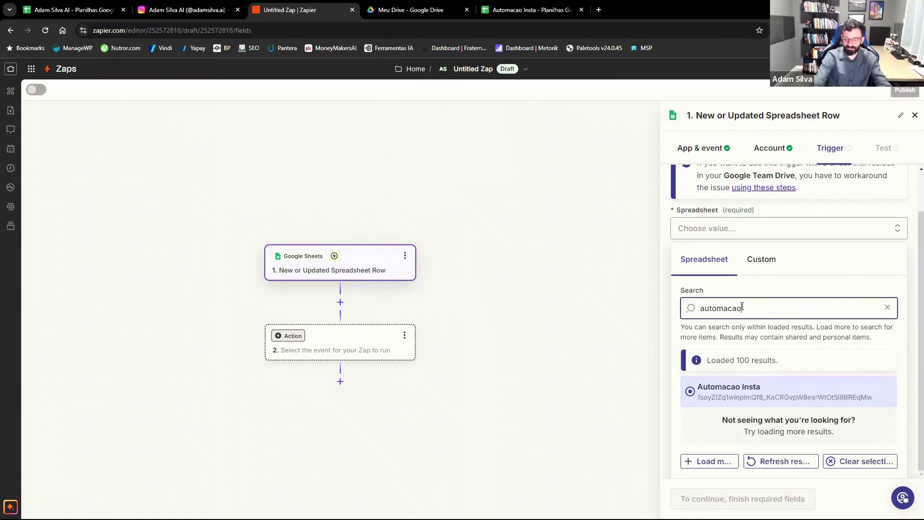
click(738, 389)
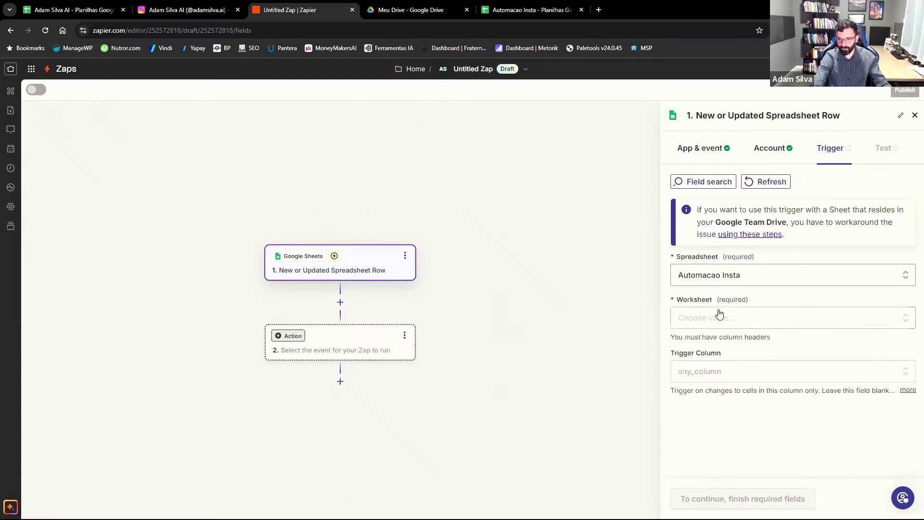
click(720, 314)
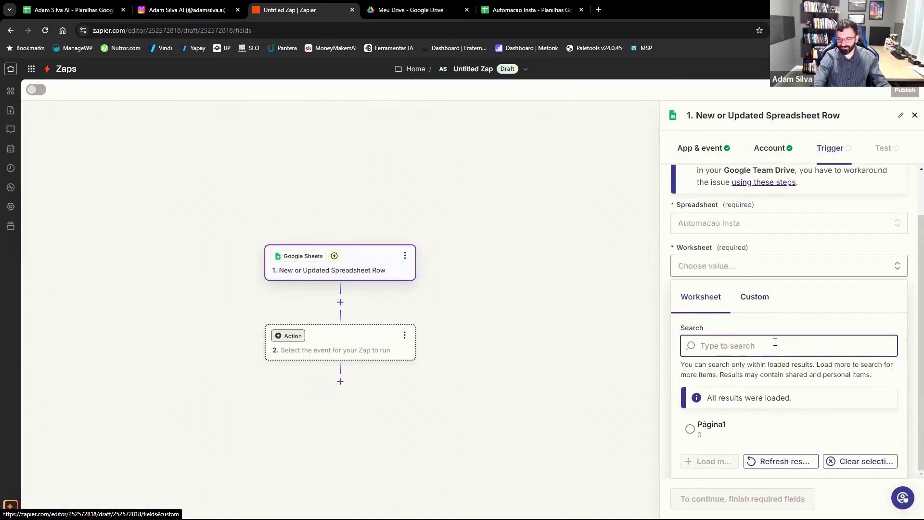
click(692, 430)
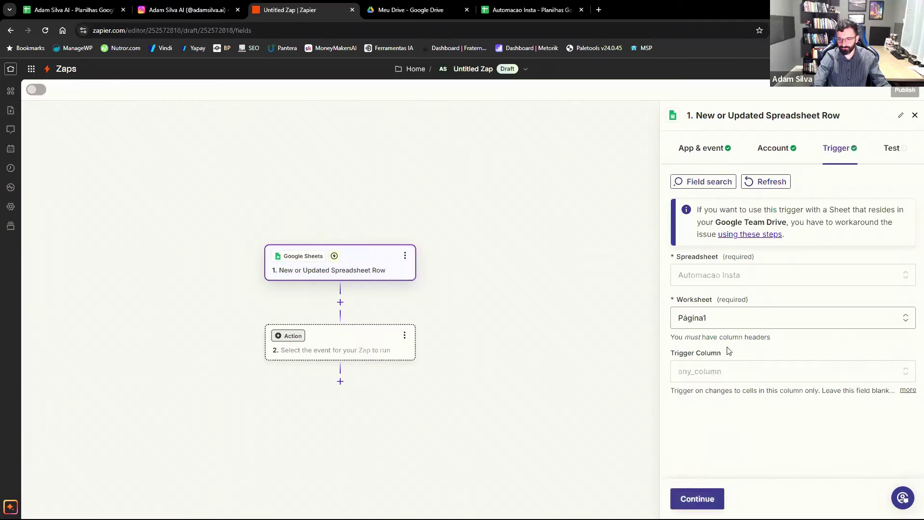
Set the trigger column to Link, run the trigger test and close the trigger settings.
click(694, 373)
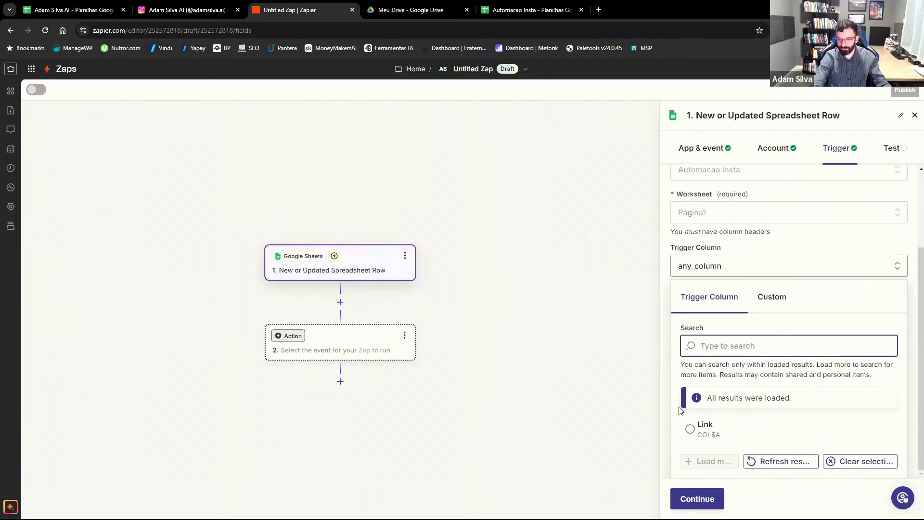
click(695, 434)
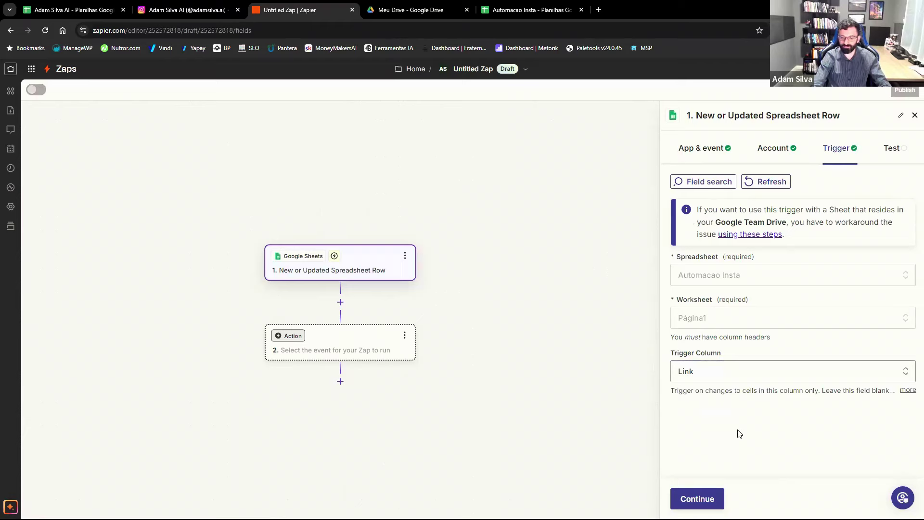
click(696, 498)
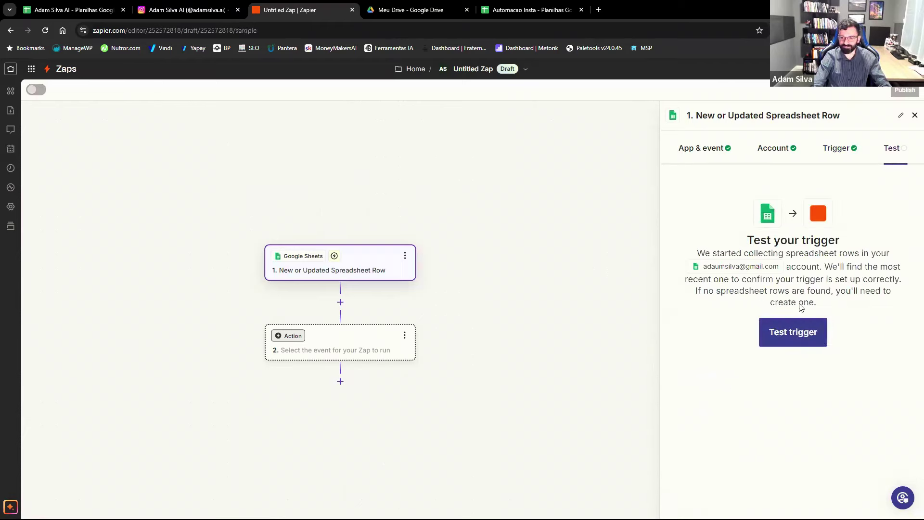
click(787, 341)
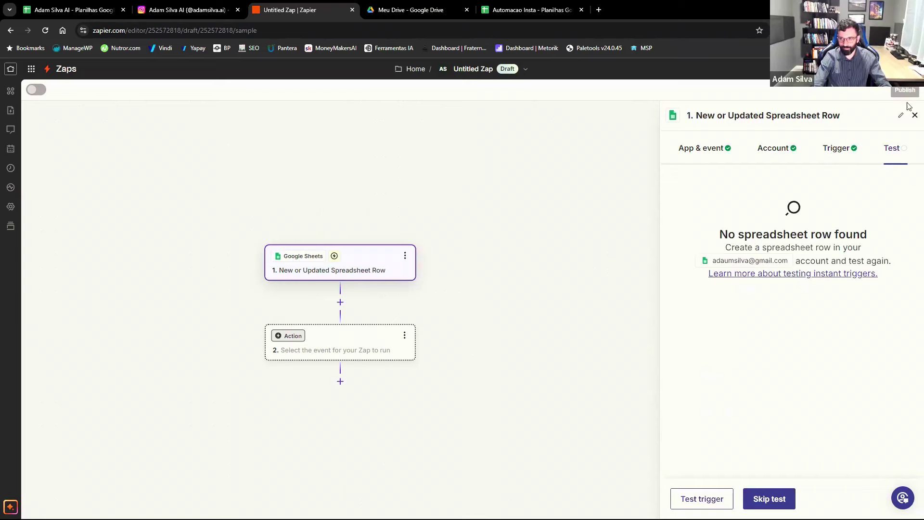
click(915, 115)
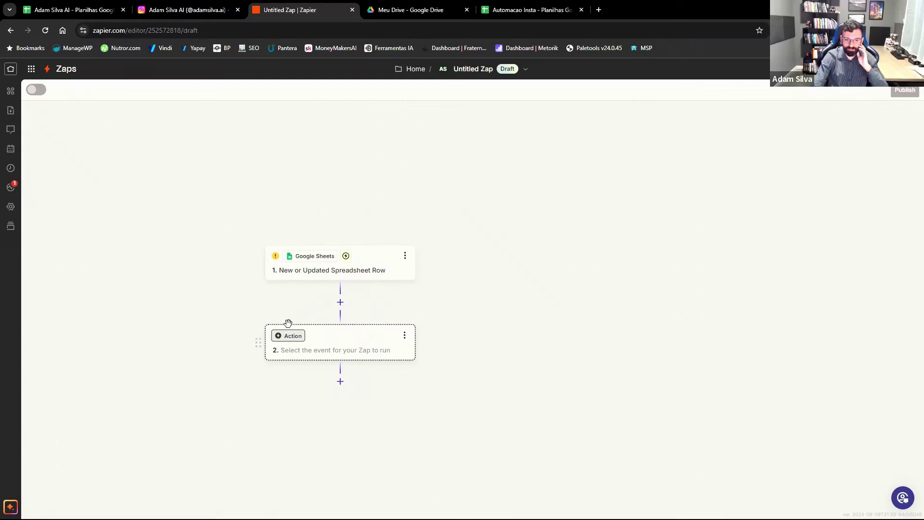
Assign OpenAI (GPT-4, DALL-E, Whisper), found by searching for openai, as the app of the Zap's second step.
click(292, 338)
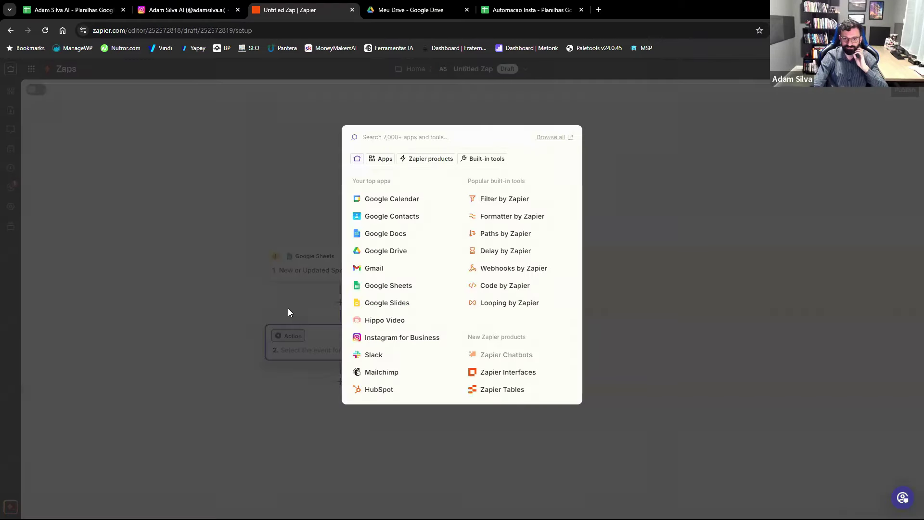
text(openai)
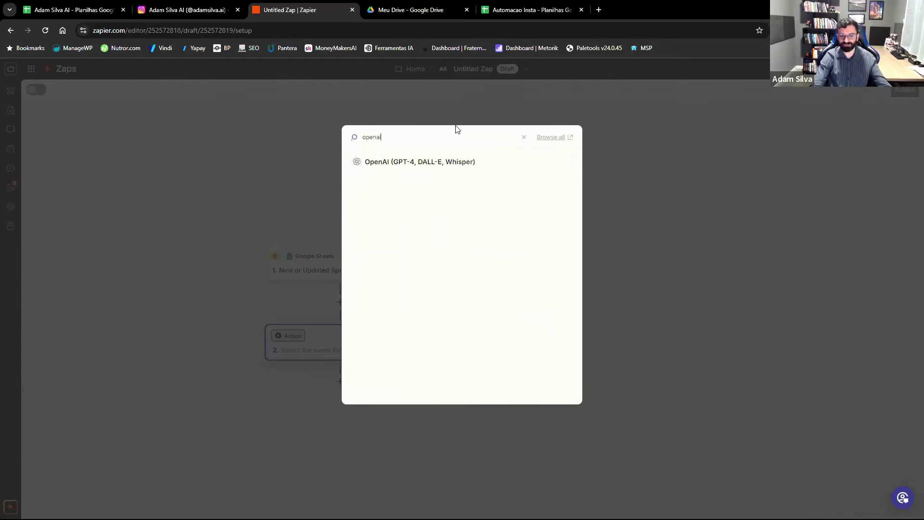
click(386, 165)
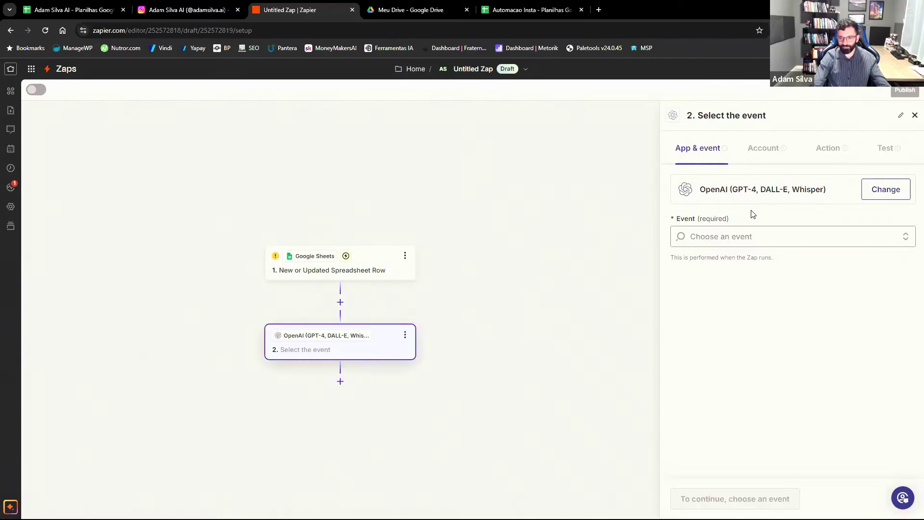
Look through the available OpenAI events, set the action's event to Send Prompt and proceed to the account settings.
click(744, 237)
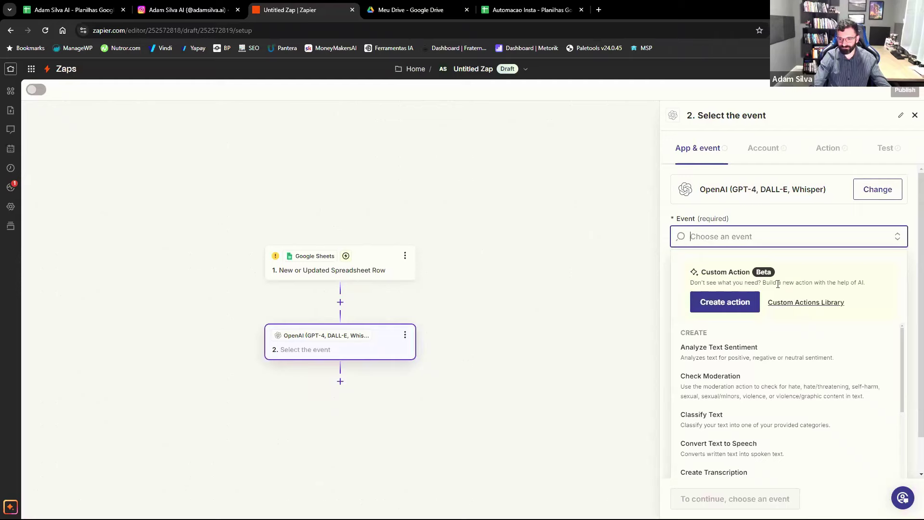
scroll(790, 357, down, 3)
scroll(790, 357, up, 3)
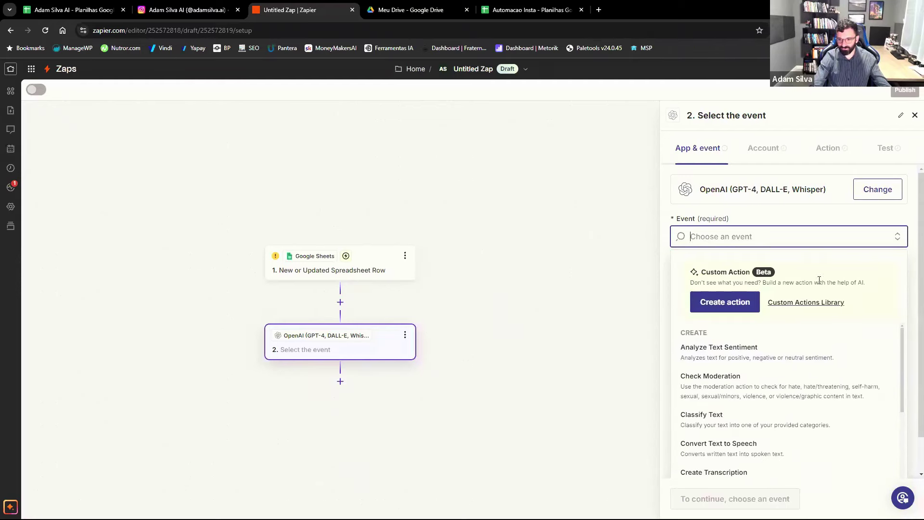
scroll(819, 277, down, 1)
scroll(799, 377, down, 2)
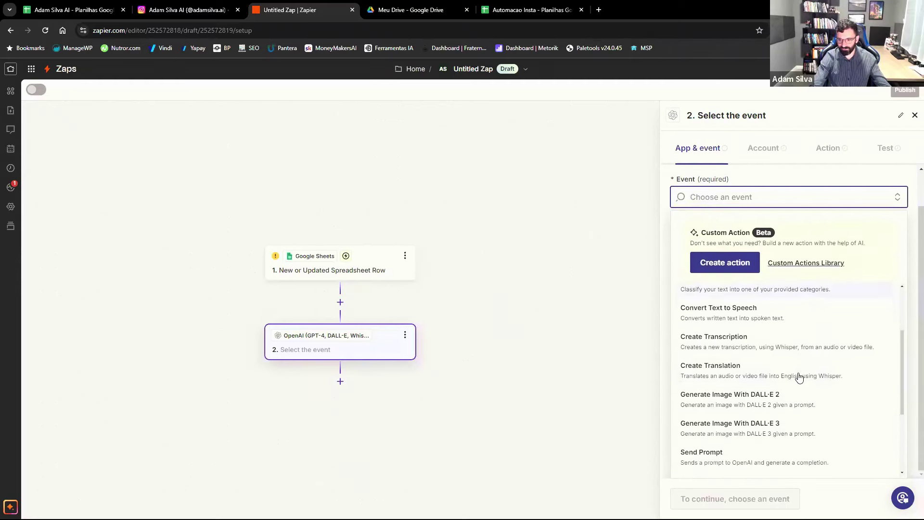
scroll(799, 377, down, 3)
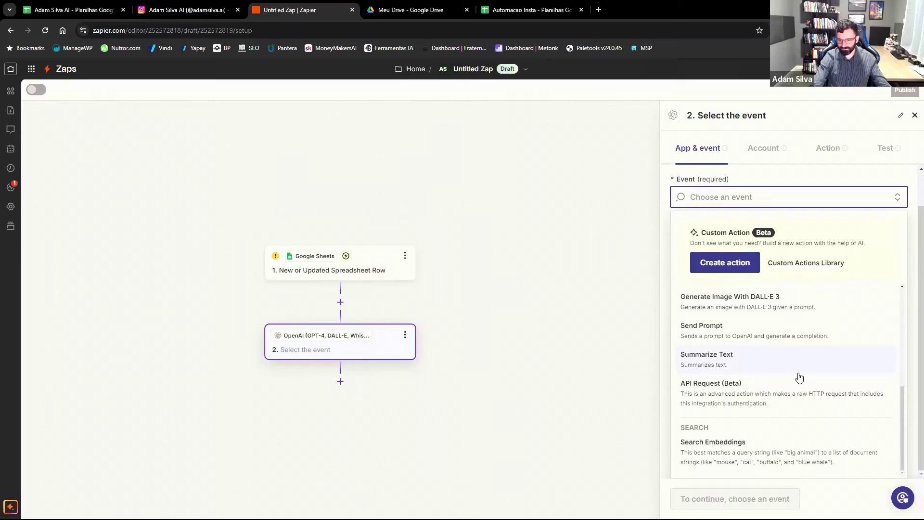
scroll(799, 377, up, 3)
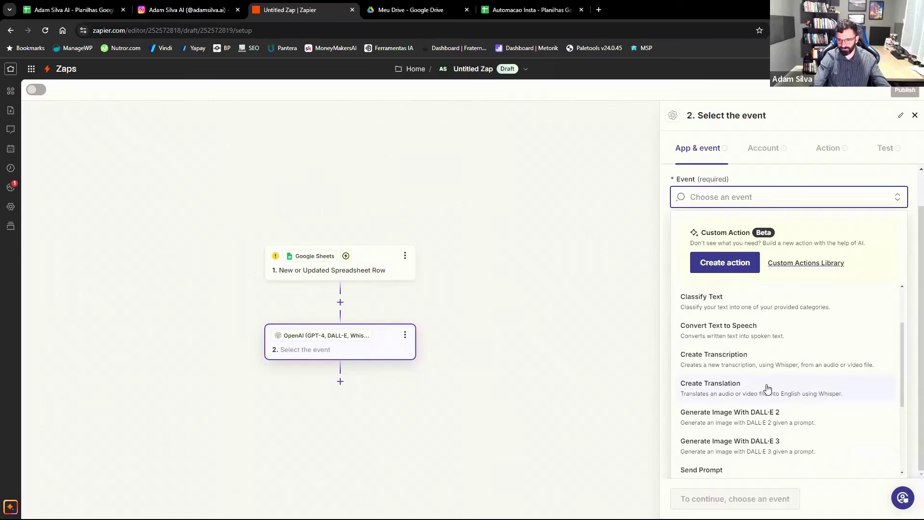
scroll(767, 389, up, 2)
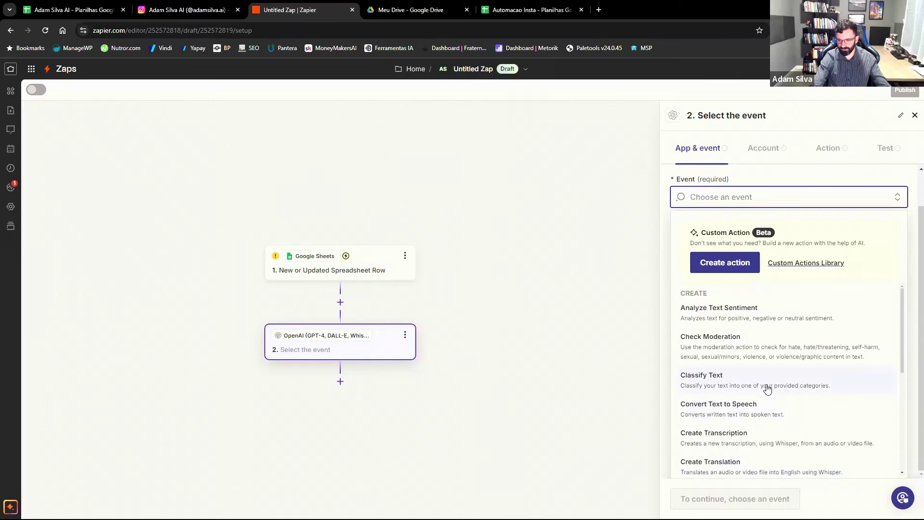
scroll(760, 336, down, 1)
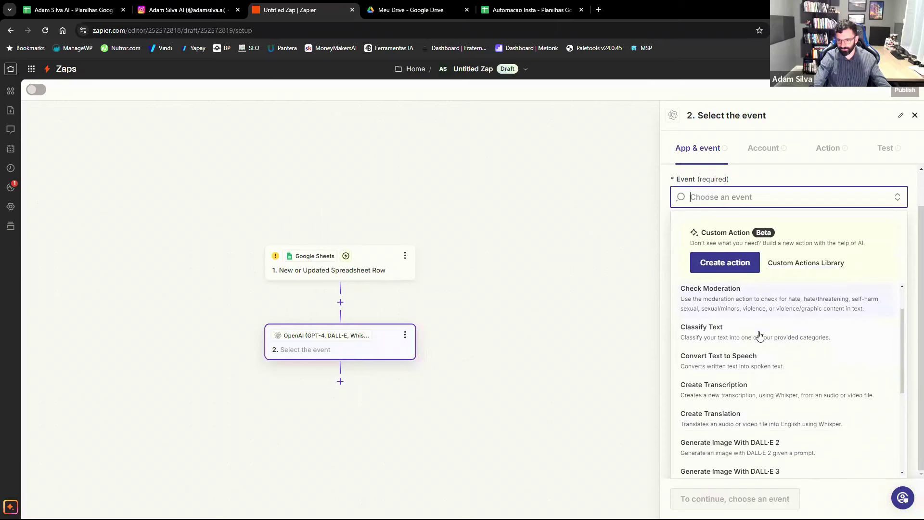
scroll(760, 336, down, 5)
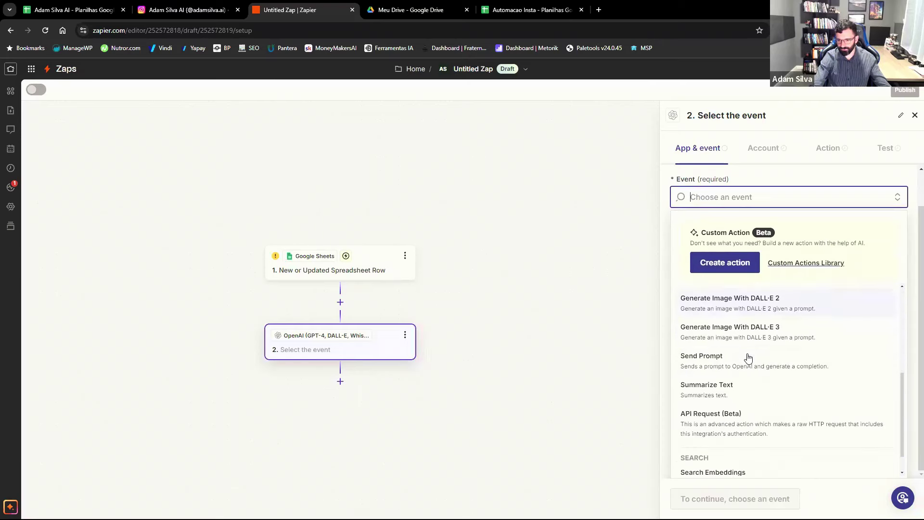
scroll(748, 358, down, 1)
scroll(749, 358, up, 1)
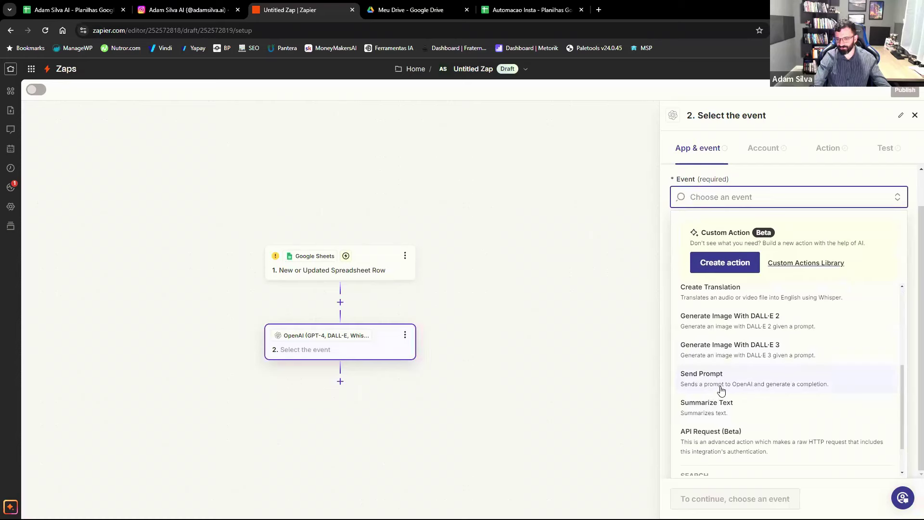
click(744, 379)
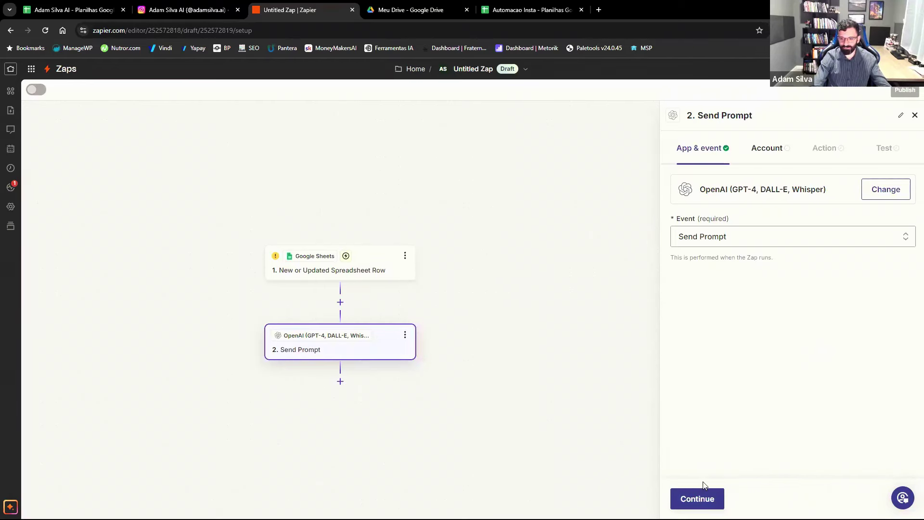
click(698, 498)
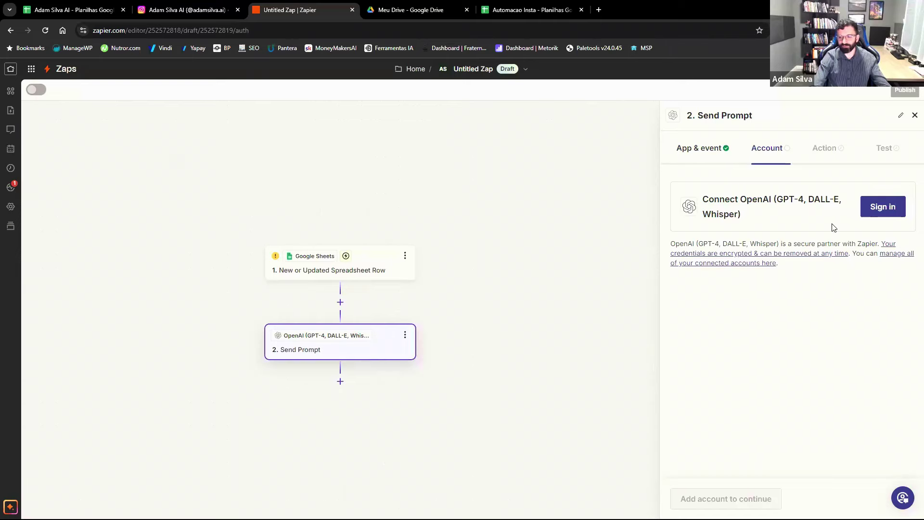
Start connecting an OpenAI account to Zapier and switch to the OpenAI Platform page for creating an API key.
click(872, 220)
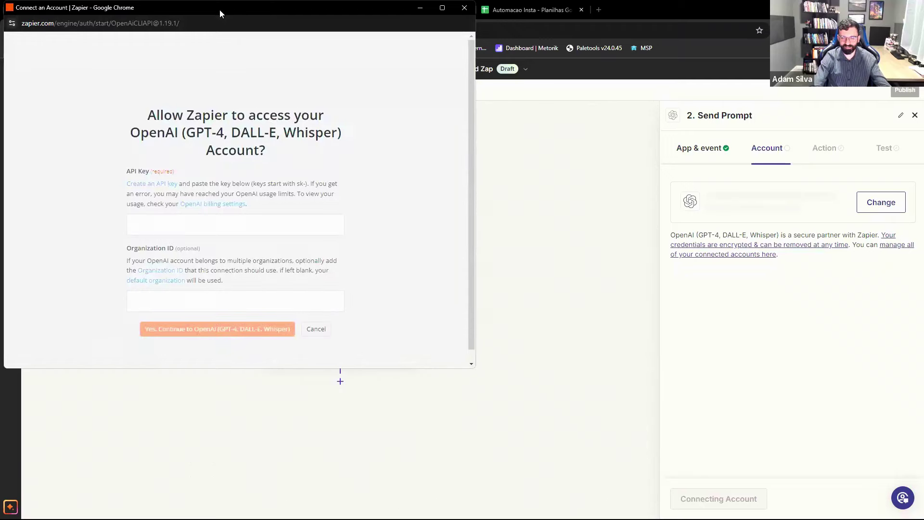
drag(224, 12, 336, 73)
click(250, 288)
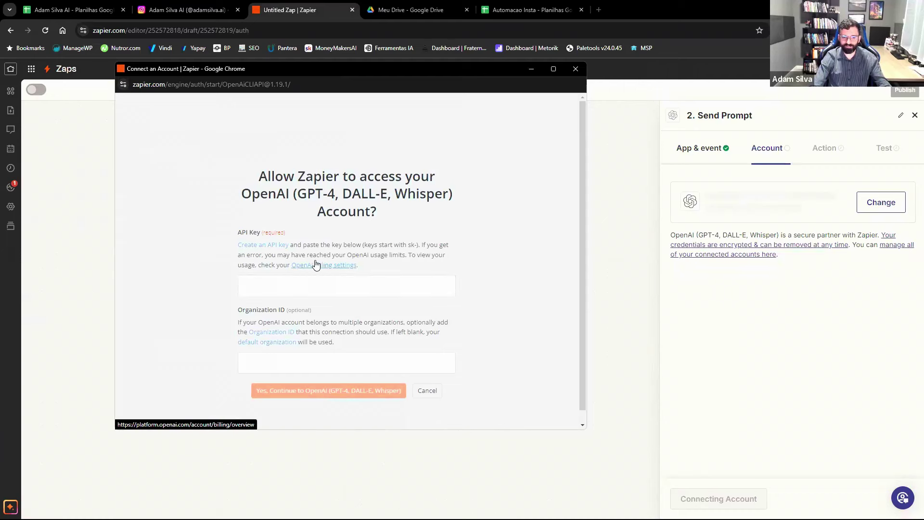
click(263, 248)
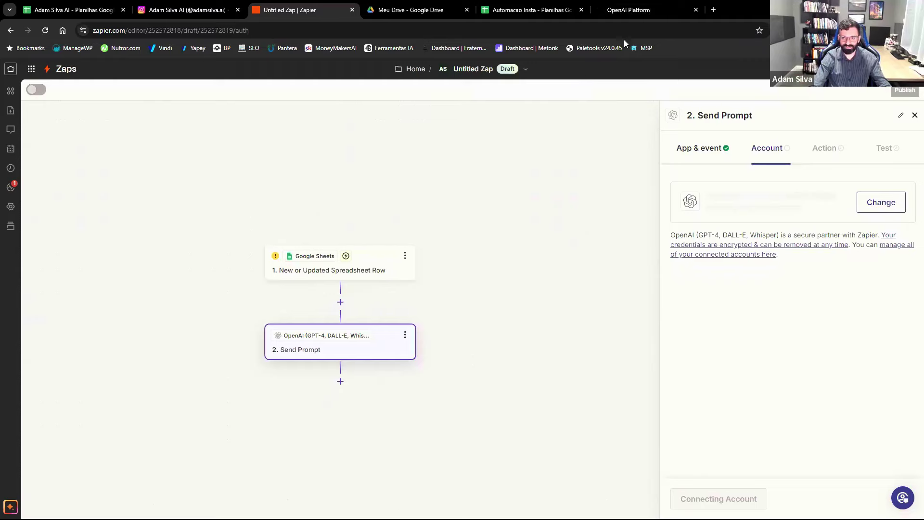
click(670, 4)
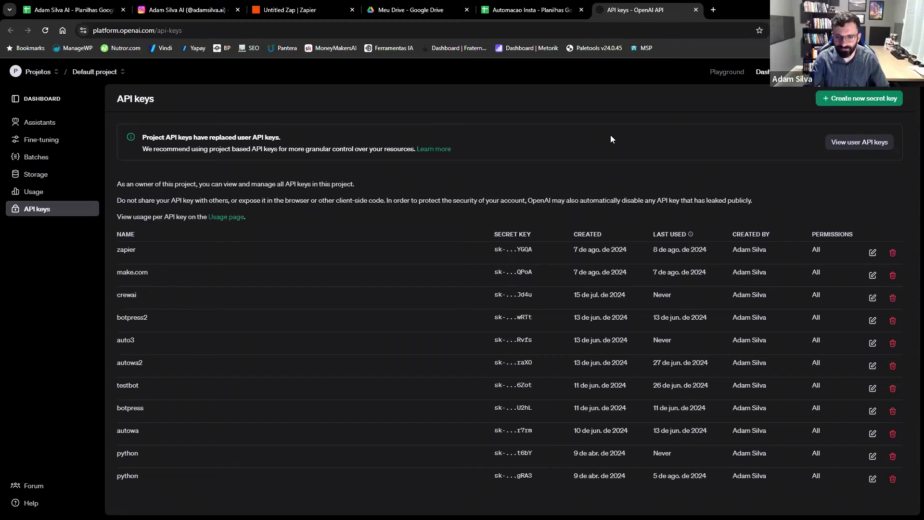
Examine the project's monthly usage costs on the OpenAI Platform and return to the API keys list.
click(70, 192)
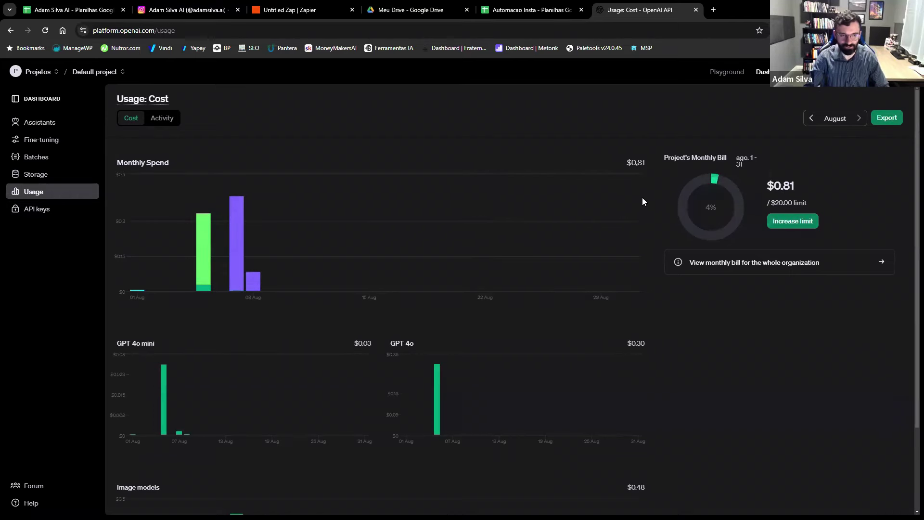
click(50, 210)
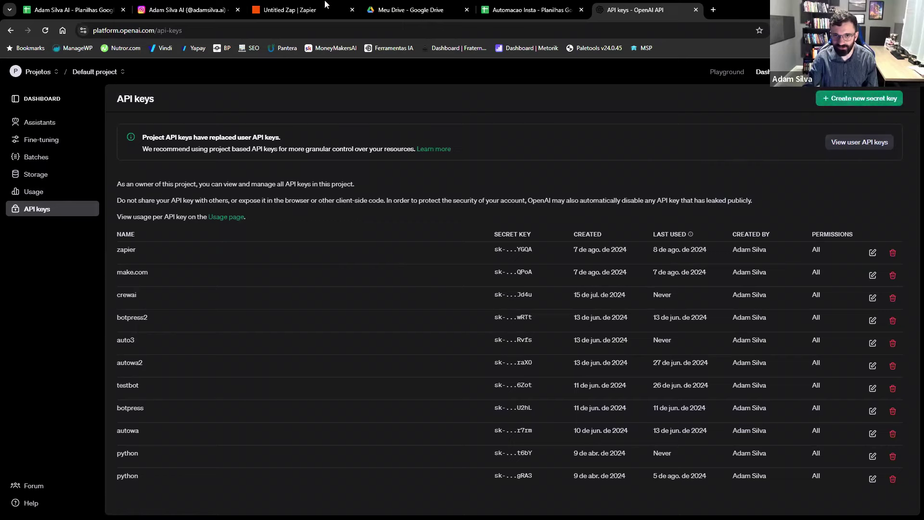
Reopen the API keys page from Zapier's OpenAI connection window and close the duplicate OpenAI page.
click(253, 5)
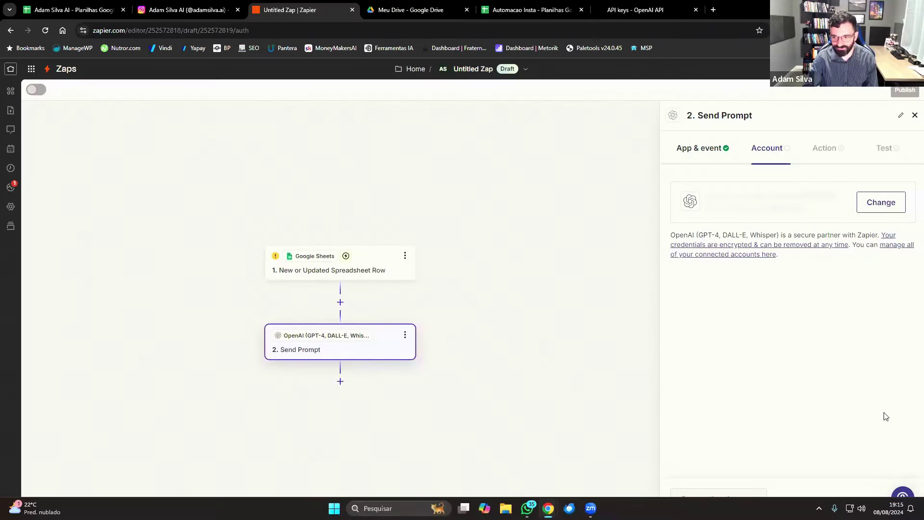
mouse_move(520, 488)
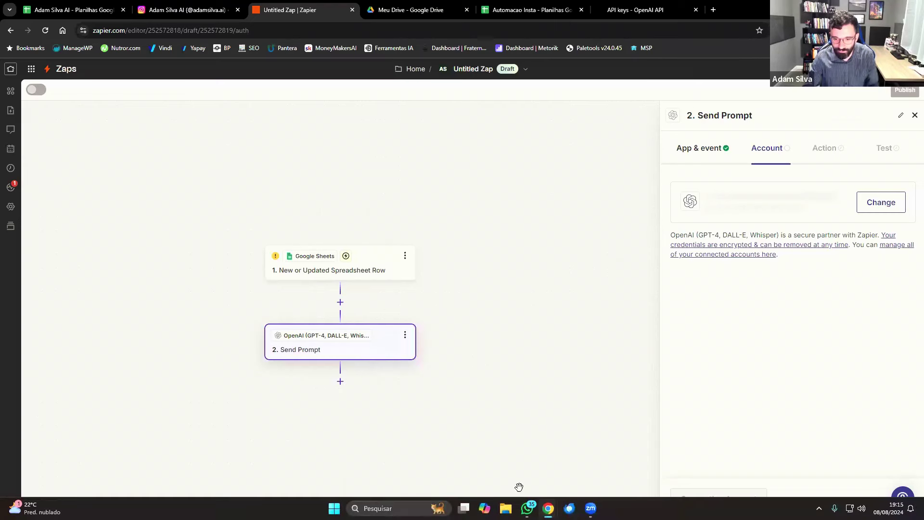
mouse_move(556, 504)
click(599, 465)
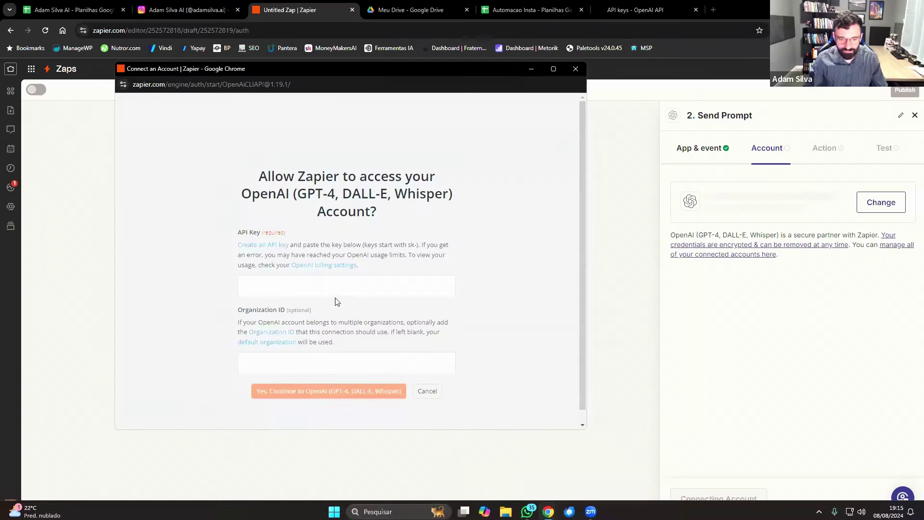
click(255, 246)
click(750, 9)
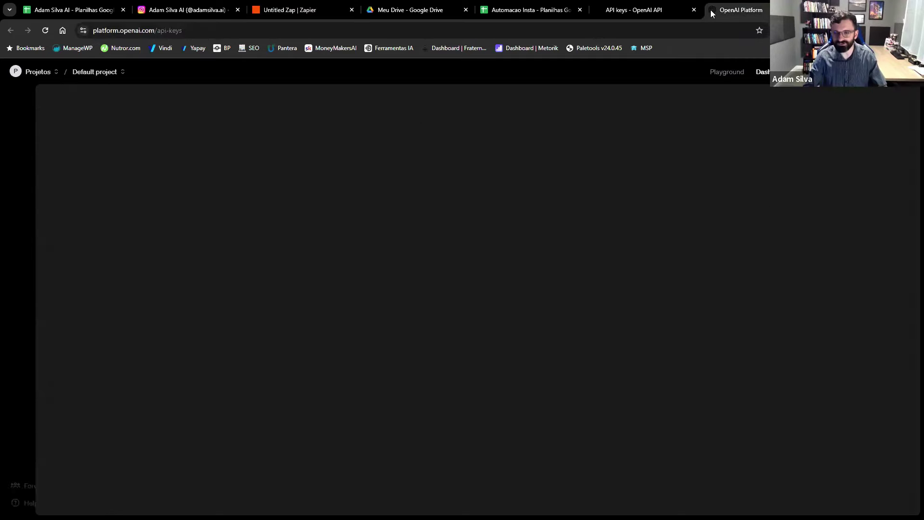
click(694, 10)
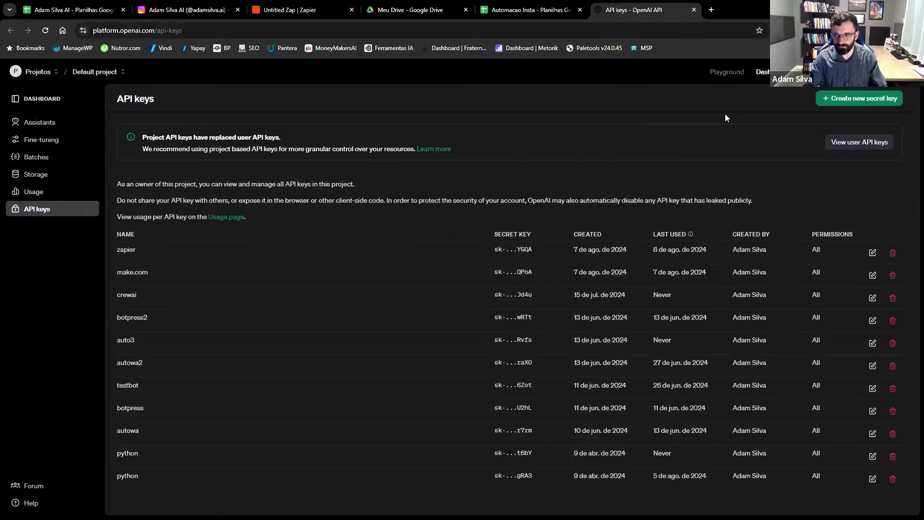
Create a secret key named teste aula insta in the Default project with All permissions and copy the generated key.
click(835, 106)
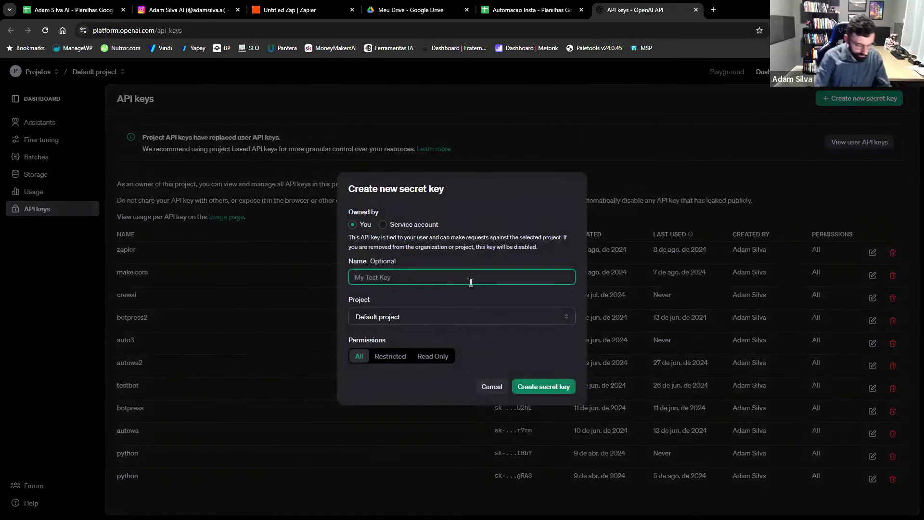
text(teste au)
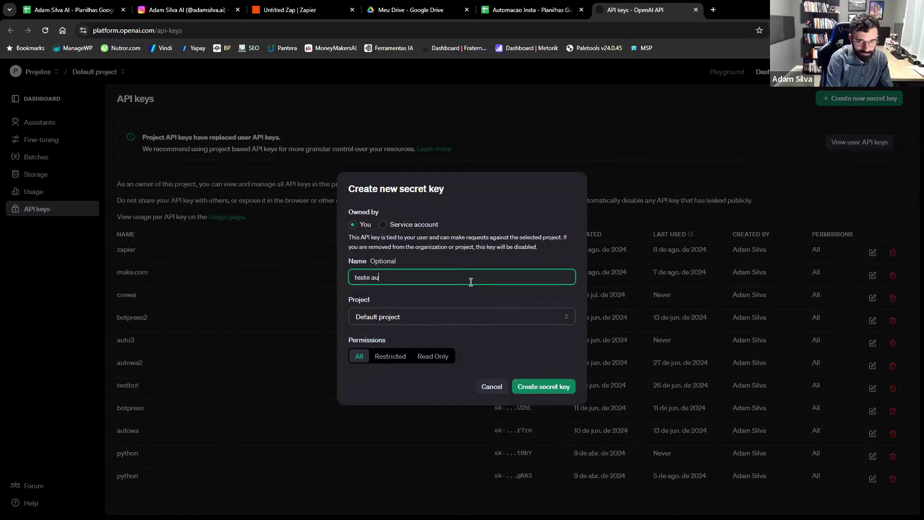
text(la insta)
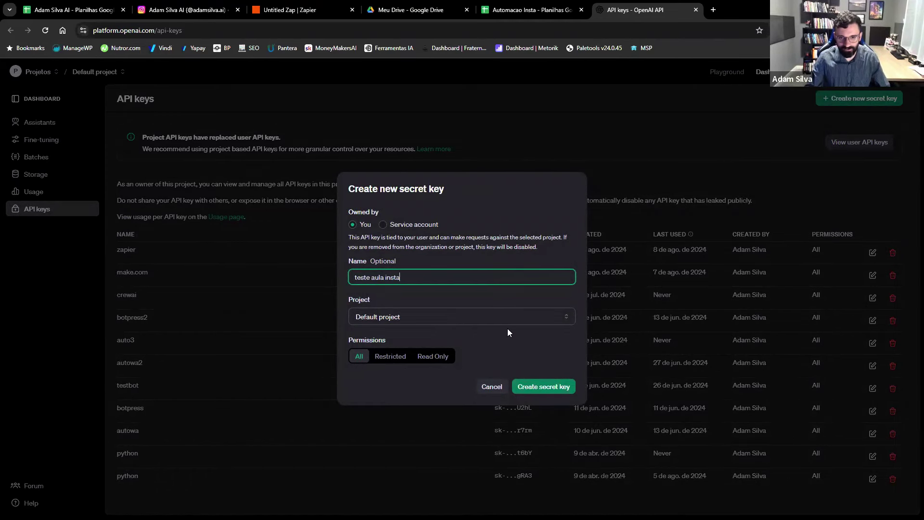
click(539, 390)
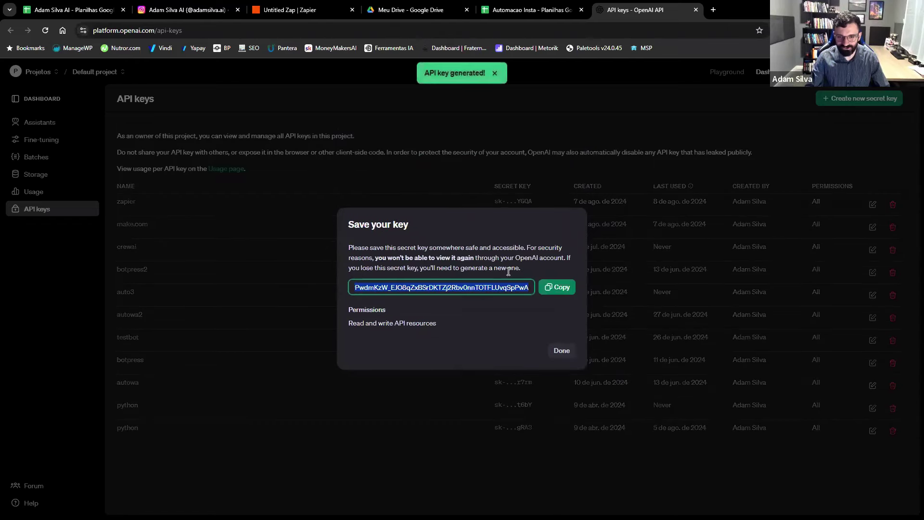
click(559, 289)
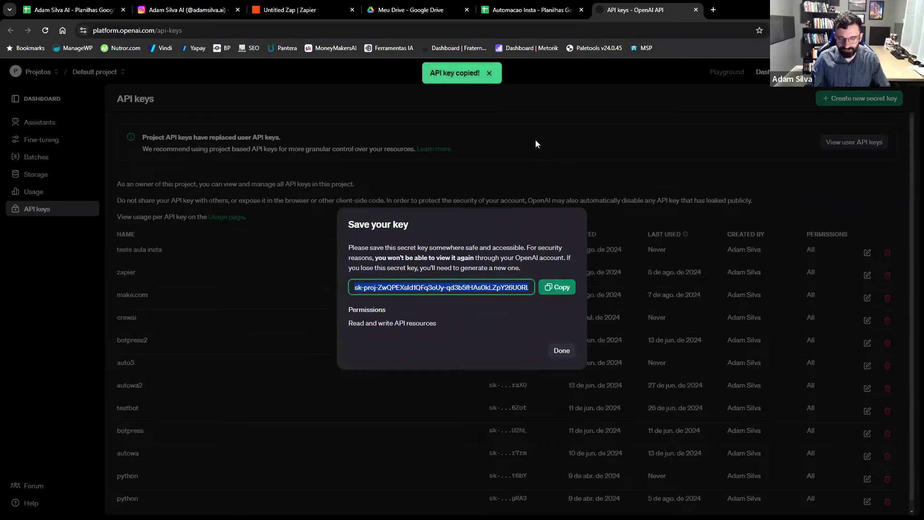
Return to Zapier's OpenAI connection window and paste the copied API key into the API Key field.
click(286, 6)
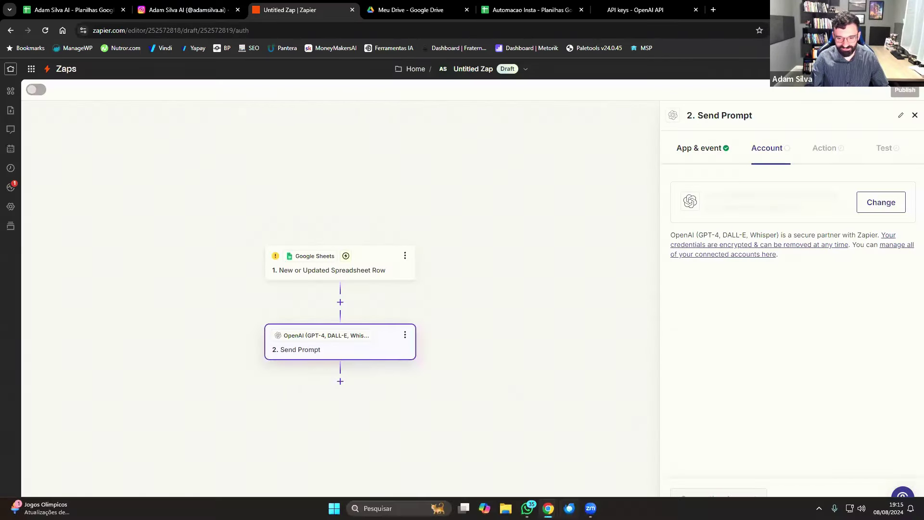
mouse_move(549, 509)
click(622, 457)
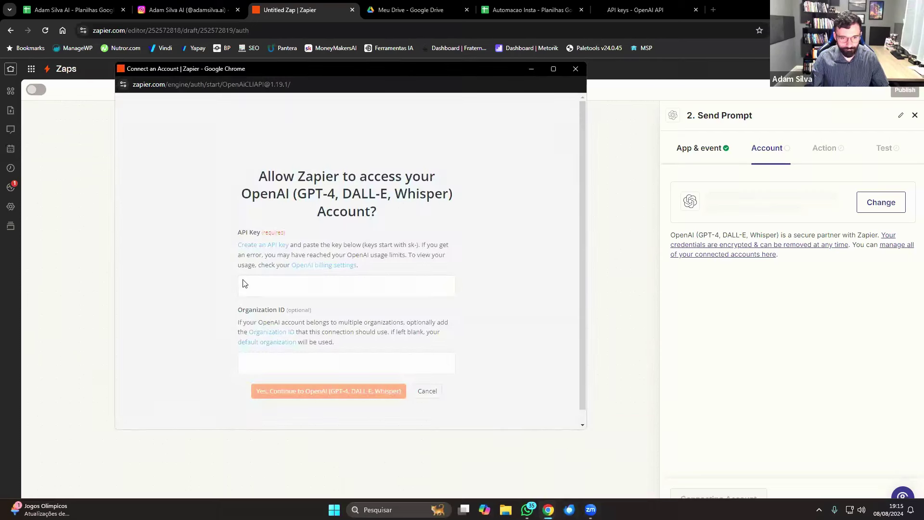
click(288, 285)
key(ctrl+v)
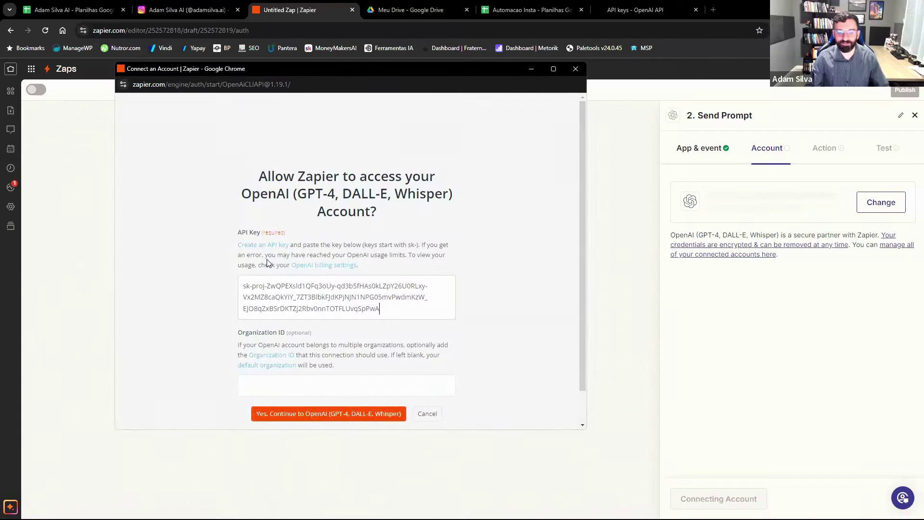
Open OpenAI's organization settings from the connection window's Organization ID link and copy the organization ID.
scroll(268, 263, down, 1)
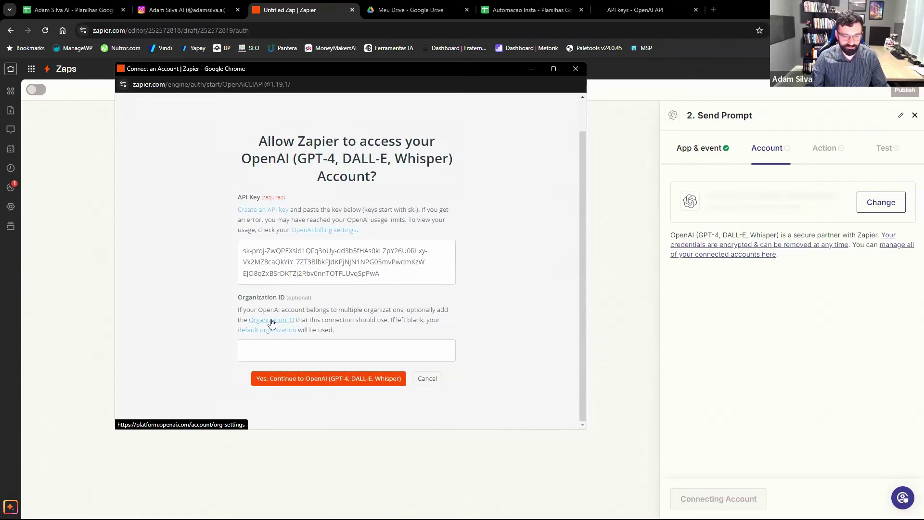
click(272, 321)
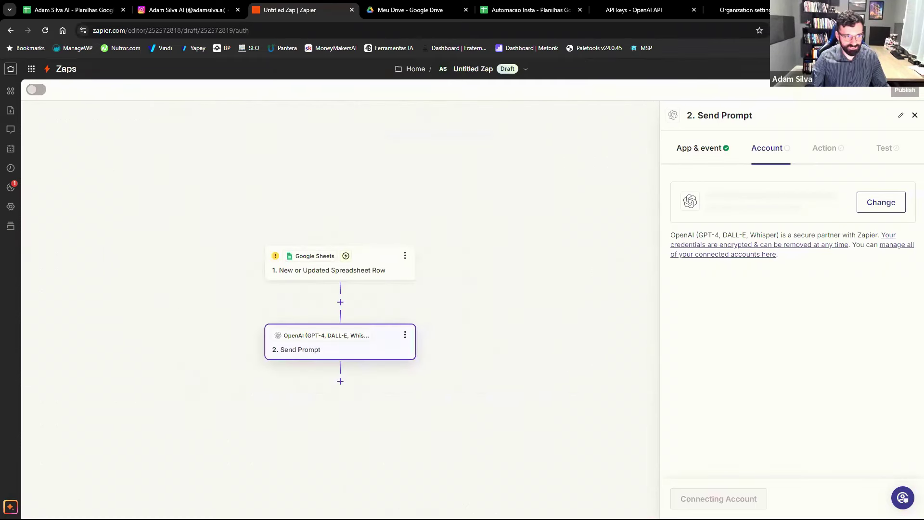
click(760, 5)
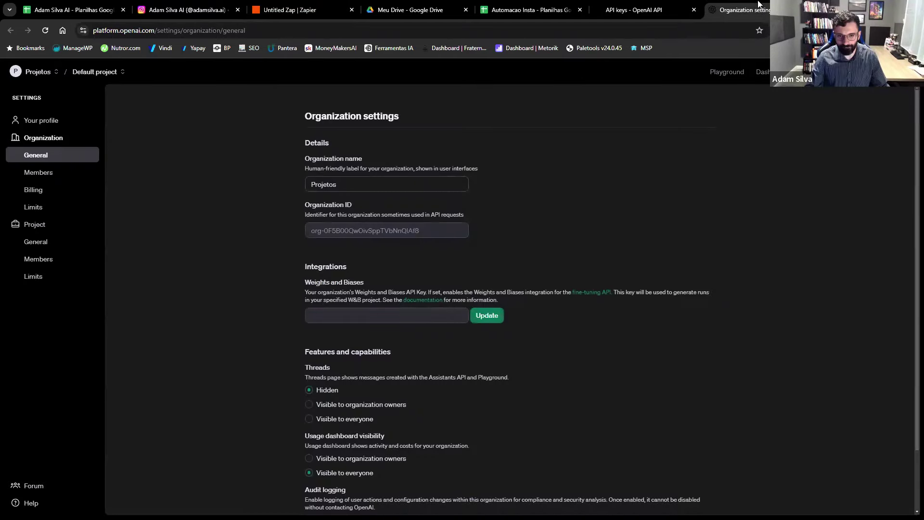
triple_click(391, 231)
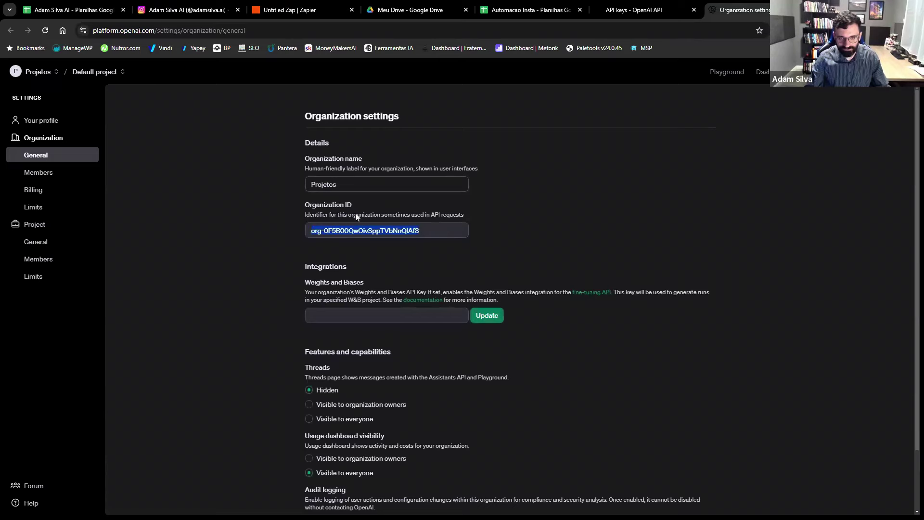
Dismiss the new key's dialog, then paste the organization ID into Zapier's OpenAI connection window and authorize the connection.
click(636, 9)
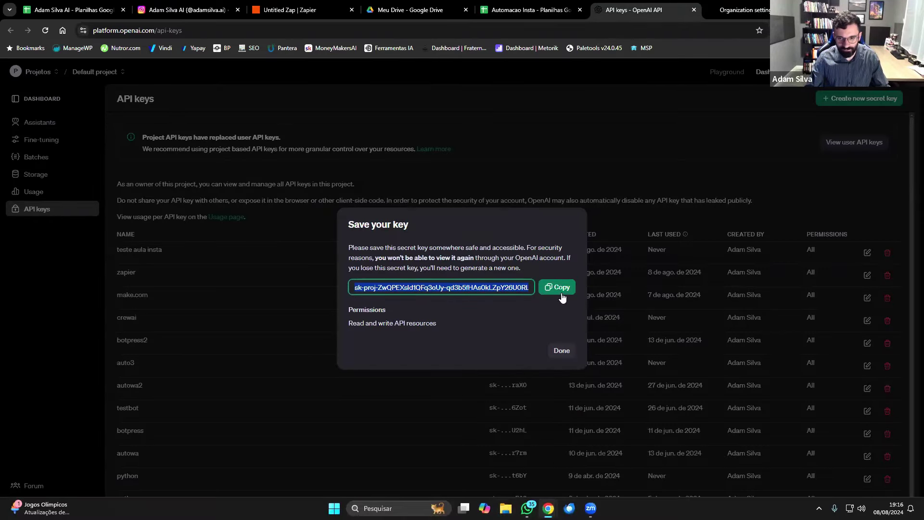
click(562, 352)
mouse_move(549, 508)
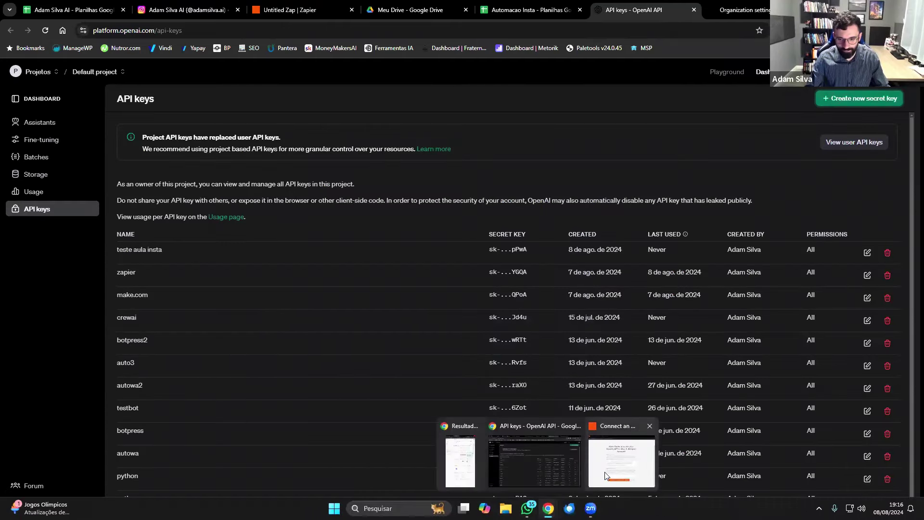
click(614, 475)
click(327, 354)
key(ctrl+v)
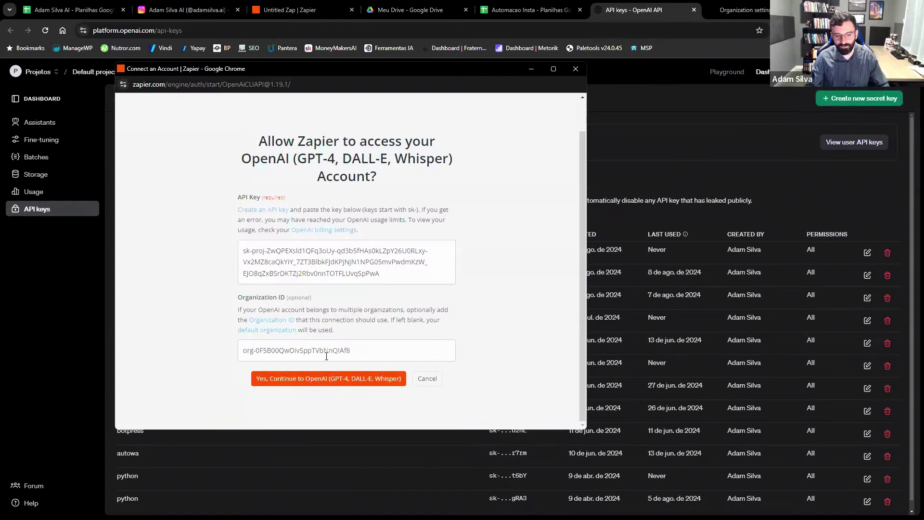
click(313, 384)
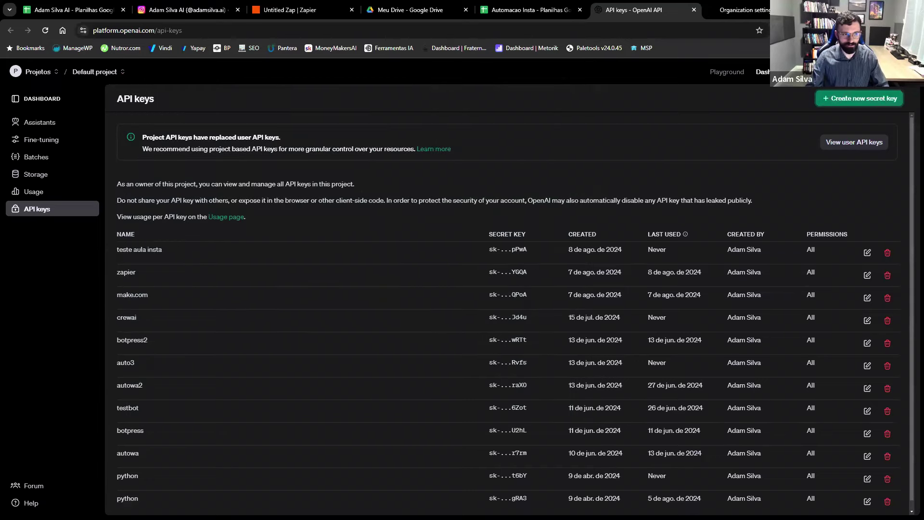
Close both OpenAI Platform pages and continue to the Send Prompt action settings in Zapier with the connected account.
click(694, 13)
click(694, 14)
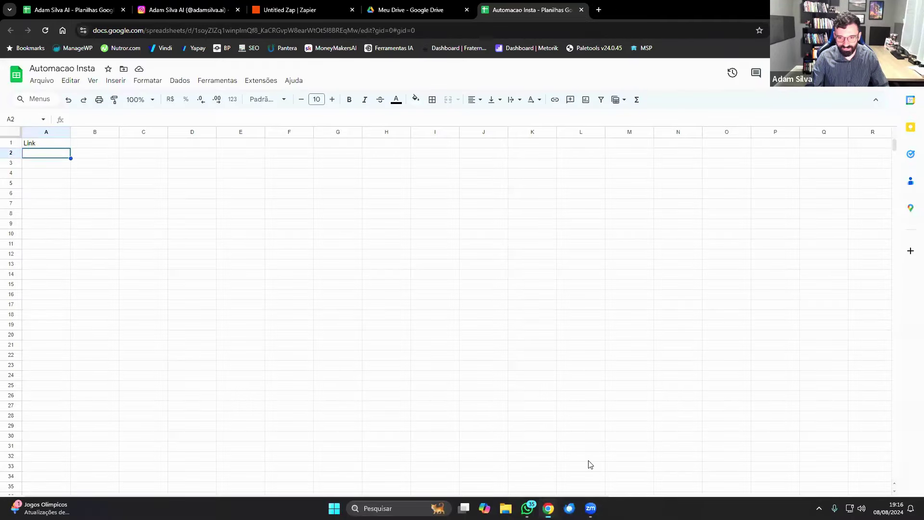
click(288, 7)
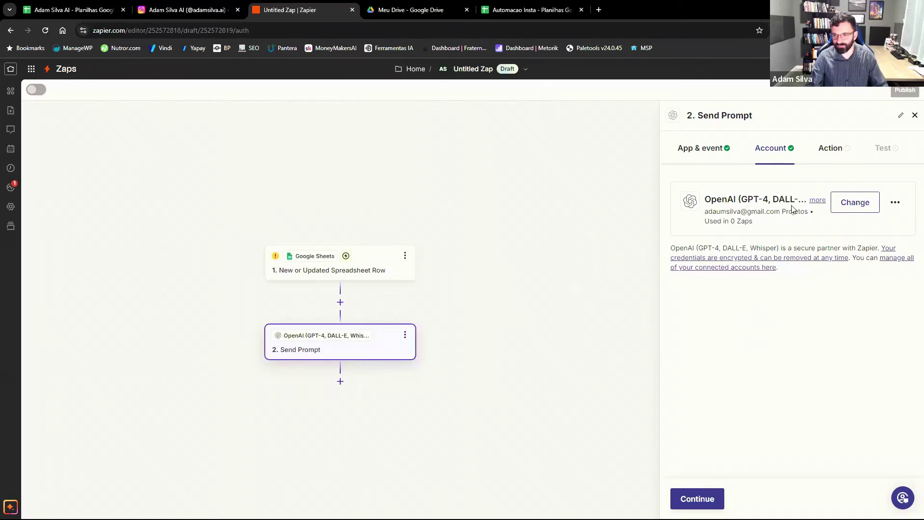
click(691, 495)
Look through the available models, including a search for gpt-, and set the Send Prompt model to gpt-4o-2024-08-06.
scroll(754, 344, down, 1)
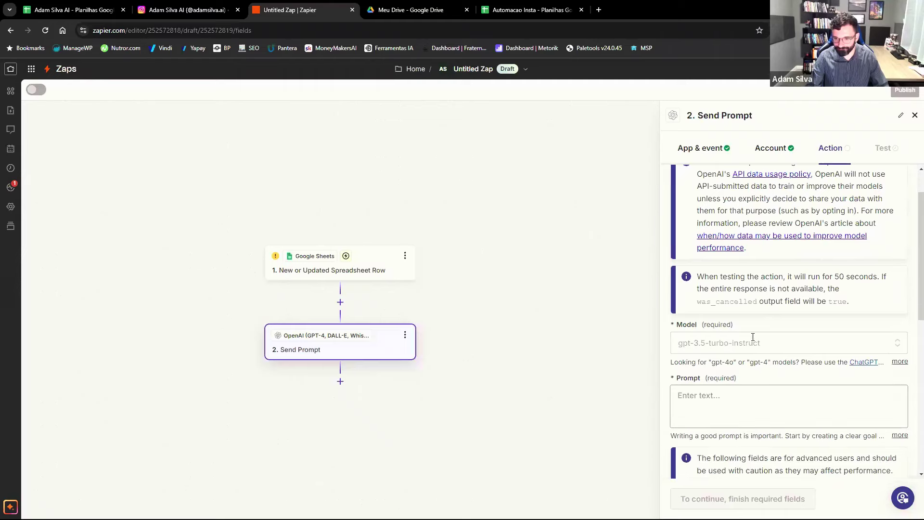
scroll(754, 272, up, 1)
scroll(737, 274, down, 3)
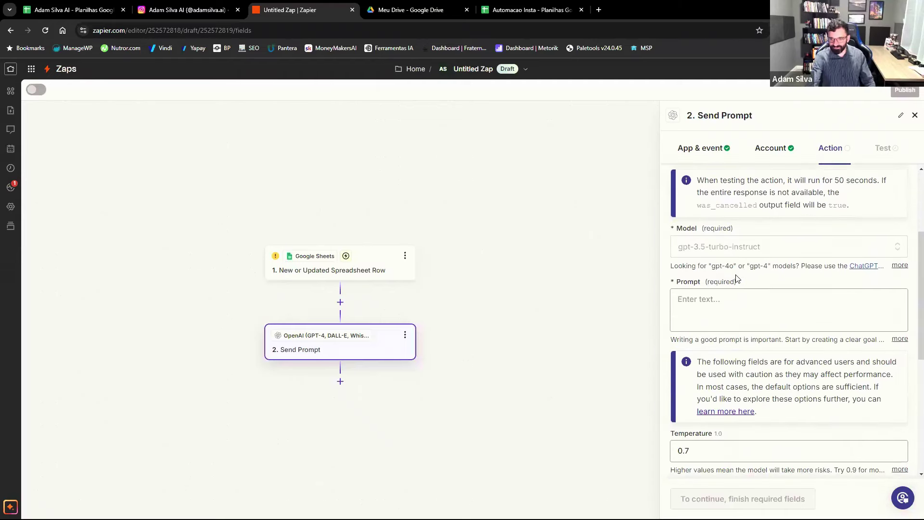
click(744, 248)
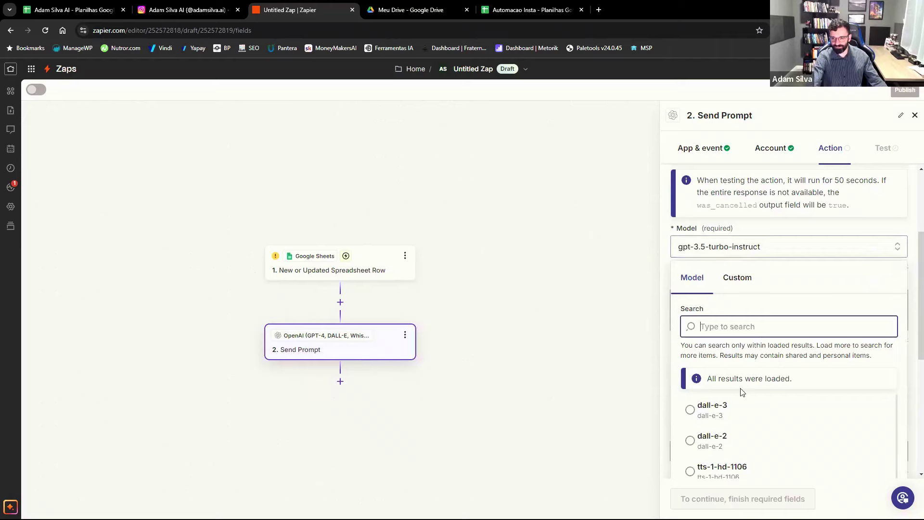
scroll(768, 383, down, 3)
click(774, 354)
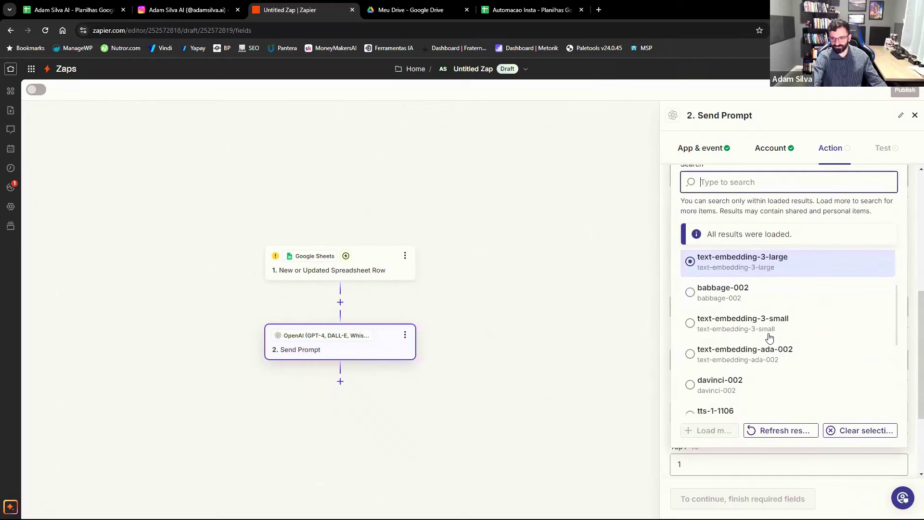
text(gpt-)
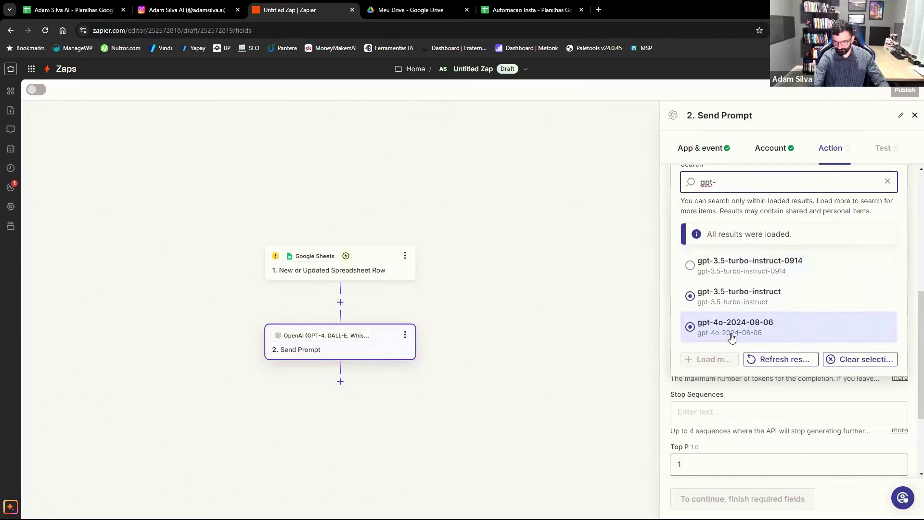
scroll(739, 326, up, 2)
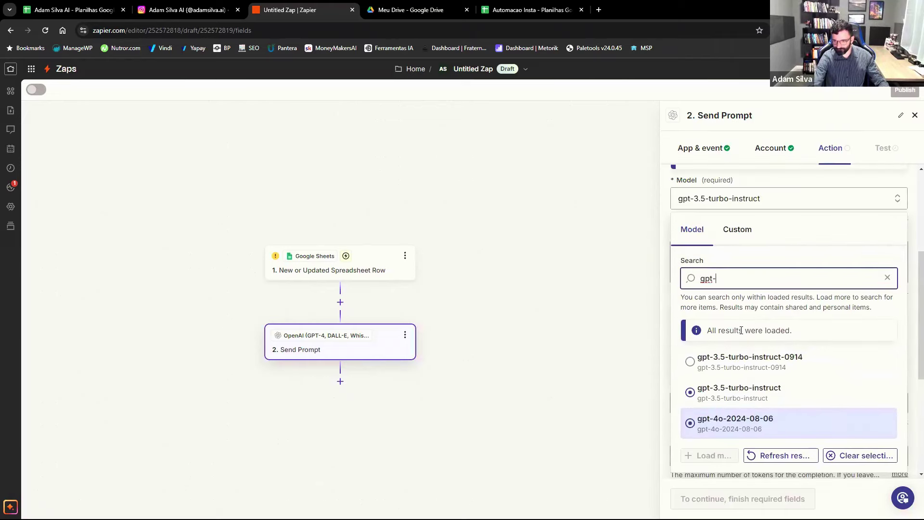
scroll(732, 366, down, 1)
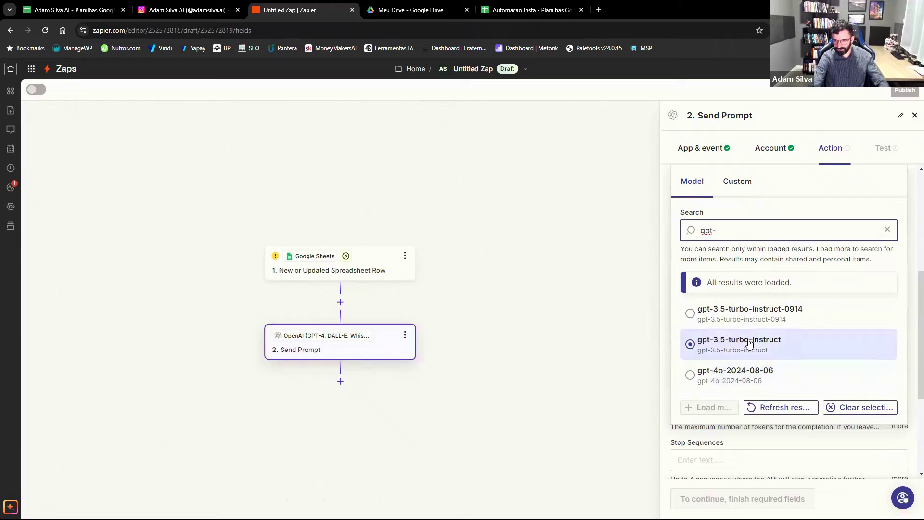
key(BackSpace)
key(BackSpace)
key(BackSpace)
key(BackSpace)
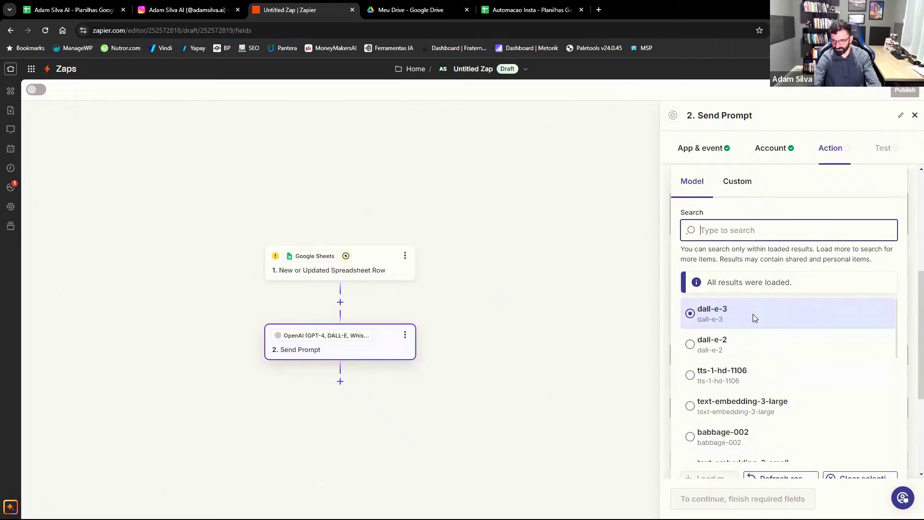
scroll(753, 314, down, 4)
scroll(753, 315, down, 2)
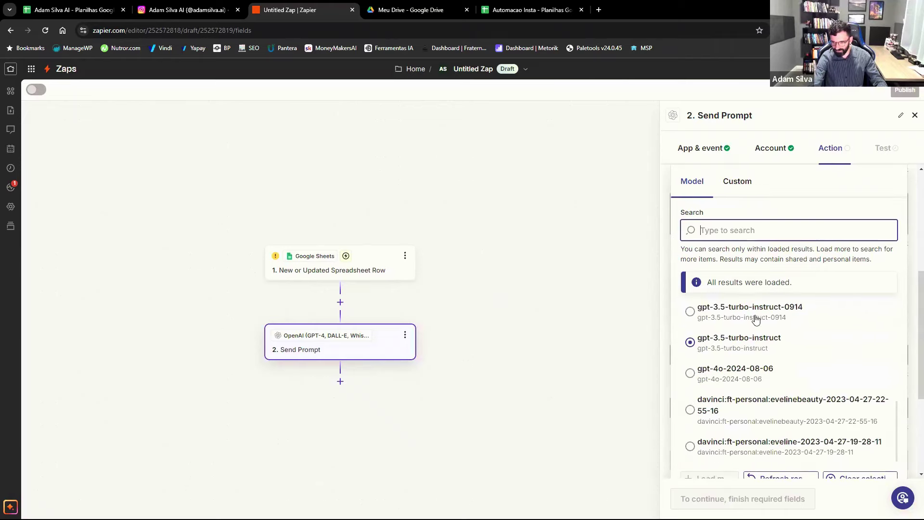
scroll(789, 371, down, 3)
scroll(778, 357, up, 3)
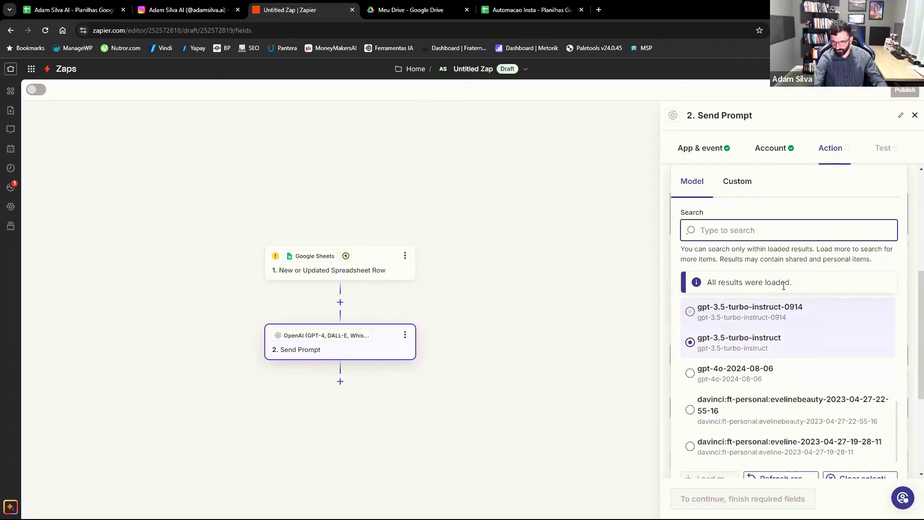
click(721, 385)
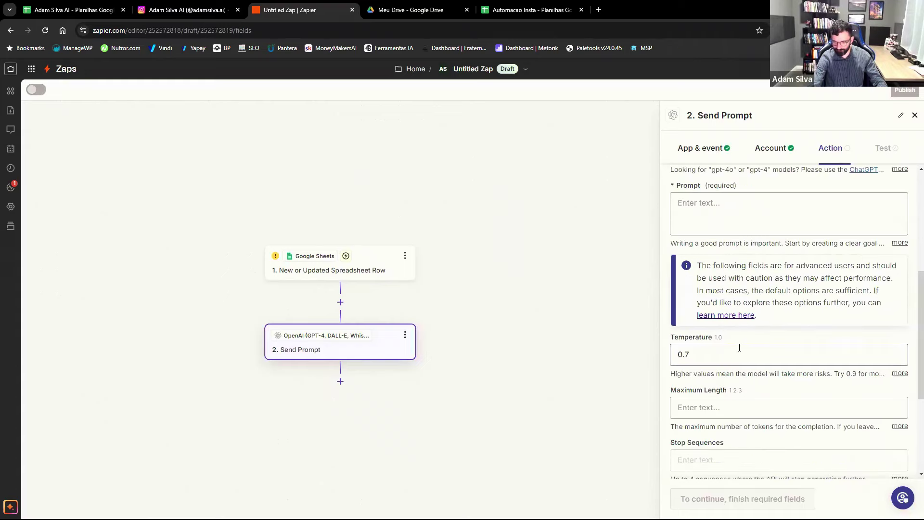
scroll(760, 332, up, 4)
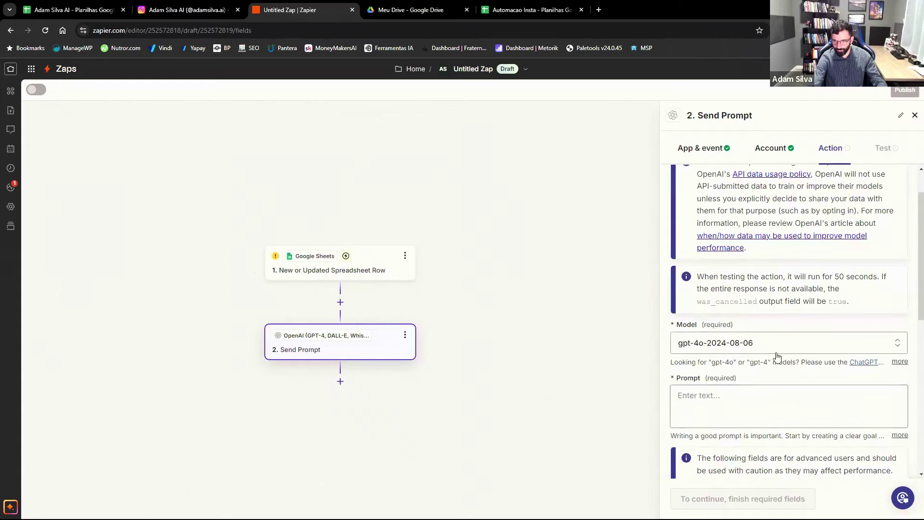
scroll(758, 386, down, 1)
Examine the full caption of the AI-themed Instagram post as a reference for the prompt and return to Zapier.
click(732, 350)
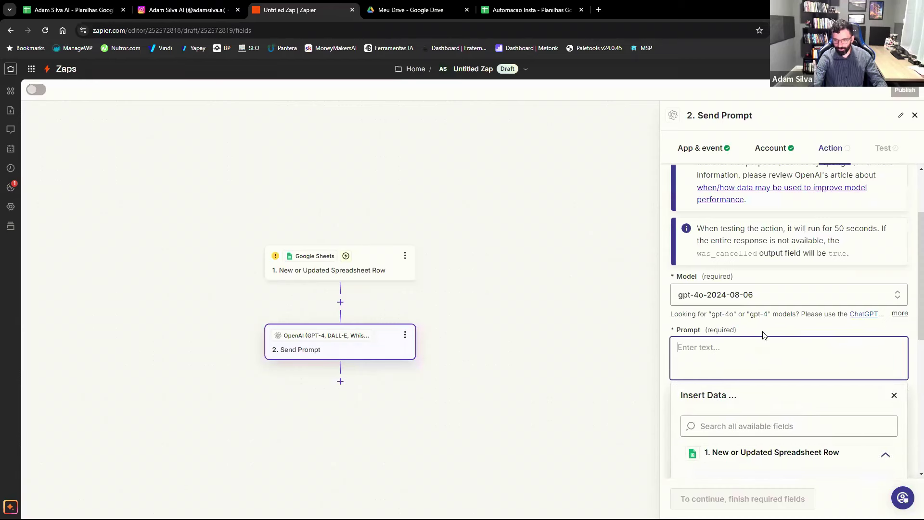
scroll(761, 332, down, 1)
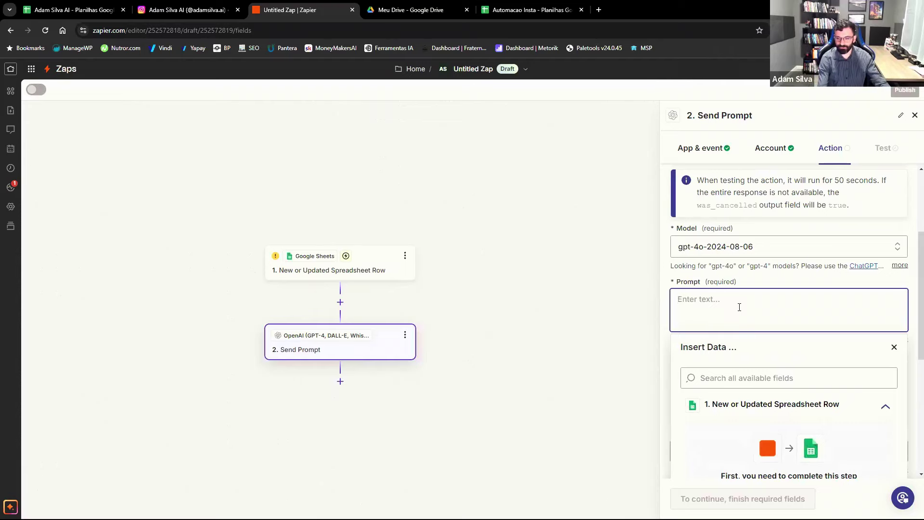
click(226, 7)
click(388, 366)
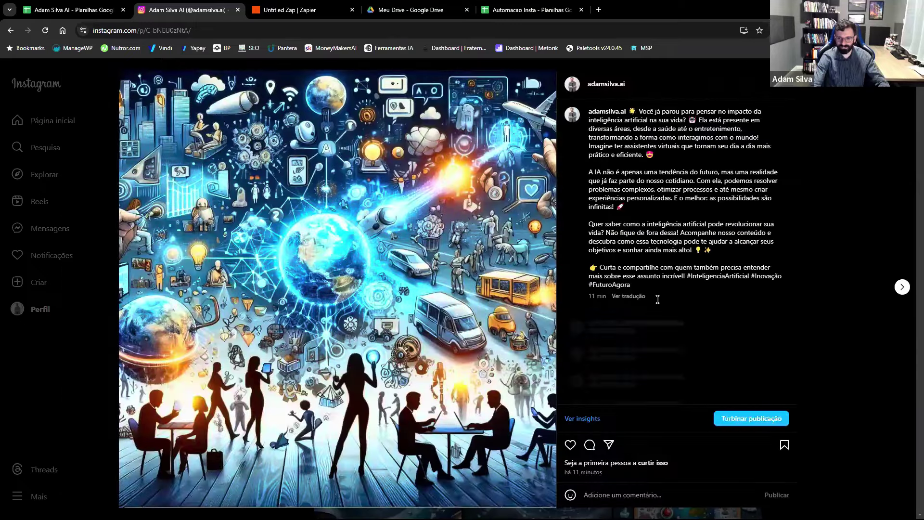
drag(631, 285, 639, 112)
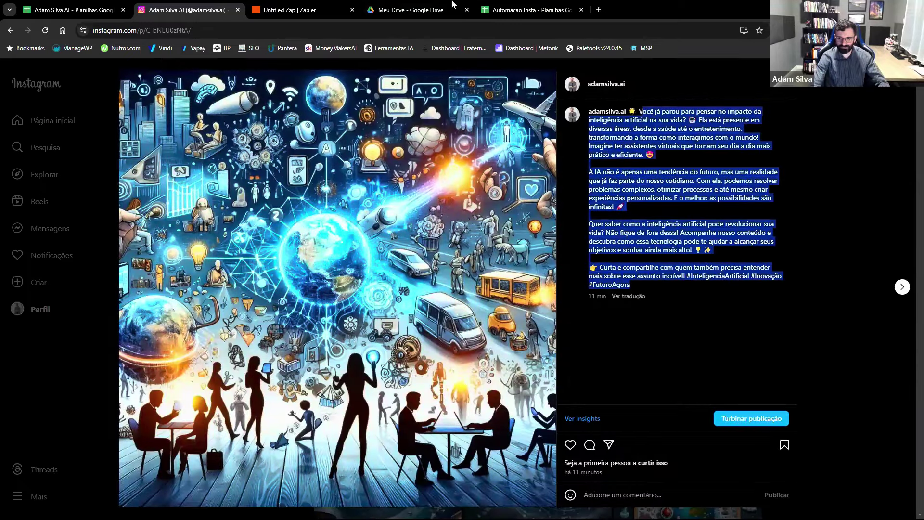
click(303, 9)
Start the Send Prompt action's prompt text with "Leia o artigo que você te mandar a URL e".
click(713, 306)
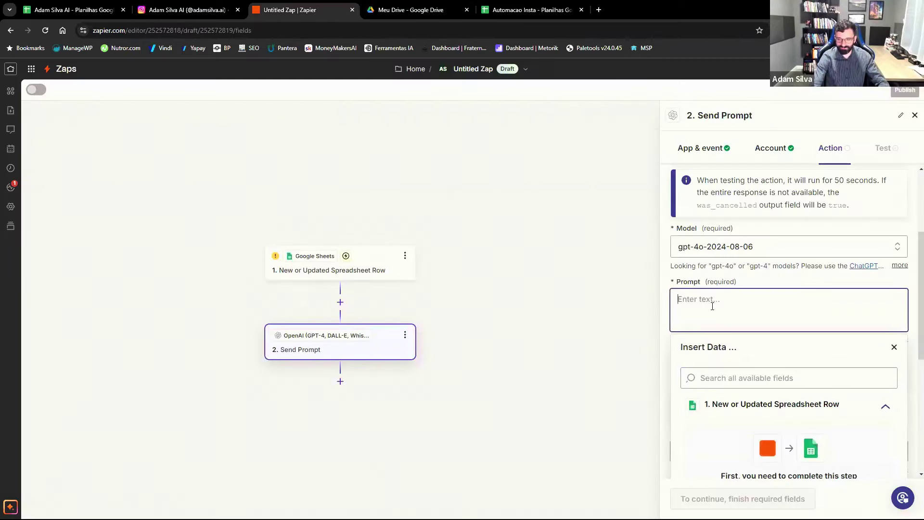
text(Le)
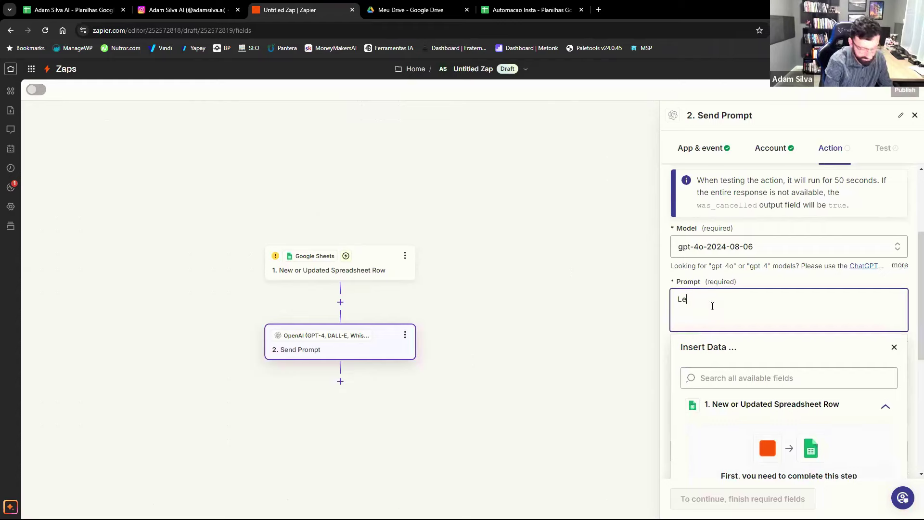
text(ia o artigo )
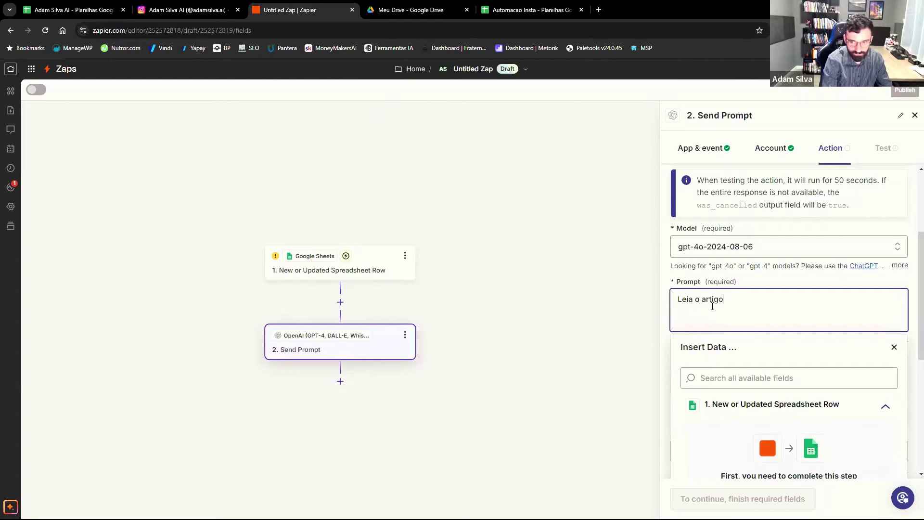
text(que)
key(ctrl+plus)
key(ctrl+plus)
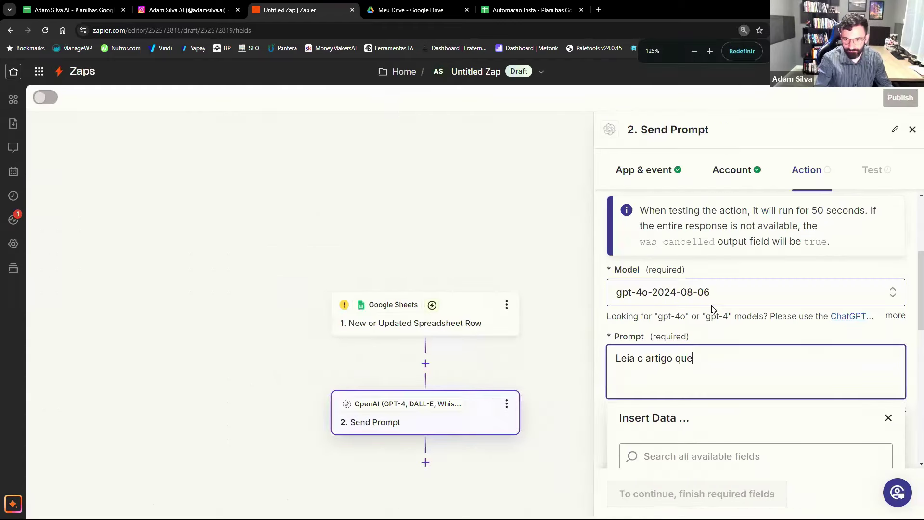
scroll(687, 249, down, 3)
scroll(721, 284, up, 1)
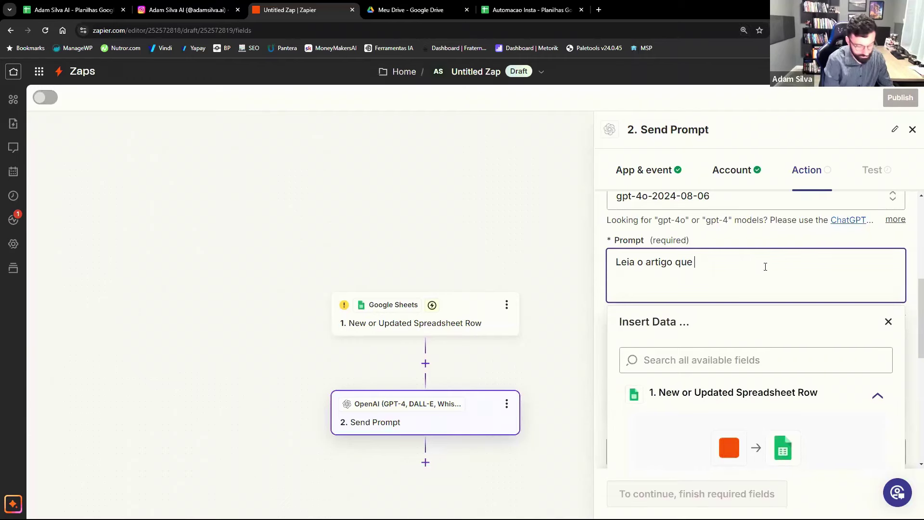
text(você te mandar)
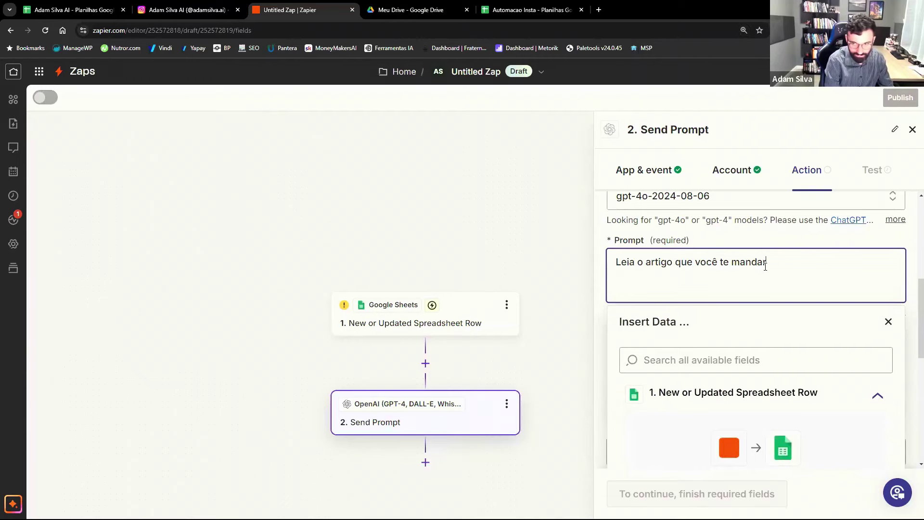
text( a URL e )
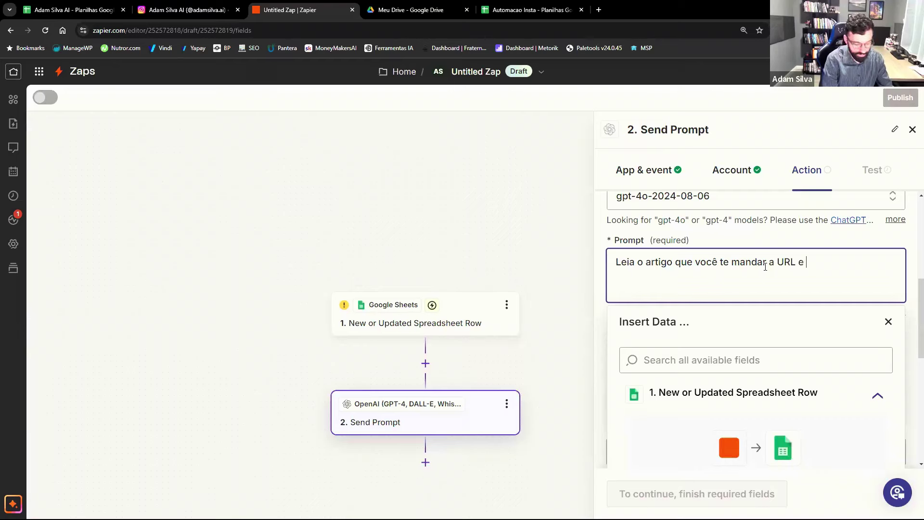
Complete the prompt's first sentence with "crie uma copy para o post do Instagram baseado nesse artigo.".
text(crie uma co)
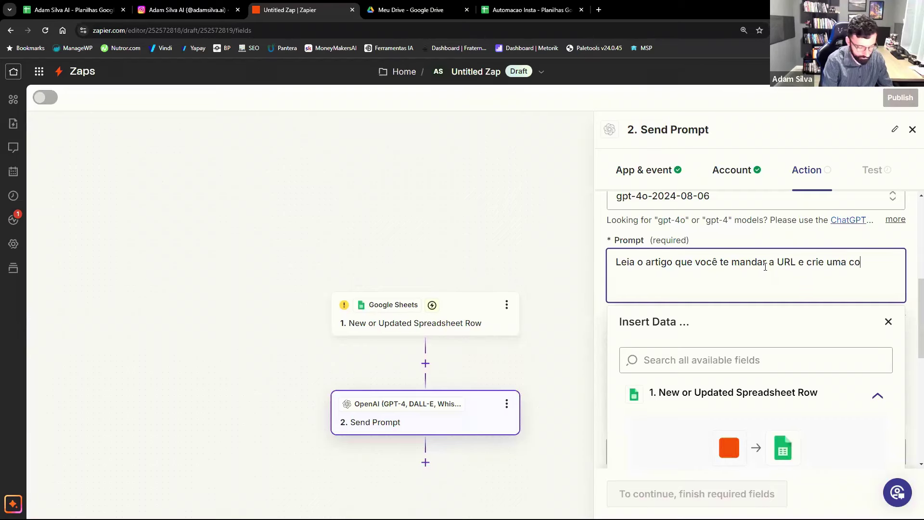
text(py para)
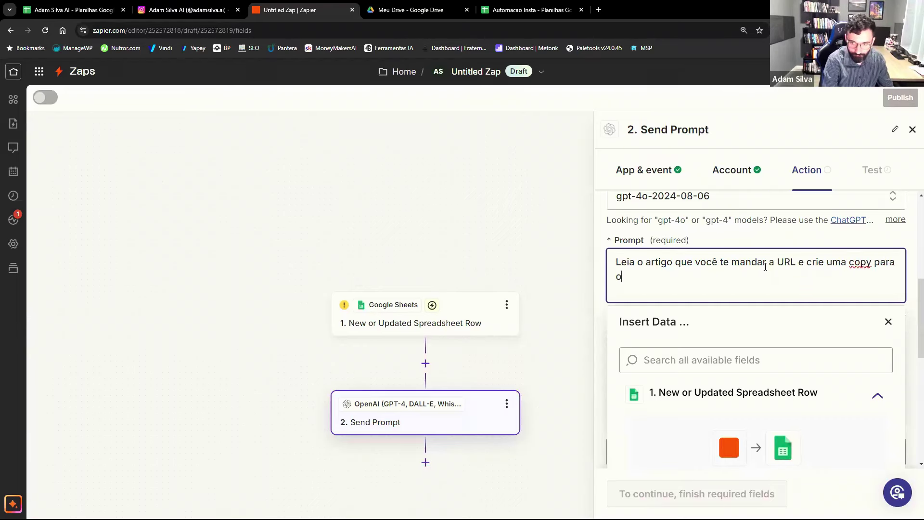
text( o post do)
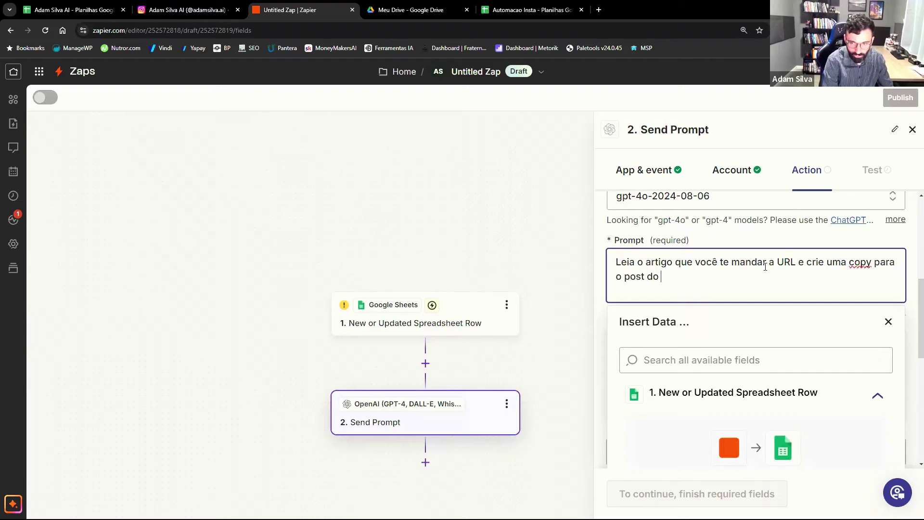
text( Instagram )
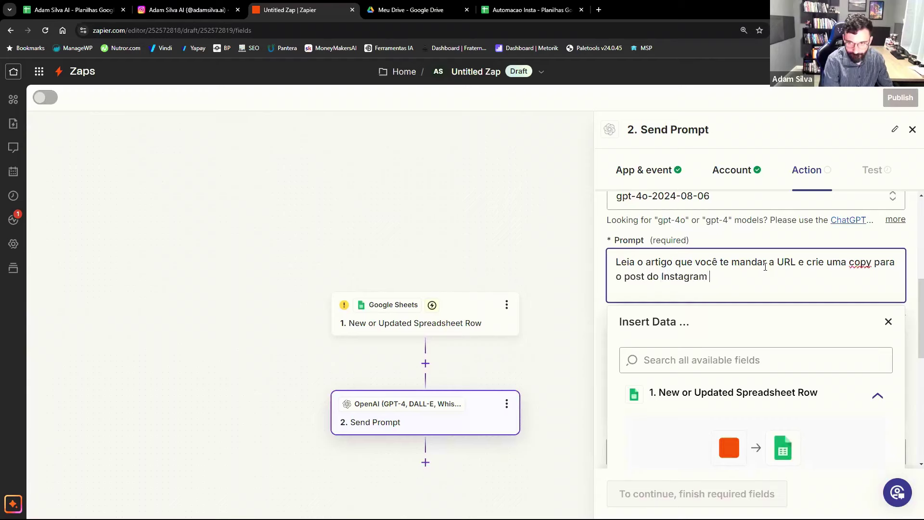
text(baseado ness)
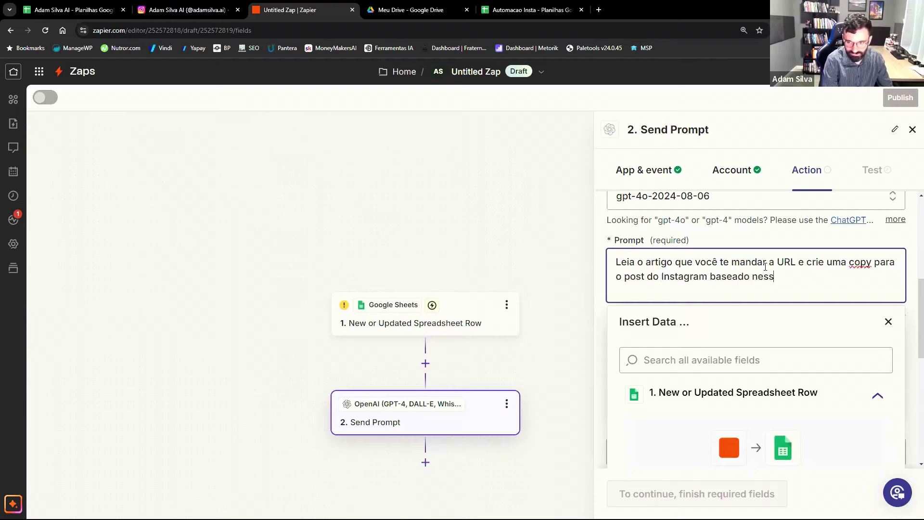
text(e artigo. )
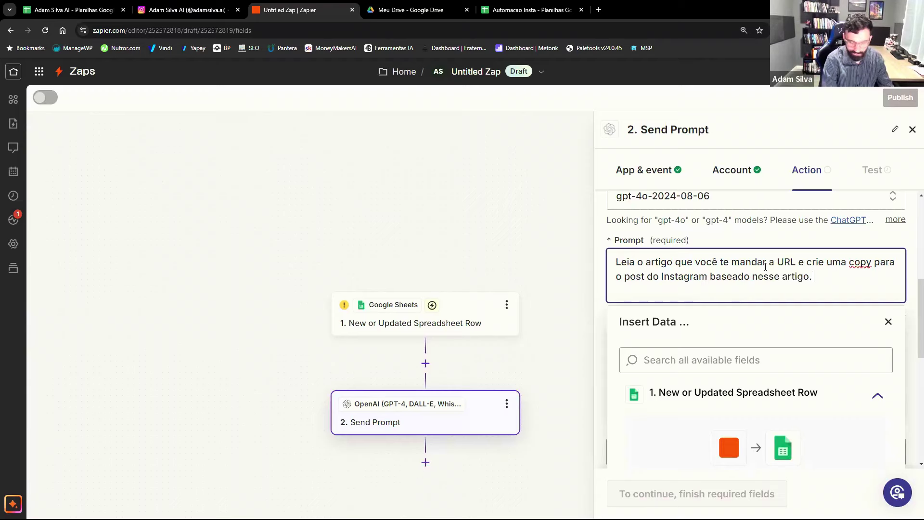
Add the copy structure instruction "use a estrutura de copy AIDA." to the prompt.
text(use a estr)
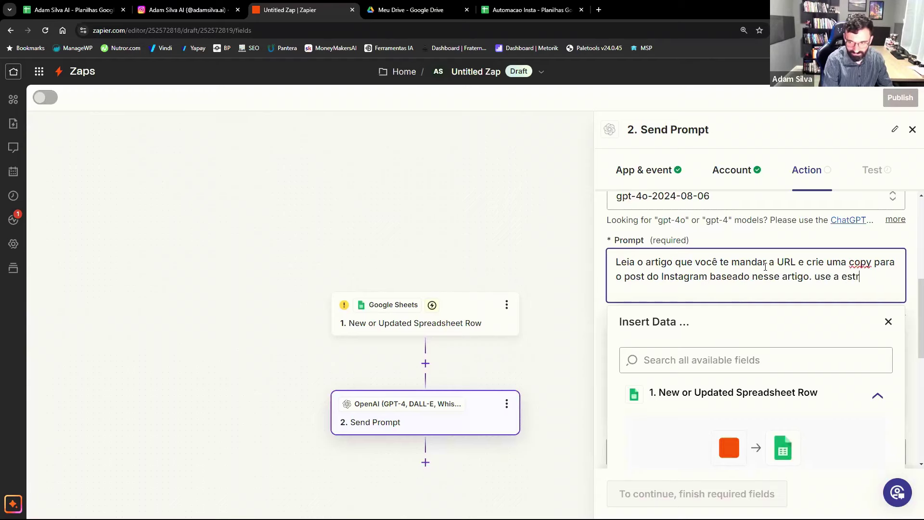
text(utura de c)
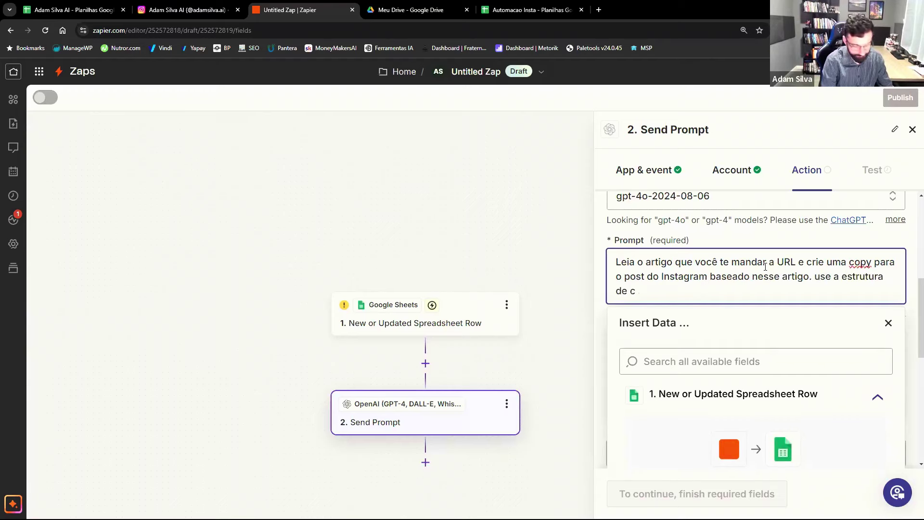
text(opy AIDA)
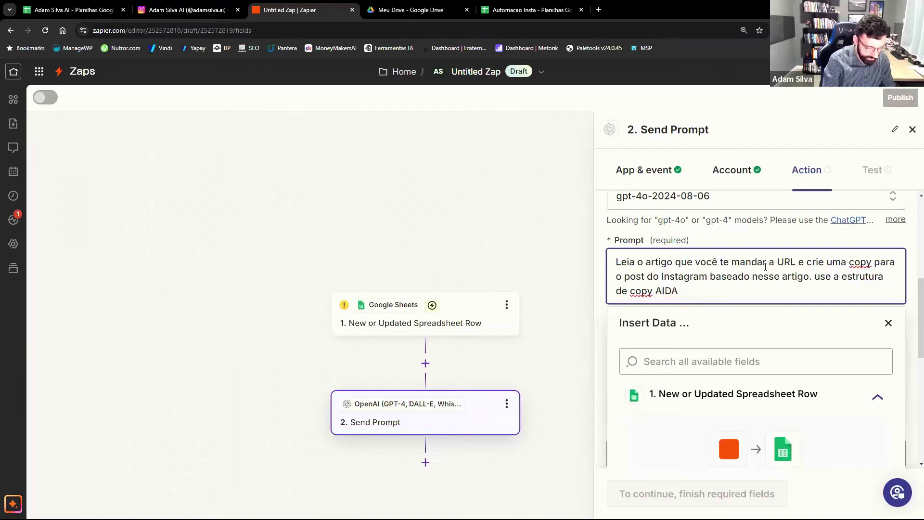
text(. )
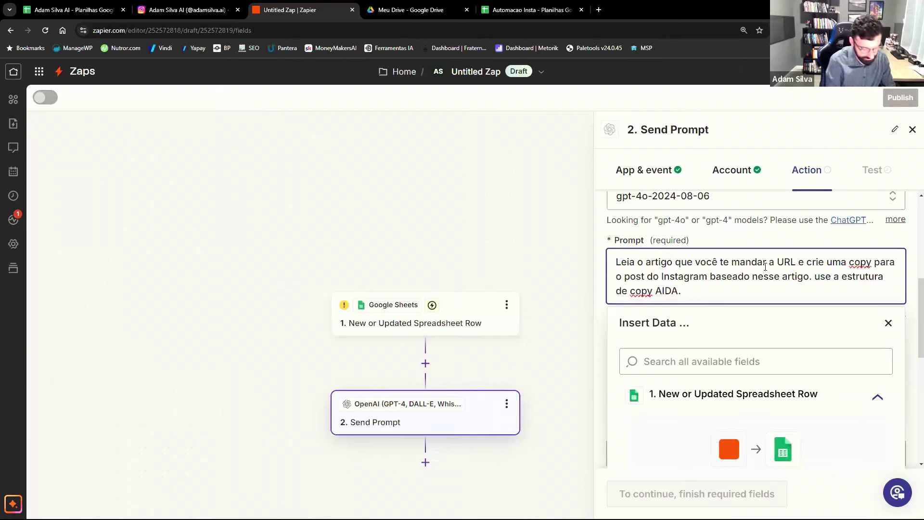
Add the instruction "Não use os títulos (atenção, interesse, desejo e ação)" to the end of the prompt.
text(Não use os )
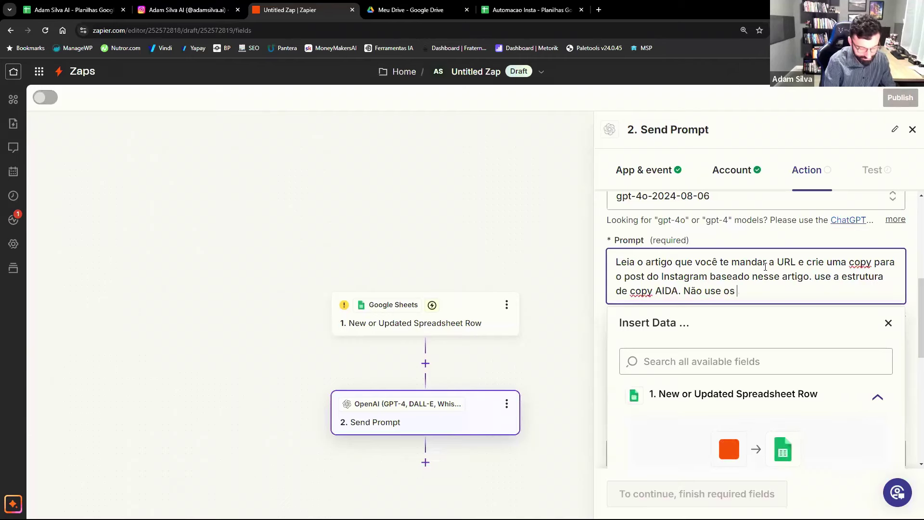
text(títulos ())
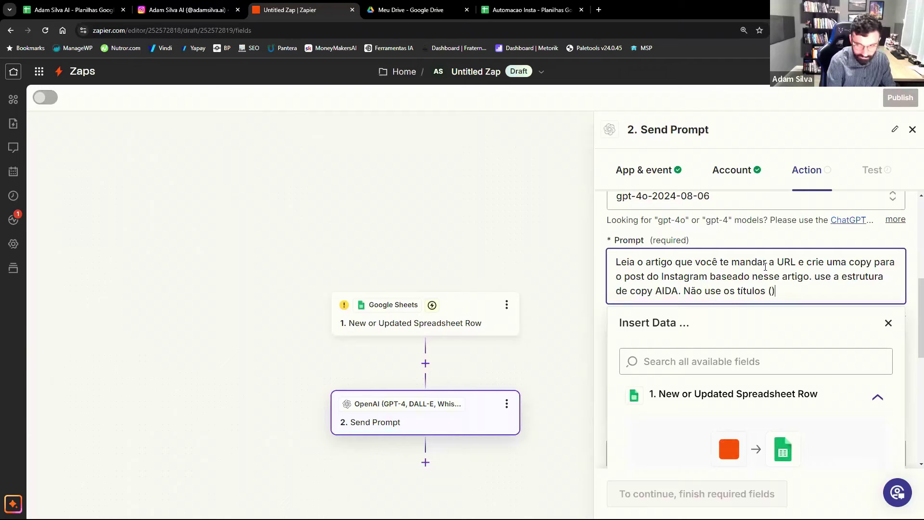
text(atenção, de)
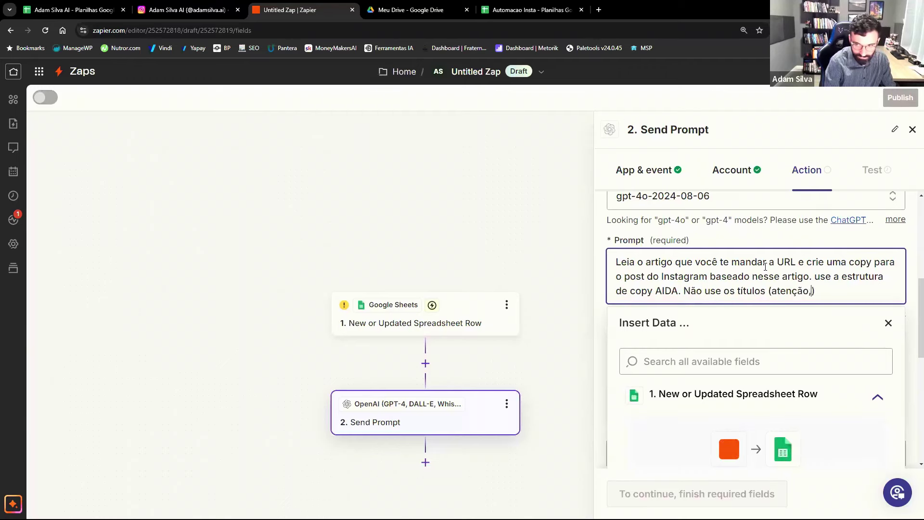
text(sejo)
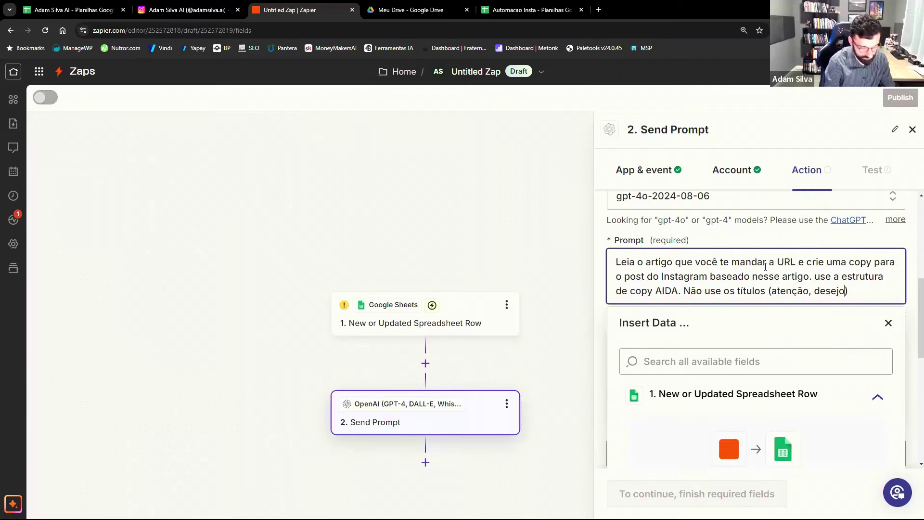
key(BackSpace)
key(BackSpace)
key(BackSpace)
key(BackSpace)
key(BackSpace)
text(interesse)
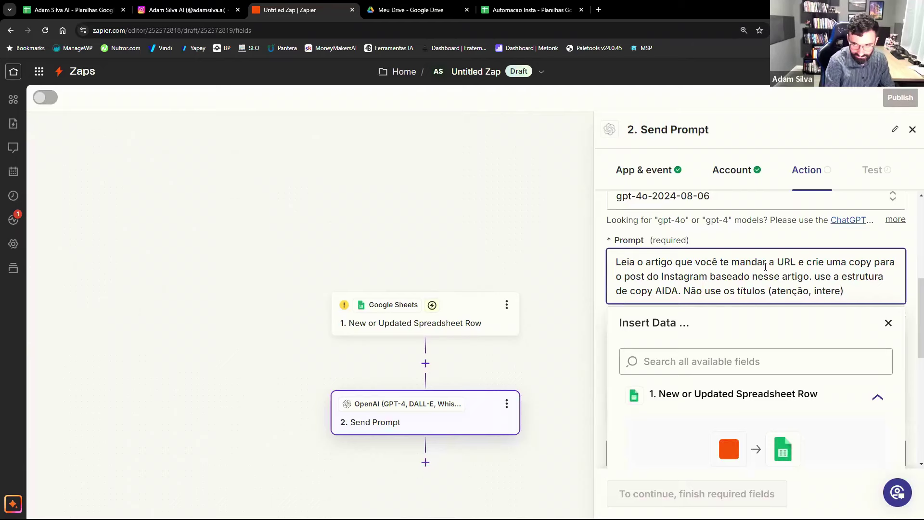
text(, desejo e aç)
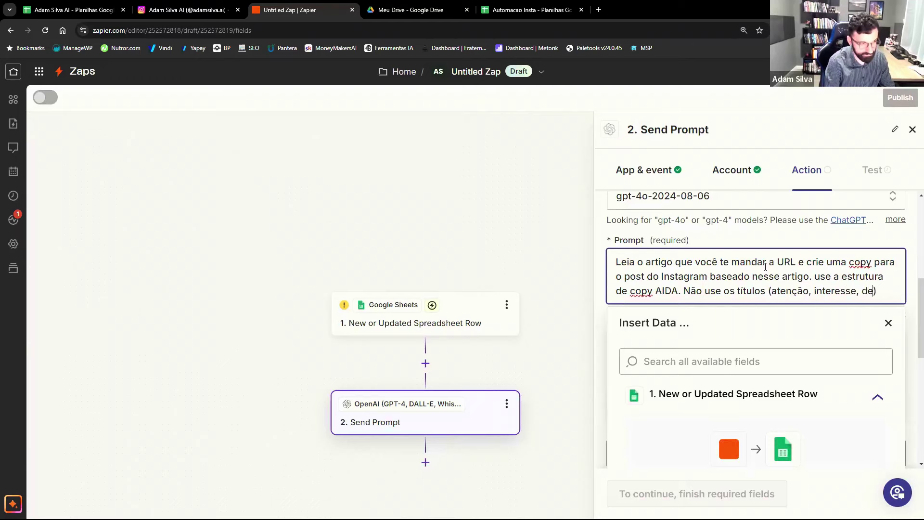
text(ão))
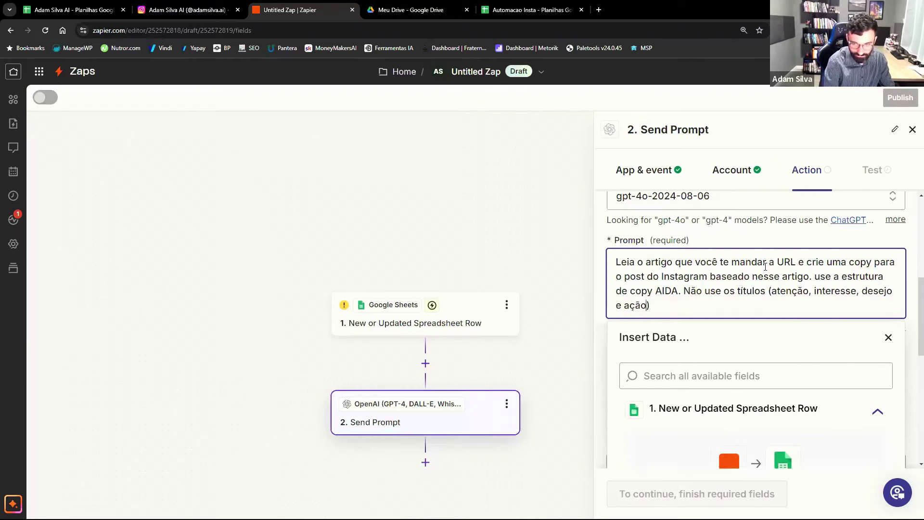
Finish the instruction about titles in the prompt with "apenas escreva o texto corrido.".
text( apenas)
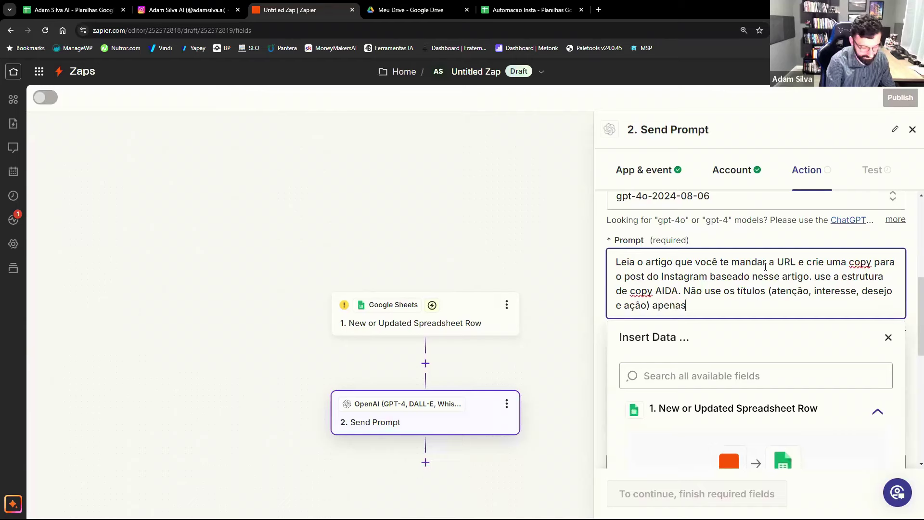
text( escreva o te)
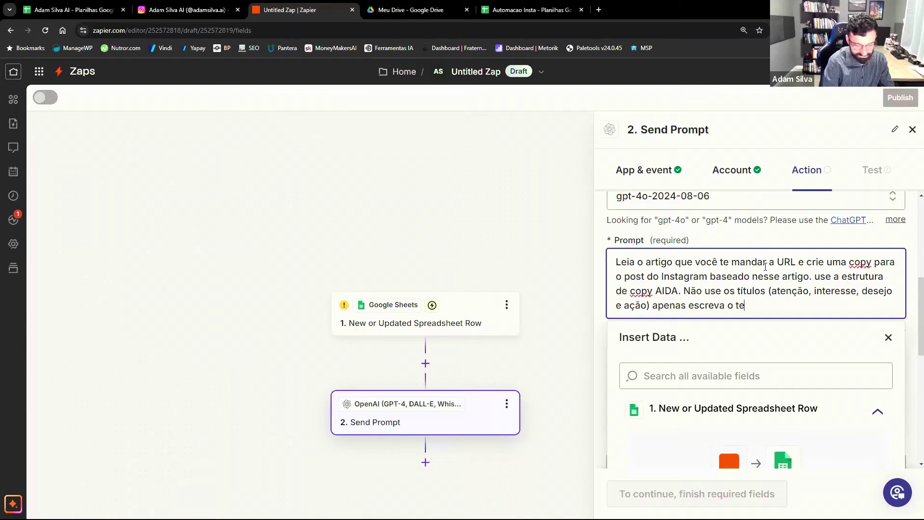
text(xto coorrido)
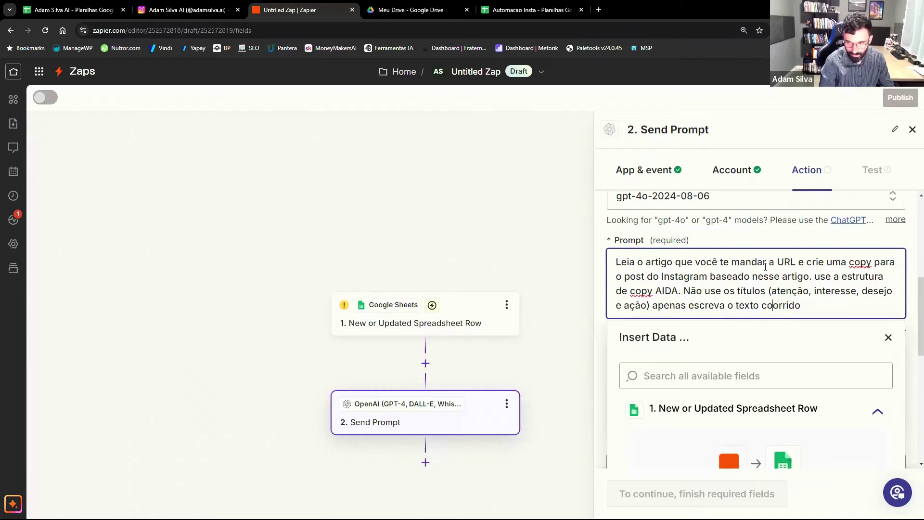
key(Delete)
key(Delete)
text(.)
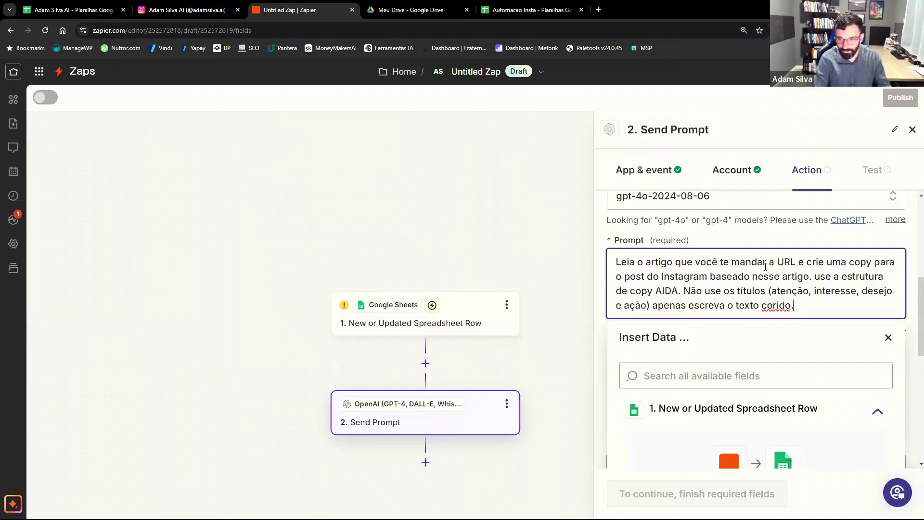
text(rido.)
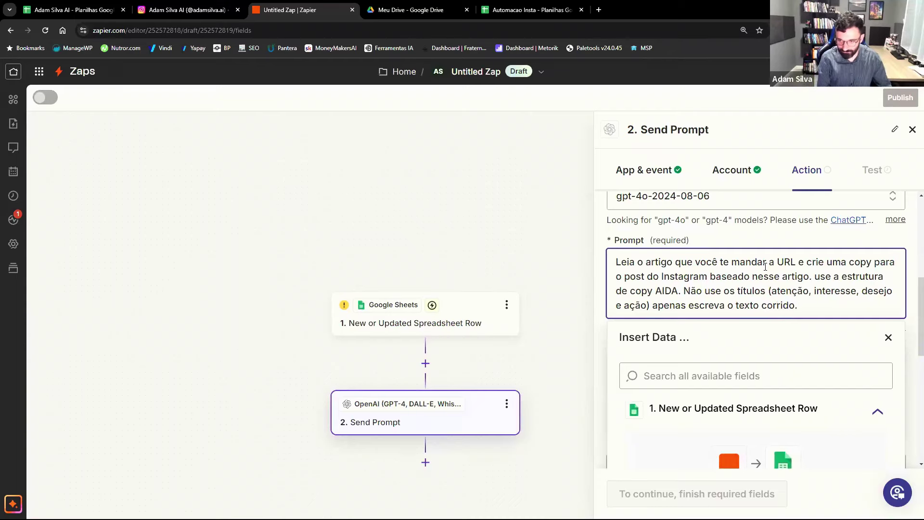
Add "Use emojis para deixar o texto mais divertido." to the prompt and end it with the lead-in "A URL do artigo é:".
text( Use )
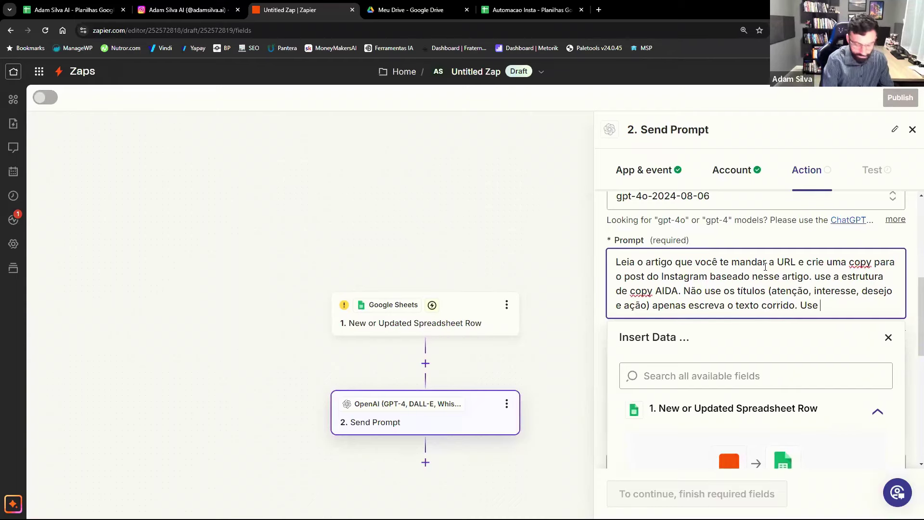
text(emojis para d)
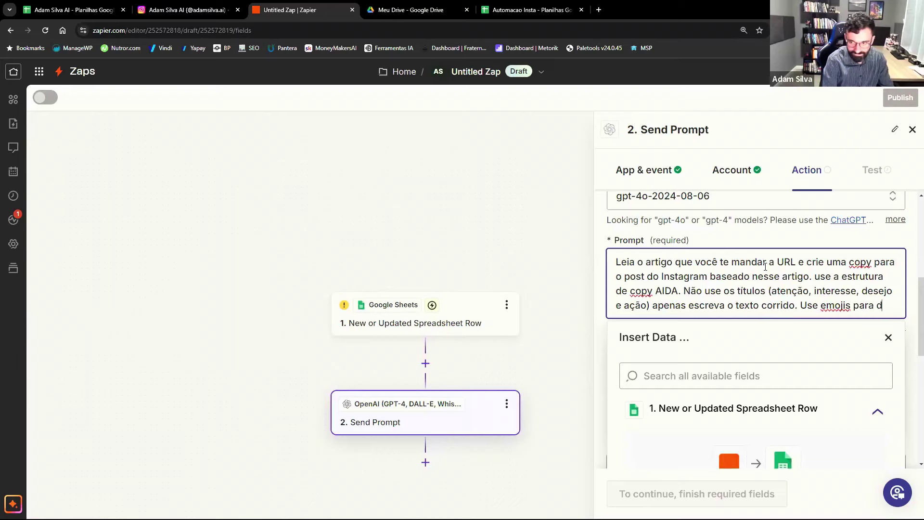
text(eixar o texto)
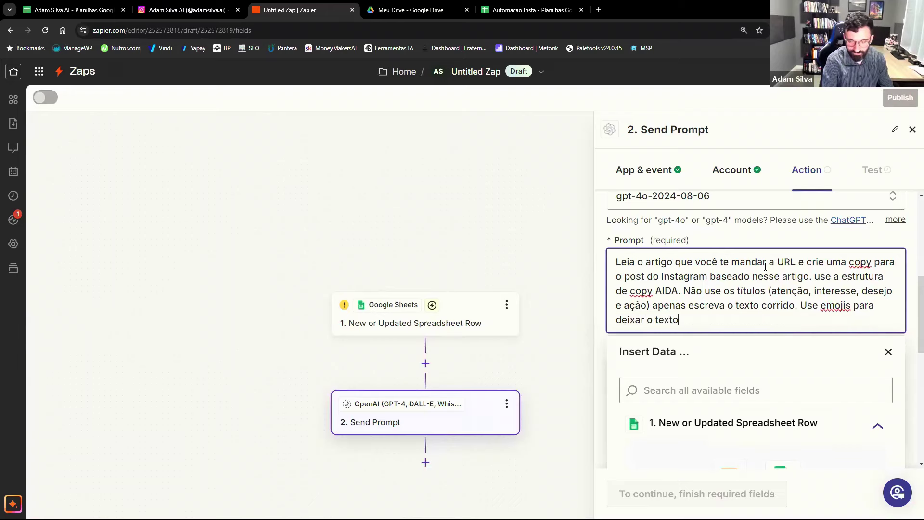
text(  mais divertido.)
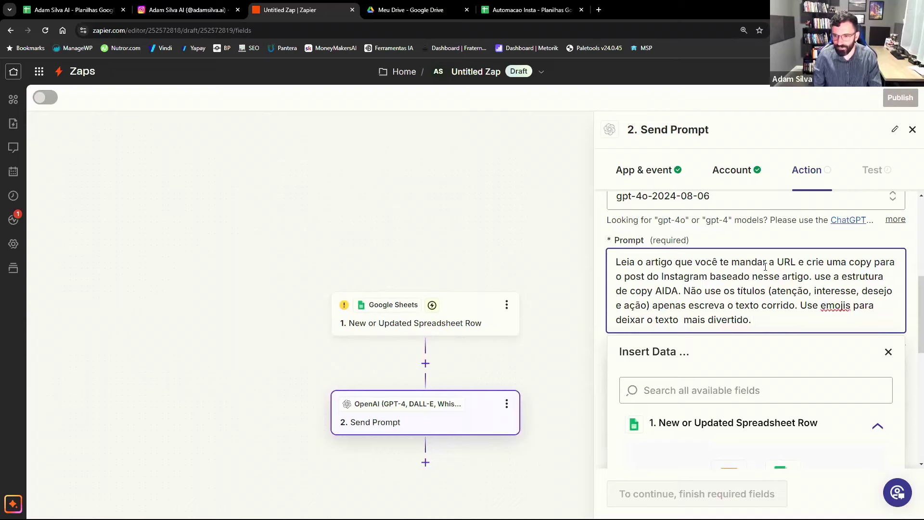
text( A )
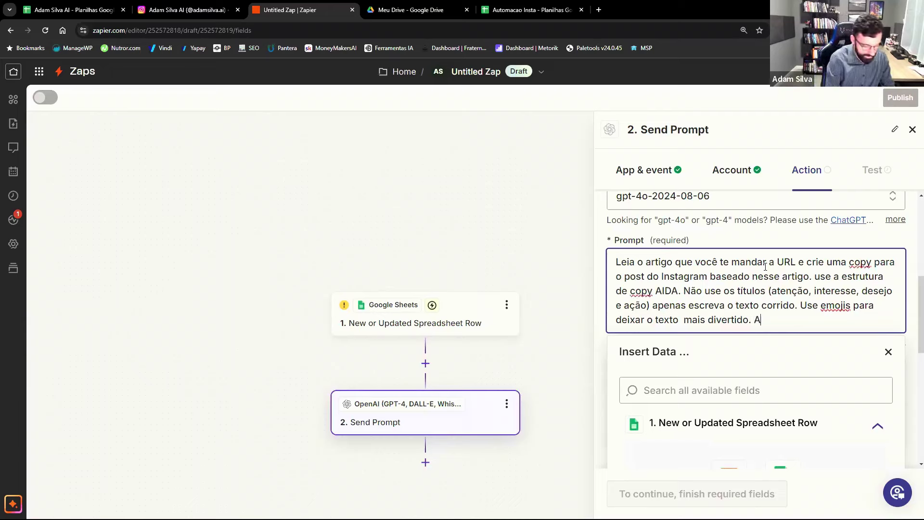
text(URL do)
text(artigo é:)
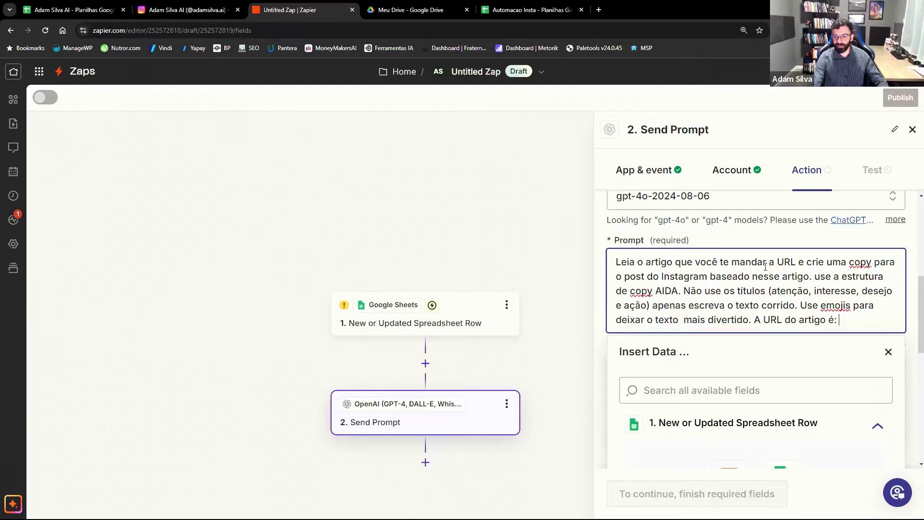
Review the written prompt and the spreadsheet row data offered for insertion into it.
scroll(765, 266, down, 3)
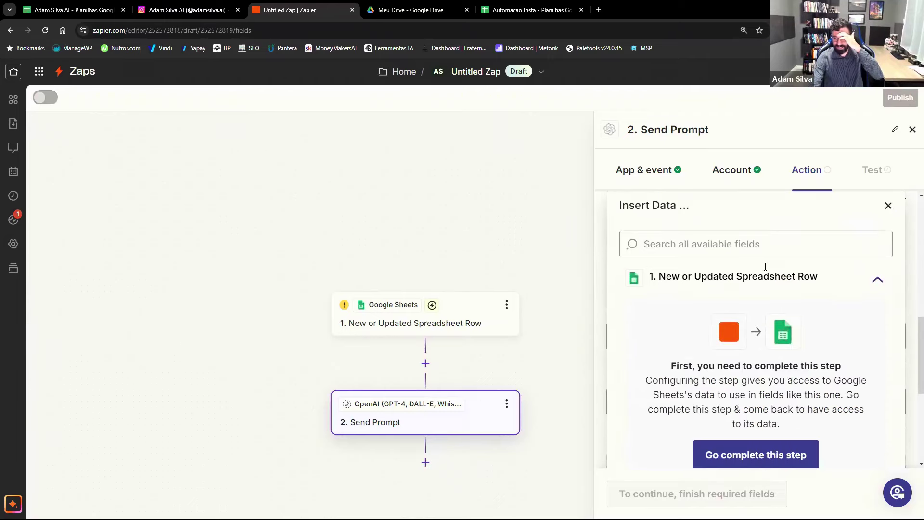
scroll(766, 267, down, 3)
scroll(766, 267, up, 3)
scroll(765, 266, up, 2)
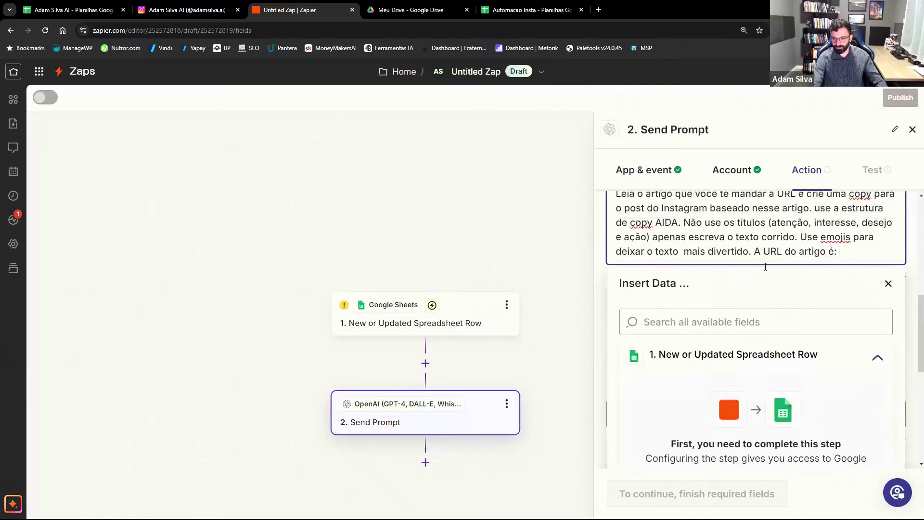
scroll(765, 266, down, 1)
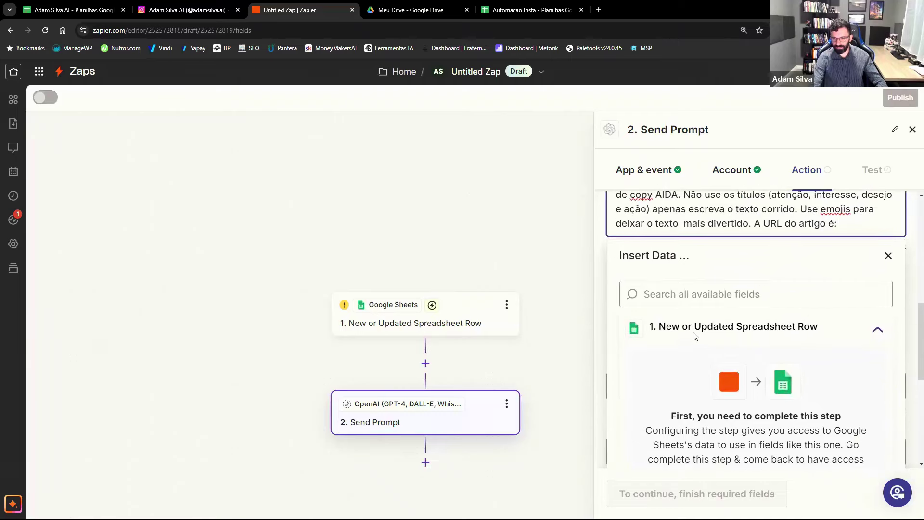
scroll(699, 335, down, 6)
scroll(699, 336, up, 10)
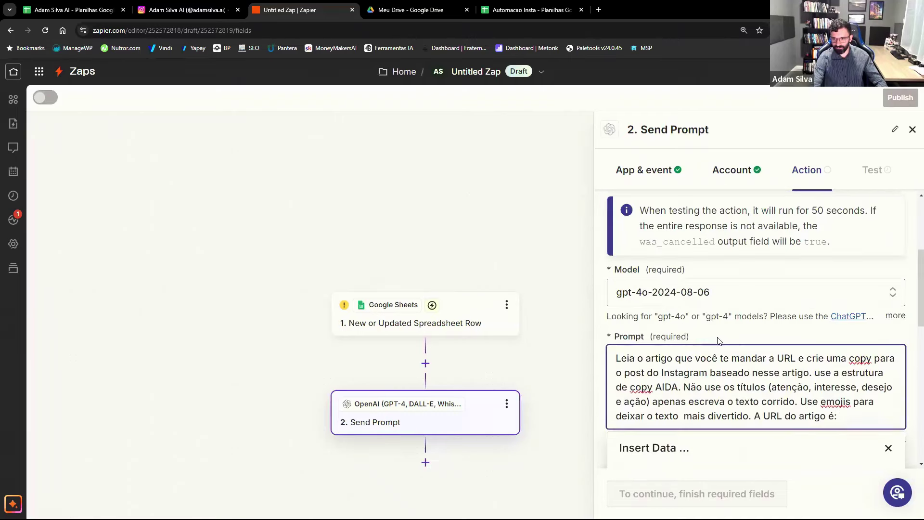
scroll(719, 341, up, 5)
scroll(786, 302, down, 10)
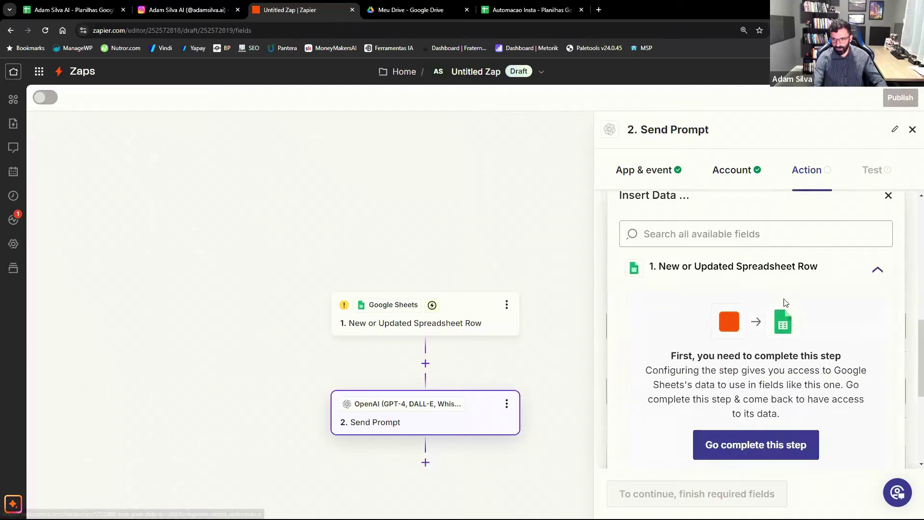
scroll(785, 302, up, 3)
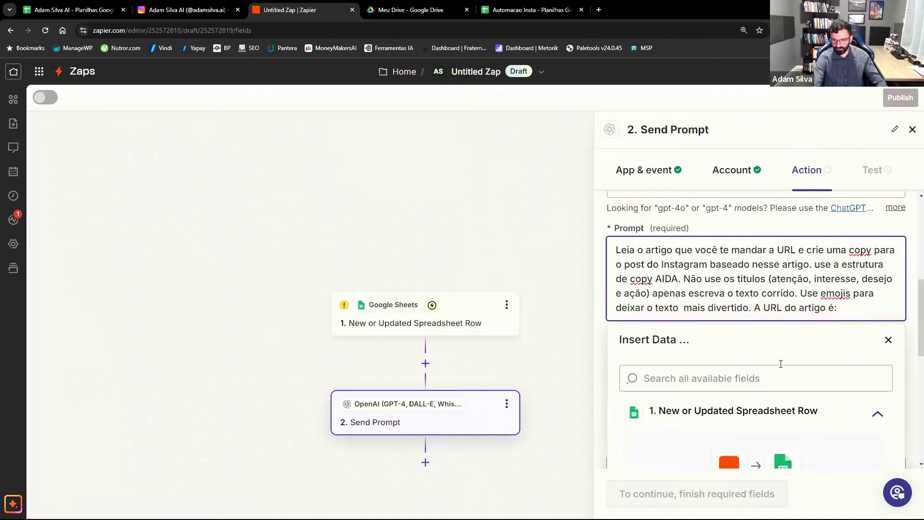
Expand the New or Updated Spreadsheet Row data source and go to its trigger step to complete it.
click(790, 412)
scroll(785, 395, down, 1)
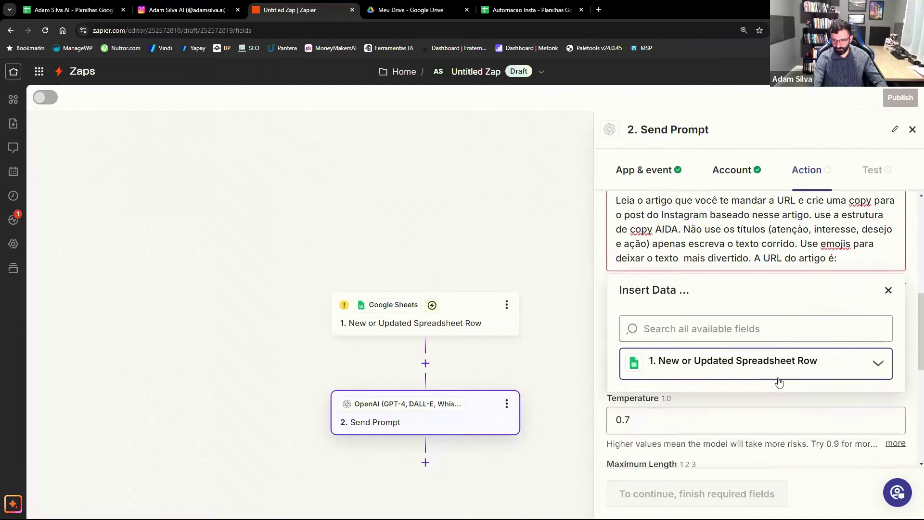
scroll(779, 382, down, 3)
click(878, 218)
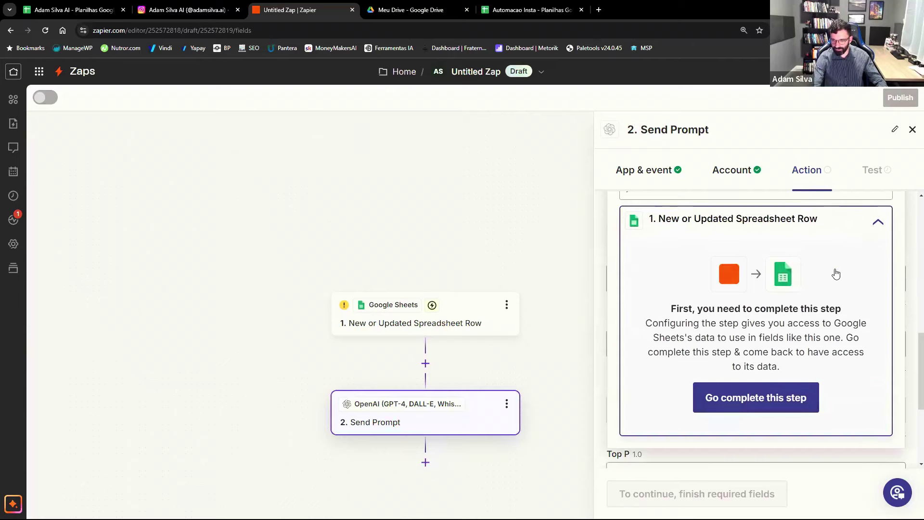
scroll(857, 309, up, 2)
click(879, 325)
click(865, 328)
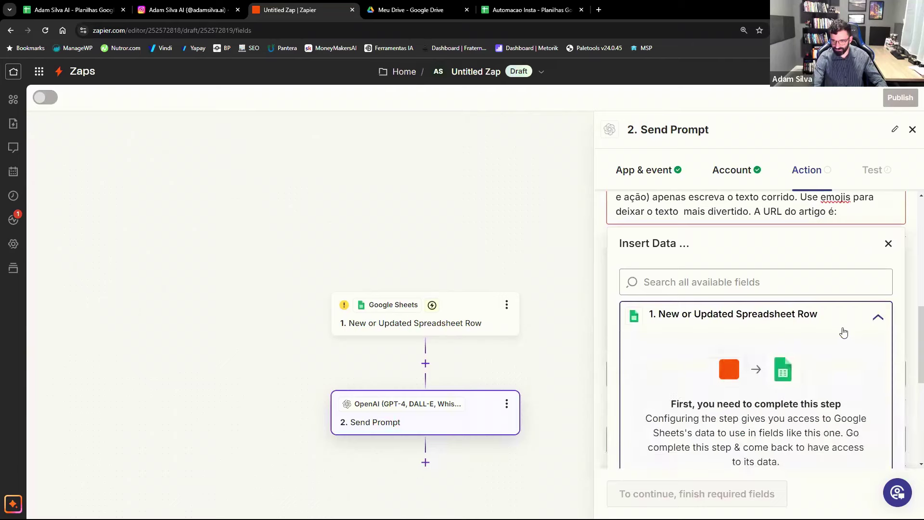
scroll(812, 370, down, 3)
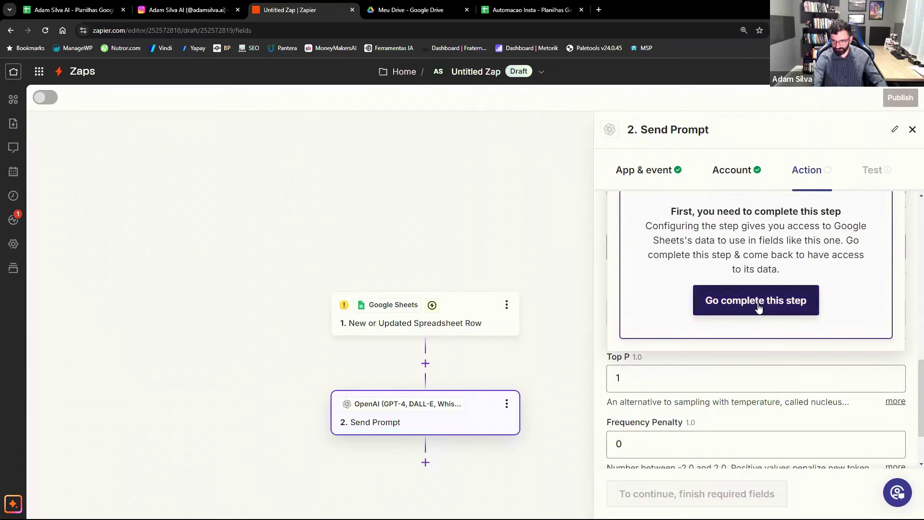
click(757, 301)
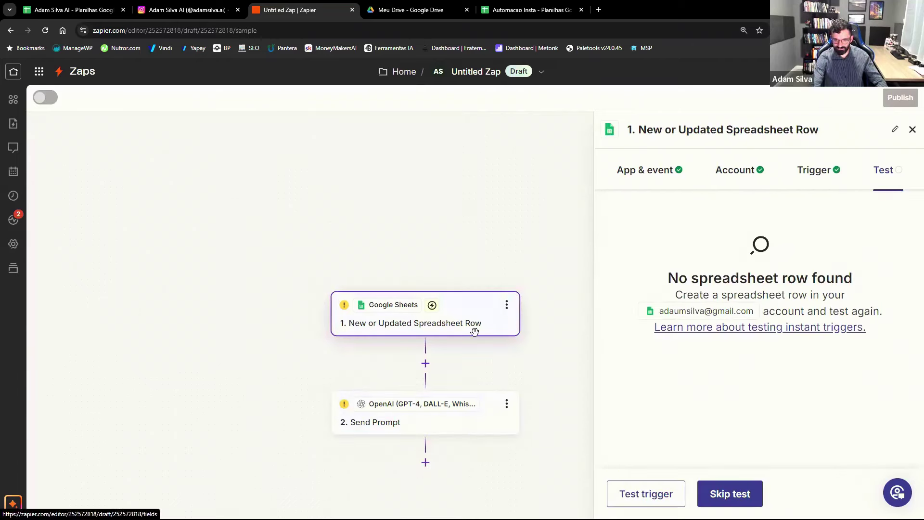
Search the web for "inteligencia artificial" in a new browser tab and open the TOTVS article.
click(602, 10)
text(i)
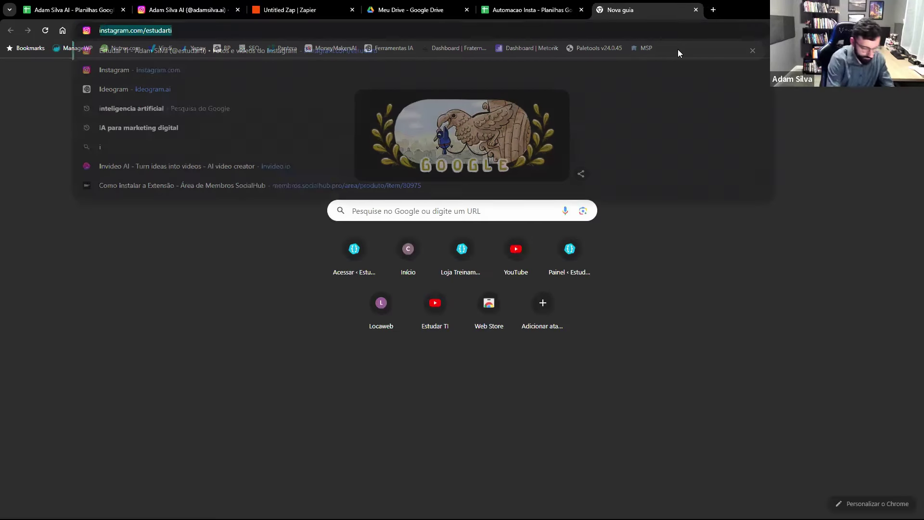
text(nteligencia artificial)
key(Return)
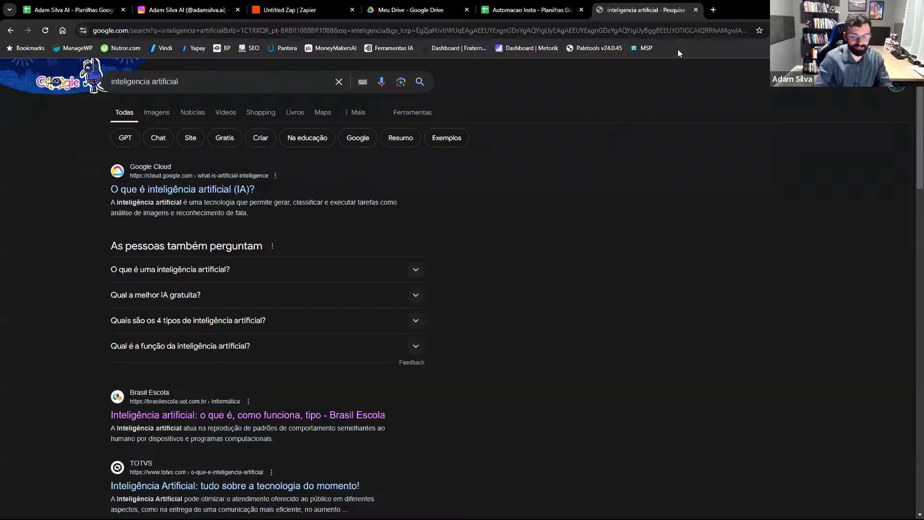
scroll(324, 410, down, 3)
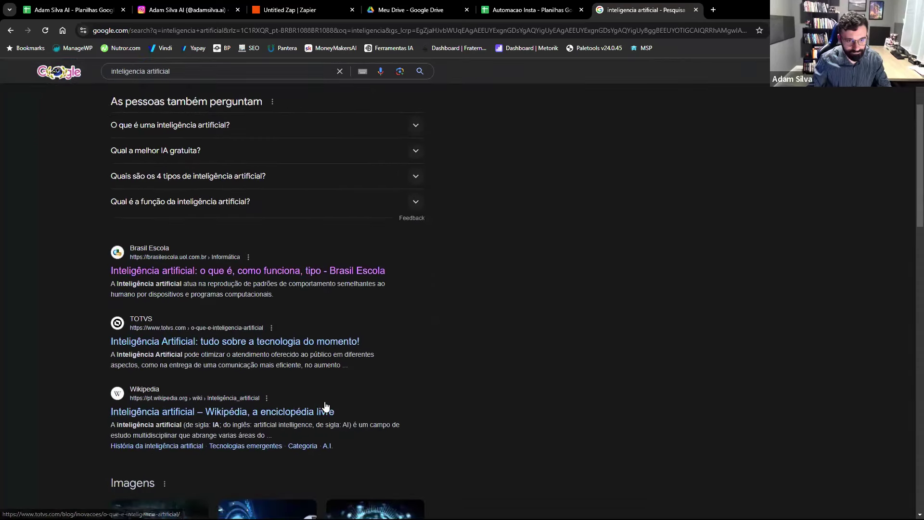
click(206, 343)
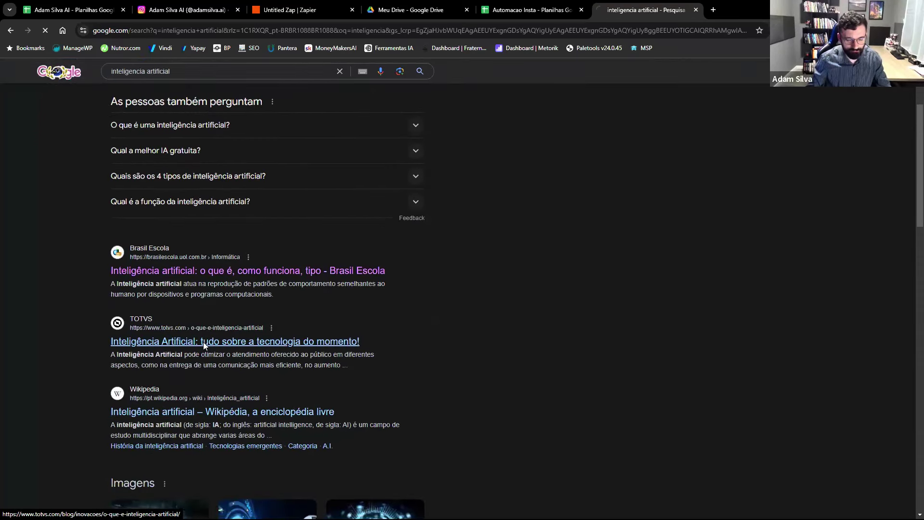
Copy the TOTVS article's URL into cell A2 under Link in the Automacao Insta spreadsheet.
click(219, 32)
key(ctrl+c)
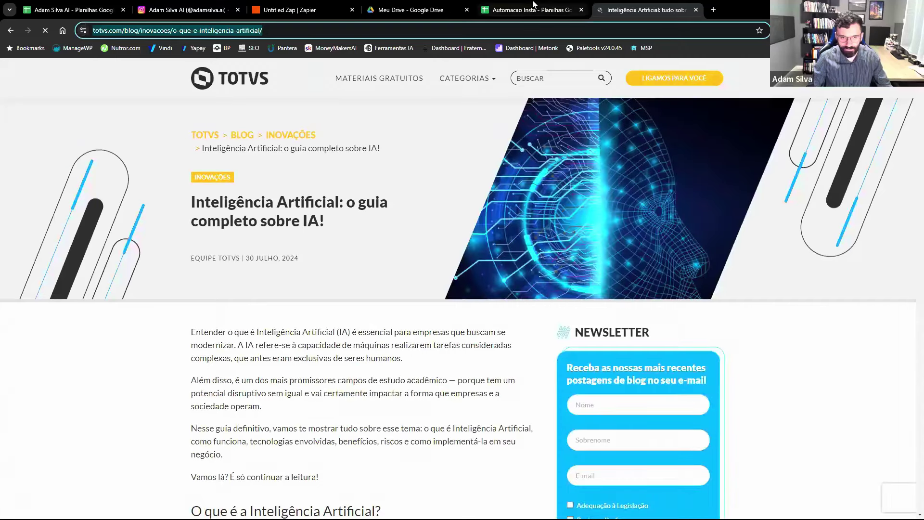
click(562, 4)
key(ctrl+v)
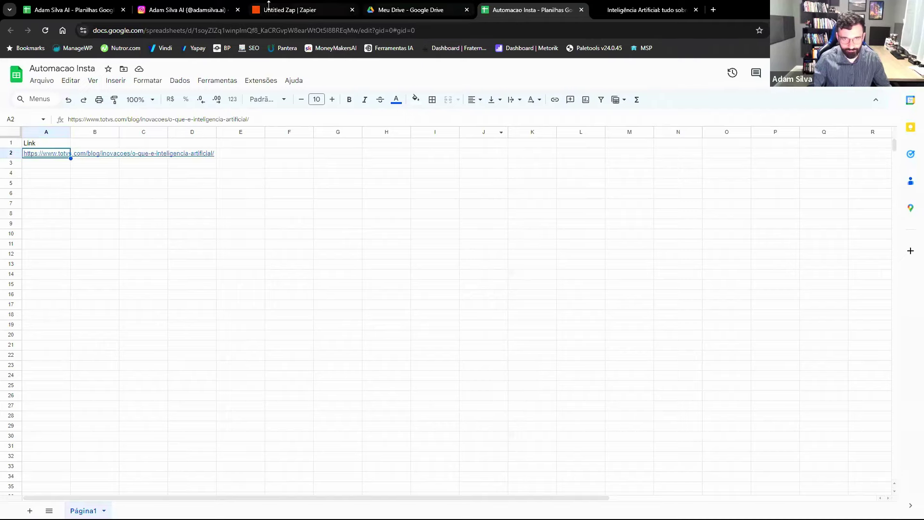
Switch back to Zapier and test the Google Sheets trigger with the new row.
click(289, 6)
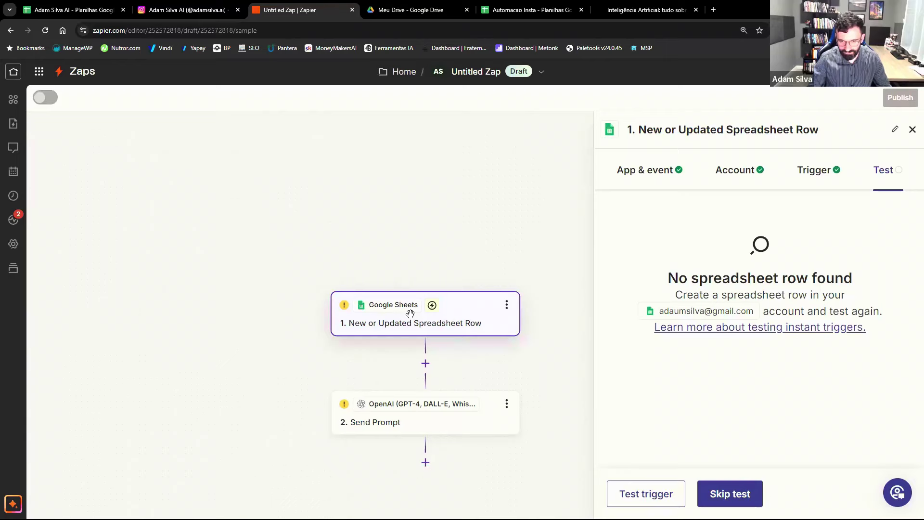
click(642, 495)
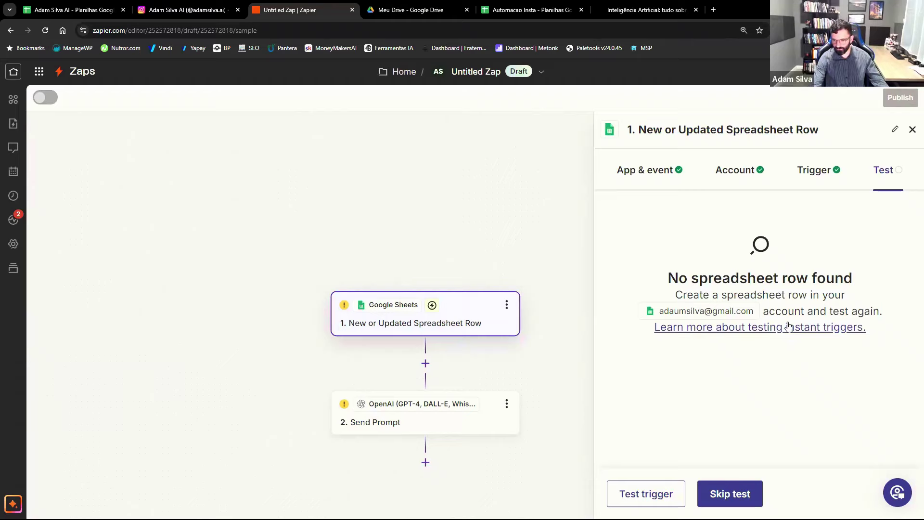
Check the trigger's Spreadsheet, Worksheet and Trigger Column settings, keeping Link as the trigger column.
click(813, 170)
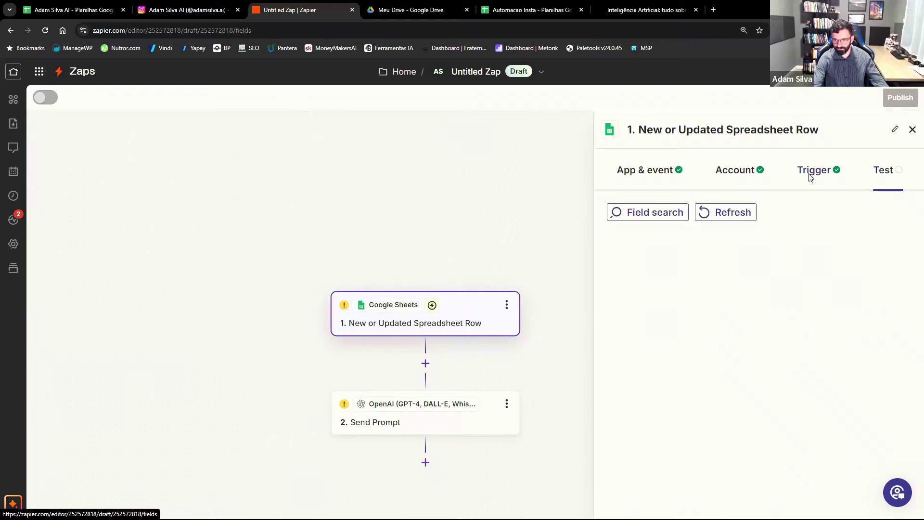
scroll(705, 367, down, 1)
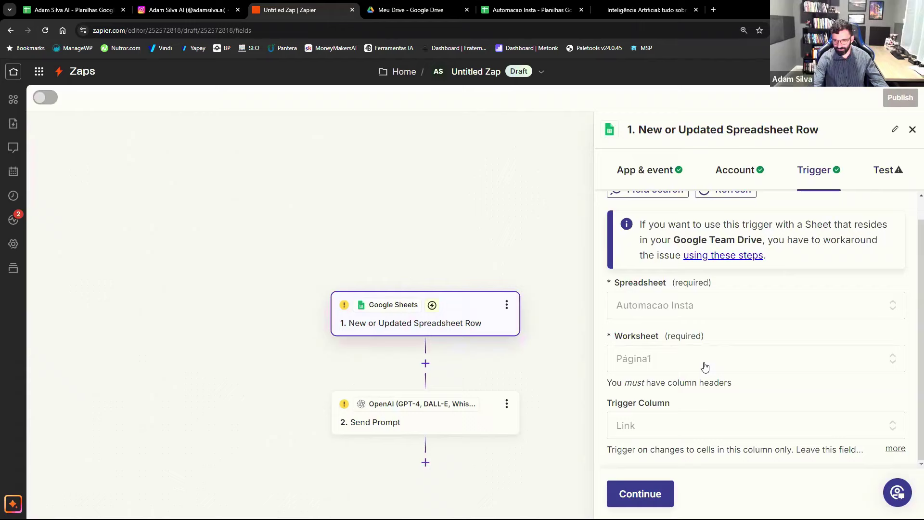
click(667, 424)
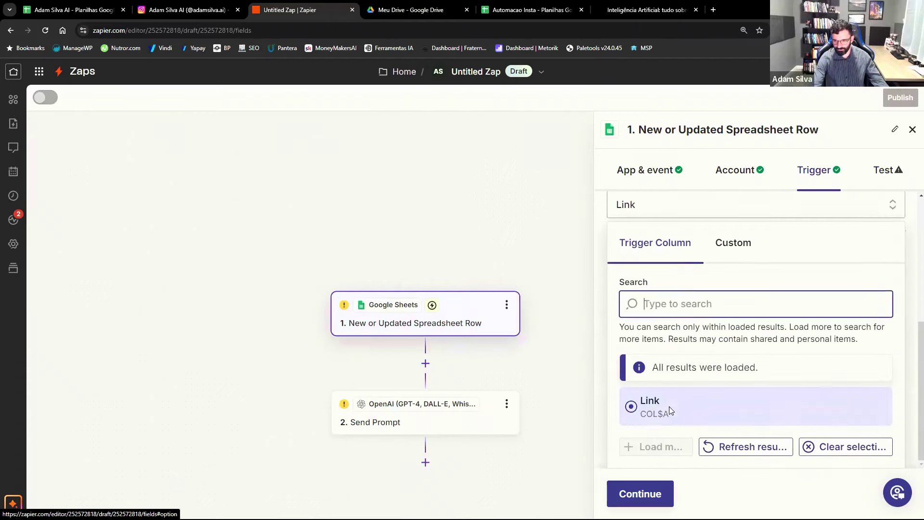
scroll(692, 337, up, 4)
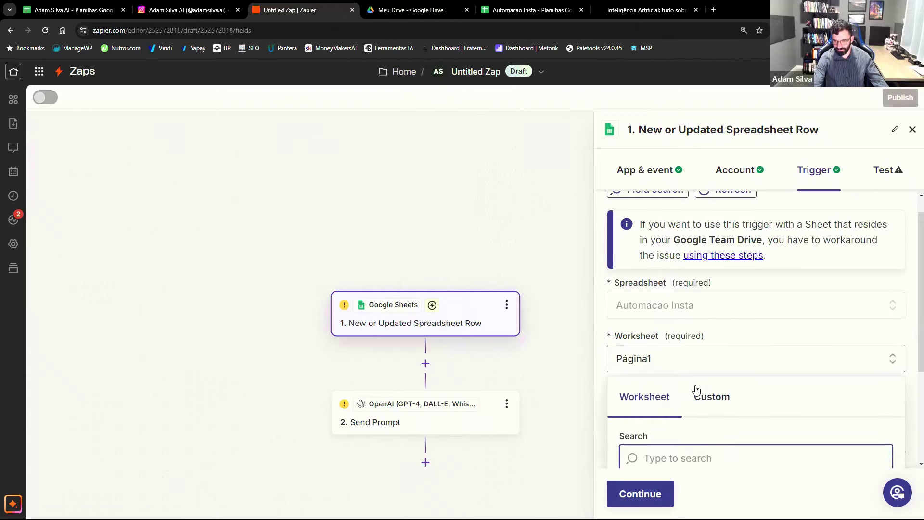
click(656, 399)
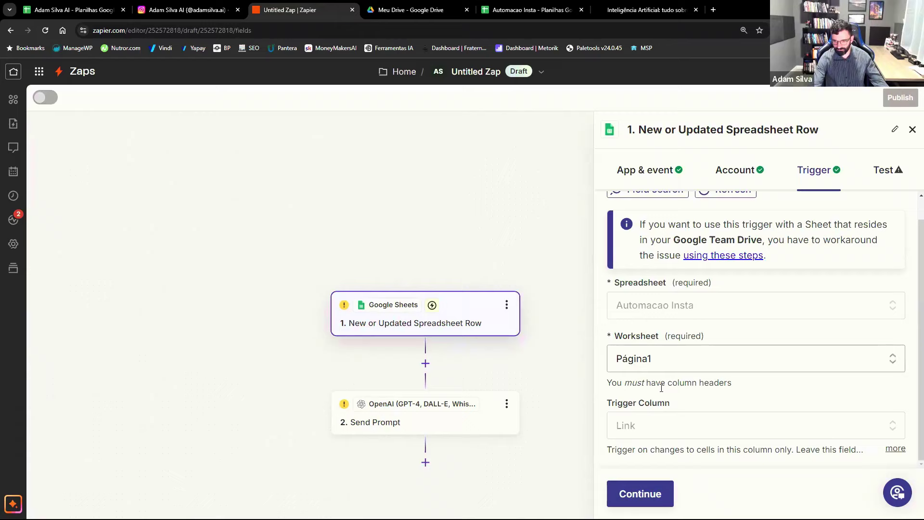
click(679, 351)
click(694, 352)
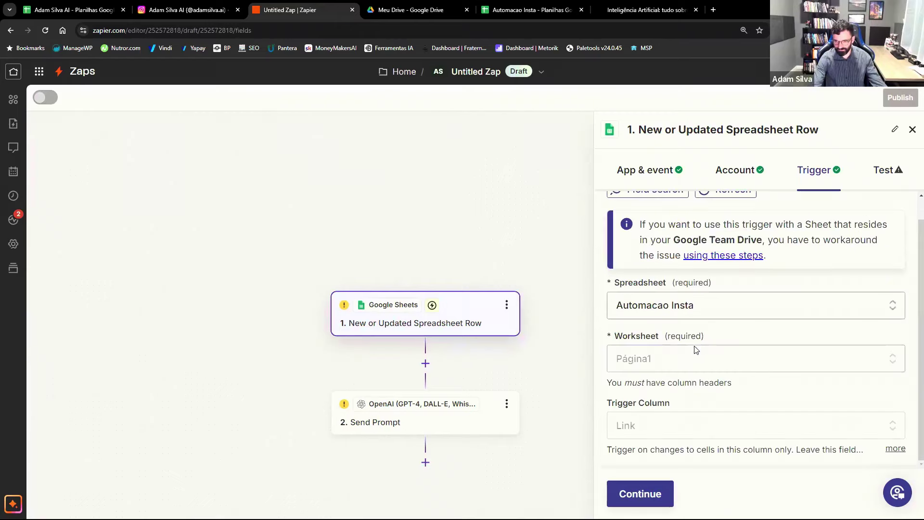
click(713, 400)
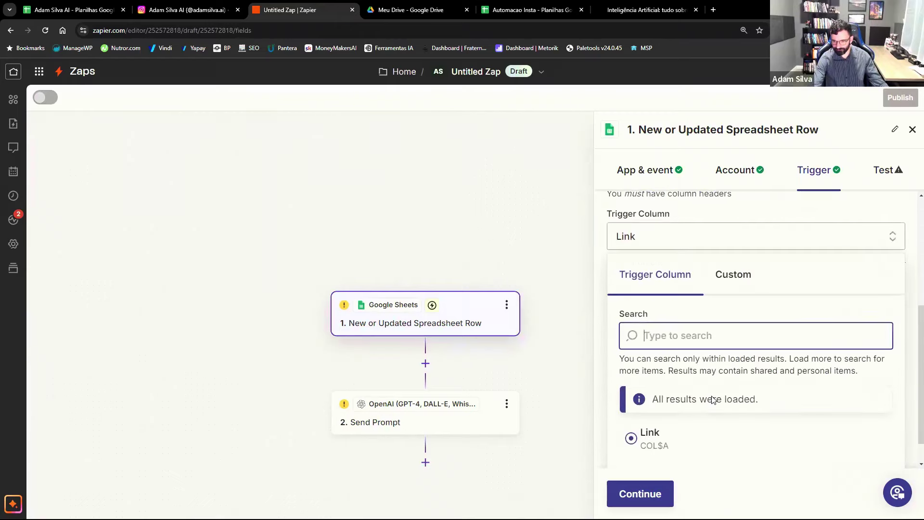
click(655, 429)
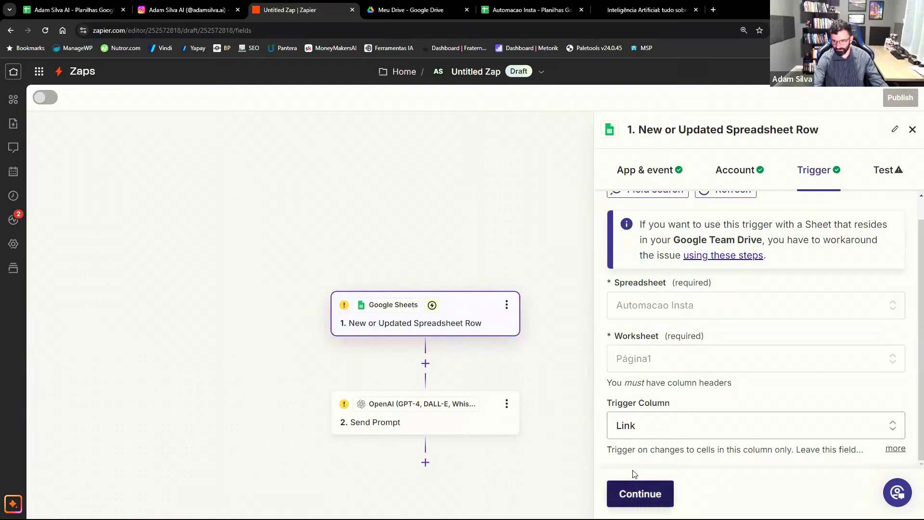
Run the Google Sheets trigger test again and examine the Link value in the retrieved record.
click(622, 491)
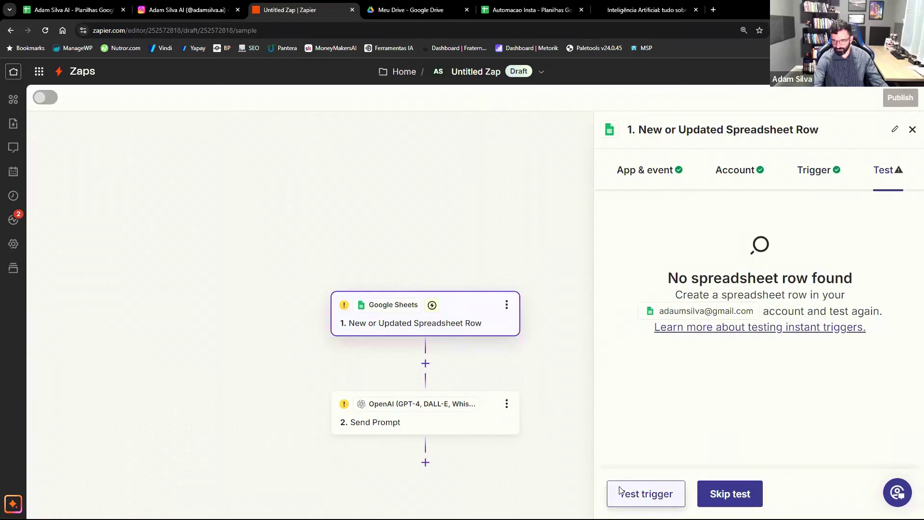
click(649, 494)
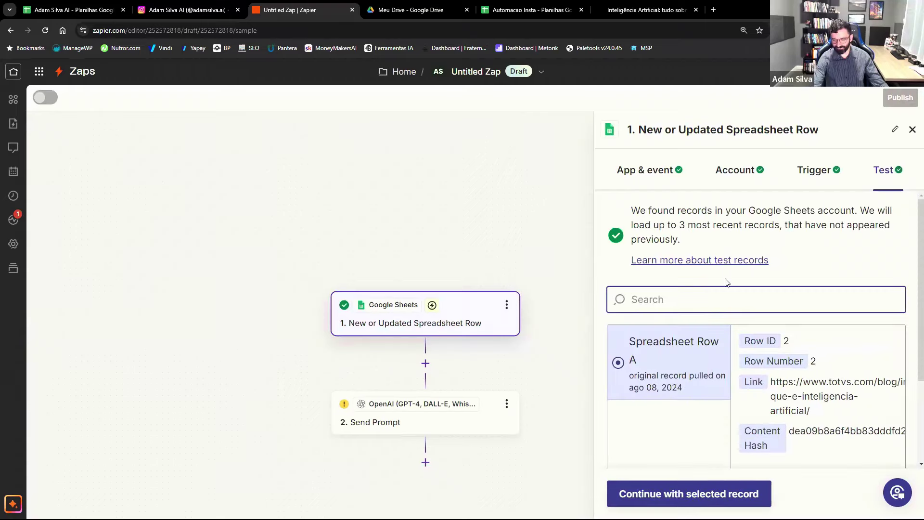
scroll(726, 281, down, 2)
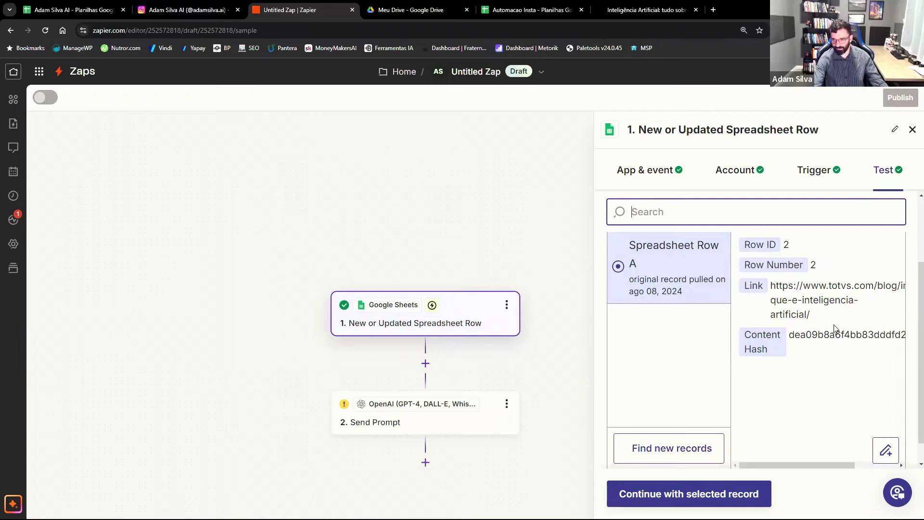
drag(810, 315, 771, 287)
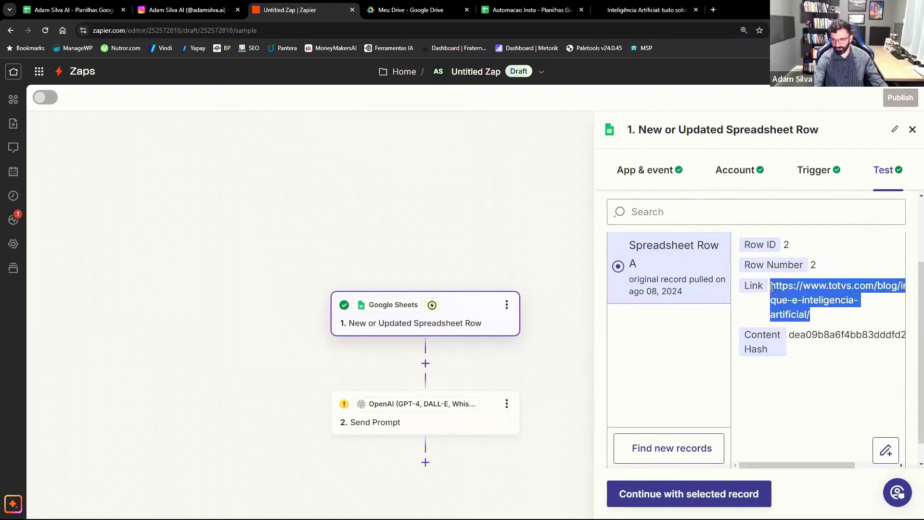
click(772, 288)
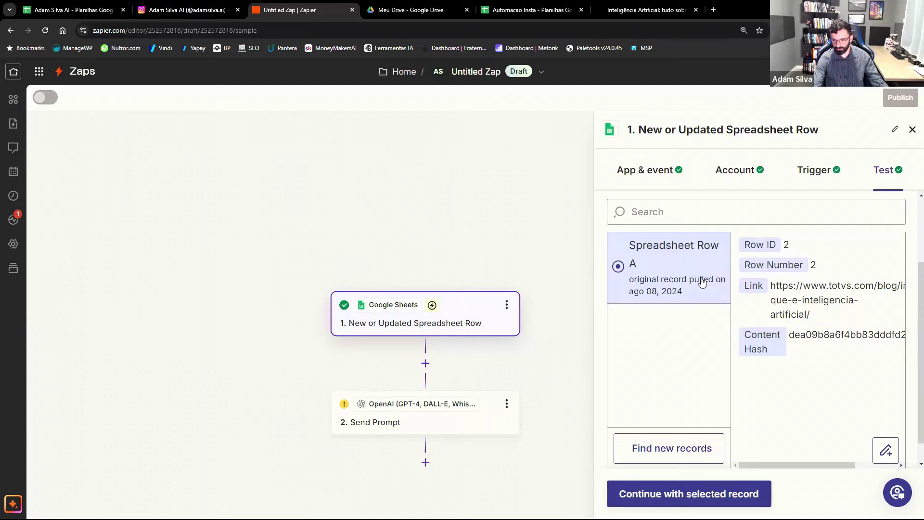
Continue with the selected record Spreadsheet Row A and return to the Prompt field in the Send Prompt action's settings.
click(705, 498)
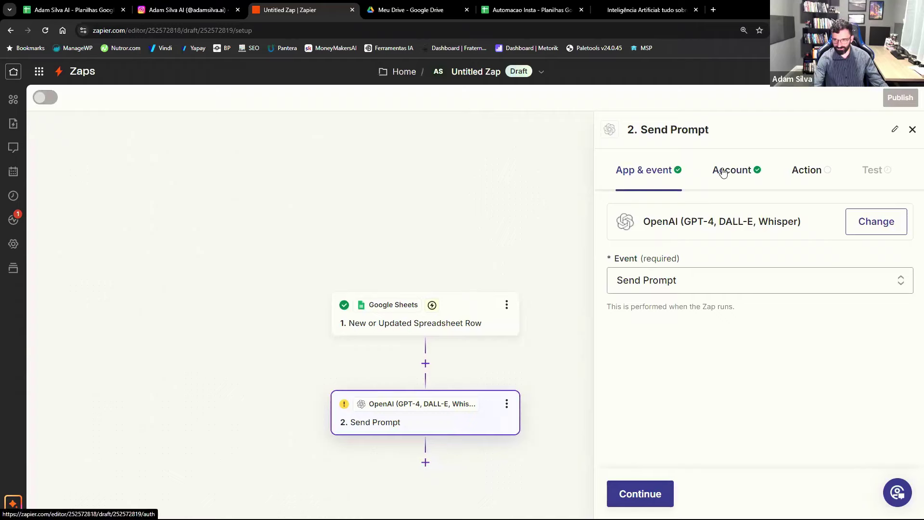
click(662, 499)
click(662, 499)
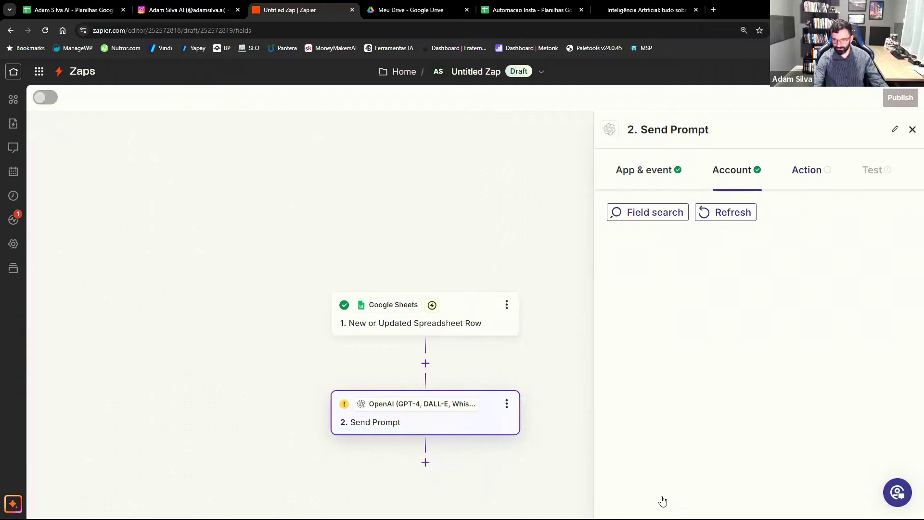
scroll(735, 367, down, 5)
scroll(736, 367, up, 2)
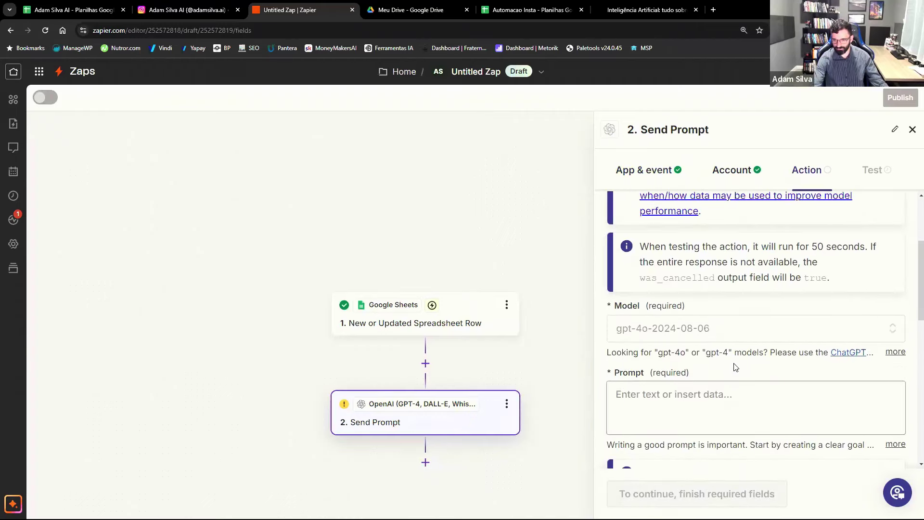
Check the available GPT models for the Send Prompt action, keeping gpt-4o-2024-08-06 as the model.
click(702, 336)
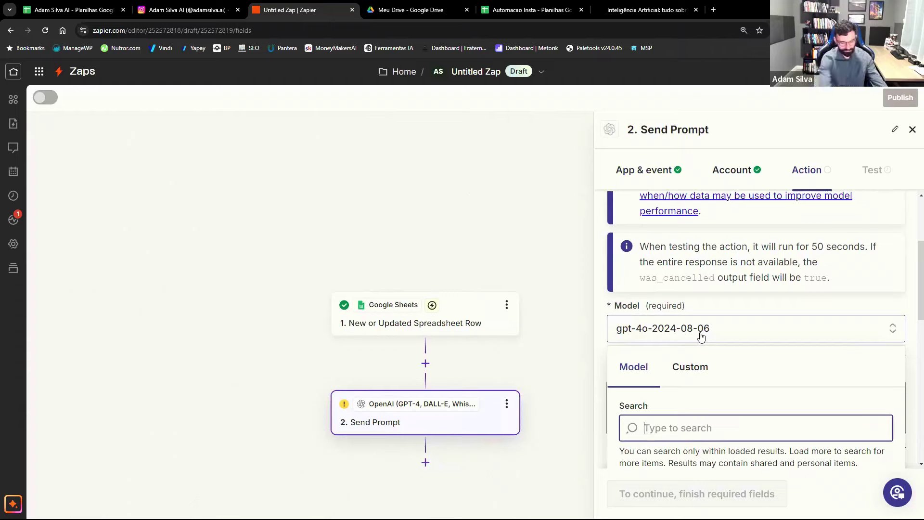
text(gpt)
scroll(701, 336, down, 3)
scroll(701, 336, down, 3)
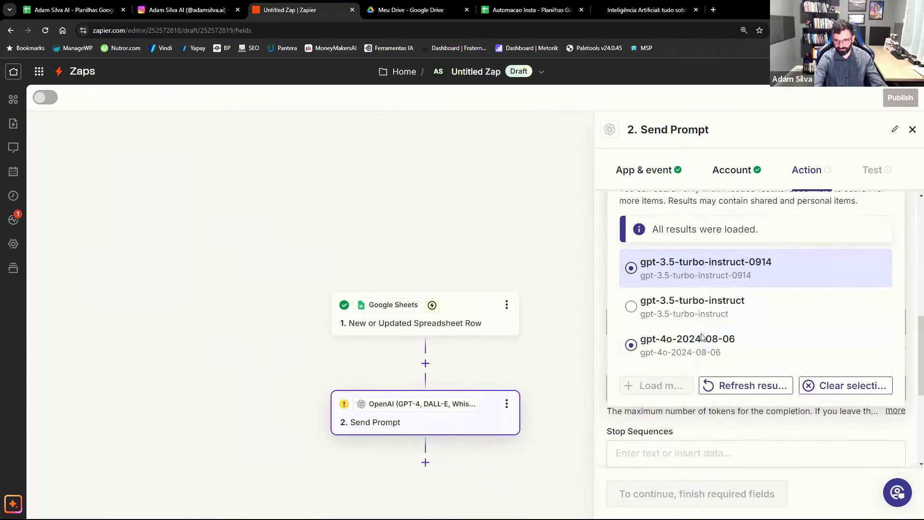
click(696, 318)
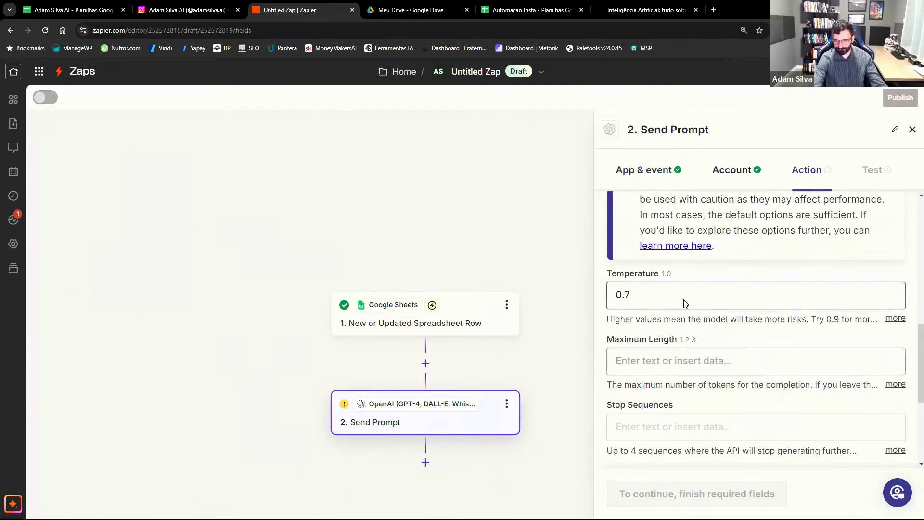
scroll(686, 306, up, 4)
Begin the prompt with "Leia o artigo que vou te mandar a URL e crie uma copy para o post no Instagram.".
click(692, 303)
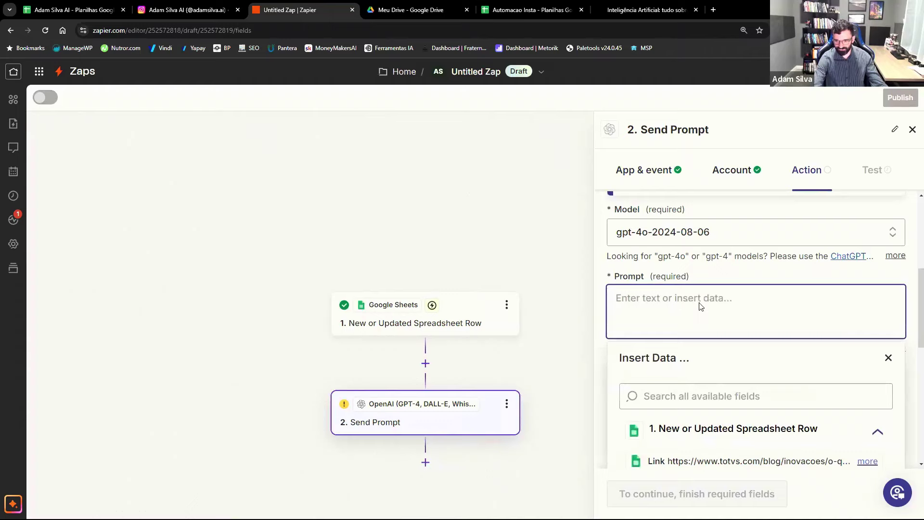
scroll(701, 301, down, 2)
scroll(701, 309, up, 4)
scroll(701, 328, down, 2)
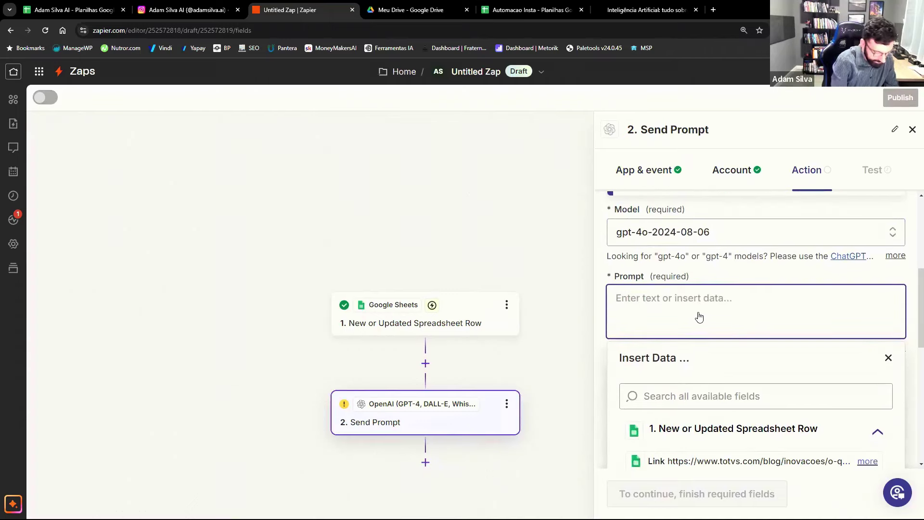
text(C)
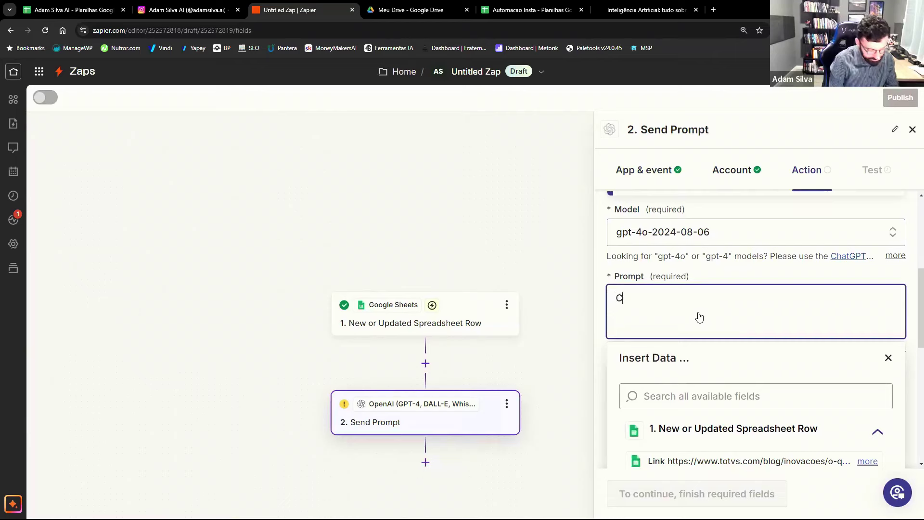
key(BackSpace)
key(BackSpace)
key(BackSpace)
text(leia )
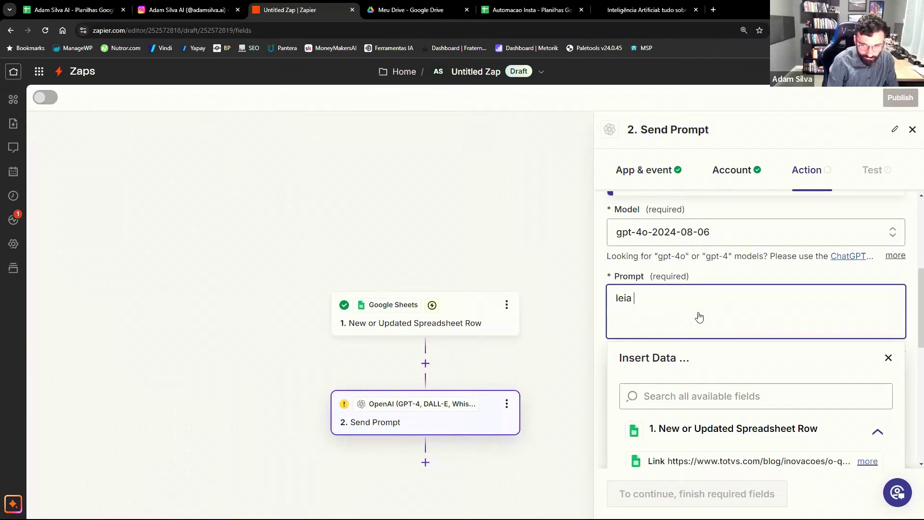
text(o)
key(Home)
key(Delete)
text(Leia)
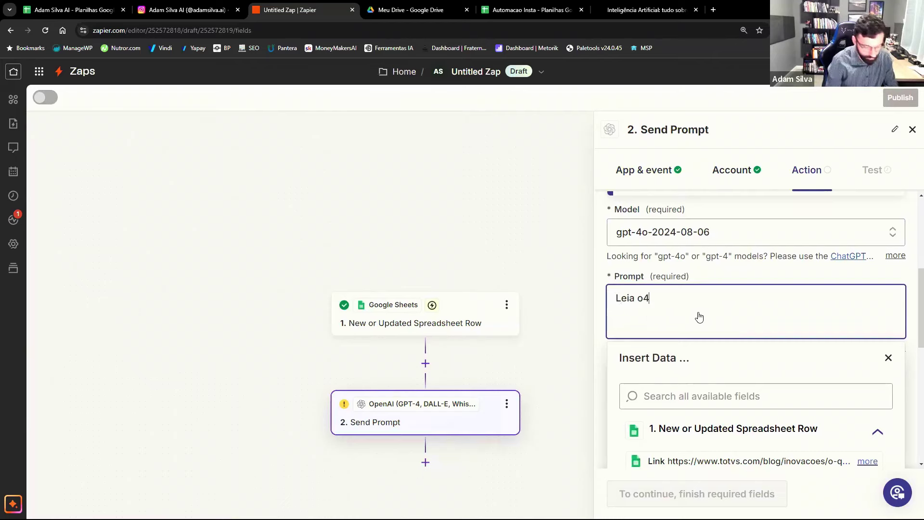
text( o artigo q)
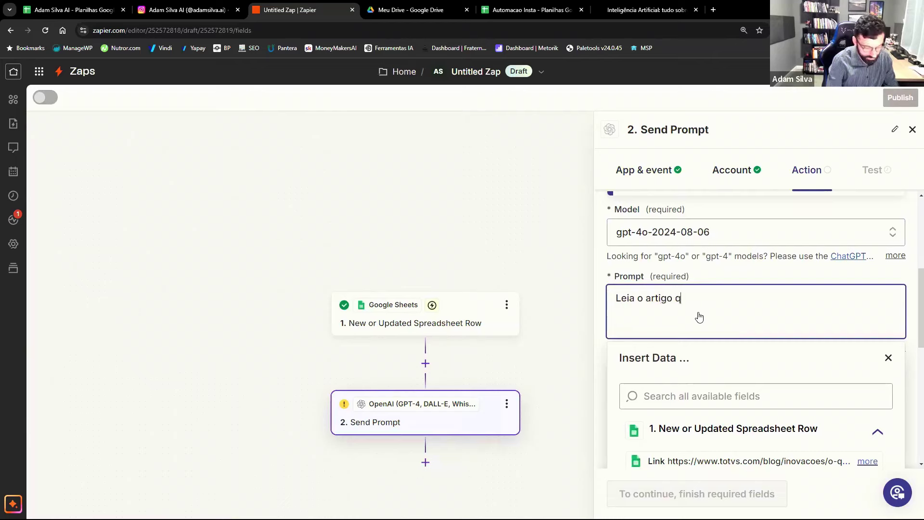
text(ue vou te mandar a)
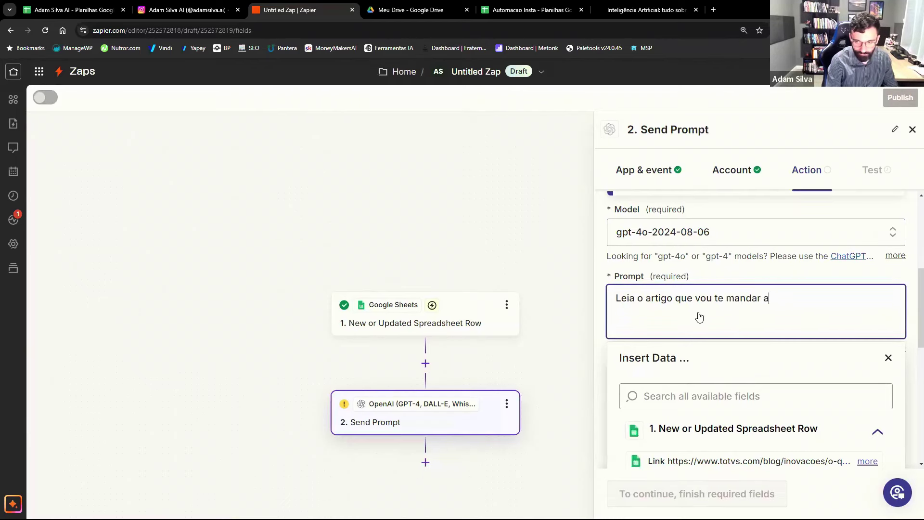
text( URL)
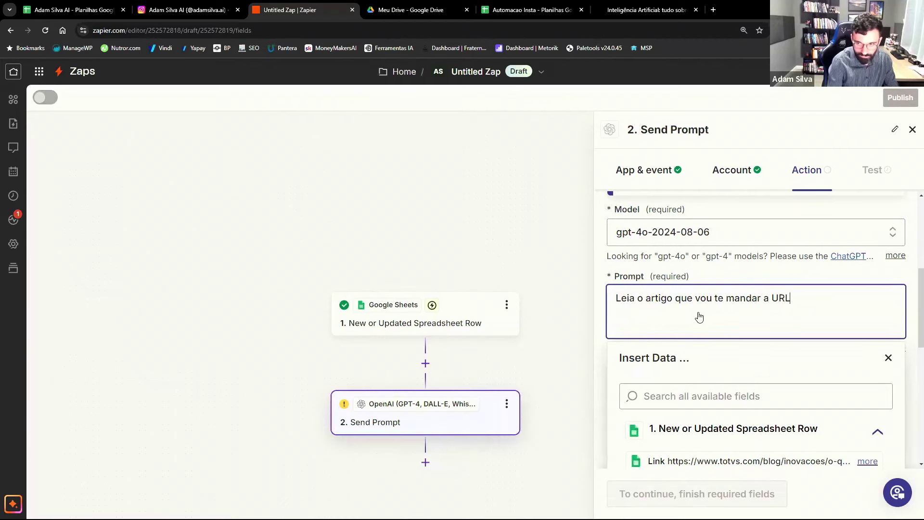
text( e crie uma co)
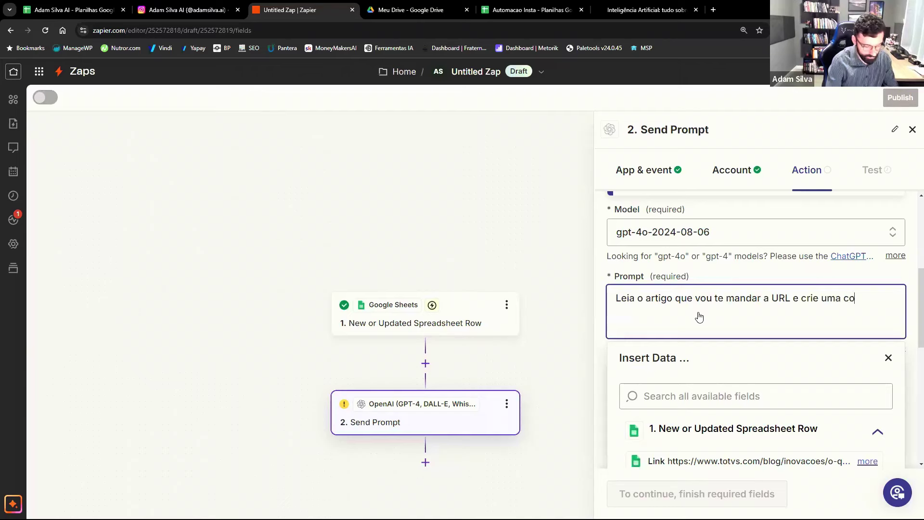
text(py para o post no Instagram. Use o m)
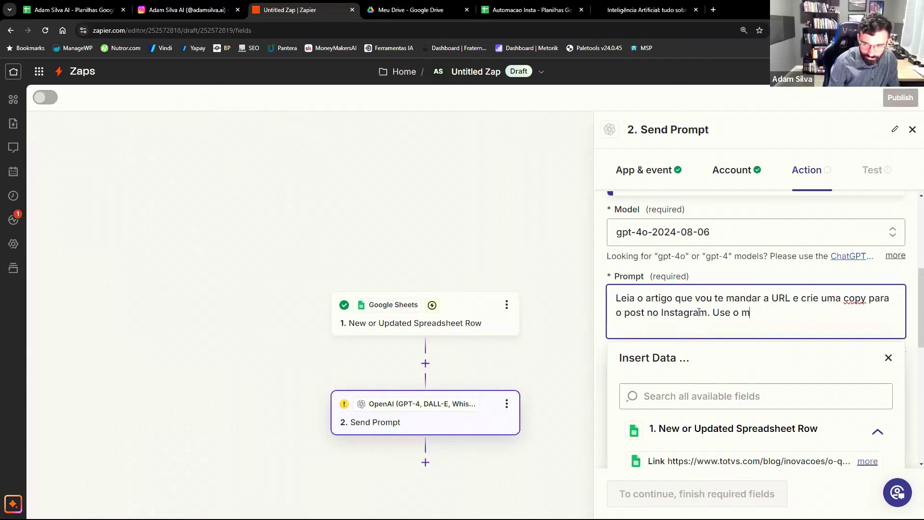
Add to the prompt "Use o modelo de copy AIDA. Não use títulos (atenção, interesse, desejo e ação).".
text(py )
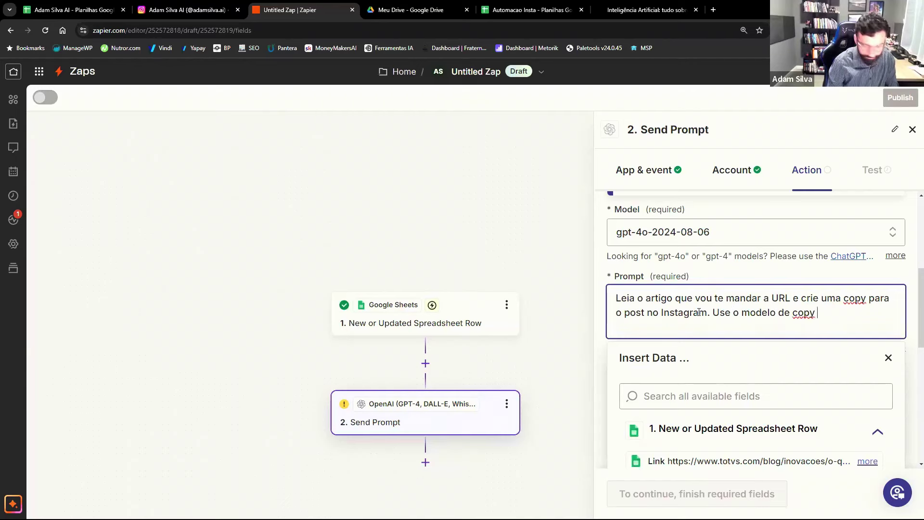
text(AIDA. N)
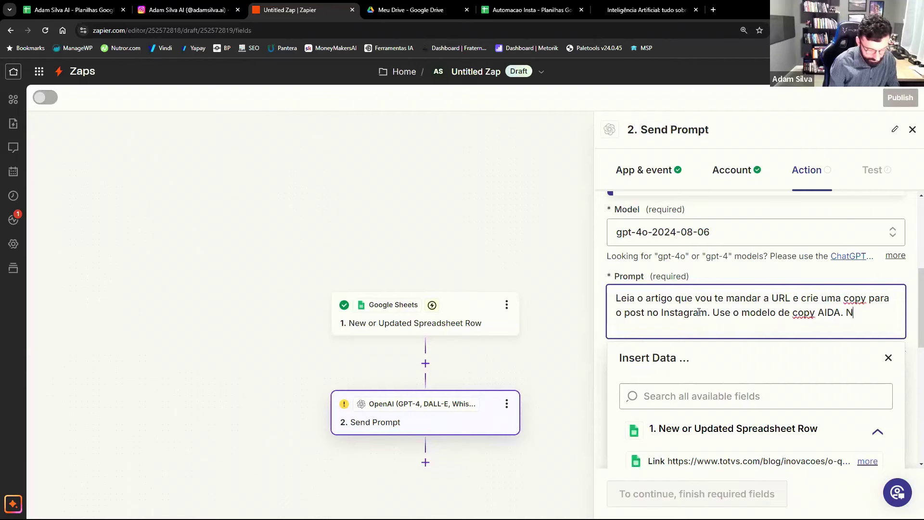
text(ão use títul)
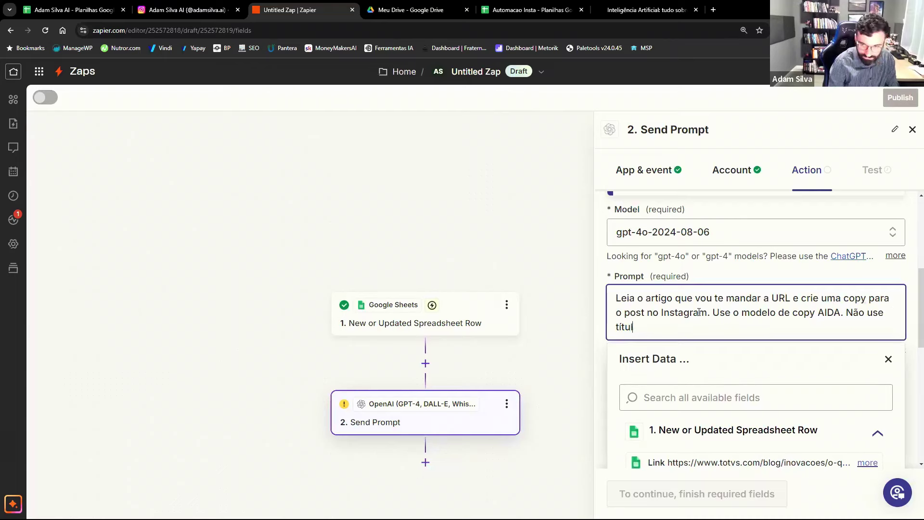
text(os ()atenção)
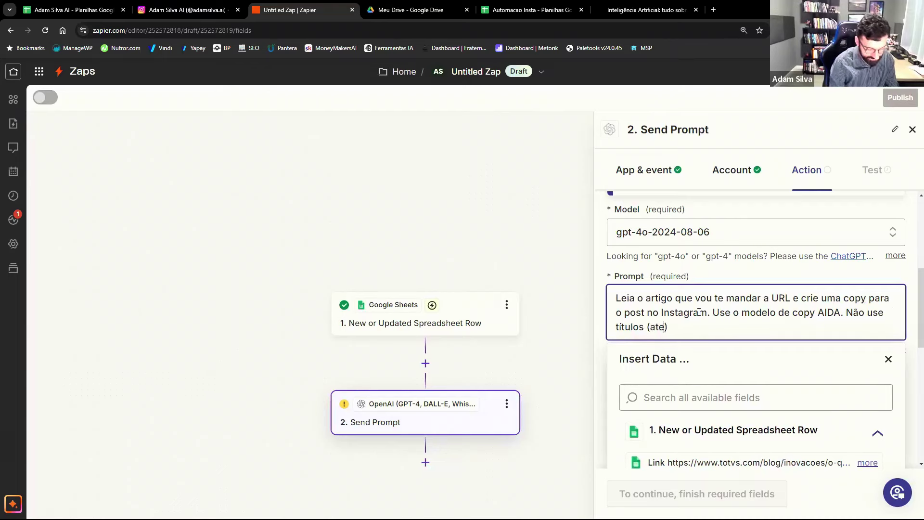
text(, interess)
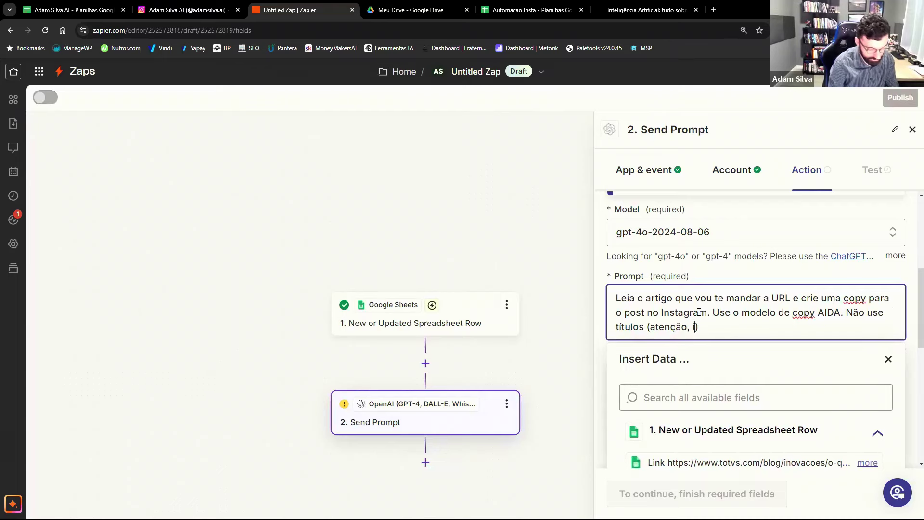
text(e, desejo e a)
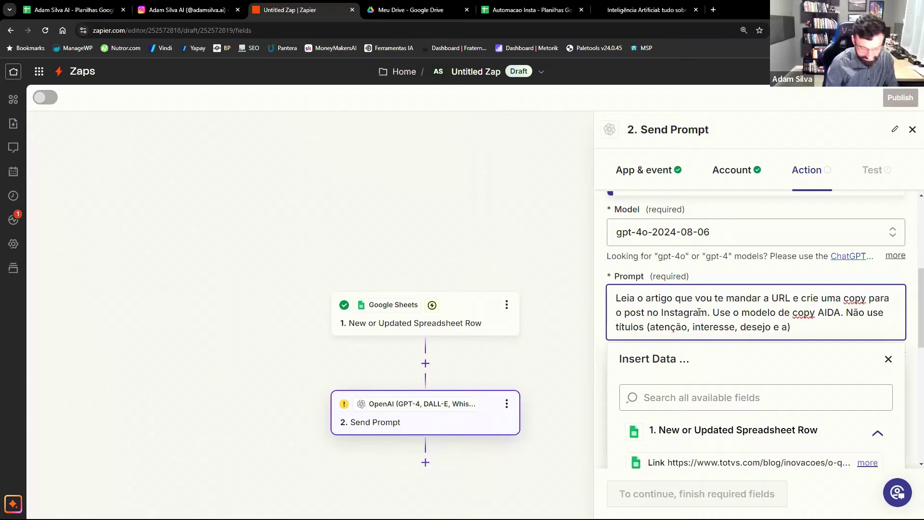
text(ção)
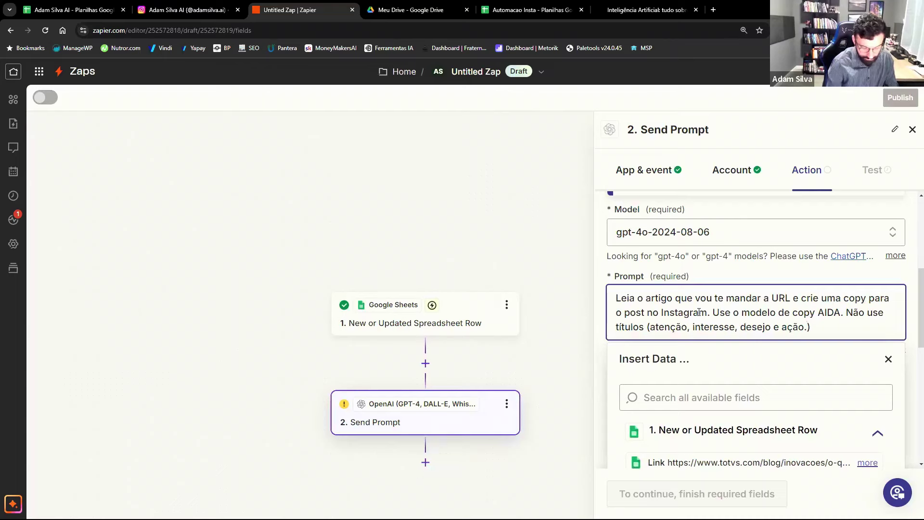
Extend the prompt with "Crie apenas o texto corrido. Use emojis para deixar o texto mais interessante.".
text(. C)
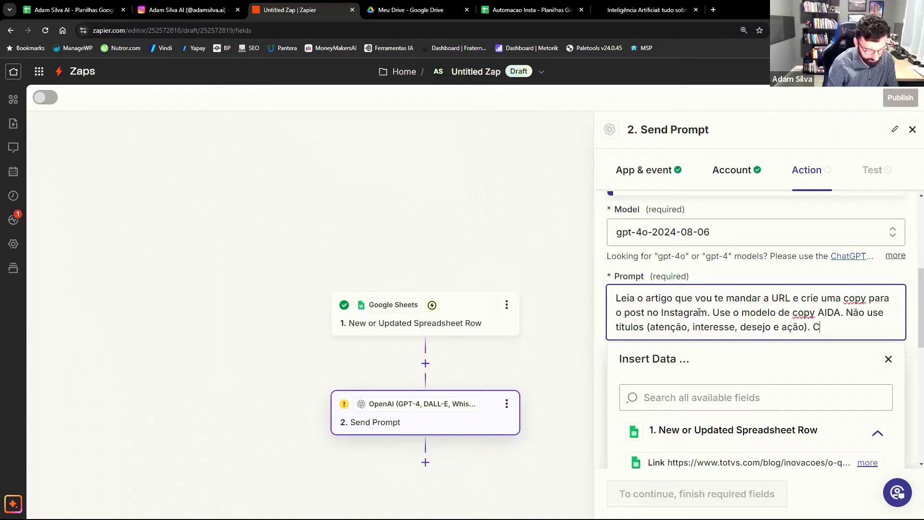
text(rie apenas o te)
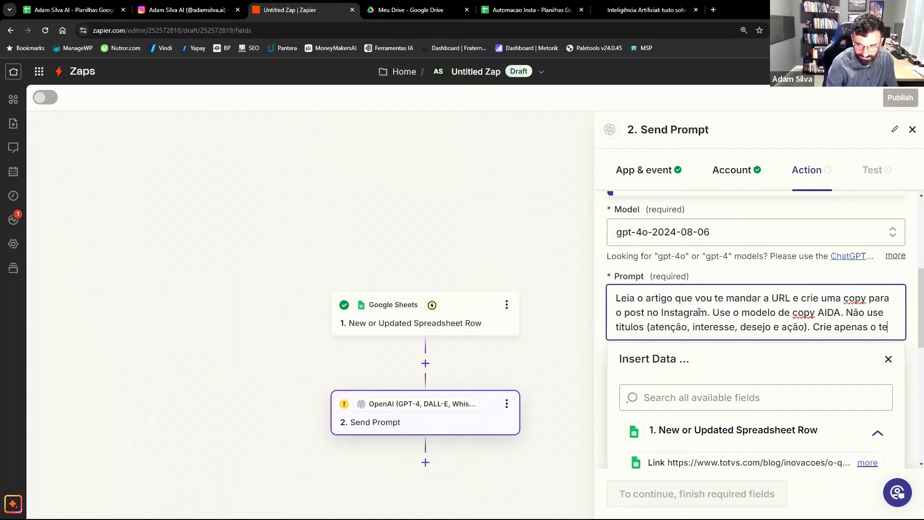
text(xto corrido. us)
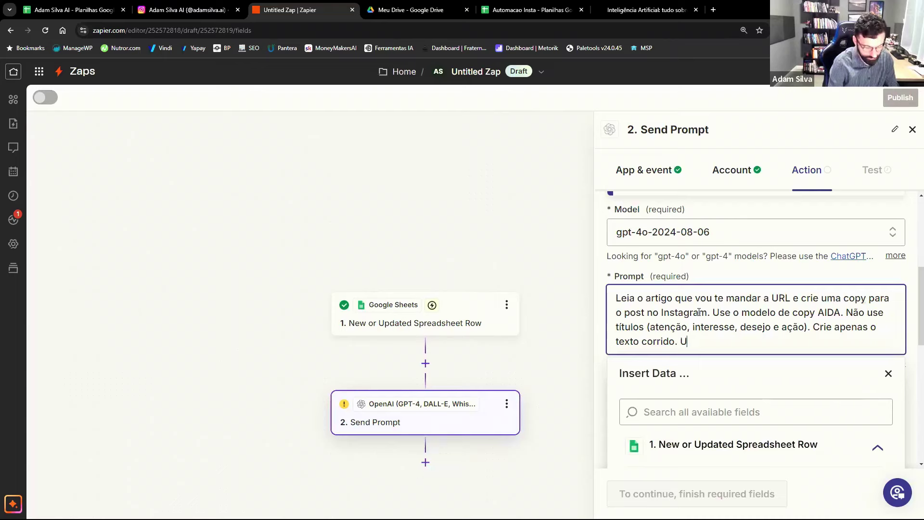
text(e emojis par)
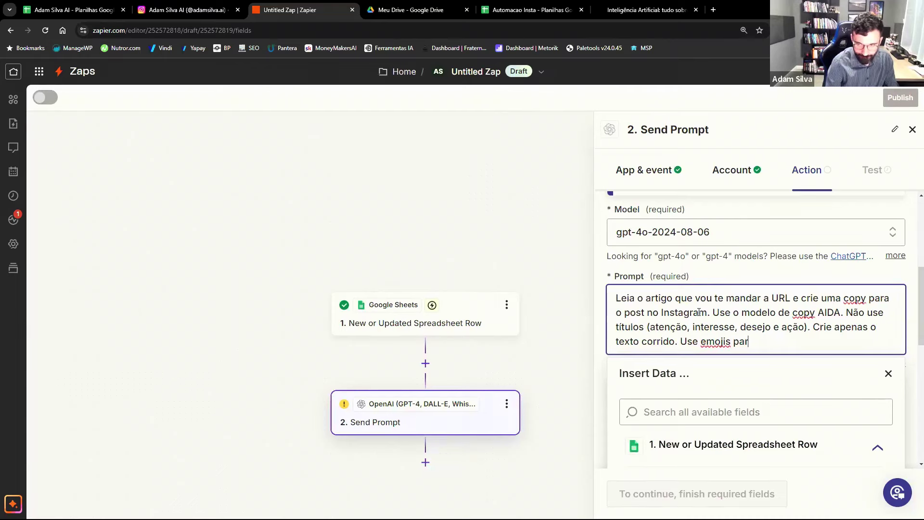
text(a deixar o)
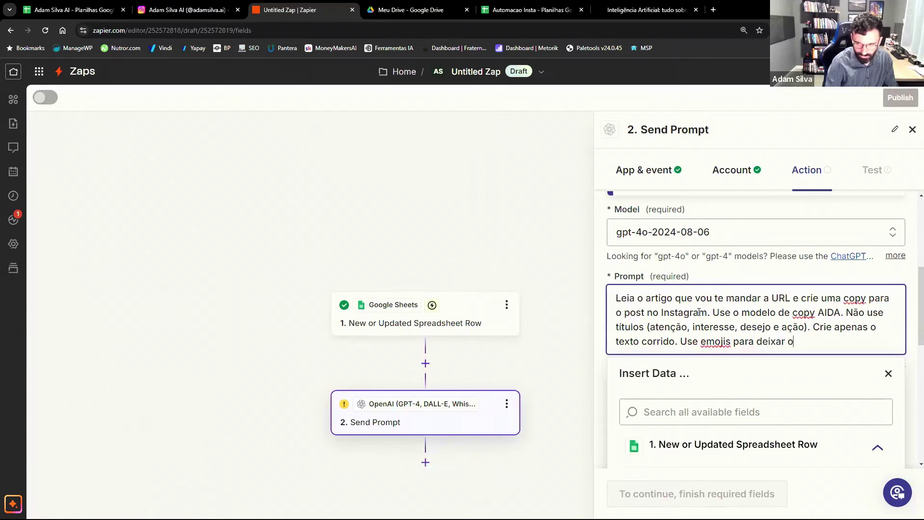
text( texto mais inte)
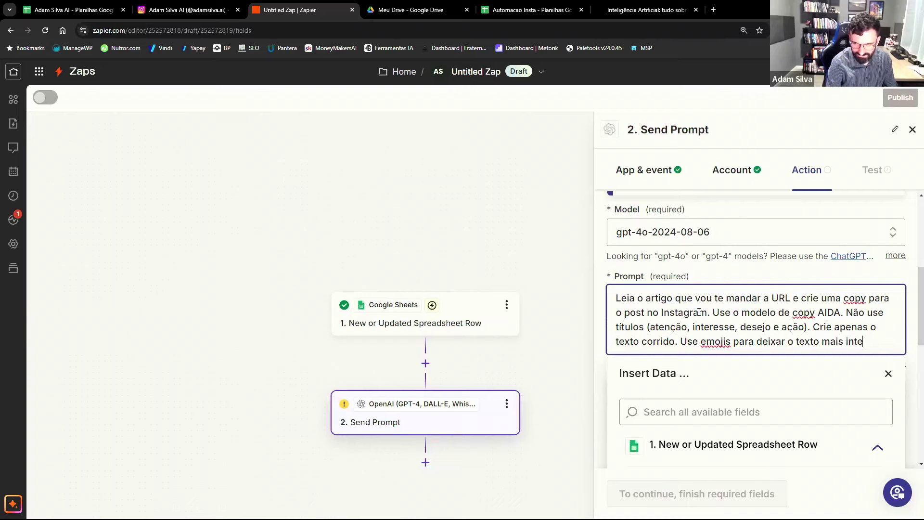
text(ssante;)
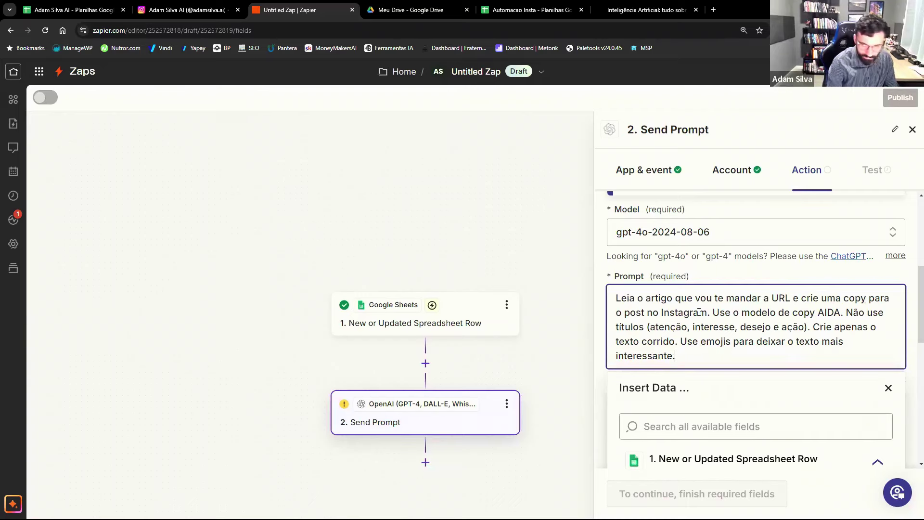
End the prompt with "A URL do artigo é:" followed by the Link value from the New or Updated Spreadsheet Row trigger.
text( A URL d)
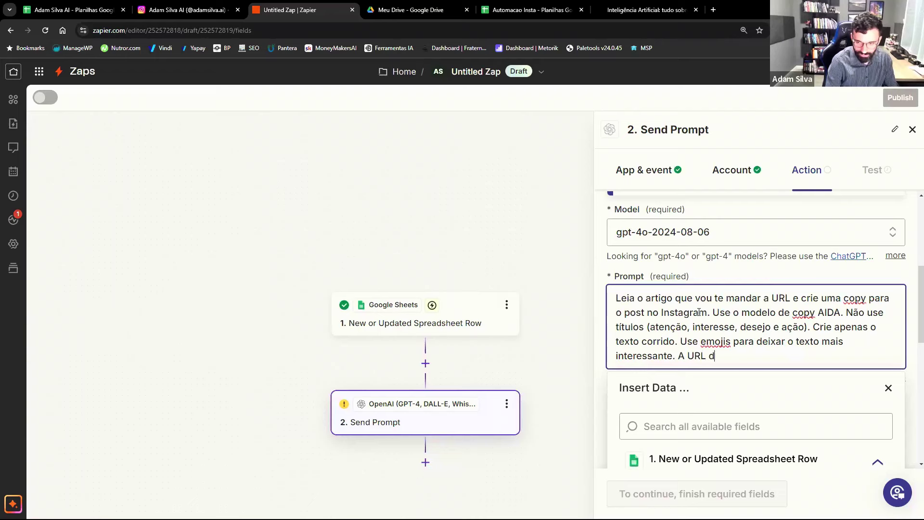
text(o artigo é:)
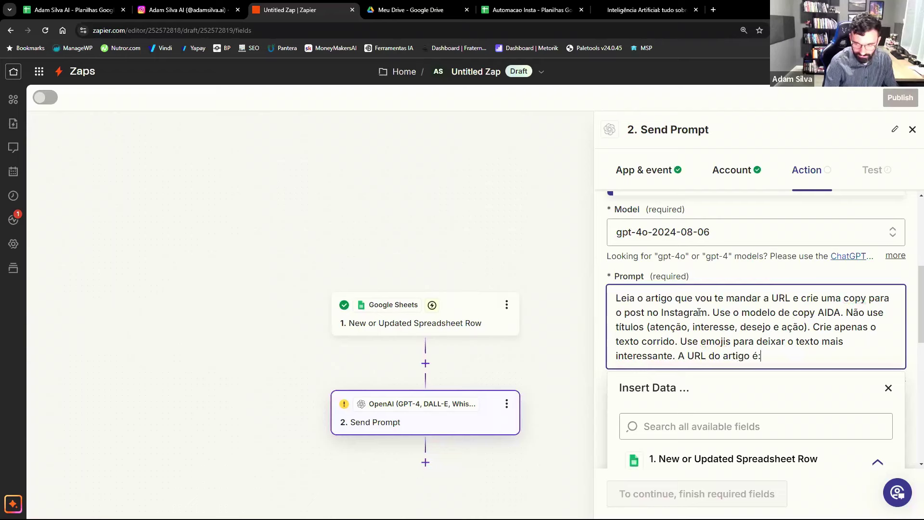
scroll(819, 294, down, 4)
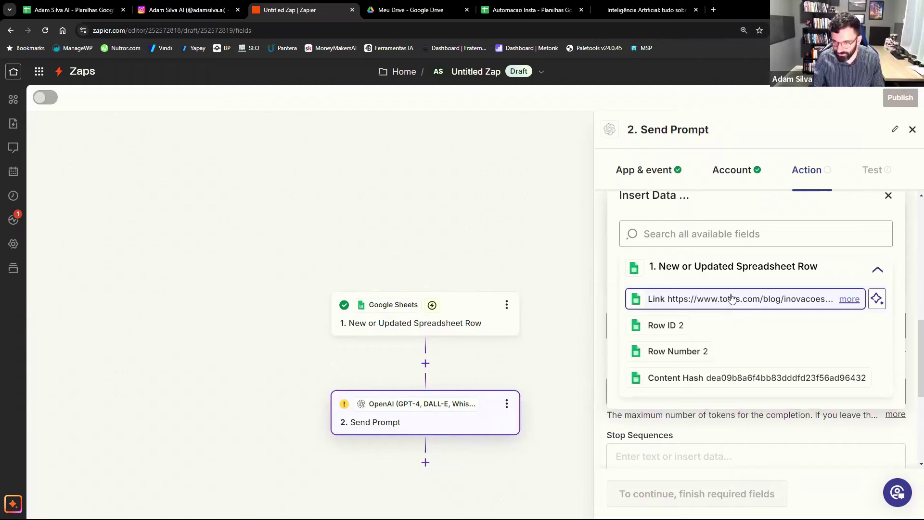
click(665, 298)
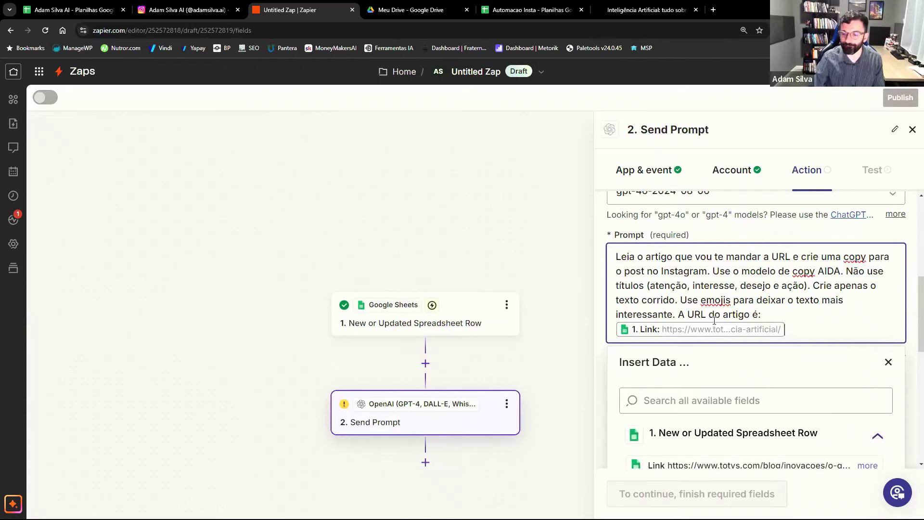
scroll(715, 321, down, 3)
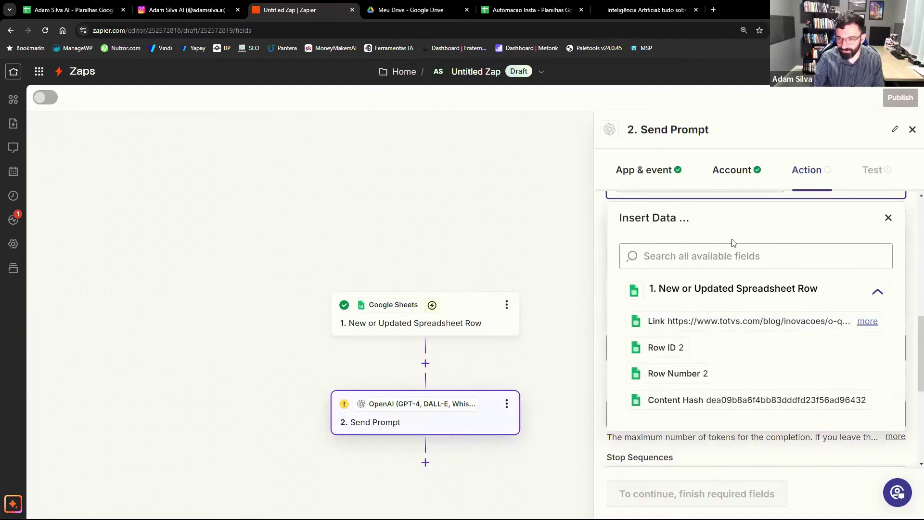
scroll(733, 241, up, 2)
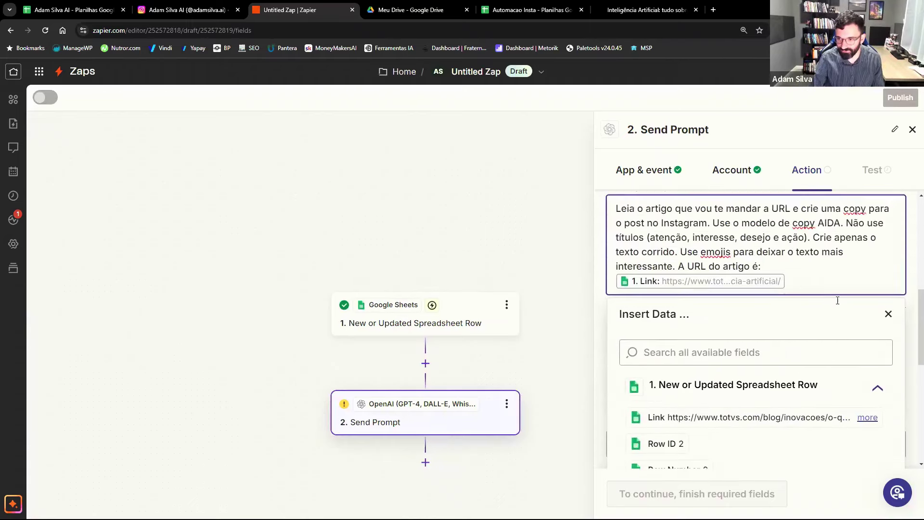
click(889, 314)
Set the Temperature of the Send Prompt action to 0.5.
scroll(872, 321, down, 1)
scroll(862, 313, down, 3)
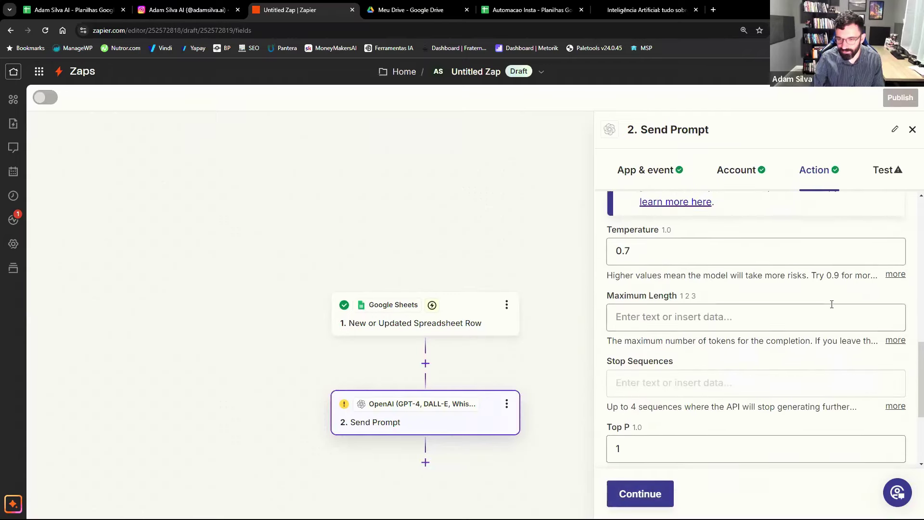
click(663, 244)
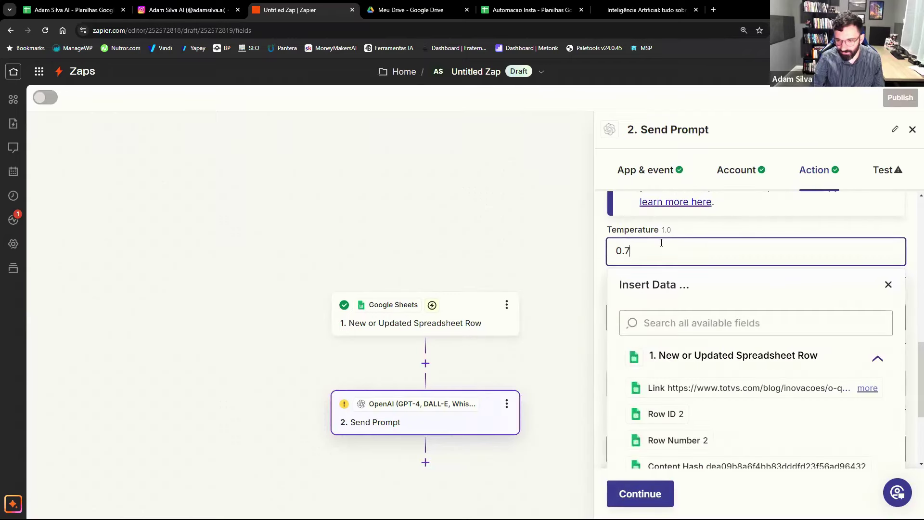
click(721, 229)
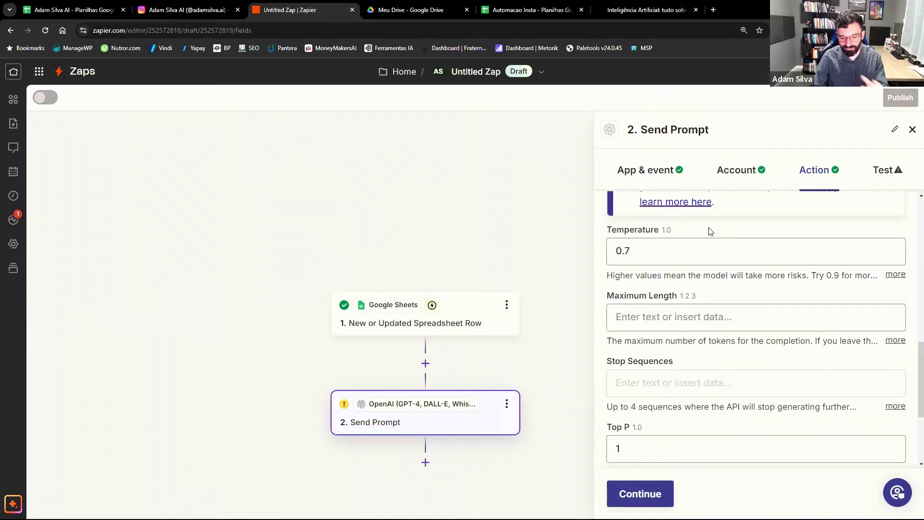
click(639, 250)
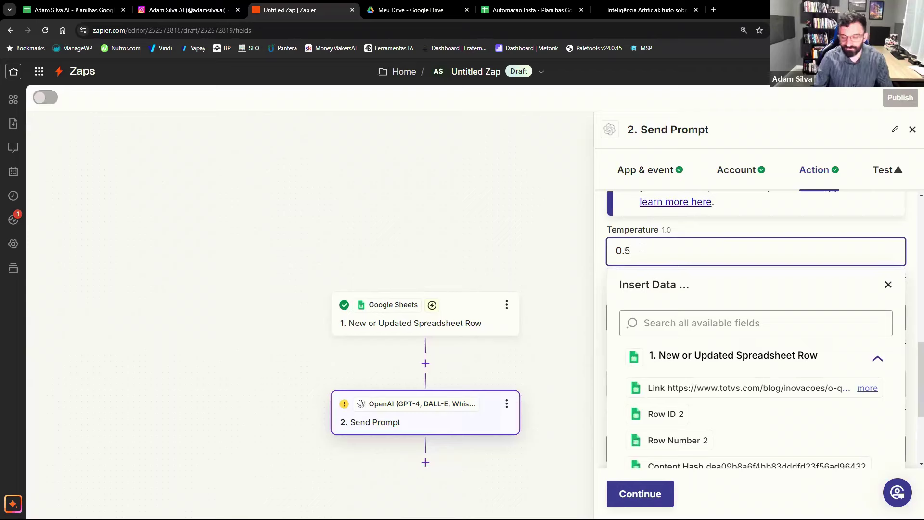
click(702, 238)
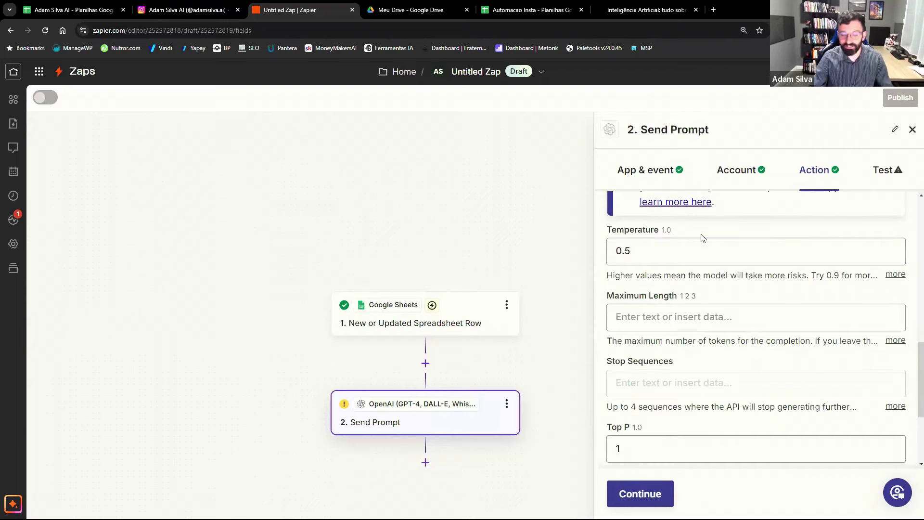
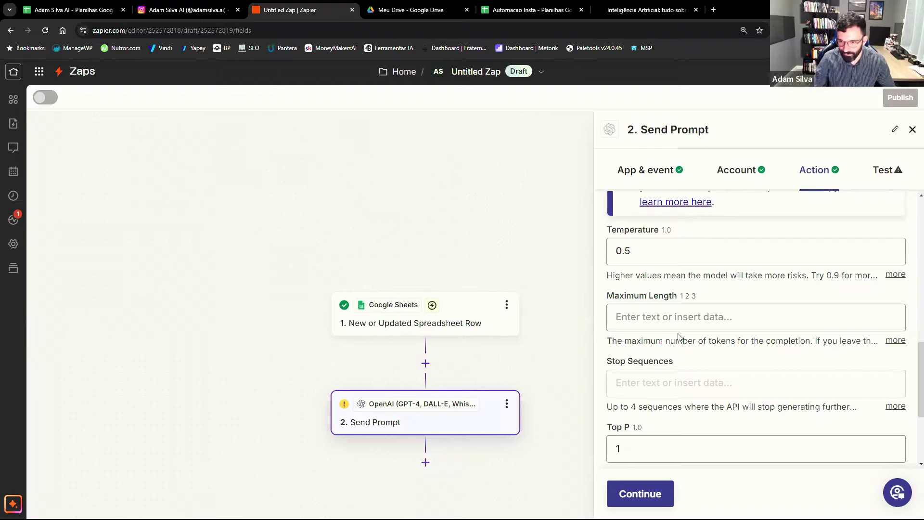
Read the full Maximum Length description and set the Send Prompt action's Maximum Length to 2000 tokens.
click(648, 321)
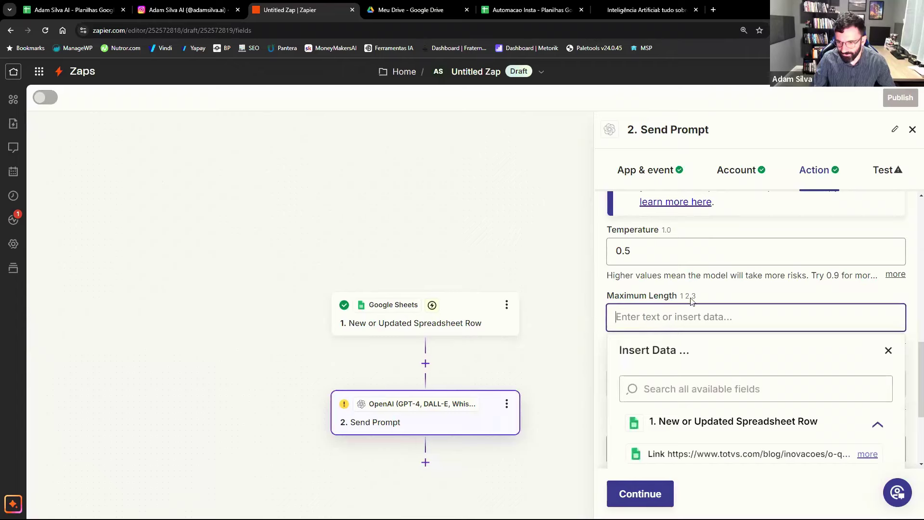
click(757, 293)
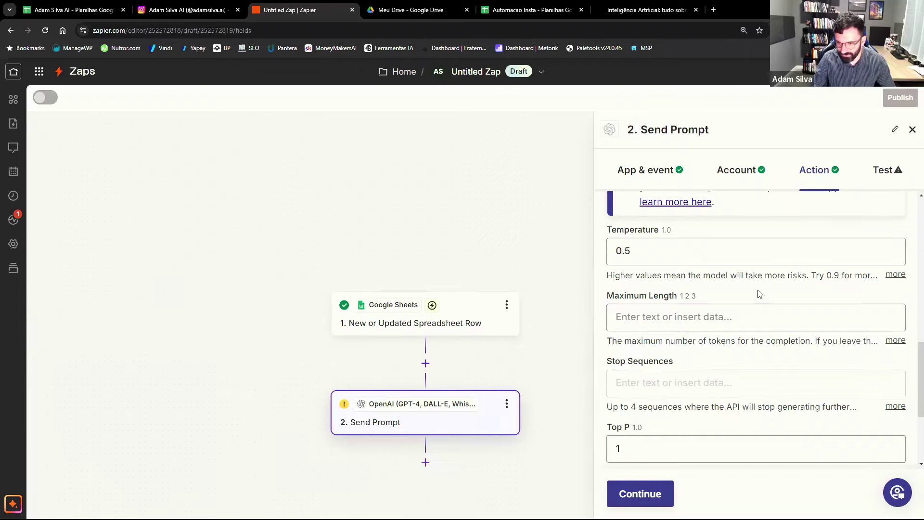
click(895, 341)
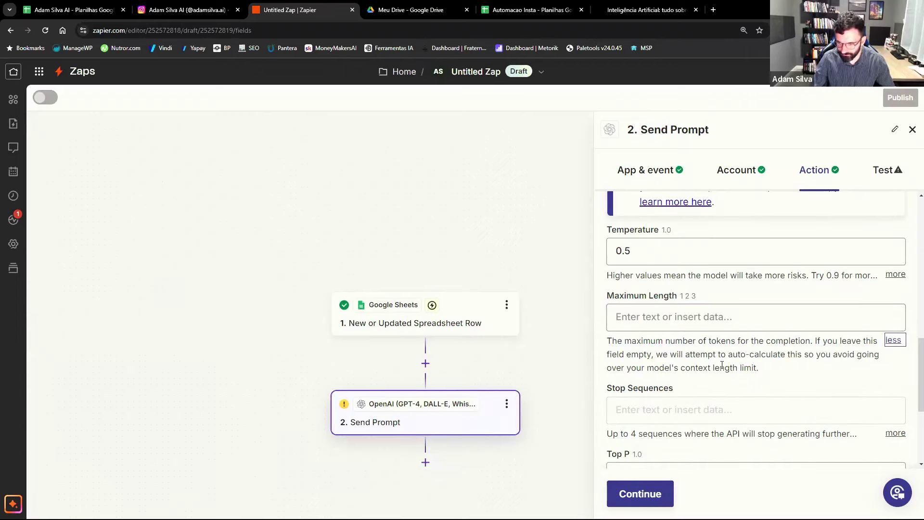
click(685, 322)
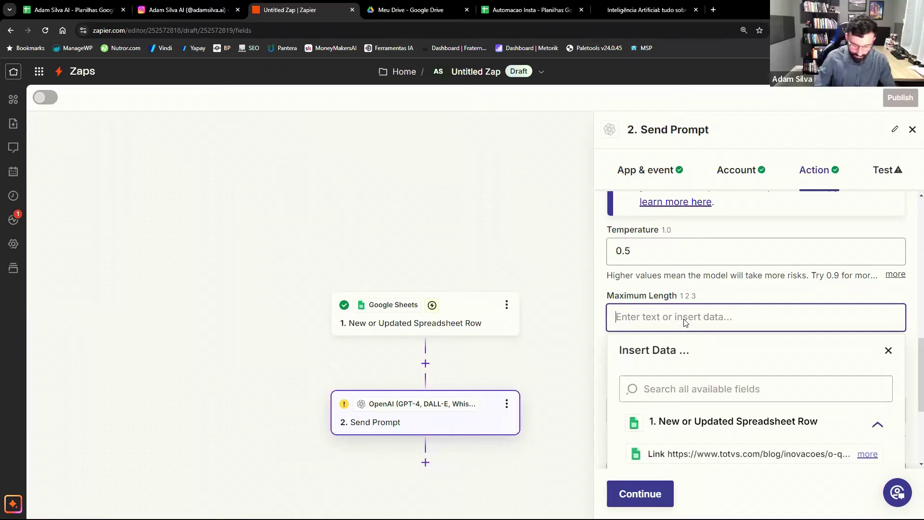
text(2000)
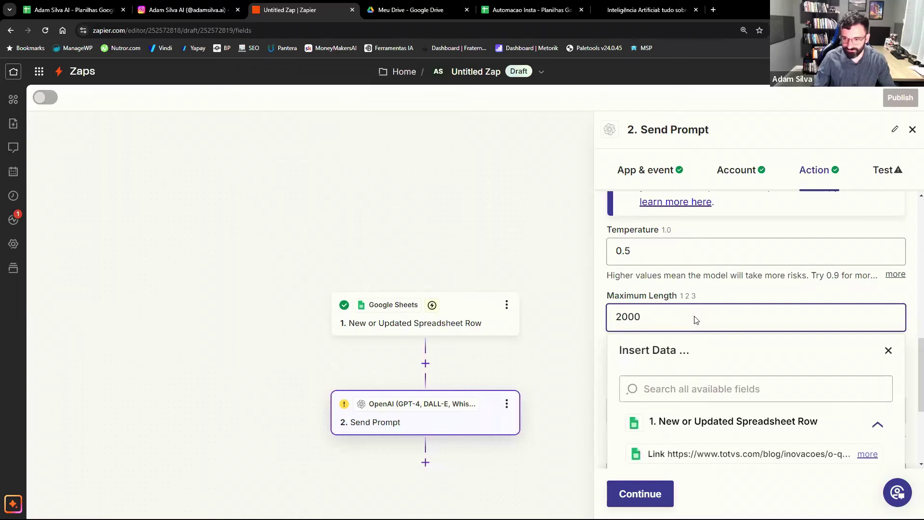
key(Escape)
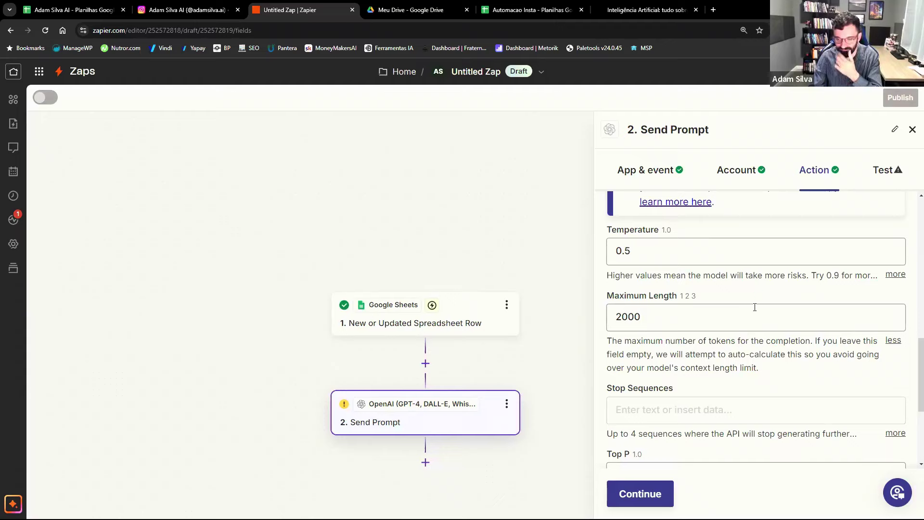
Run a test of the Send Prompt step and review its account and event settings.
scroll(732, 349, down, 1)
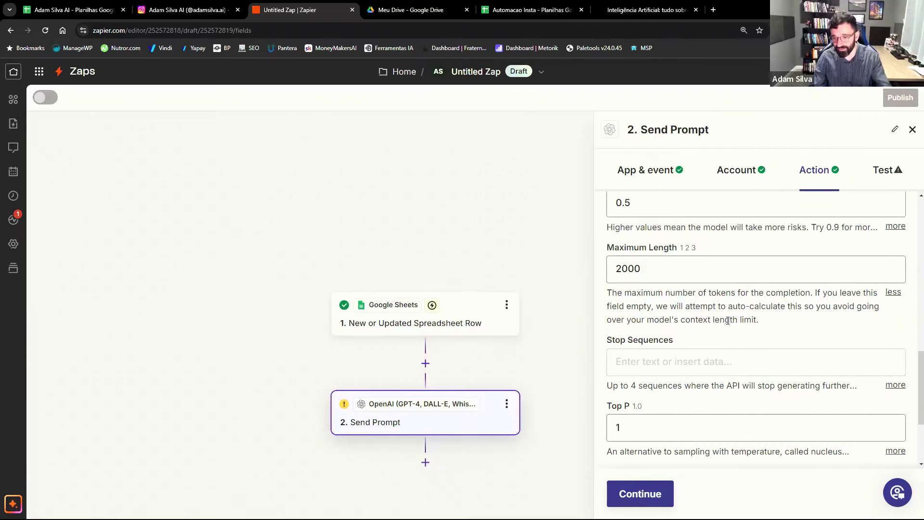
scroll(727, 322, down, 3)
scroll(724, 323, up, 2)
scroll(724, 323, down, 2)
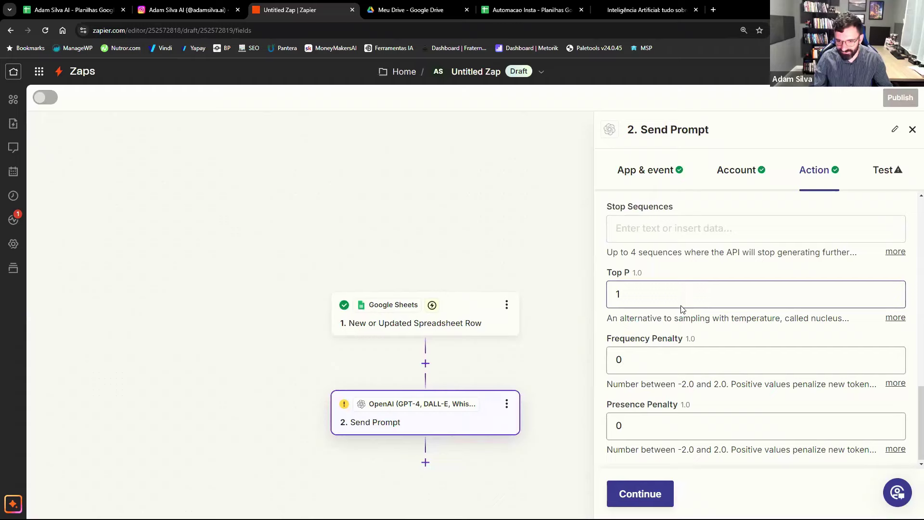
click(641, 493)
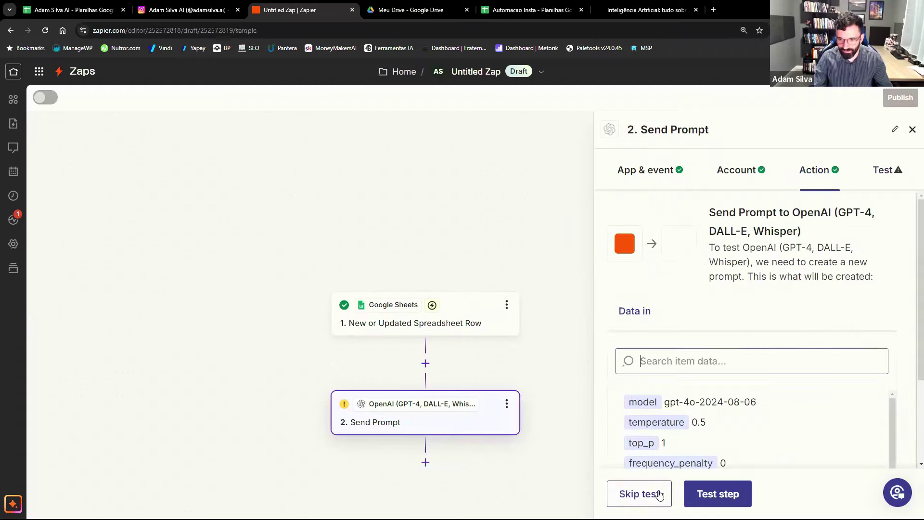
scroll(754, 285, down, 5)
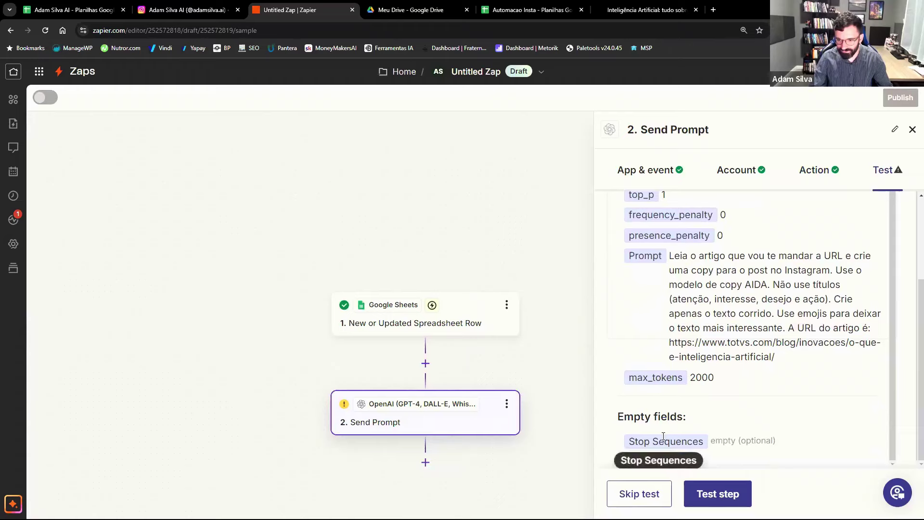
click(720, 495)
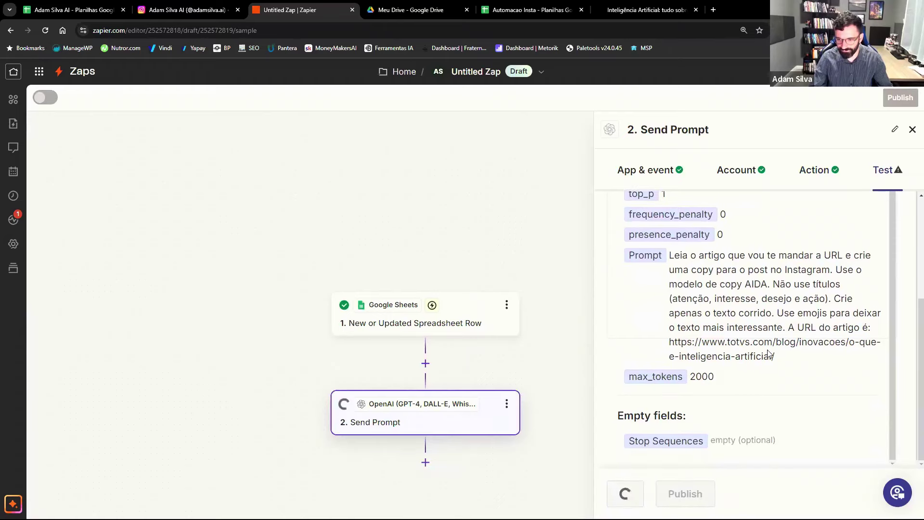
scroll(767, 292, up, 3)
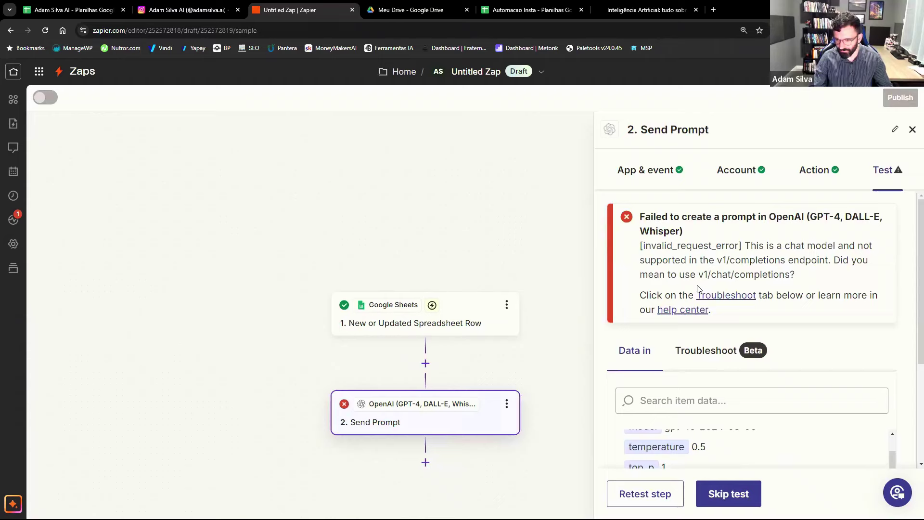
click(737, 170)
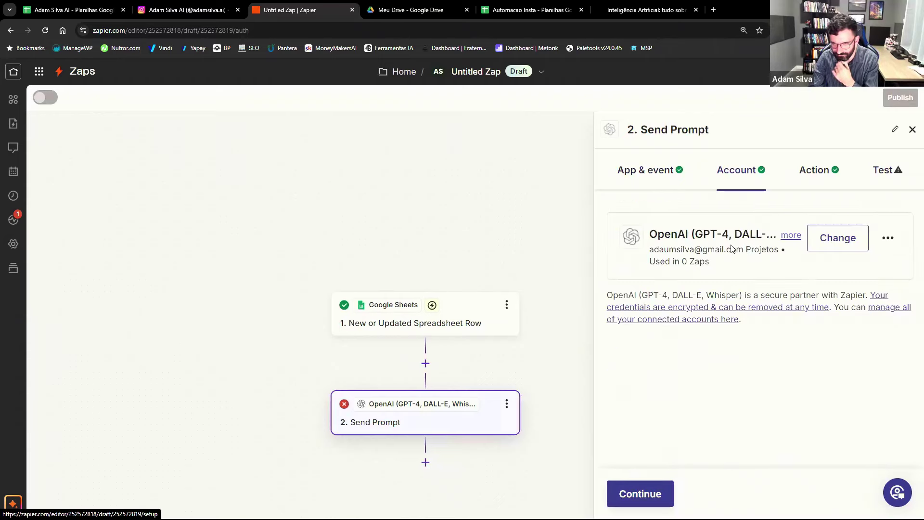
click(640, 172)
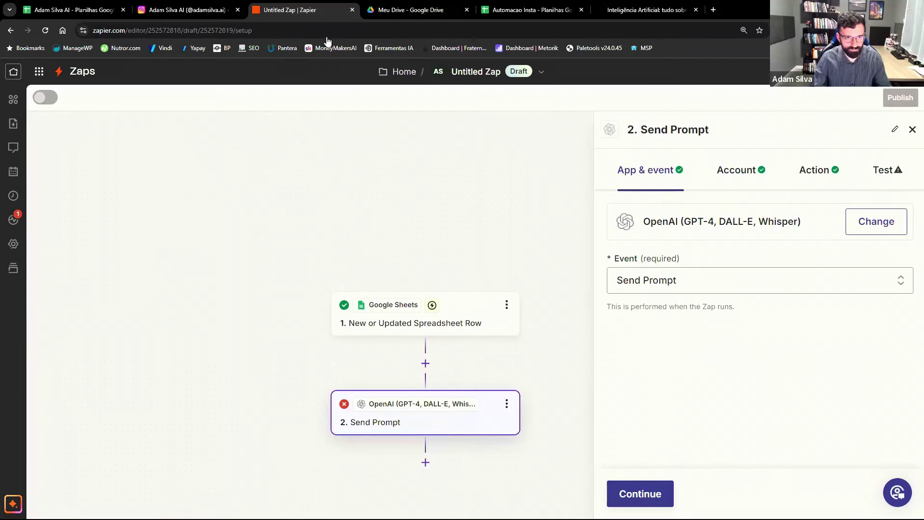
Open the existing Auto Insta Zap from the My Zaps list in a separate browser tab beside the current draft.
click(130, 29)
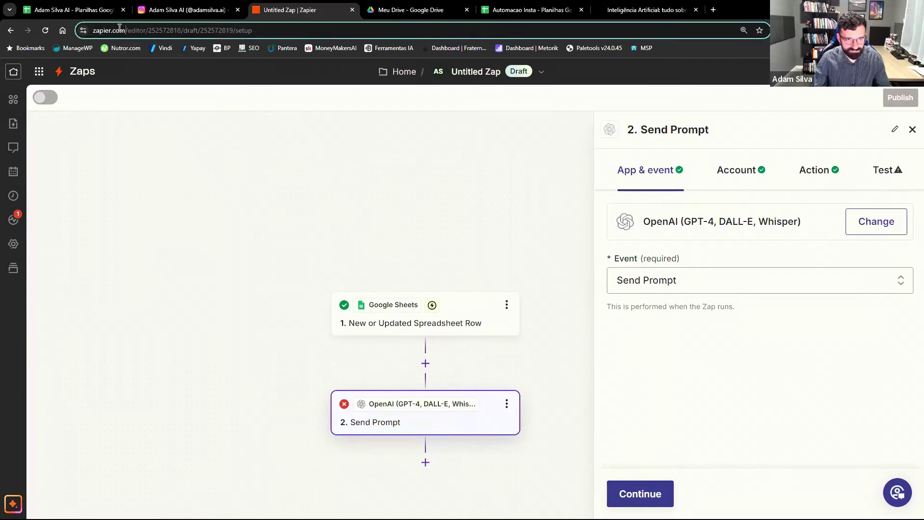
click(714, 9)
text(zapier.com/app/home)
key(Return)
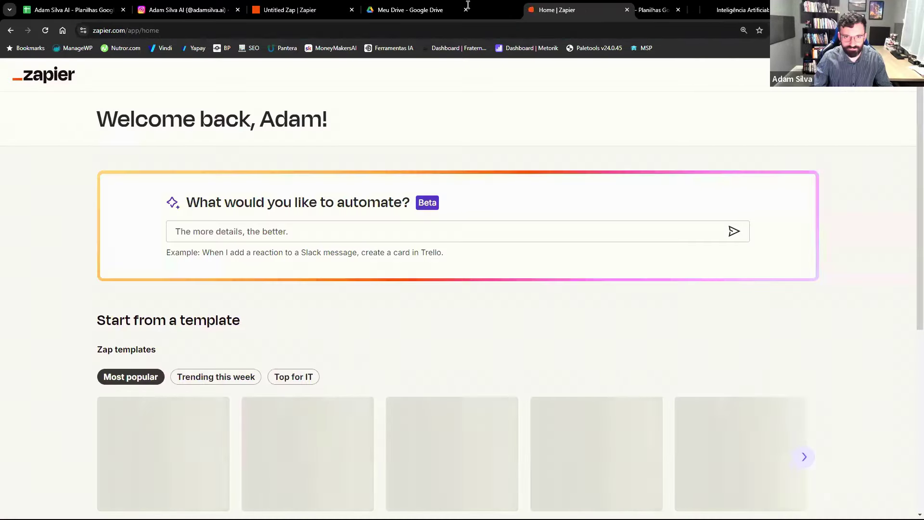
drag(468, 5, 414, 9)
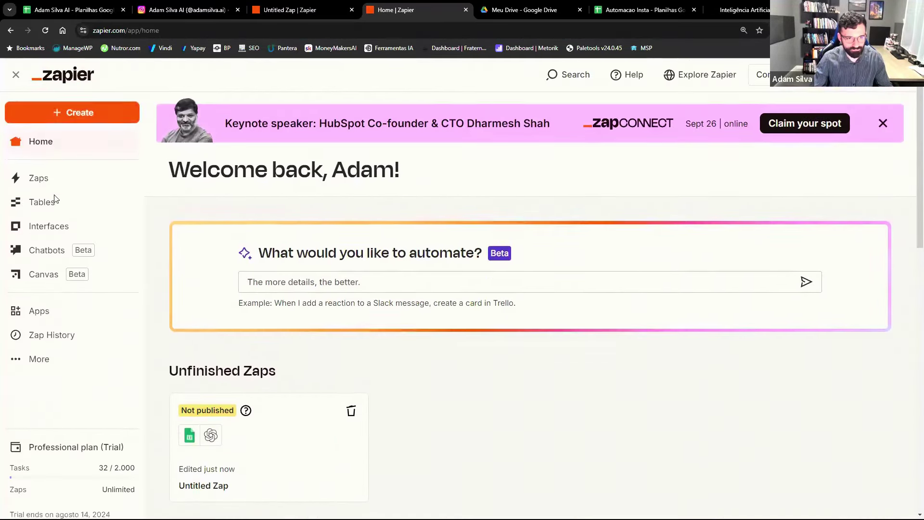
click(47, 220)
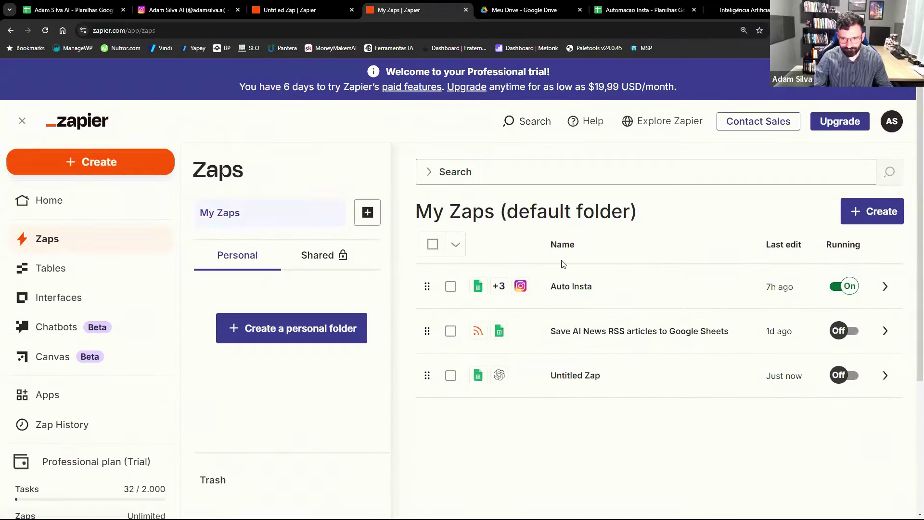
click(568, 288)
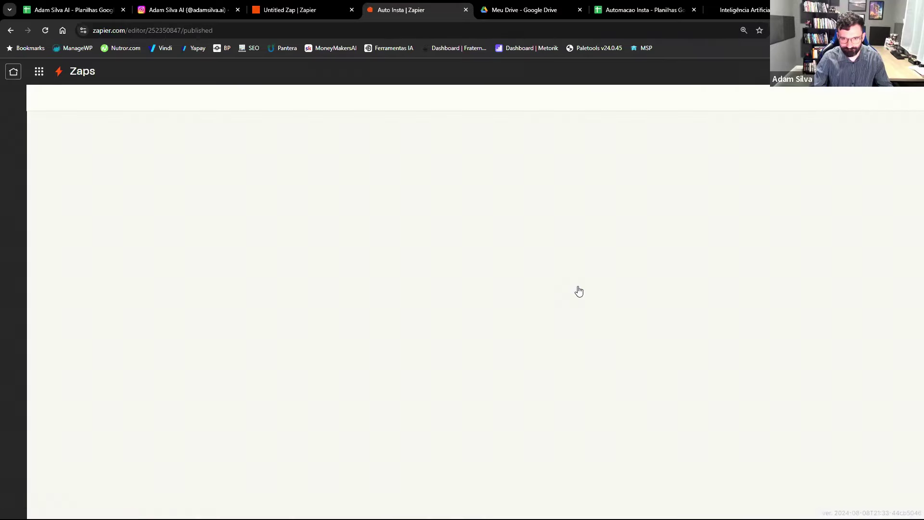
Open the Auto Insta draft for editing and show the app and event setup of its ChatGPT Conversation step.
click(450, 251)
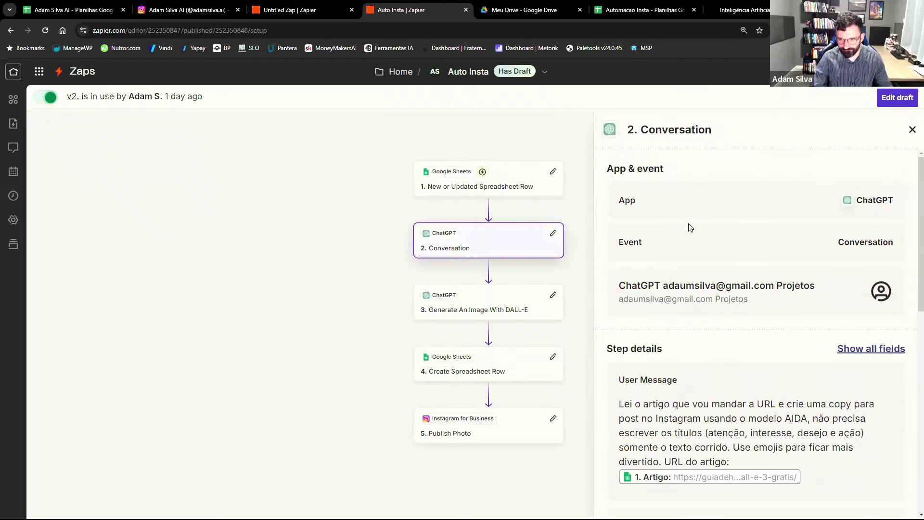
click(903, 99)
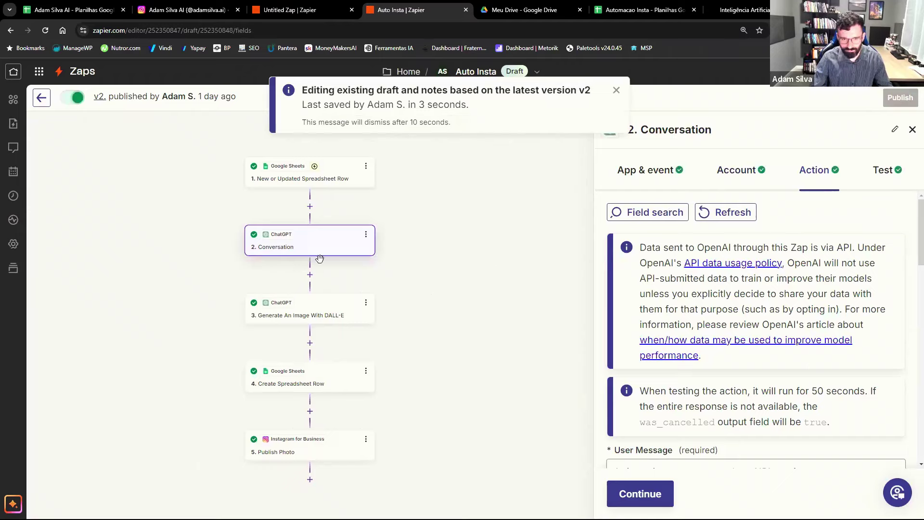
click(314, 241)
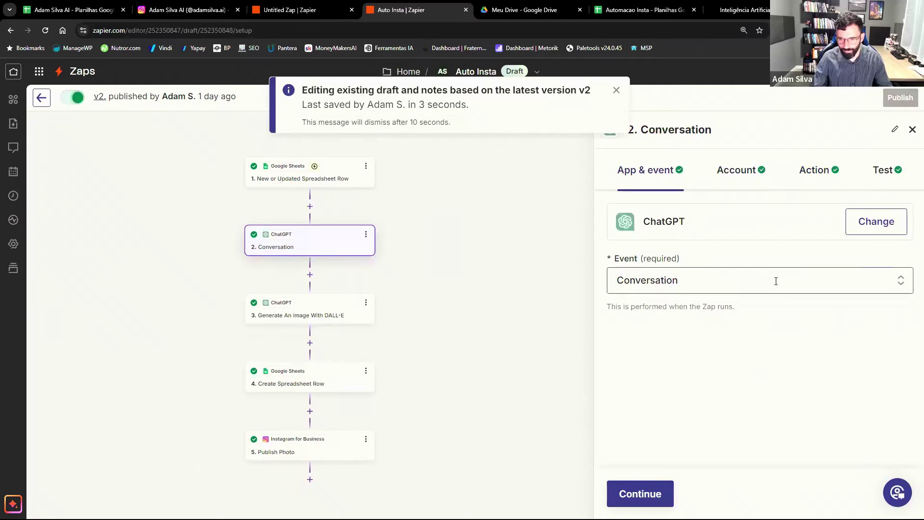
Examine the list of events available for the ChatGPT app in the Conversation step.
click(745, 278)
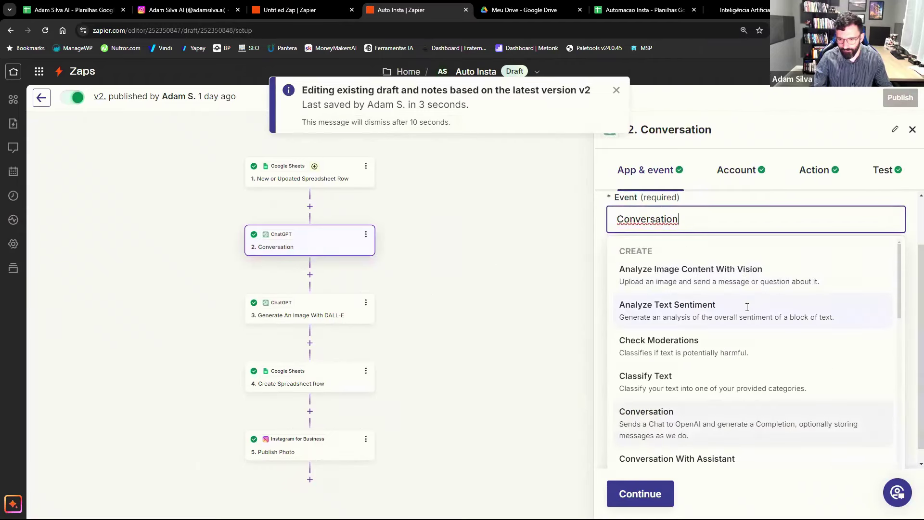
scroll(747, 307, down, 2)
scroll(747, 310, up, 1)
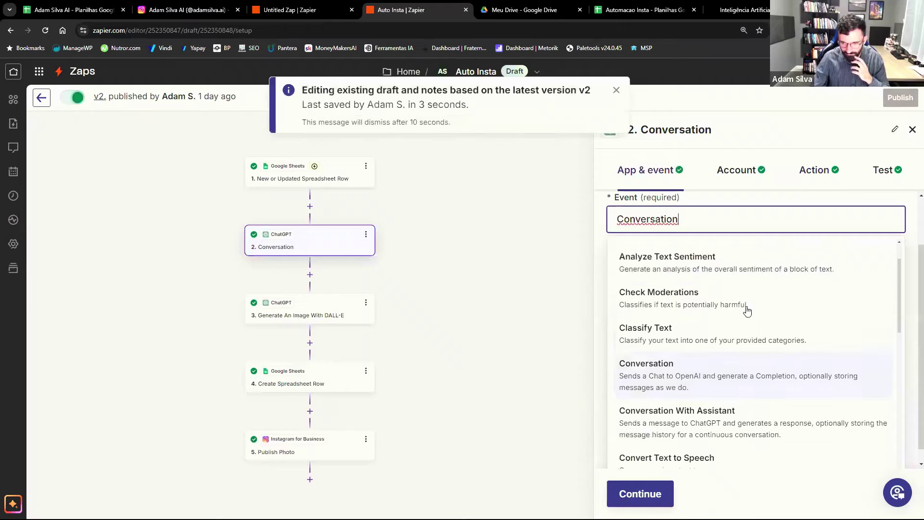
scroll(747, 311, down, 10)
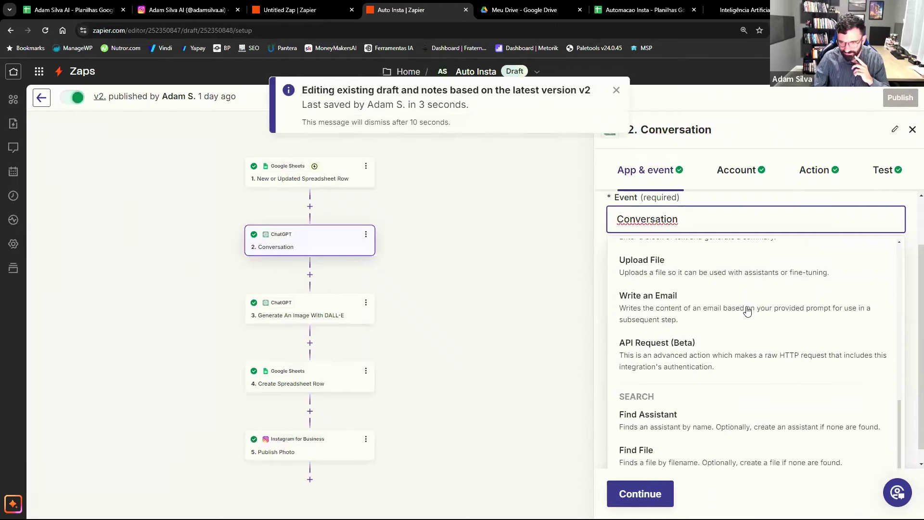
scroll(748, 311, up, 10)
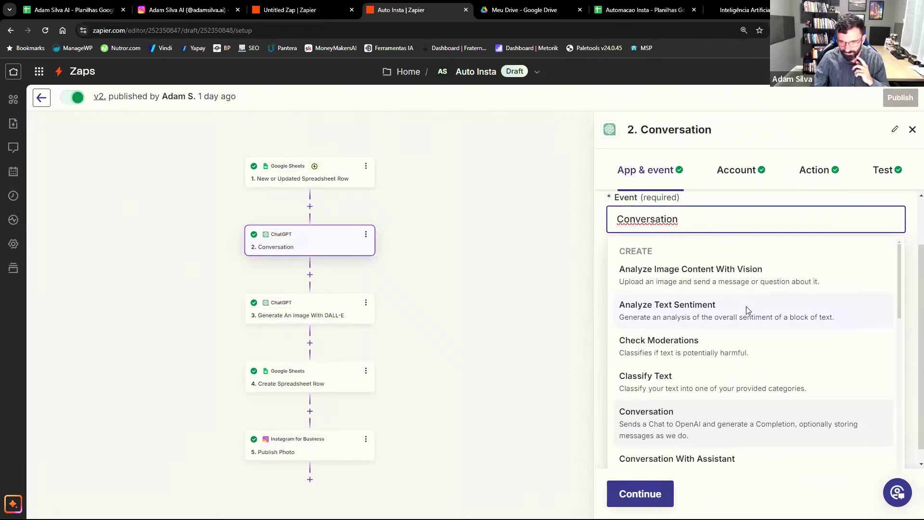
scroll(748, 311, down, 5)
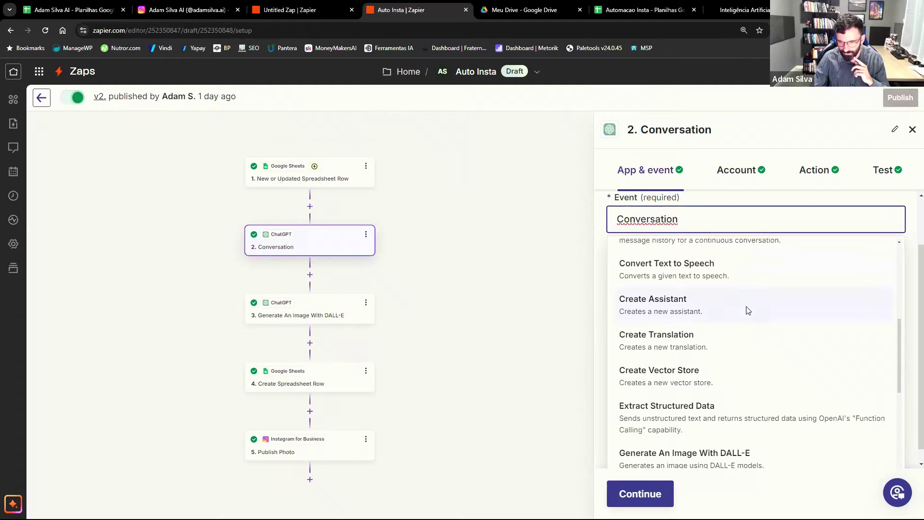
scroll(747, 311, down, 3)
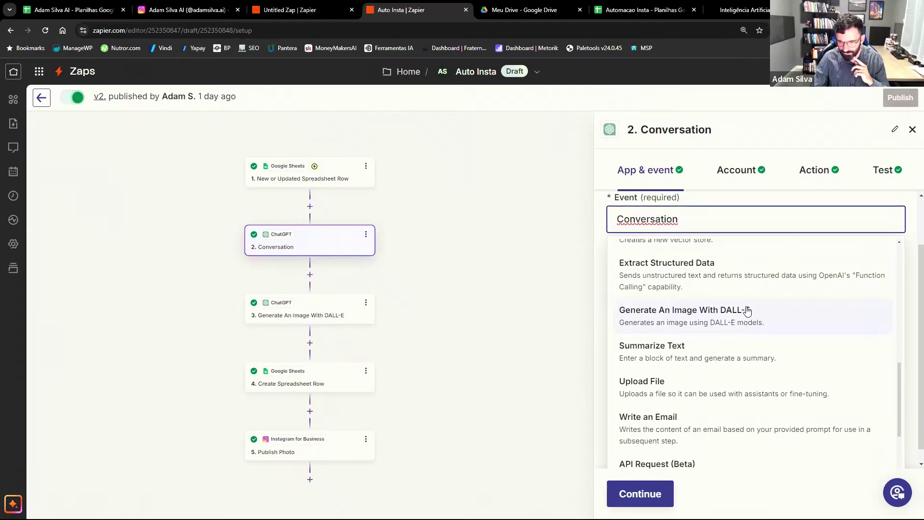
scroll(748, 311, down, 2)
scroll(747, 307, up, 2)
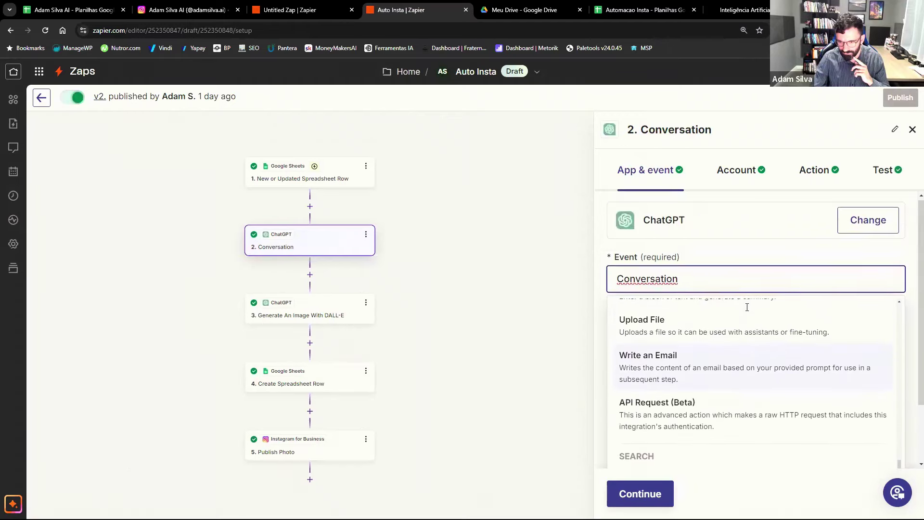
Switch to the Untitled Zap draft and search the Send Prompt step's OpenAI events for "conve".
scroll(758, 337, up, 5)
scroll(764, 354, up, 4)
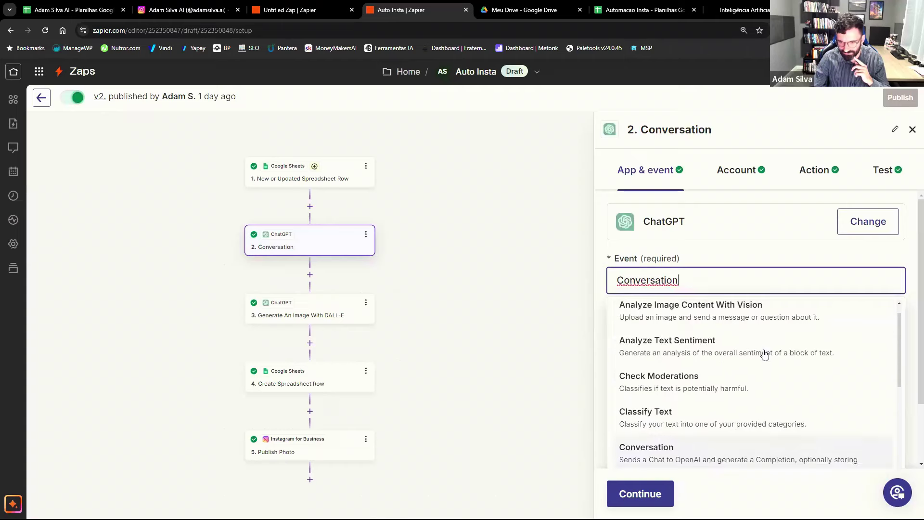
click(291, 5)
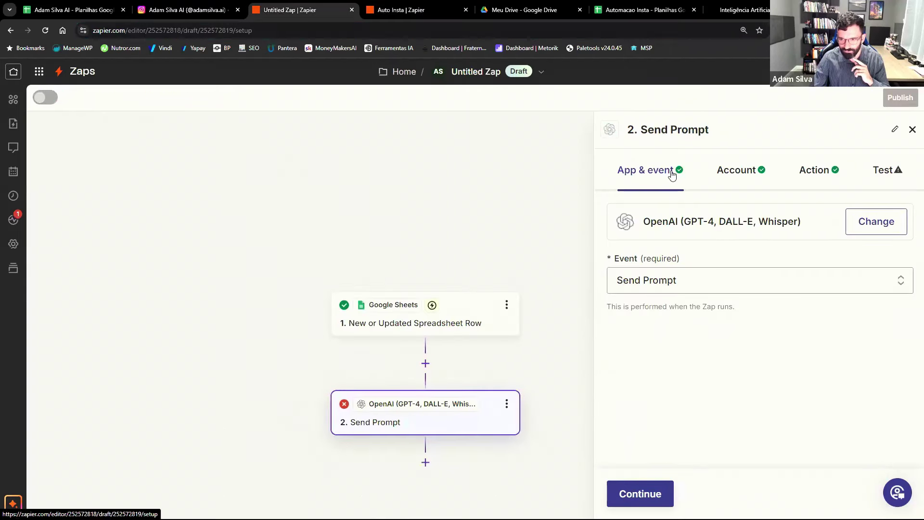
click(720, 172)
click(672, 172)
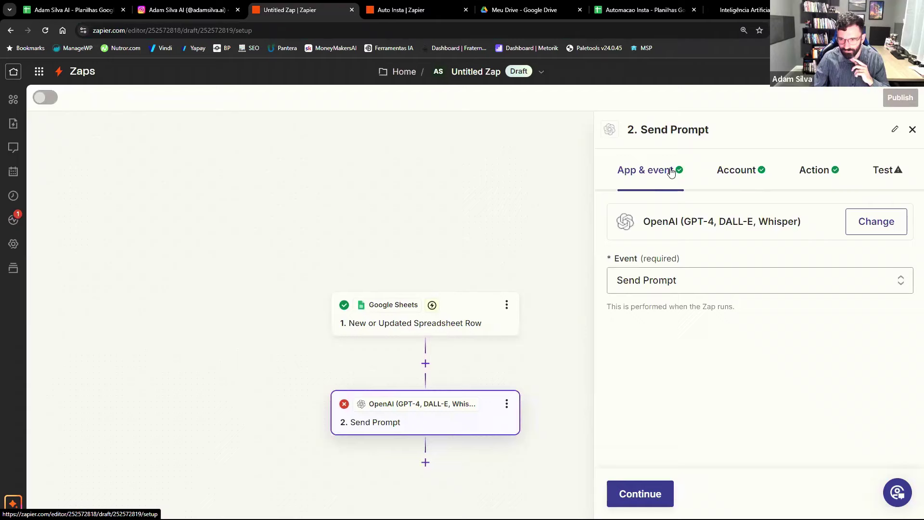
click(670, 279)
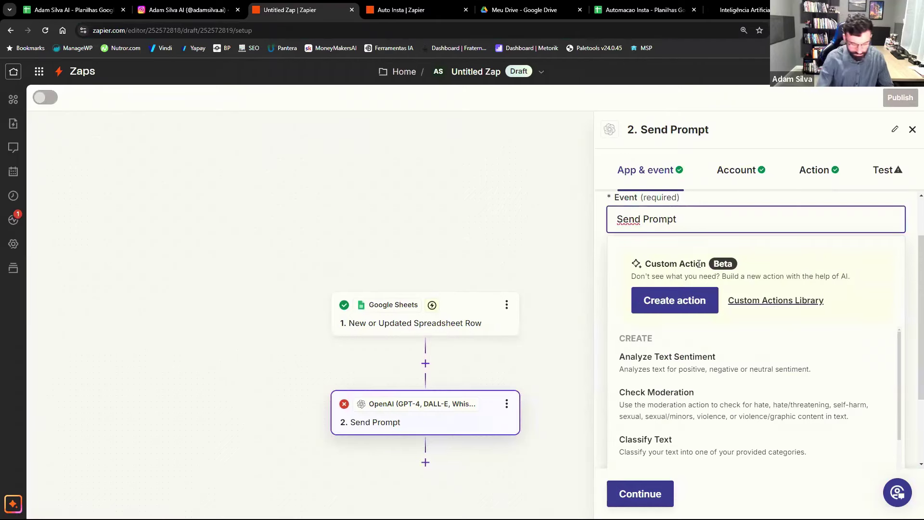
text(con)
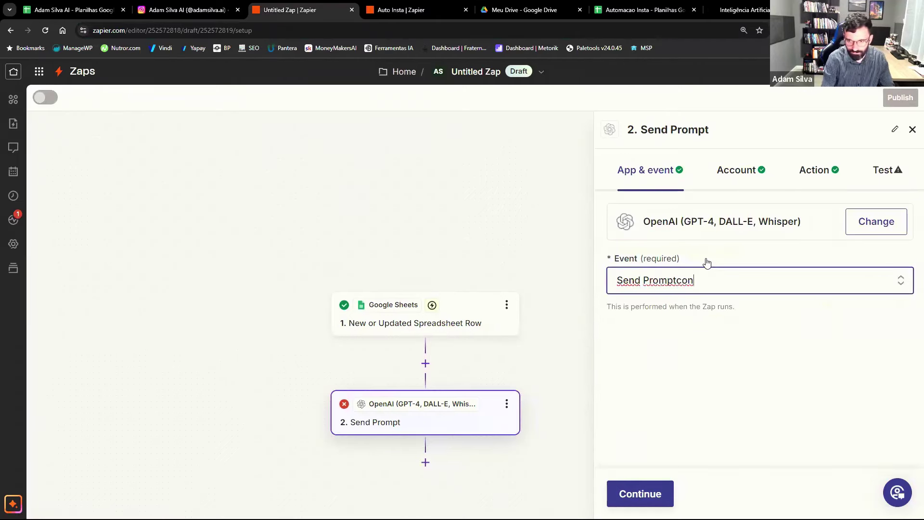
key(BackSpace)
key(BackSpace)
key(BackSpace)
key(BackSpace)
key(BackSpace)
key(BackSpace)
key(BackSpace)
key(BackSpace)
key(BackSpace)
key(BackSpace)
key(BackSpace)
key(BackSpace)
key(BackSpace)
key(BackSpace)
text(conve)
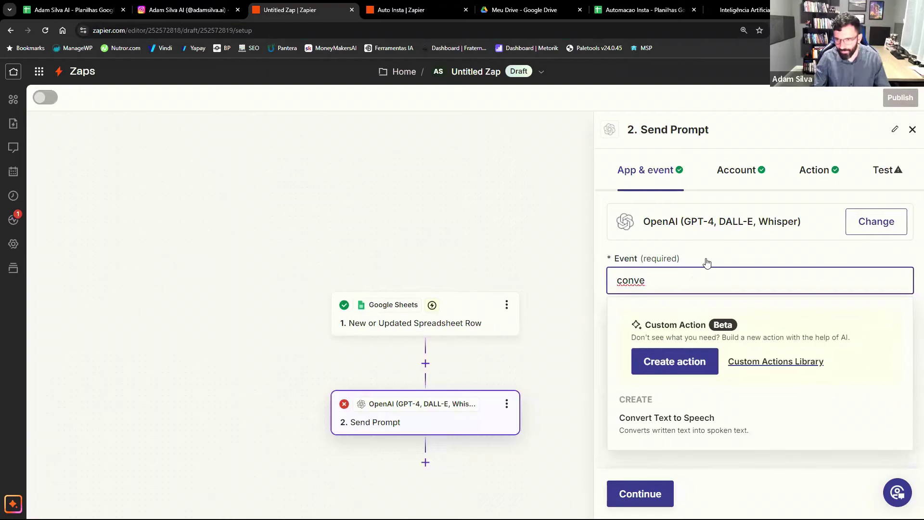
key(BackSpace)
key(BackSpace)
key(BackSpace)
key(BackSpace)
key(BackSpace)
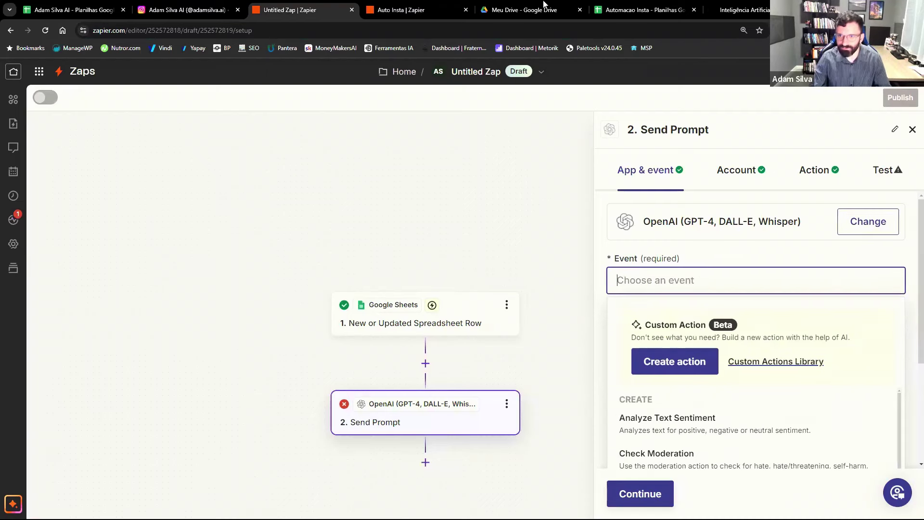
Recheck the app and event of the Conversation step in the Auto Insta draft, then return to the Untitled Zap draft.
click(401, 9)
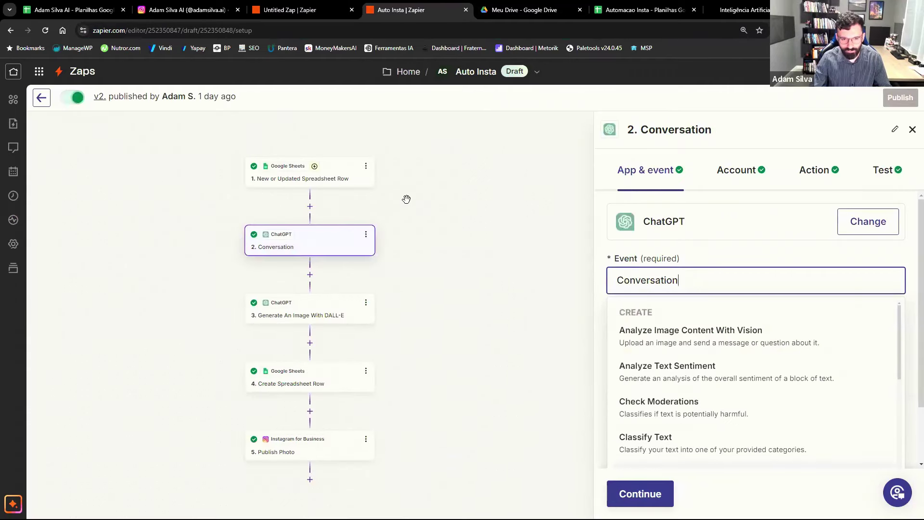
click(299, 10)
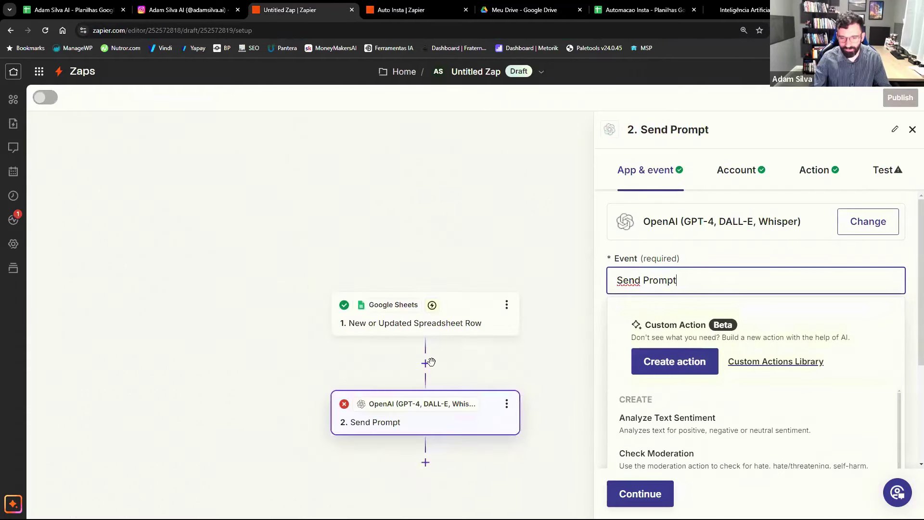
scroll(448, 349, down, 1)
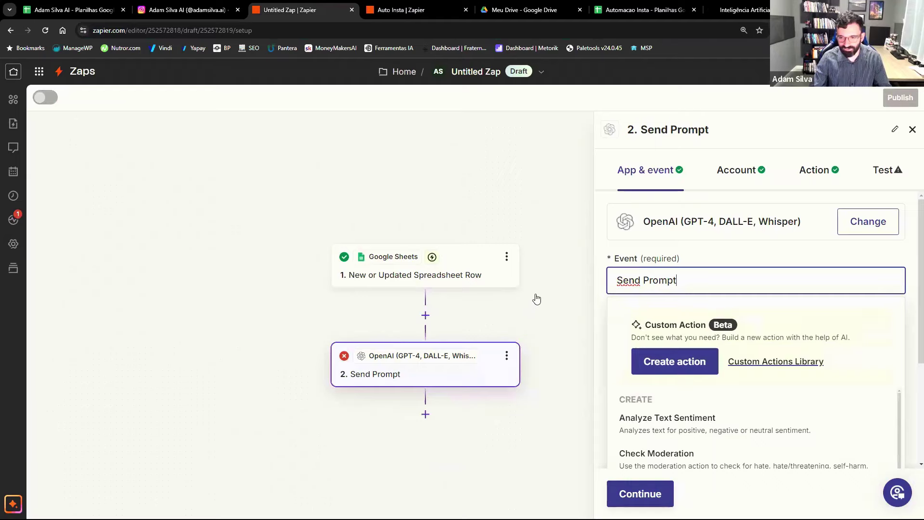
Copy the entire prompt of the Send Prompt step's action, including its article Link field.
click(749, 174)
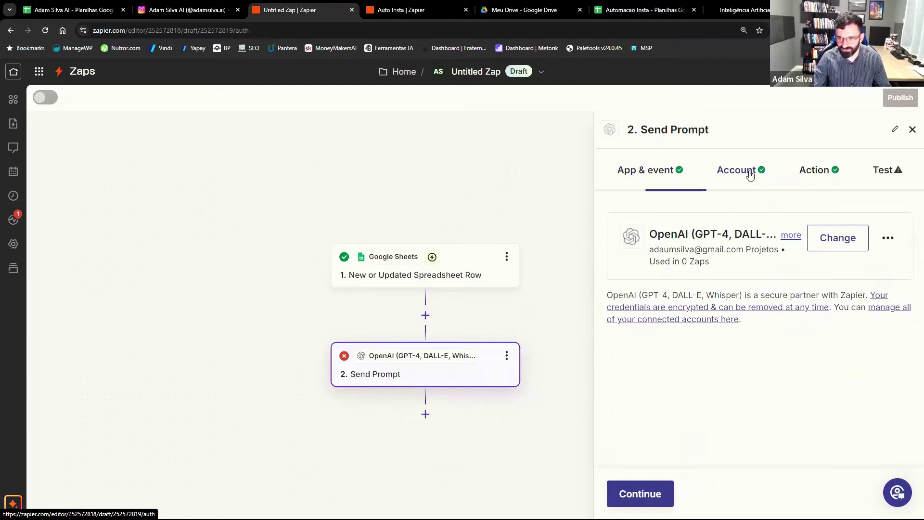
click(814, 170)
scroll(722, 269, down, 5)
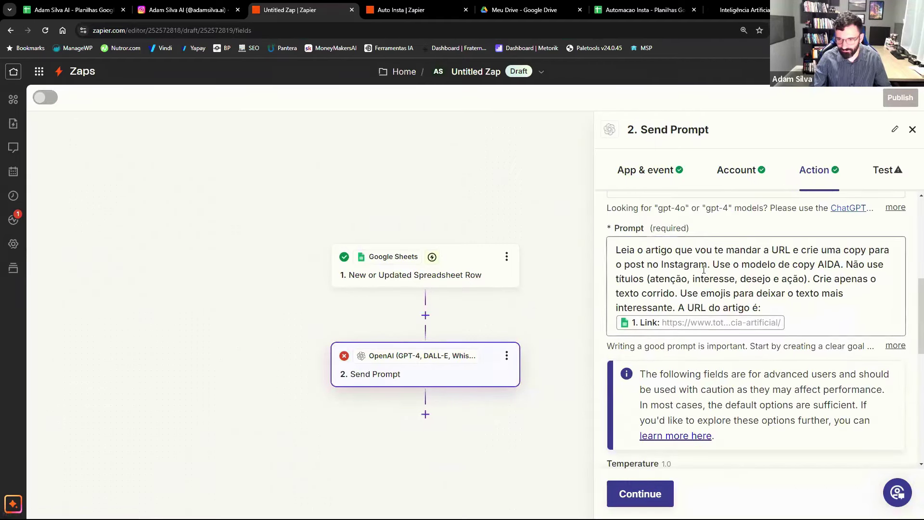
click(704, 269)
key(ctrl+a)
key(ctrl+c)
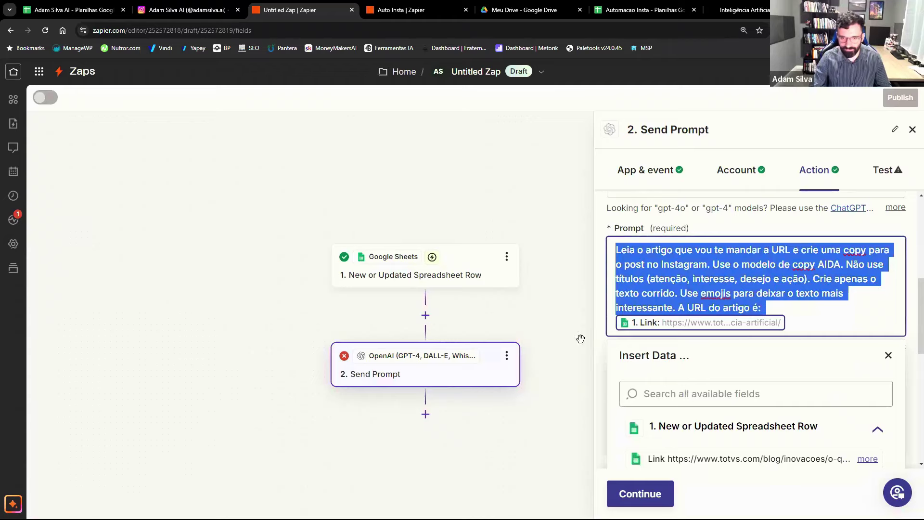
click(577, 367)
Delete the Send Prompt step from the Untitled Zap draft.
click(507, 356)
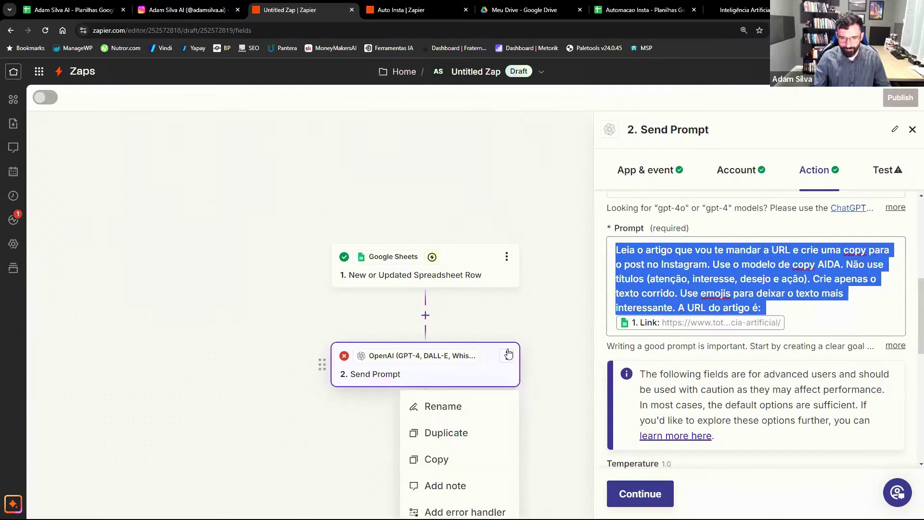
scroll(482, 433, down, 2)
click(470, 477)
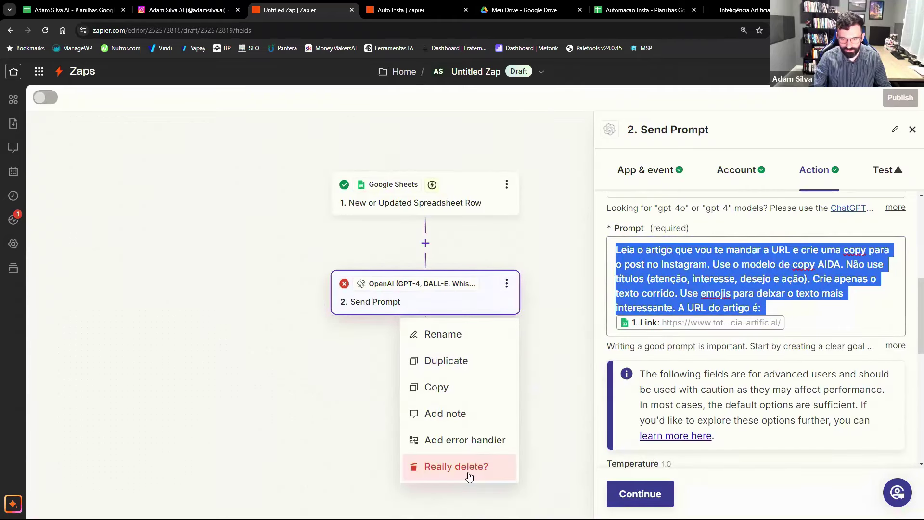
click(470, 467)
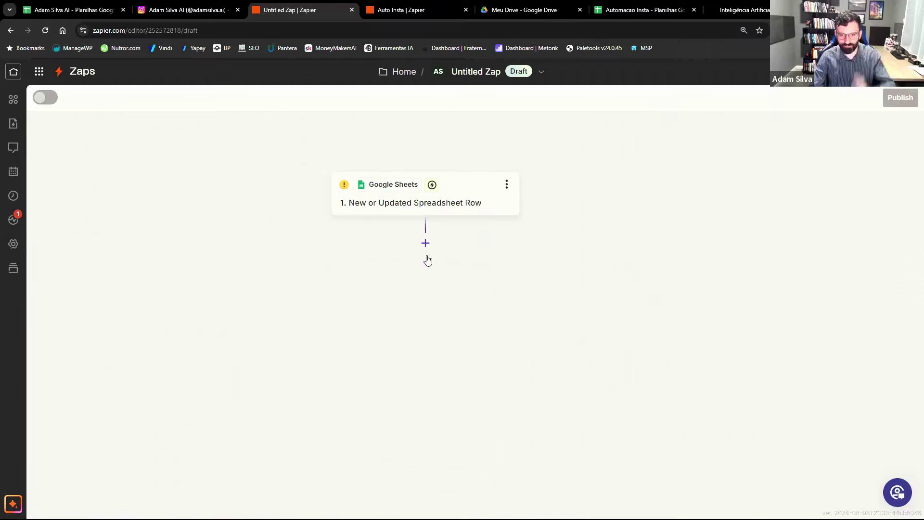
Add an action step after the Google Sheets trigger and choose ChatGPT as its app.
click(424, 244)
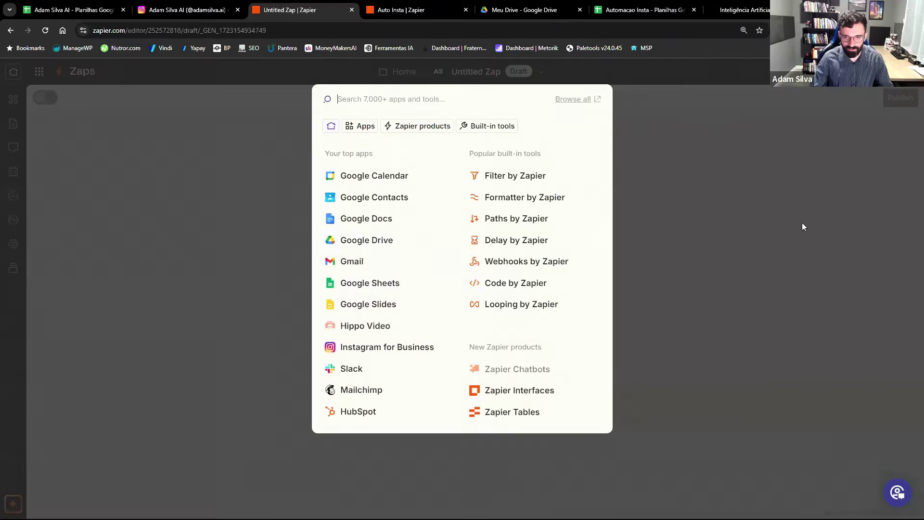
click(802, 227)
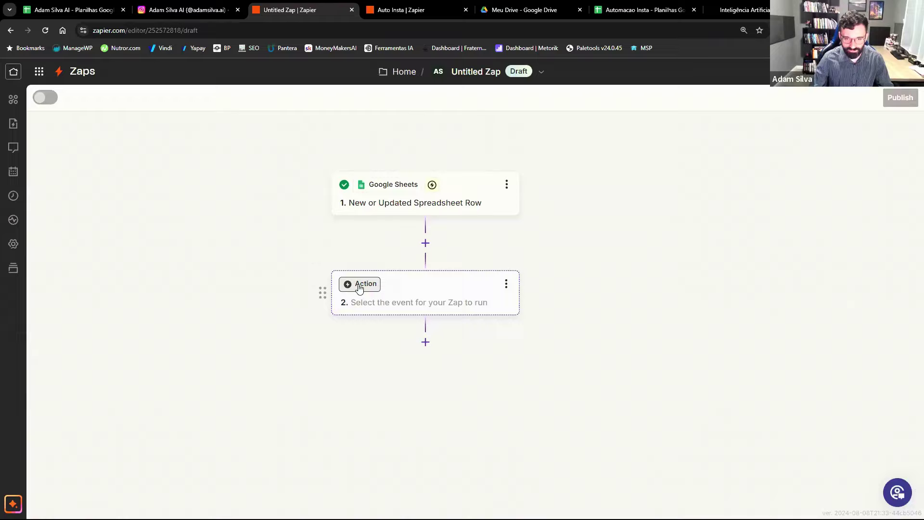
click(359, 286)
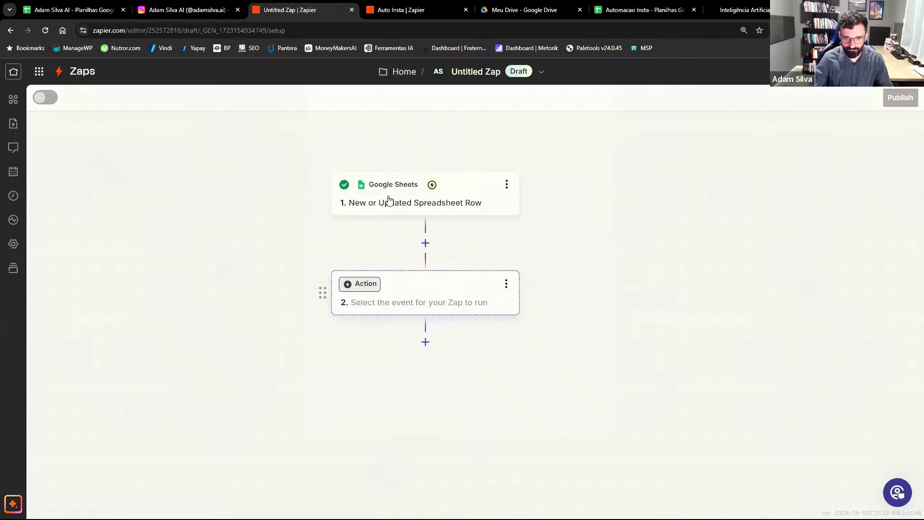
text(chat)
text(gpt)
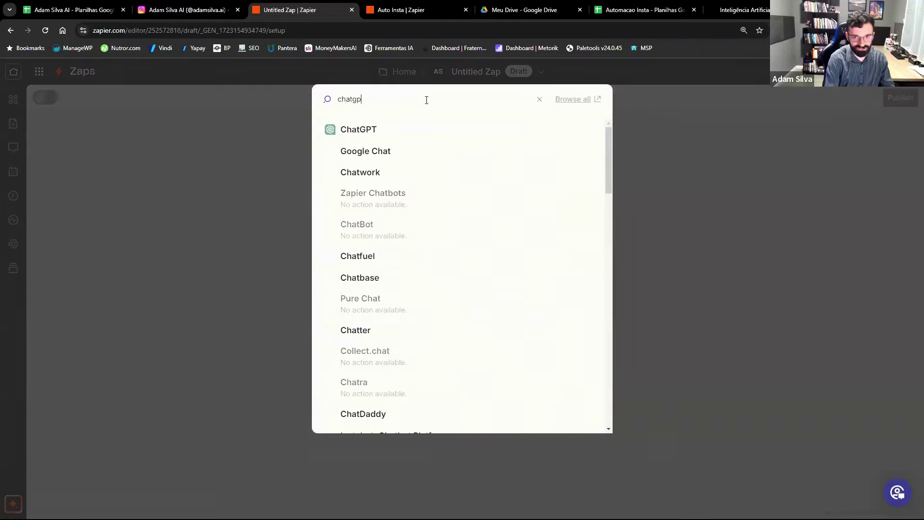
click(362, 129)
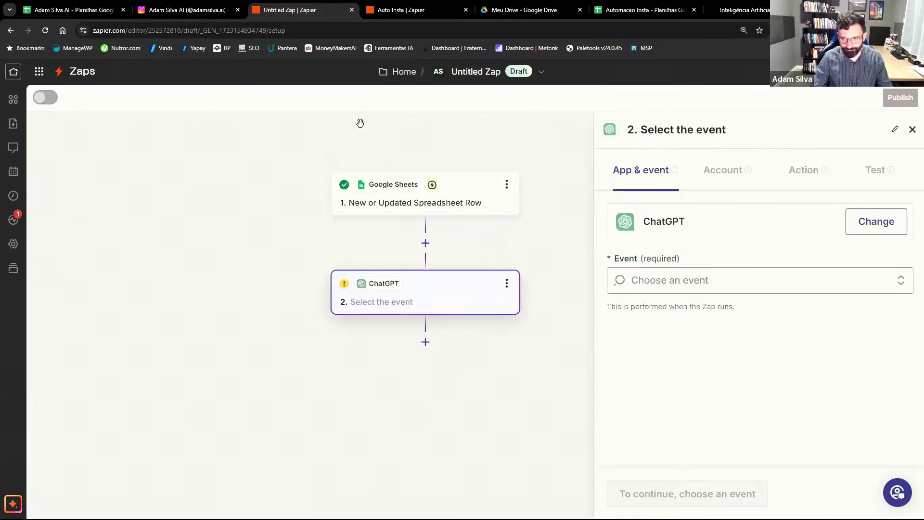
Set the ChatGPT step's event to Conversation and continue with the connected account to the action settings.
click(662, 281)
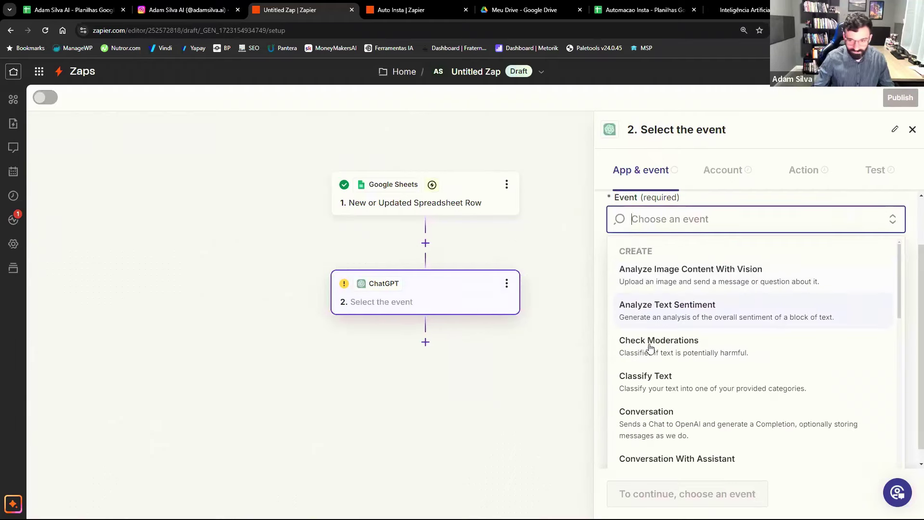
click(666, 428)
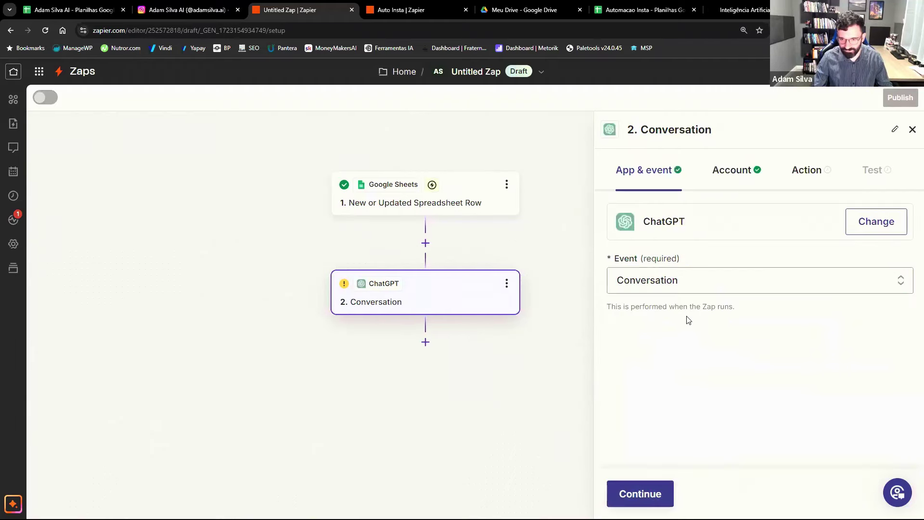
click(641, 498)
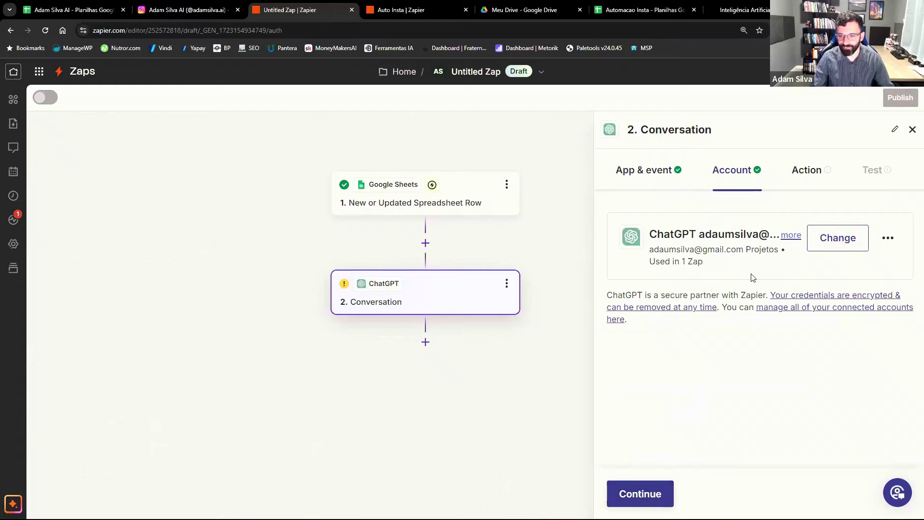
click(648, 494)
Paste the copied Instagram copy prompt into the User Message, keeping a single spreadsheet Link field at its end.
scroll(744, 352, down, 4)
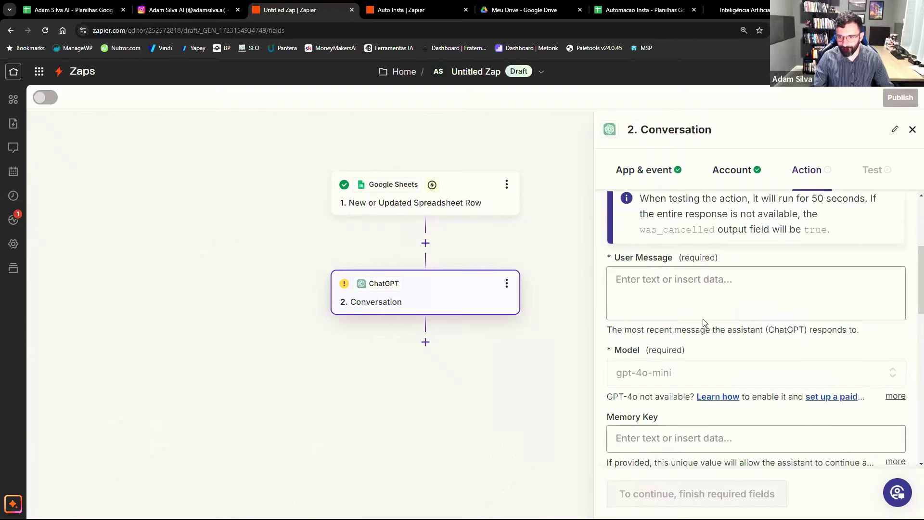
scroll(704, 322, up, 4)
scroll(706, 322, down, 3)
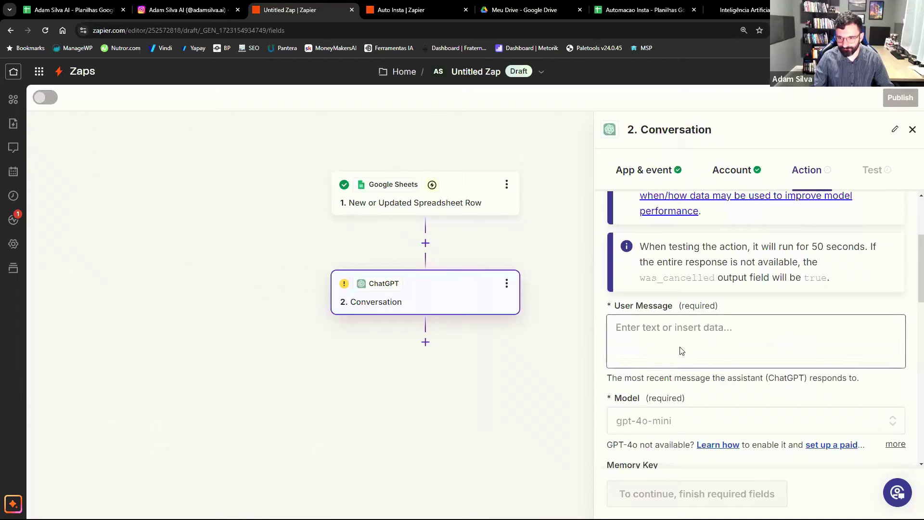
click(673, 334)
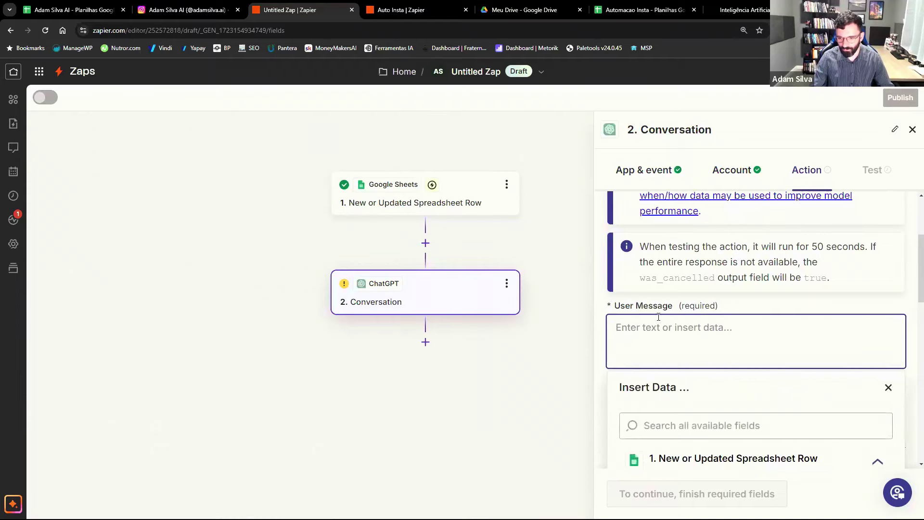
scroll(679, 289, down, 2)
scroll(684, 247, up, 1)
key(ctrl+v)
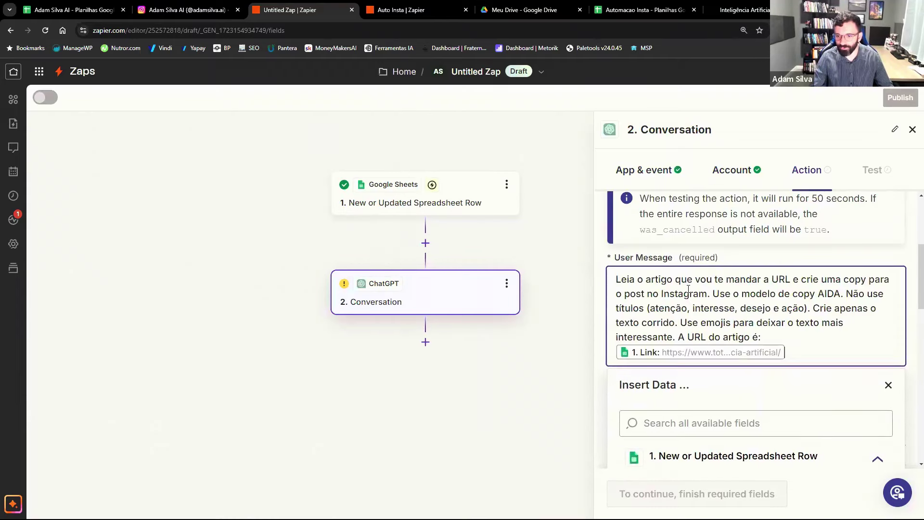
scroll(688, 289, down, 2)
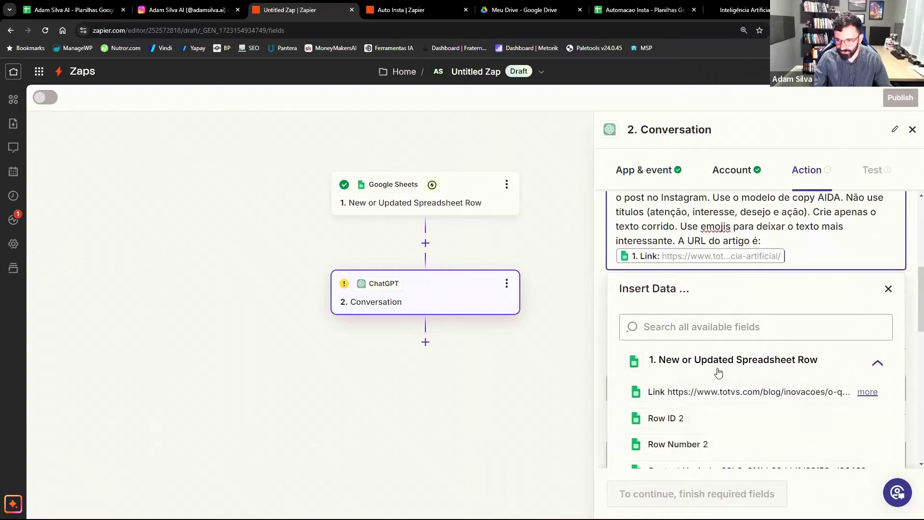
click(699, 392)
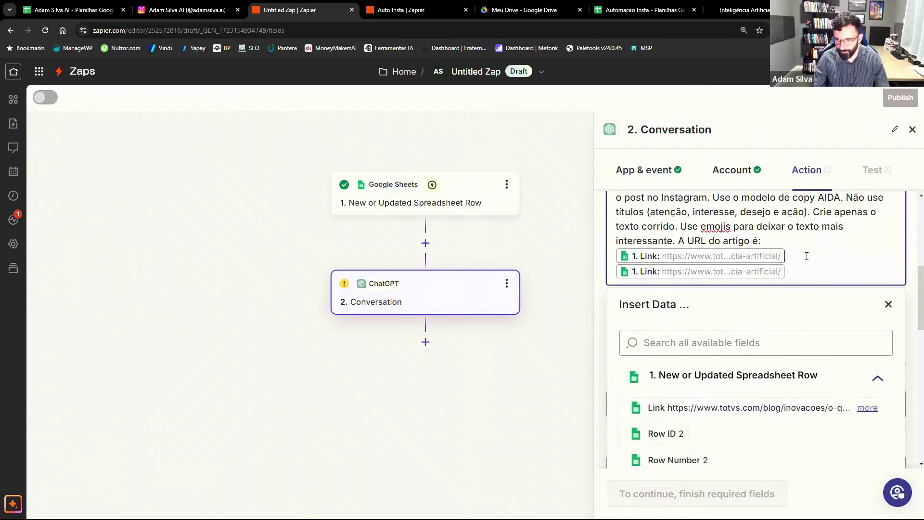
key(BackSpace)
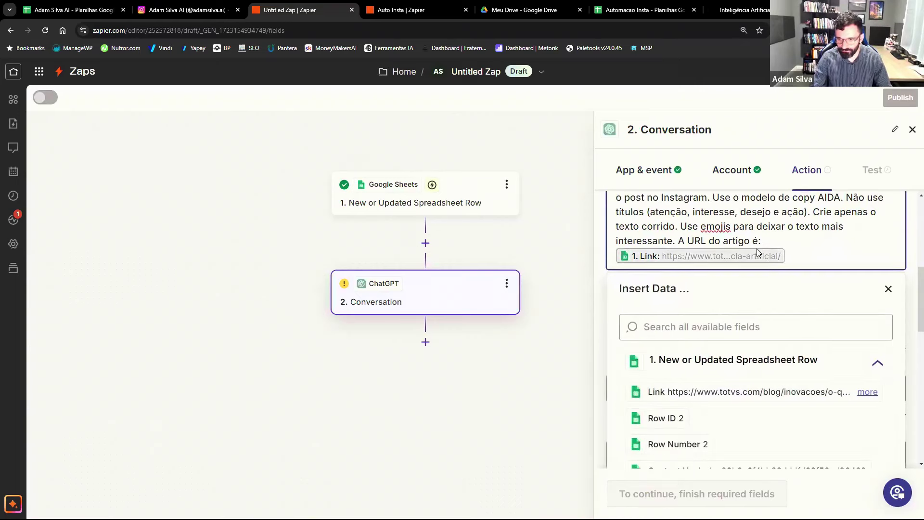
scroll(757, 248, down, 1)
click(889, 242)
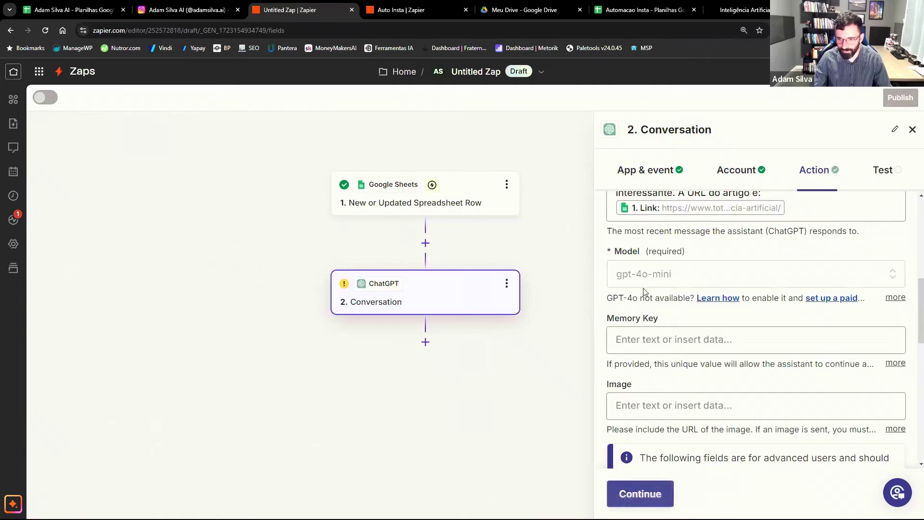
Choose gpt-4o-mini as the model of the Conversation step.
click(681, 273)
scroll(710, 342, down, 4)
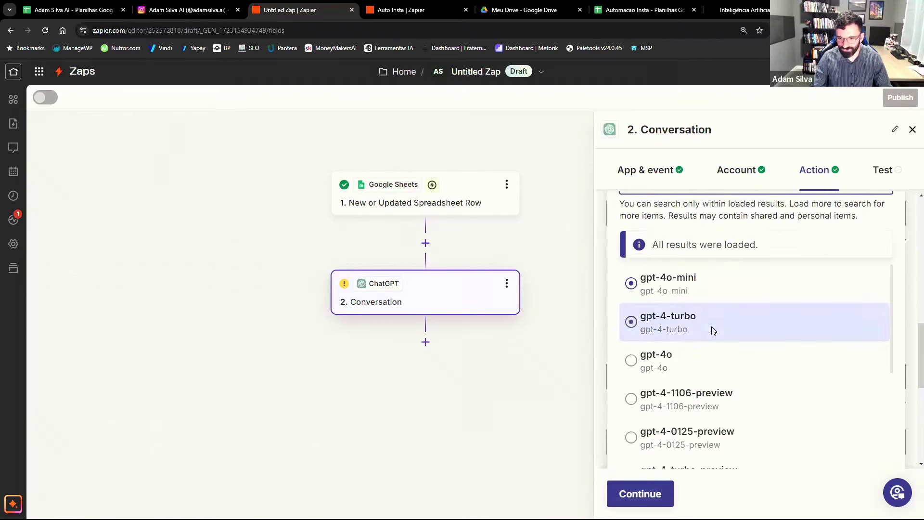
click(681, 290)
scroll(715, 296, up, 3)
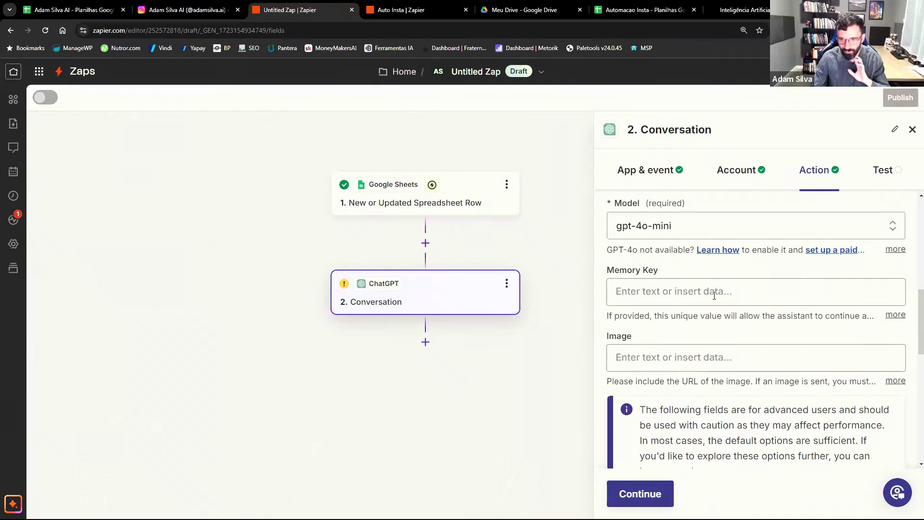
scroll(715, 295, down, 1)
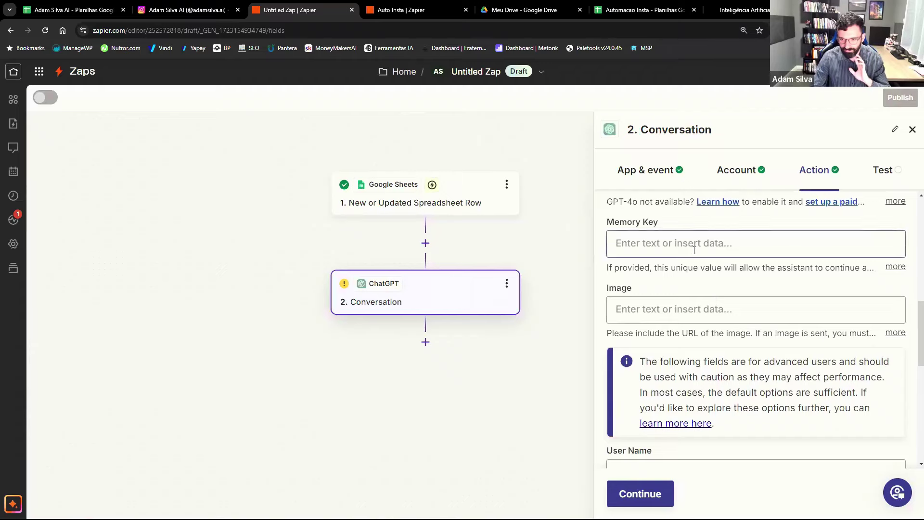
Replace the Assistant Instructions of the Conversation step with "Você é um copywriter especialista em posts para Instagram.".
scroll(668, 316, down, 2)
scroll(667, 315, down, 4)
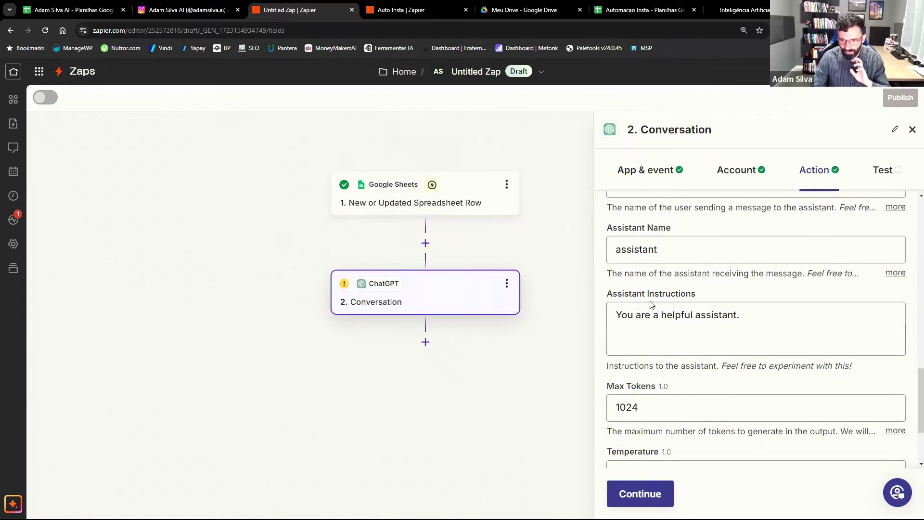
click(687, 317)
key(ctrl+a)
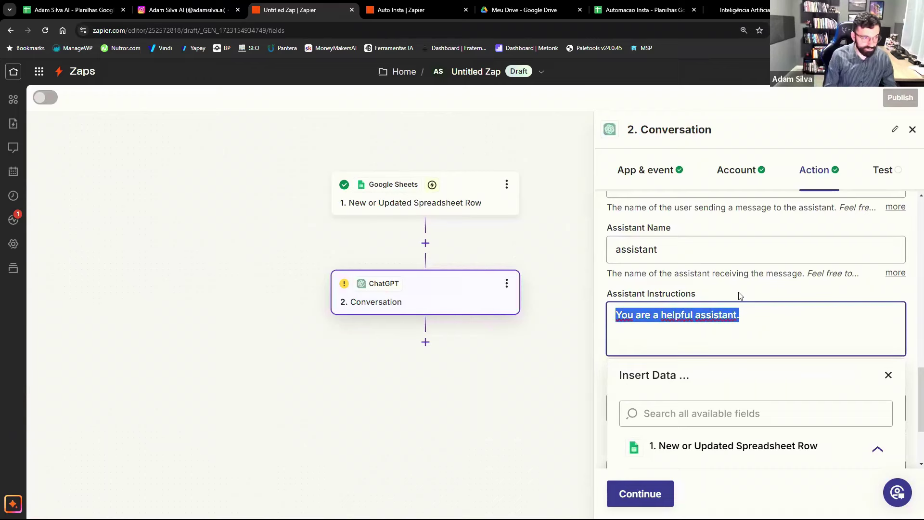
text(Voc)
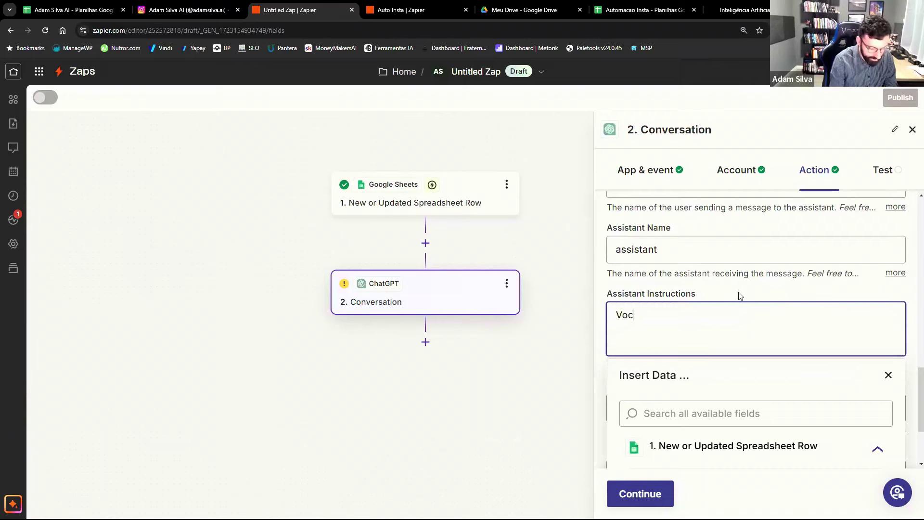
text(ê é um cop)
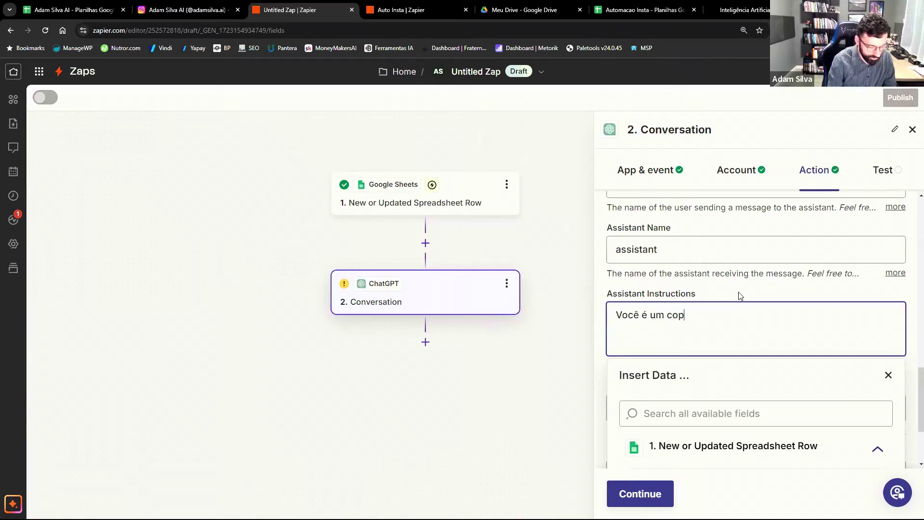
text(ywriter e)
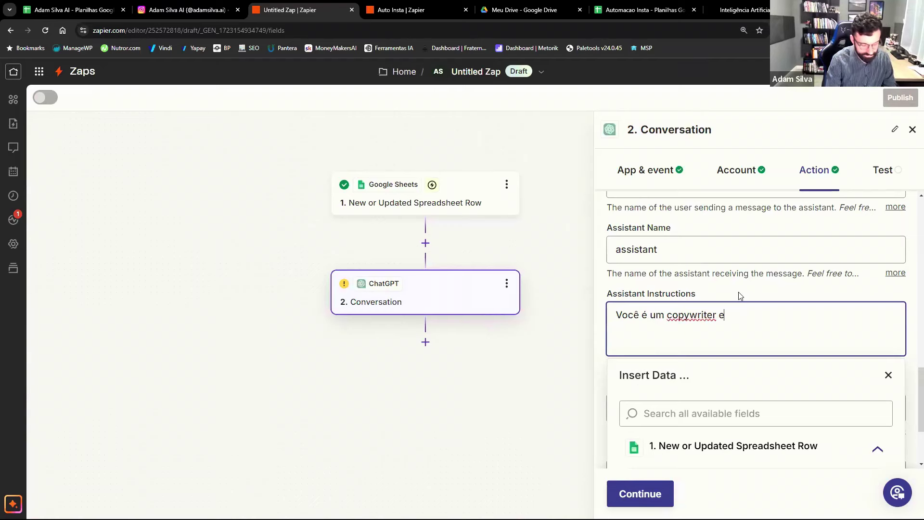
text(specialista em posts para In)
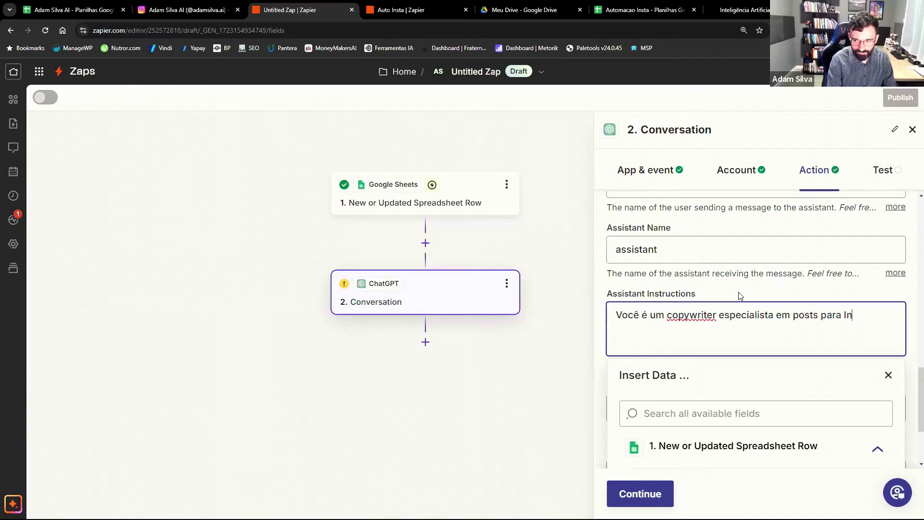
text(stagram)
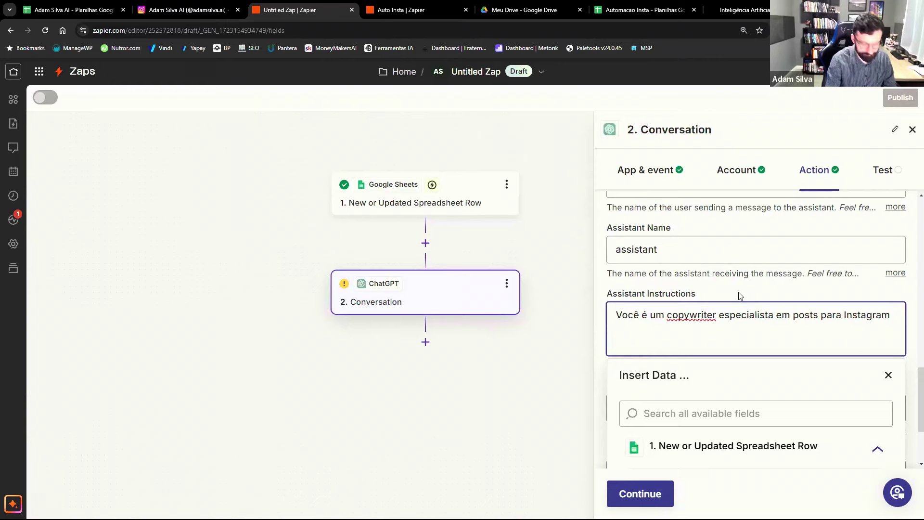
text(.)
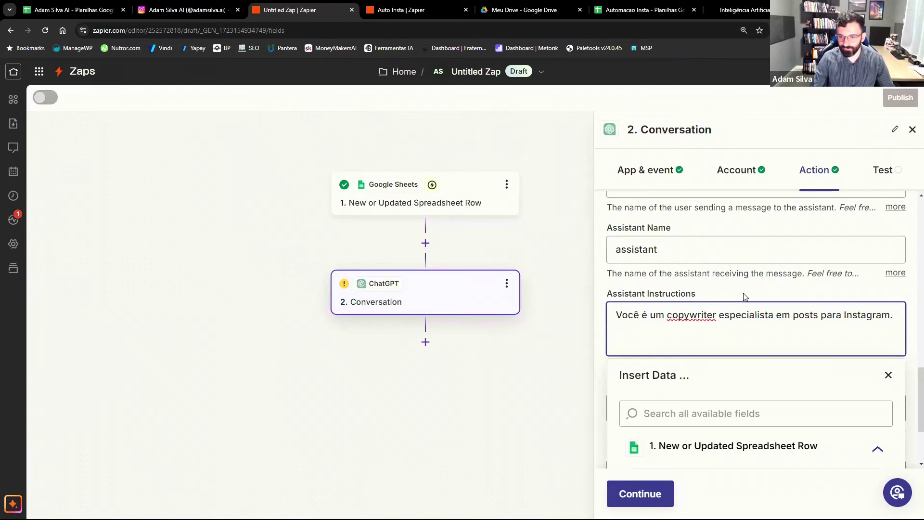
scroll(745, 294, down, 2)
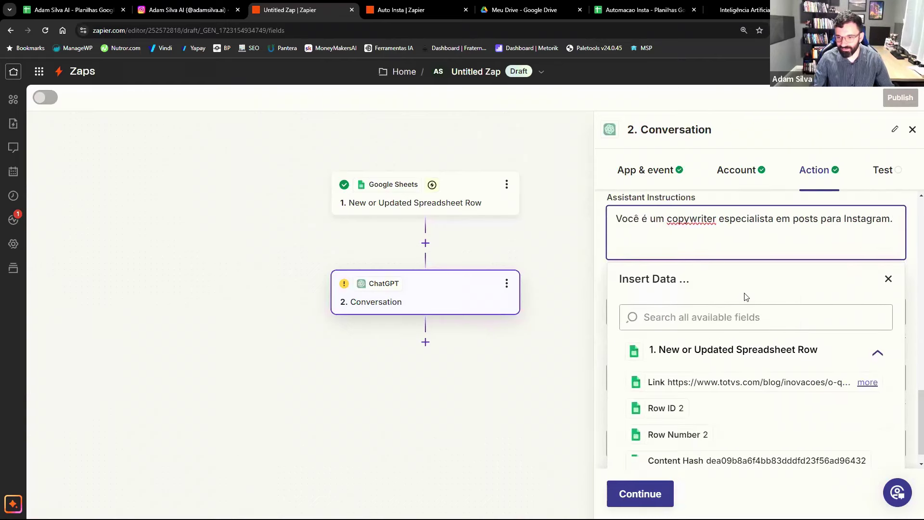
click(889, 280)
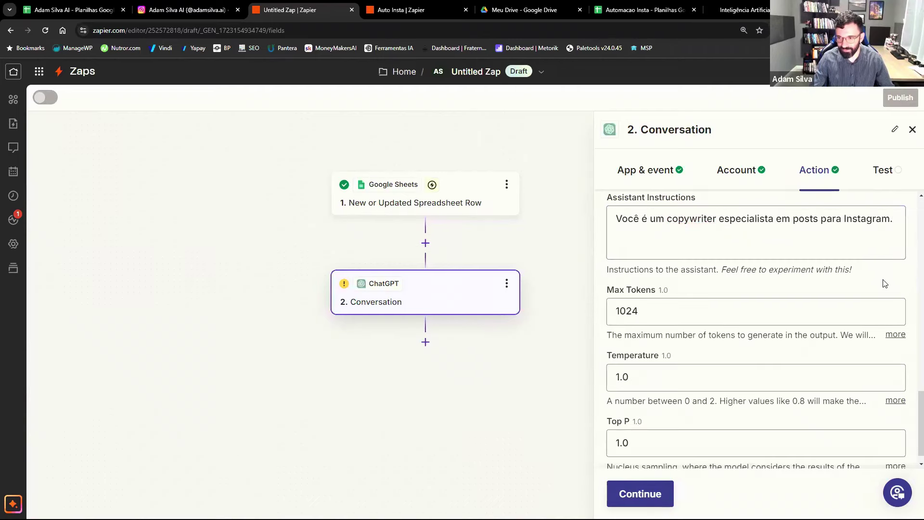
Set the Conversation step's Max Tokens to 2000 and its Temperature to 0.5.
double_click(663, 313)
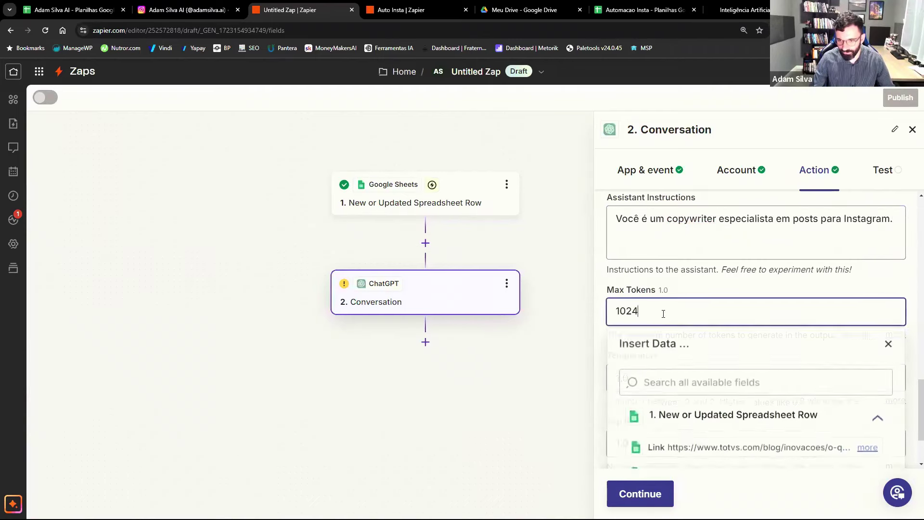
text(2000)
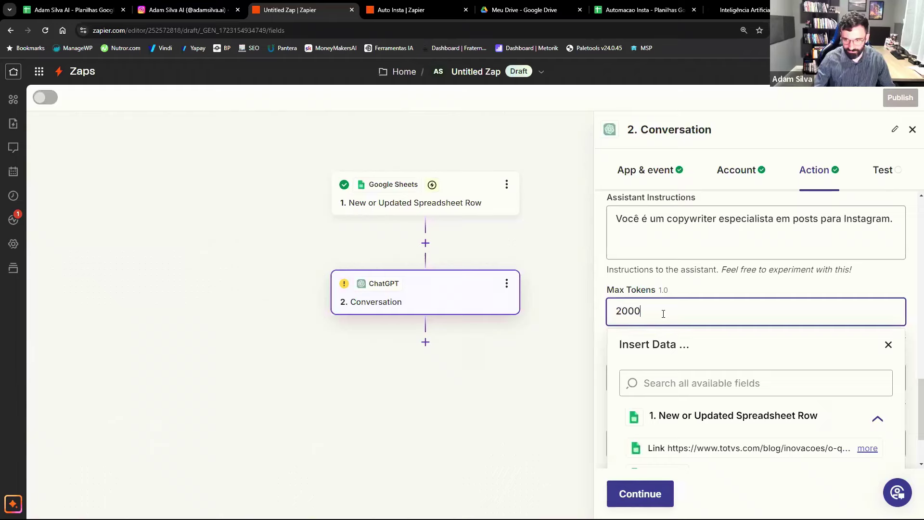
click(714, 286)
scroll(713, 284, down, 1)
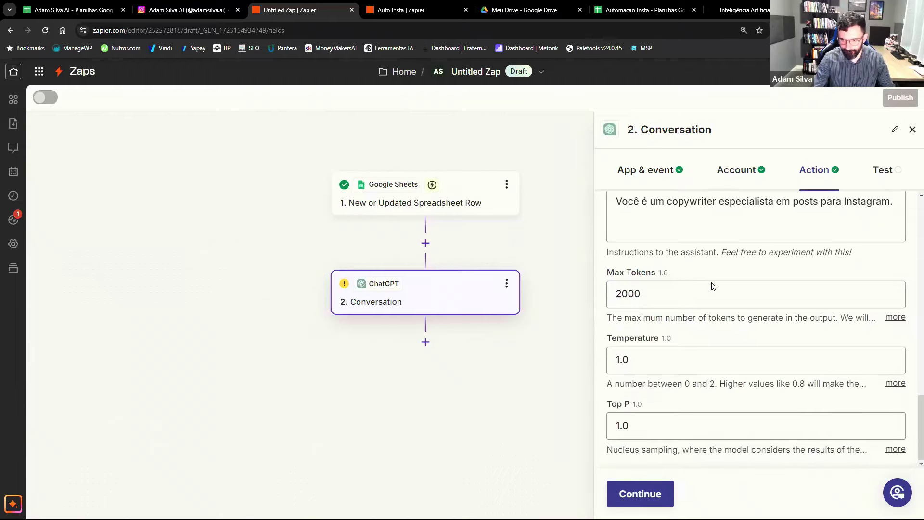
double_click(671, 360)
text(0.5)
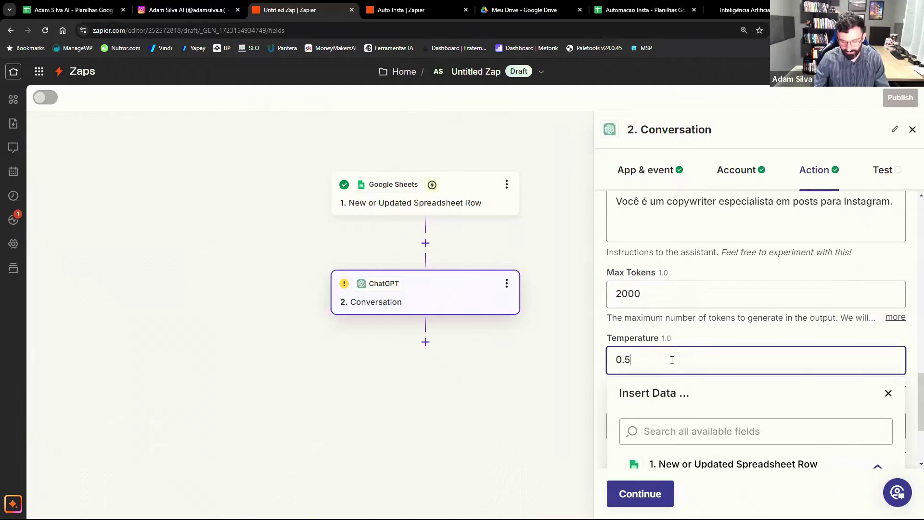
click(711, 342)
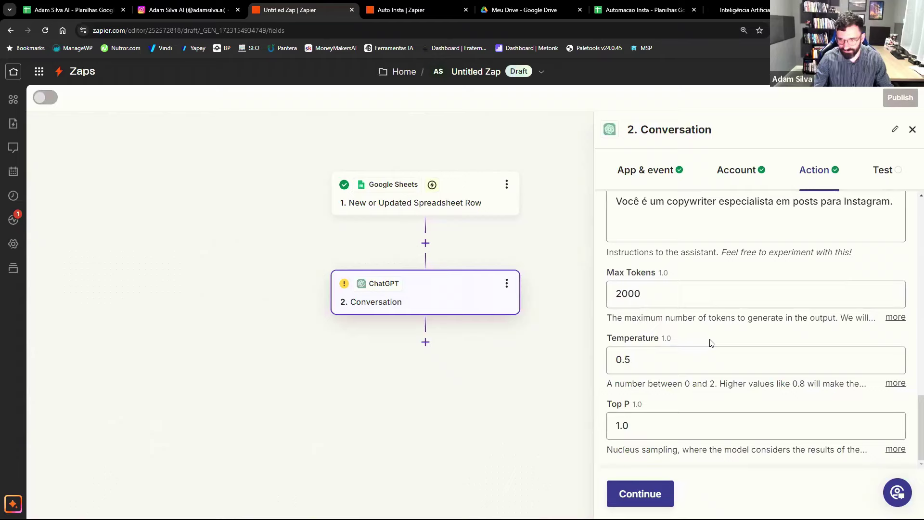
Continue to the Conversation step's test, check the outgoing data and run the test.
click(668, 489)
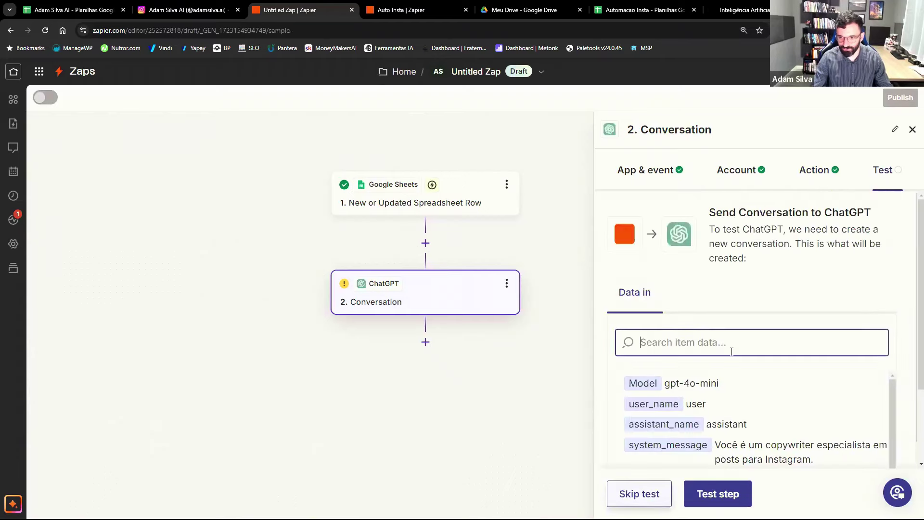
scroll(749, 292, down, 2)
scroll(751, 294, up, 3)
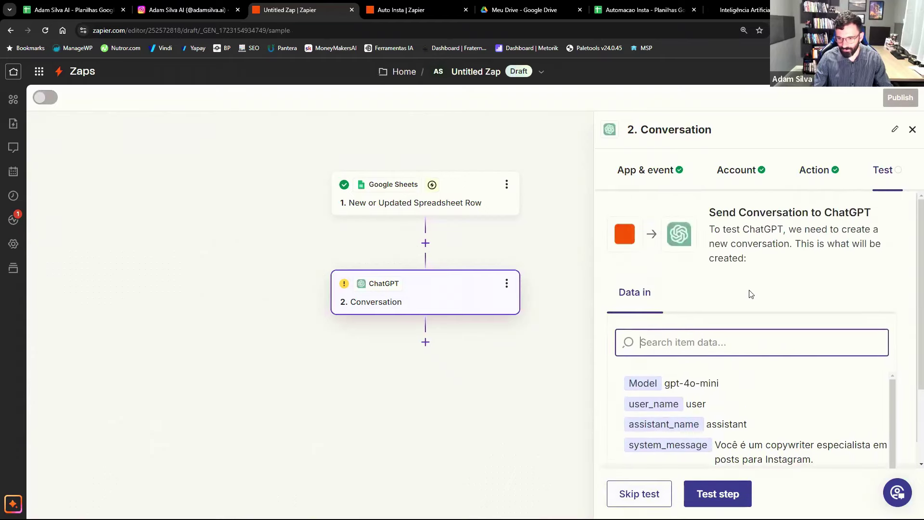
scroll(751, 295, down, 4)
scroll(751, 295, down, 1)
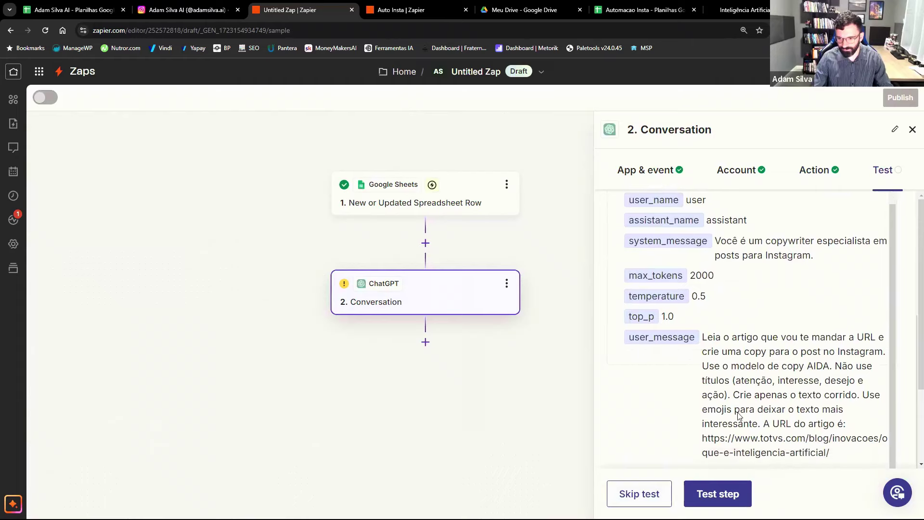
click(744, 496)
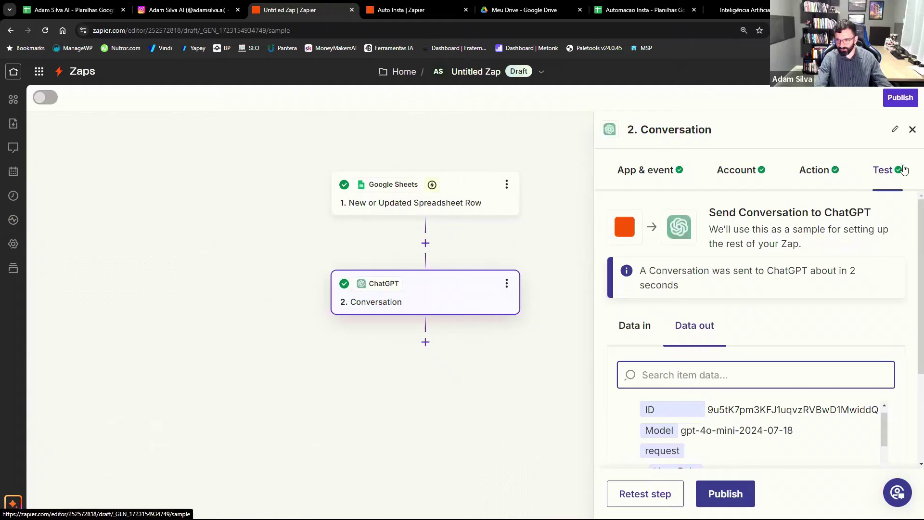
Examine ChatGPT's reply and message history in the test output, then close the Conversation step.
scroll(770, 309, down, 5)
scroll(766, 334, down, 3)
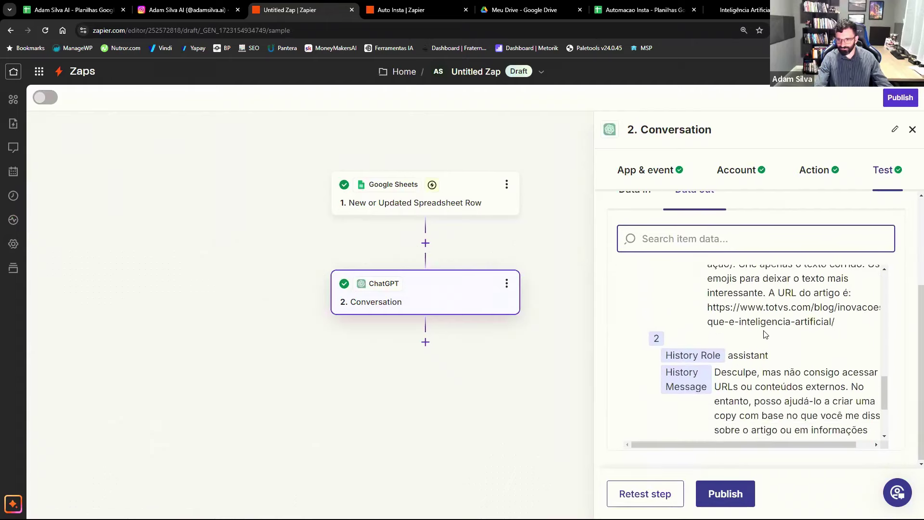
scroll(766, 335, up, 3)
scroll(766, 335, down, 2)
scroll(766, 334, down, 5)
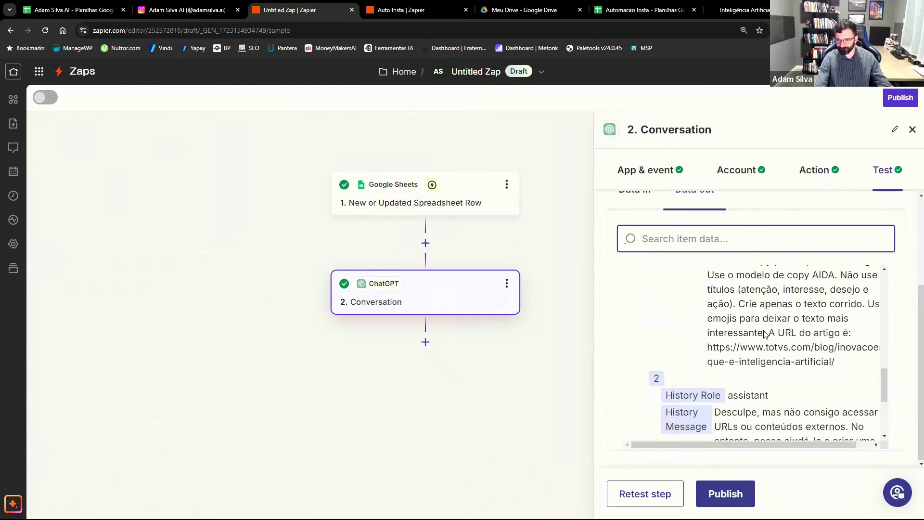
scroll(764, 331, up, 3)
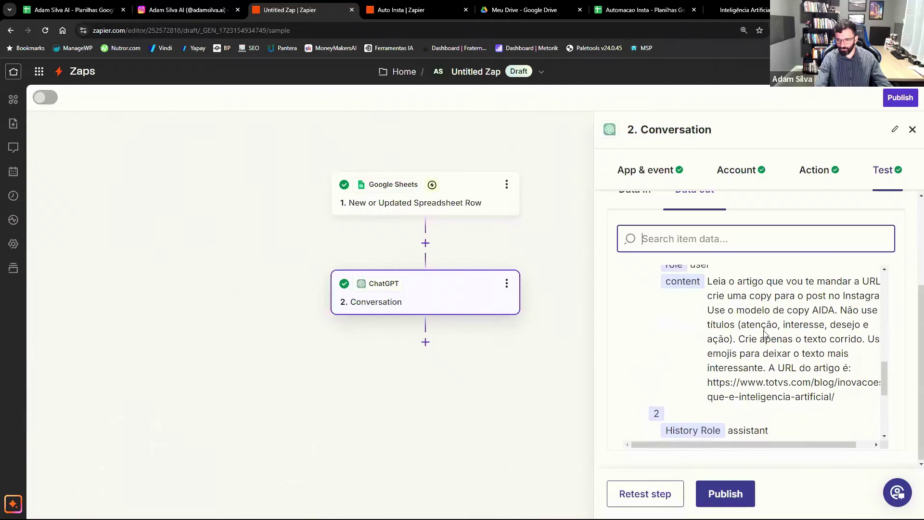
scroll(765, 334, down, 3)
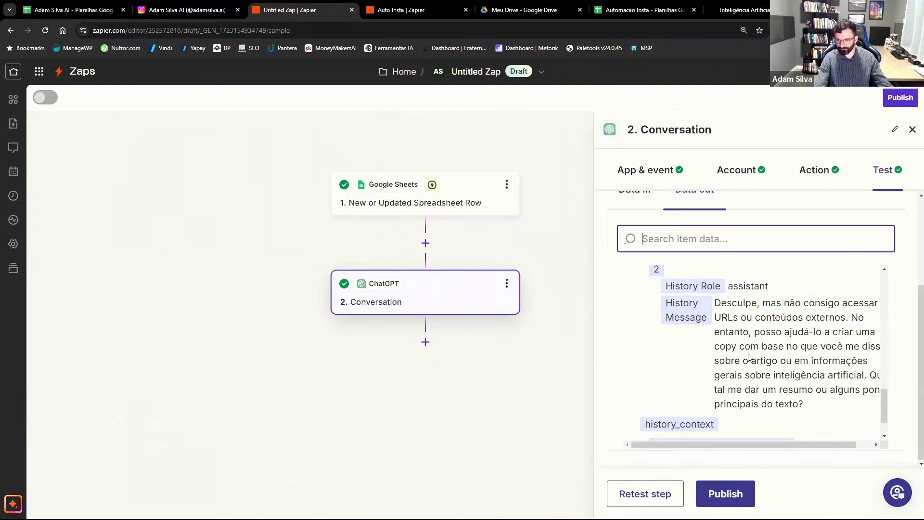
scroll(730, 360, down, 1)
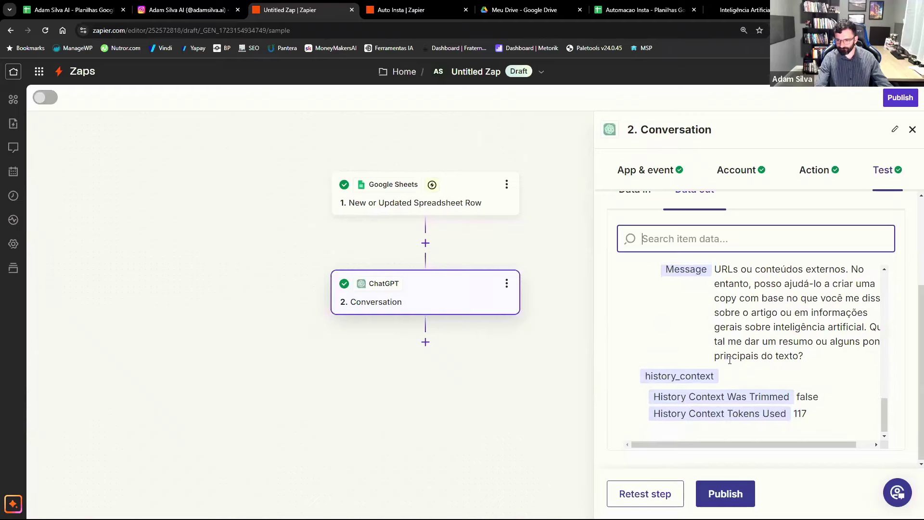
scroll(730, 360, up, 4)
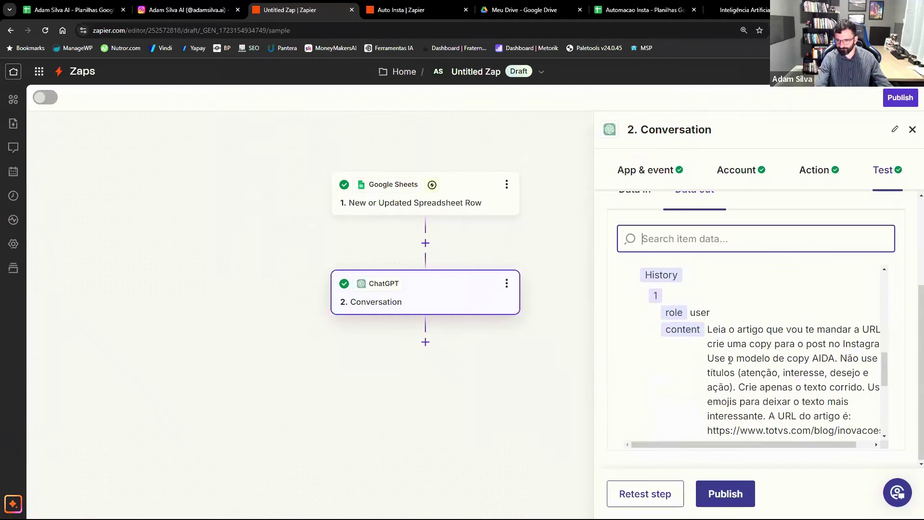
scroll(730, 360, up, 5)
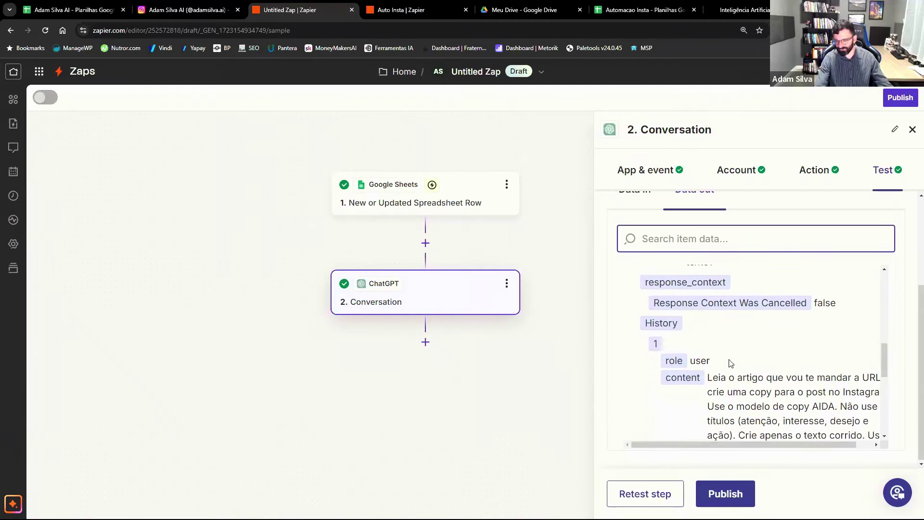
scroll(730, 362, up, 1)
scroll(730, 361, down, 2)
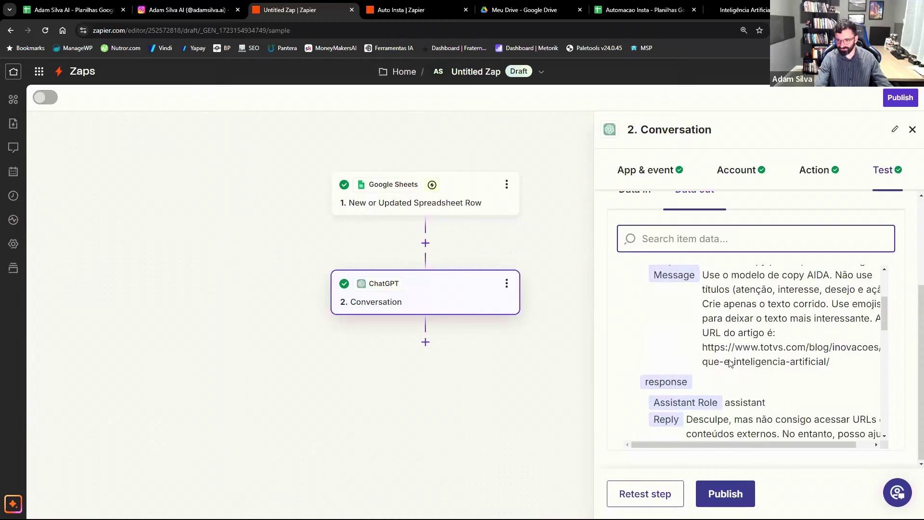
scroll(730, 361, up, 3)
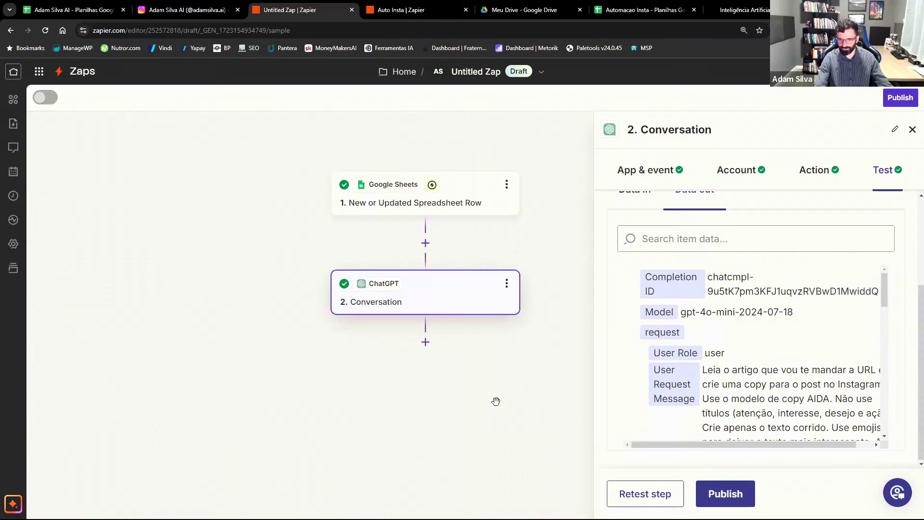
click(912, 129)
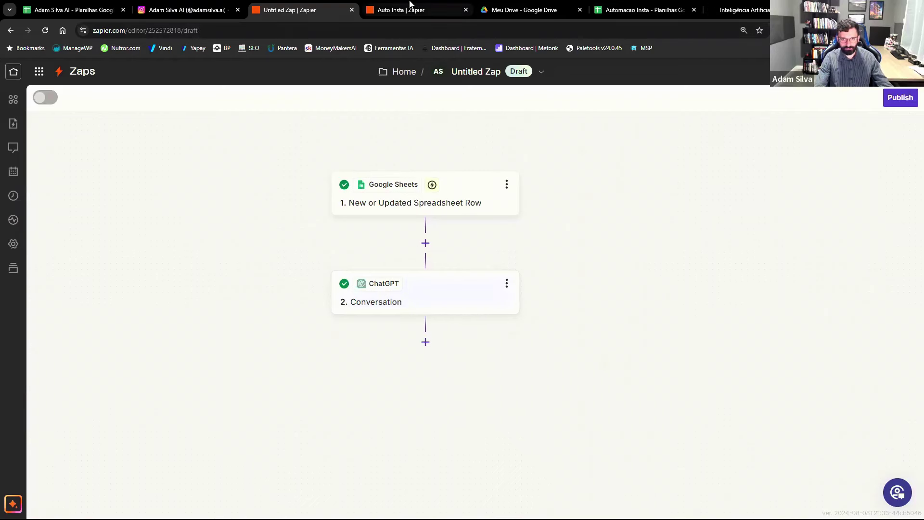
Check the User Message and model of the Conversation step in the Auto Insta Zap and return to the Untitled Zap.
click(410, 6)
click(737, 170)
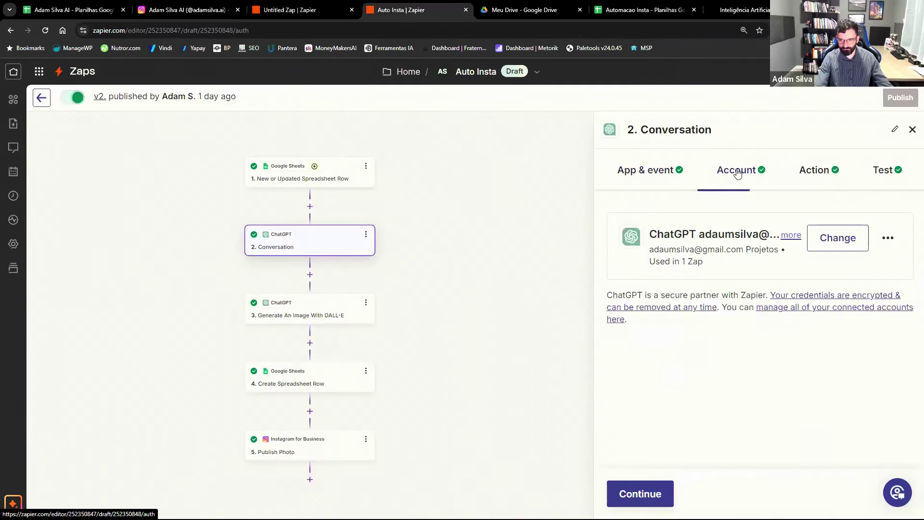
click(810, 172)
scroll(729, 346, down, 5)
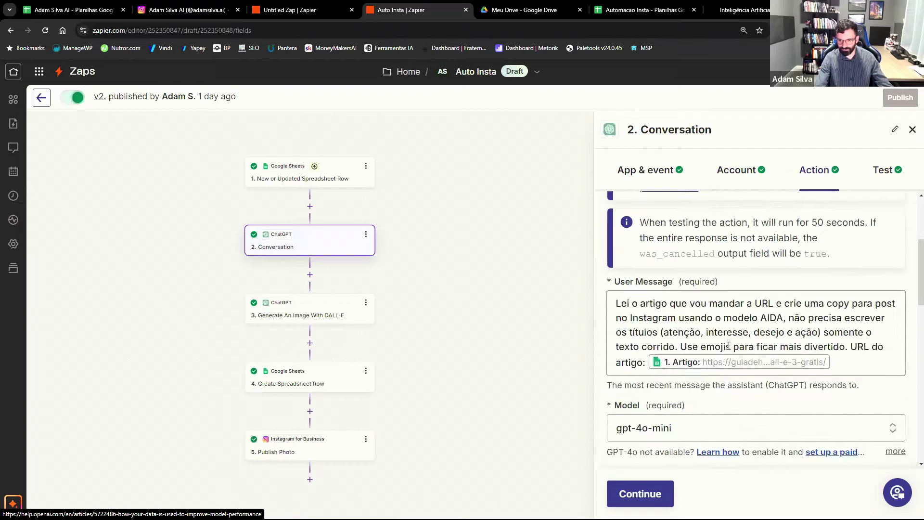
scroll(729, 346, up, 2)
click(290, 10)
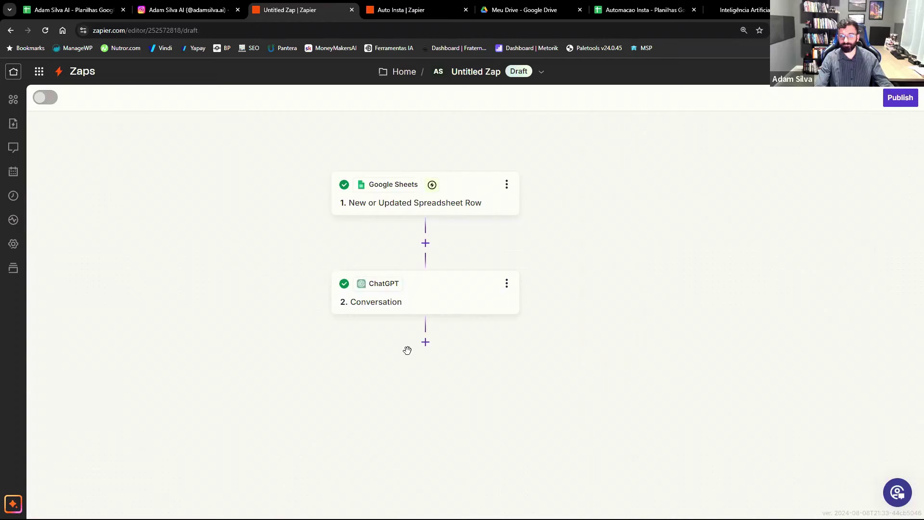
Switch to Google Drive, create a blank Google Sheets spreadsheet and name it "Teste Insta".
mouse_move(549, 6)
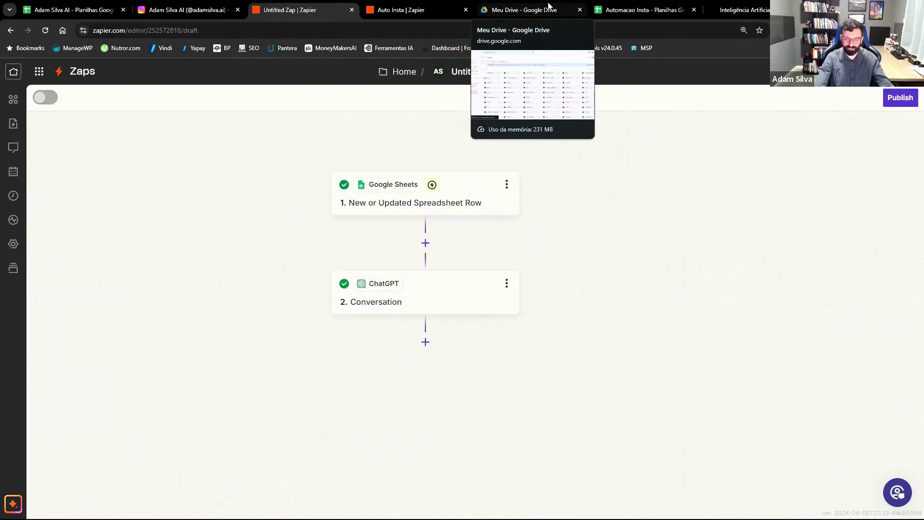
click(549, 6)
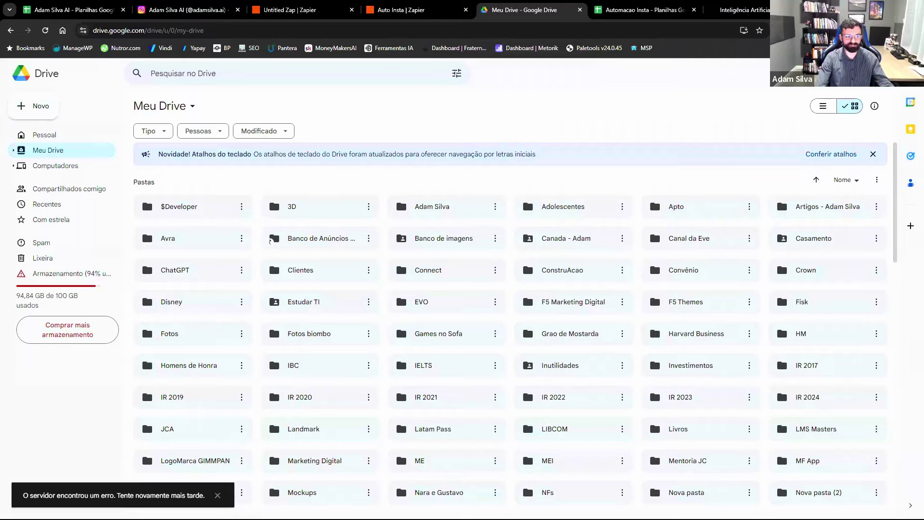
click(38, 106)
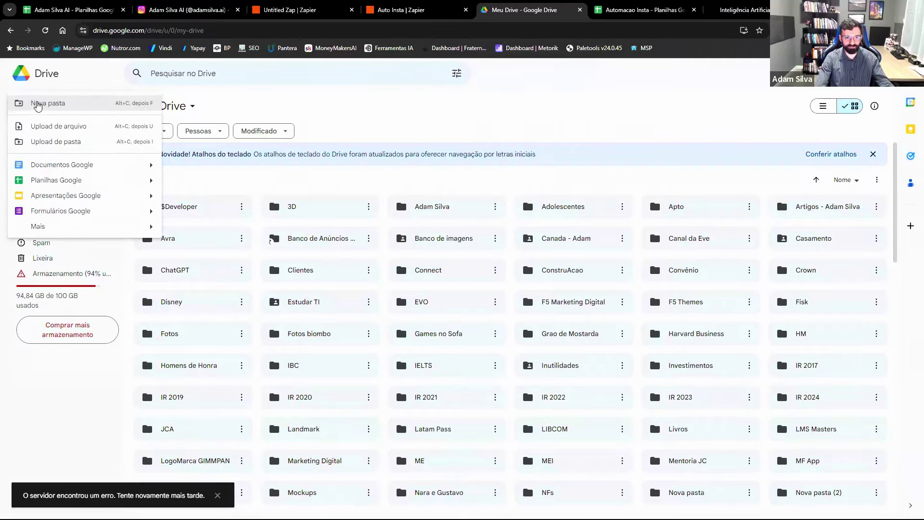
click(69, 181)
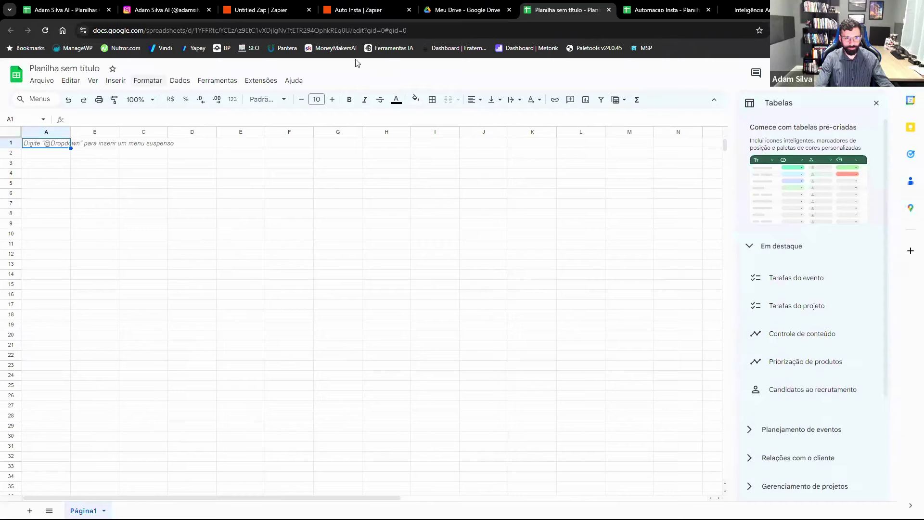
click(68, 67)
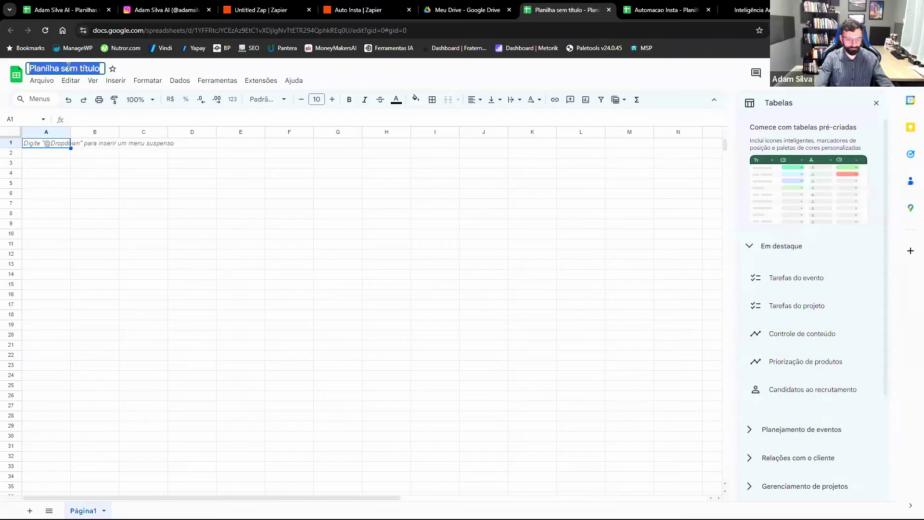
text(Teste)
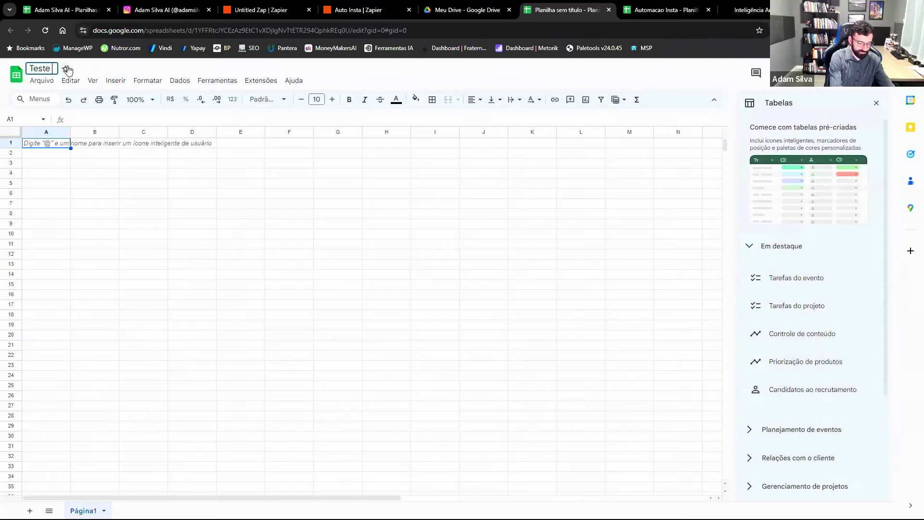
text( Insta)
key(Return)
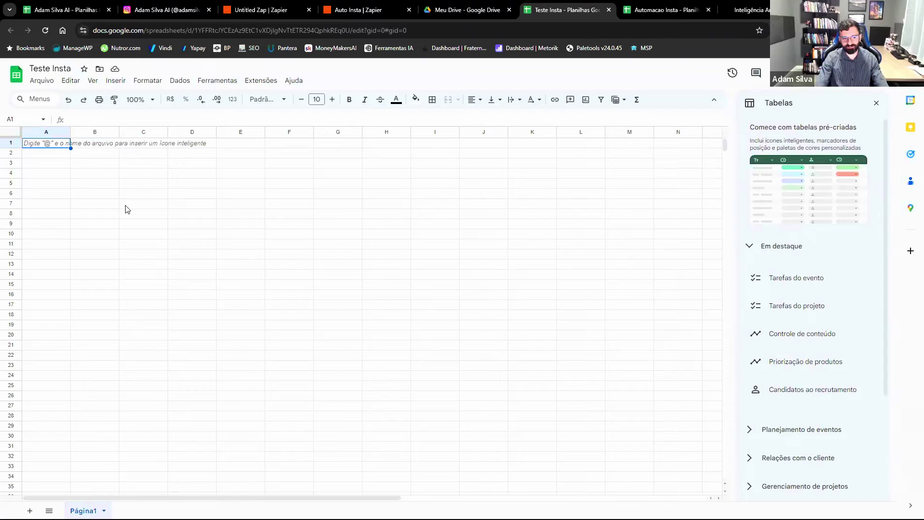
Enter the column headers Copy in A1 and Imagem in B1 of the Teste Insta spreadsheet.
text(Copy)
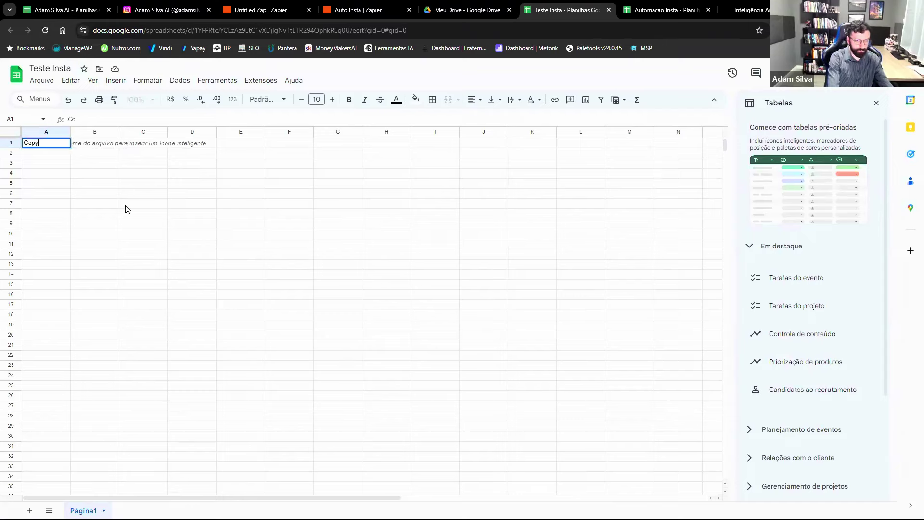
key(Tab)
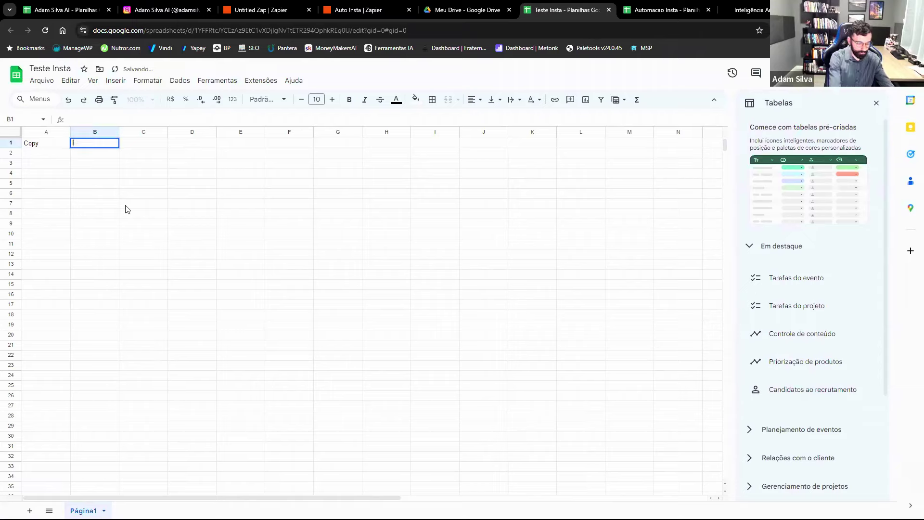
text(Imagem)
key(Return)
key(Up)
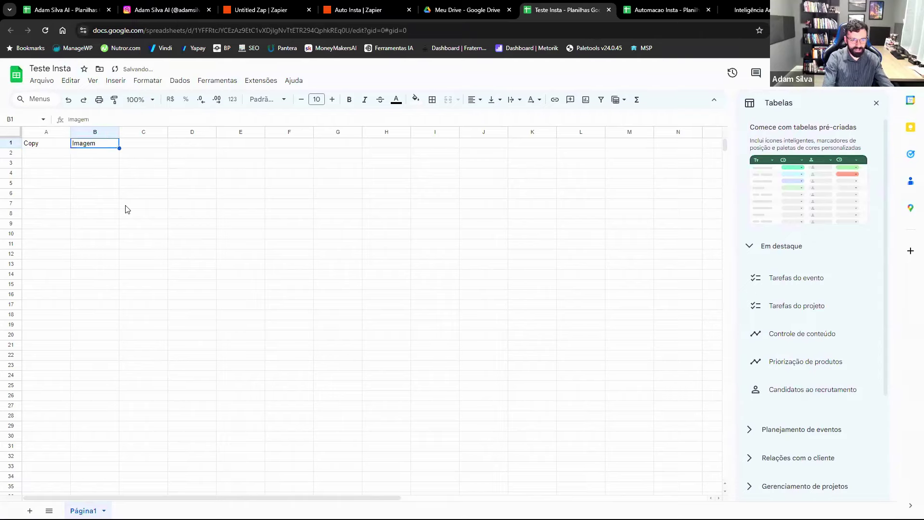
key(Left)
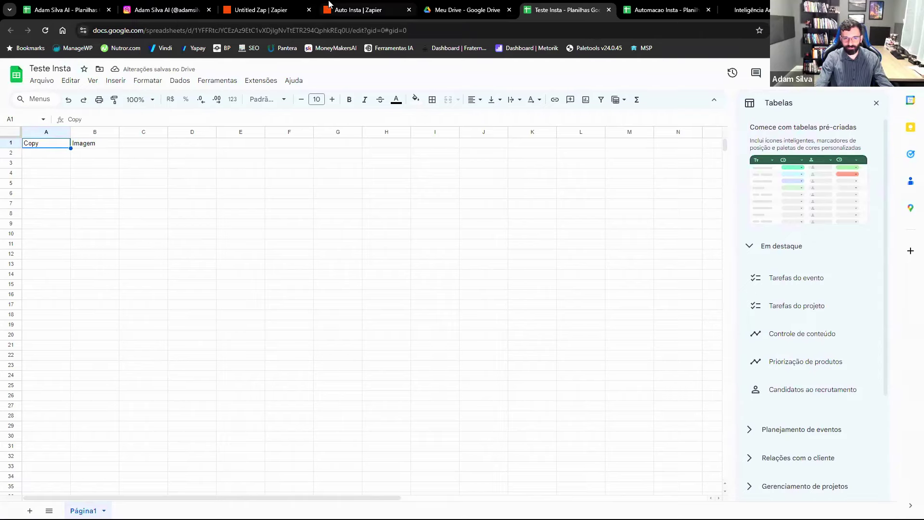
In the Untitled Zap, add a Google Sheets Create Spreadsheet Row action after the Conversation step, keeping the connected account.
click(299, 5)
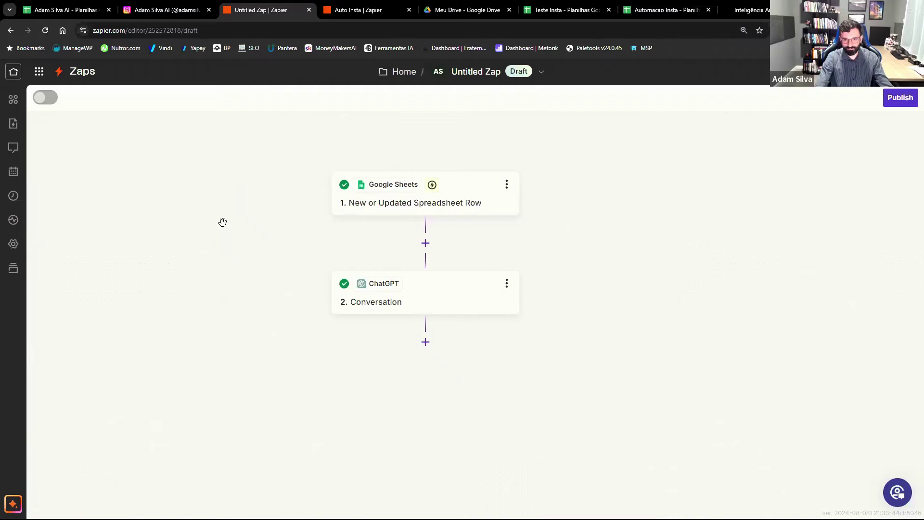
click(426, 343)
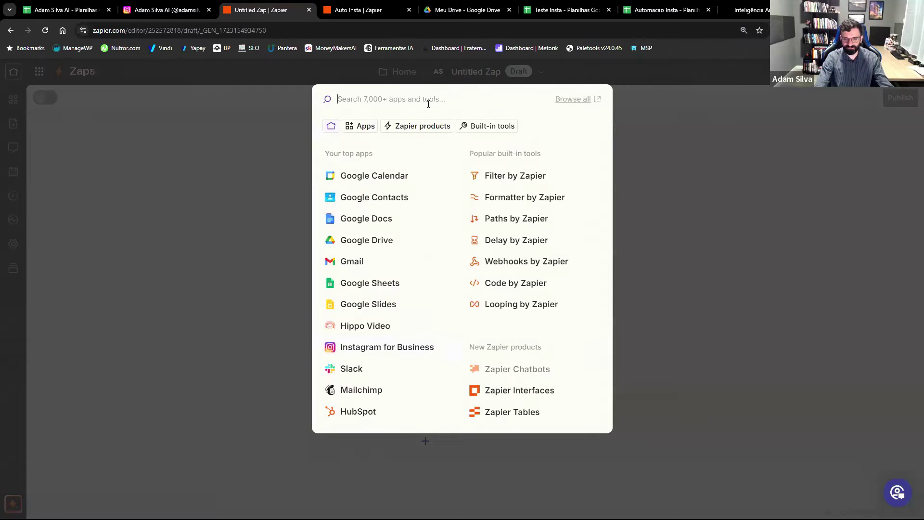
click(370, 284)
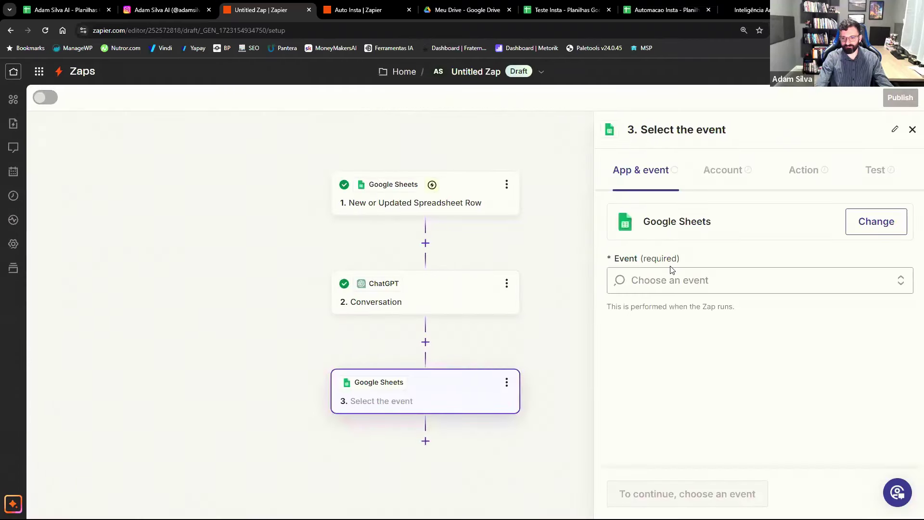
click(657, 283)
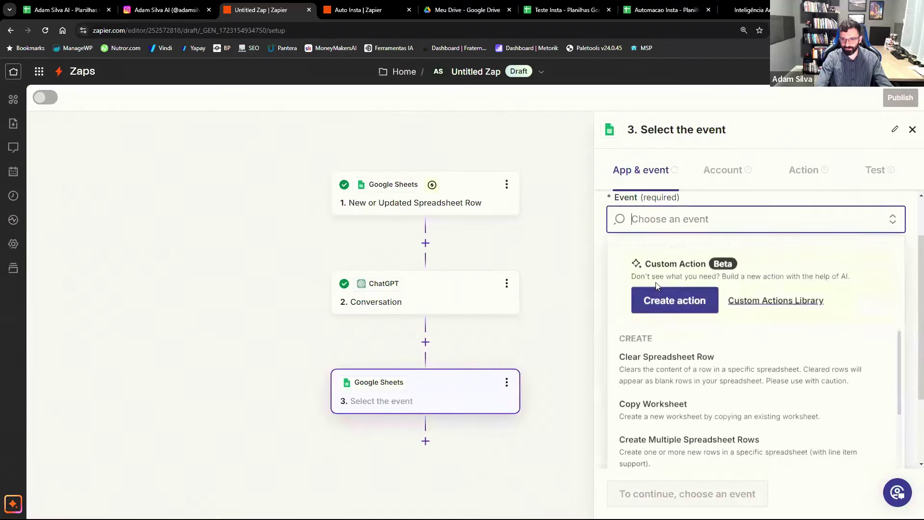
scroll(702, 371, down, 3)
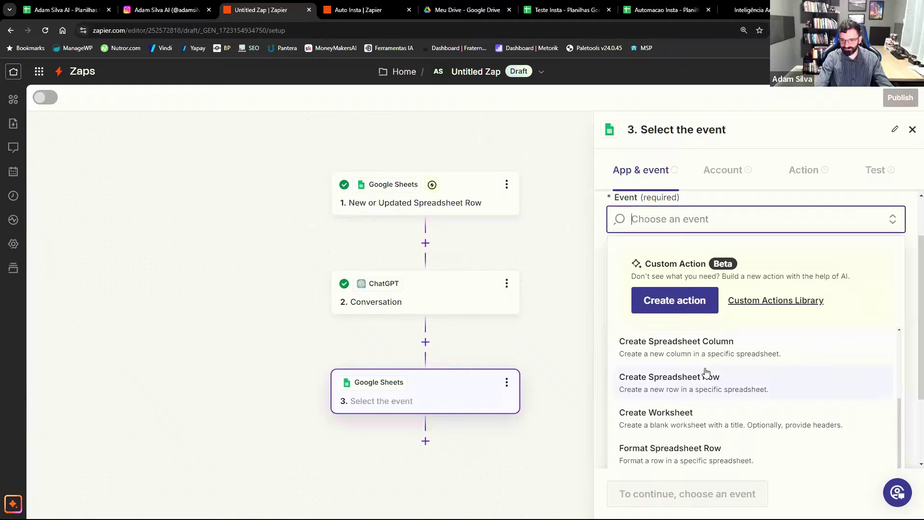
scroll(704, 373, down, 4)
scroll(713, 374, up, 4)
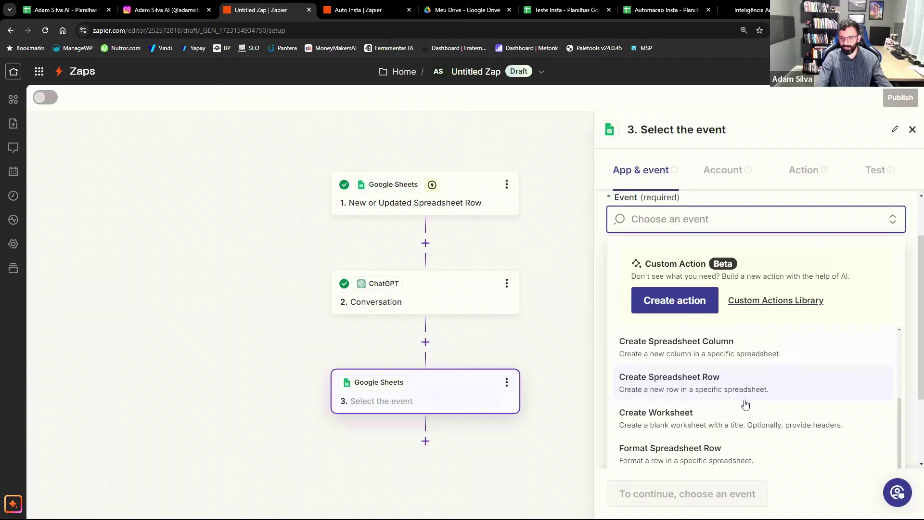
click(712, 396)
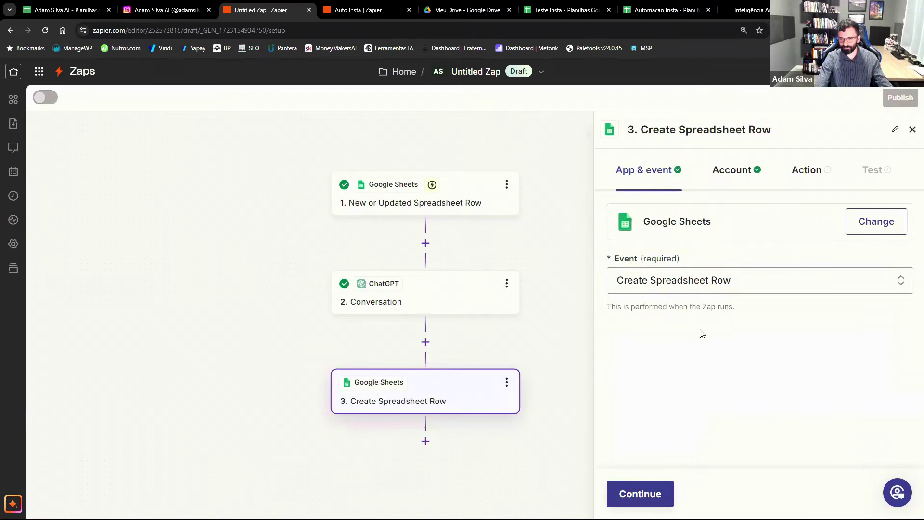
click(646, 494)
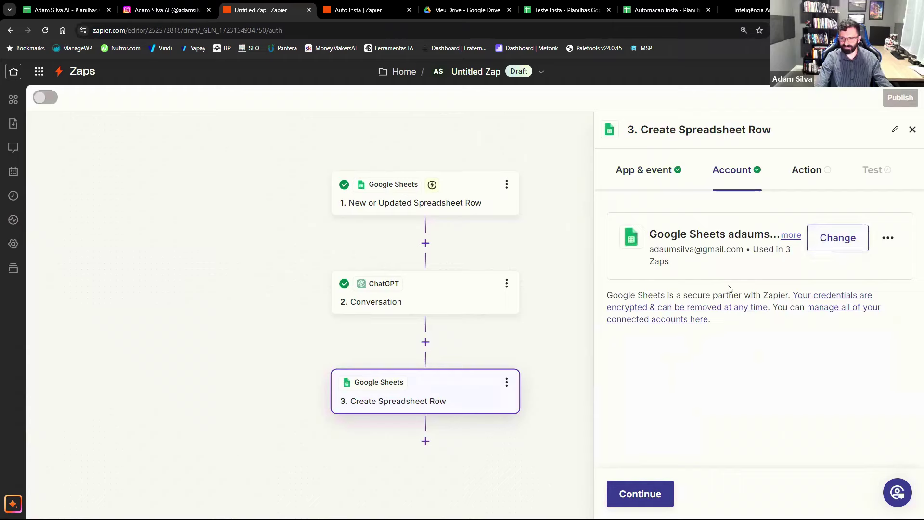
click(642, 494)
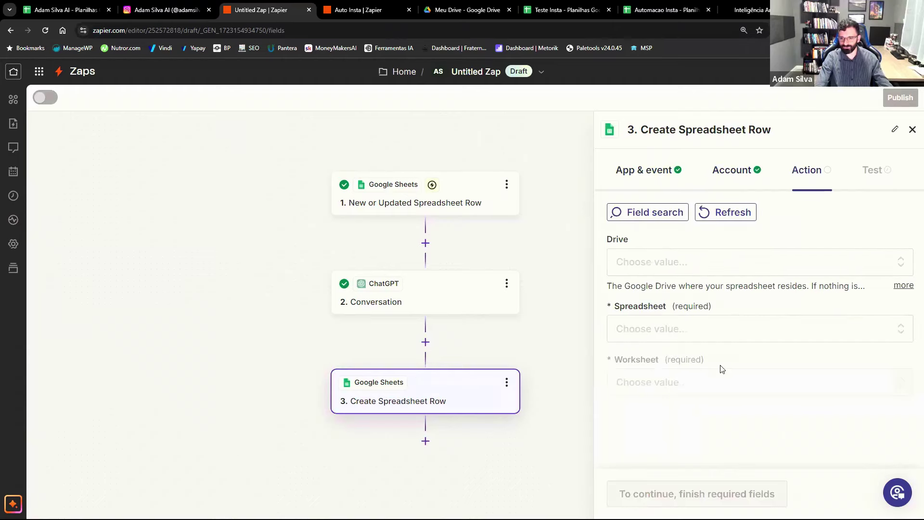
Set the Create Spreadsheet Row step's drive to My Google Drive, its spreadsheet to Teste Insta and its worksheet to Página1.
click(661, 260)
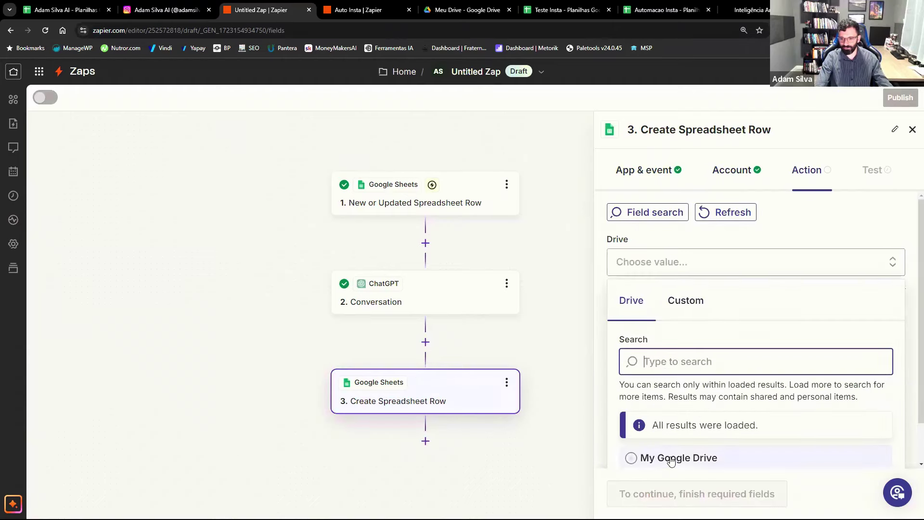
click(672, 459)
click(695, 330)
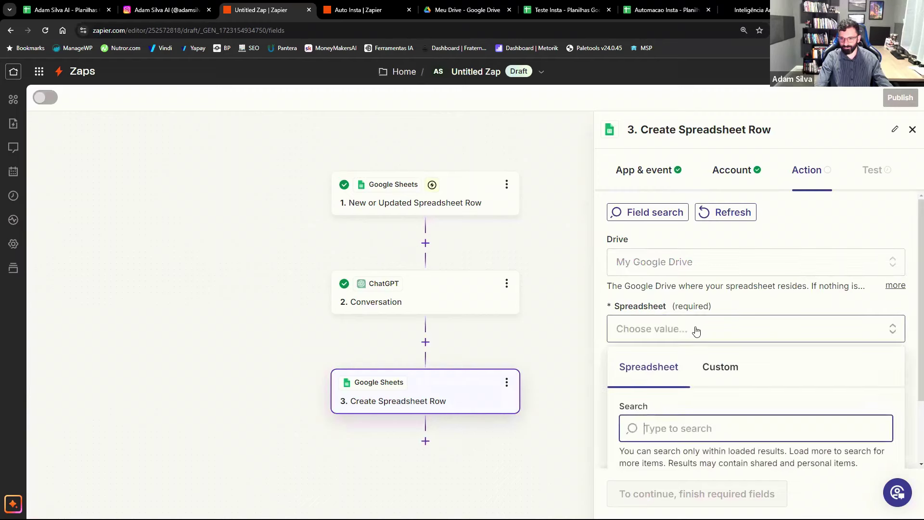
text(tes)
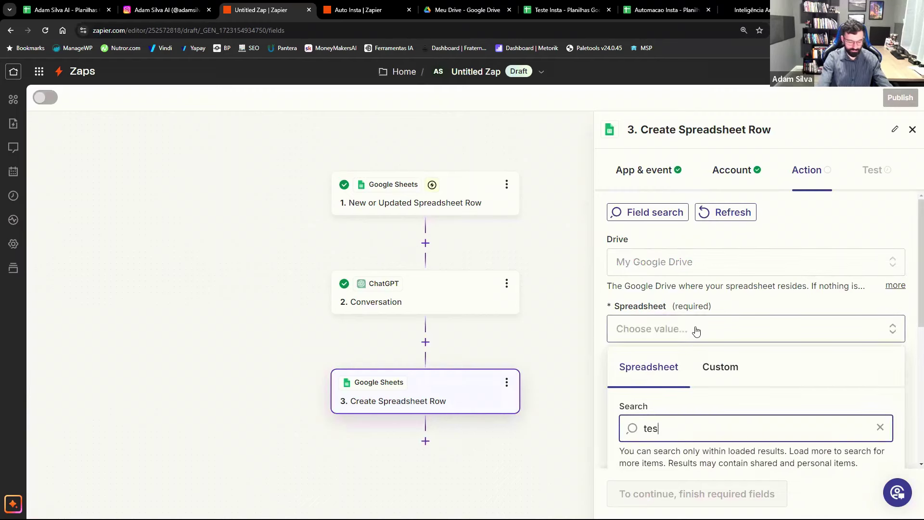
text(te ins)
scroll(697, 331, down, 3)
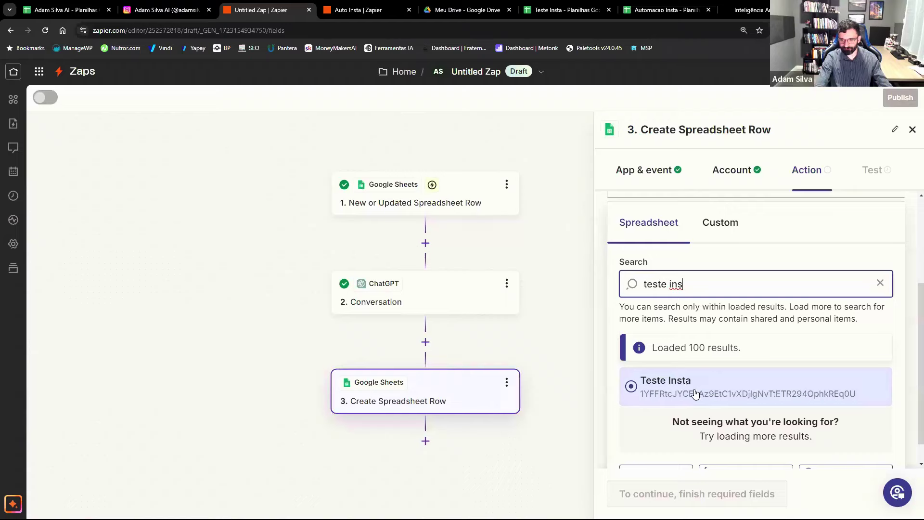
click(695, 393)
click(692, 389)
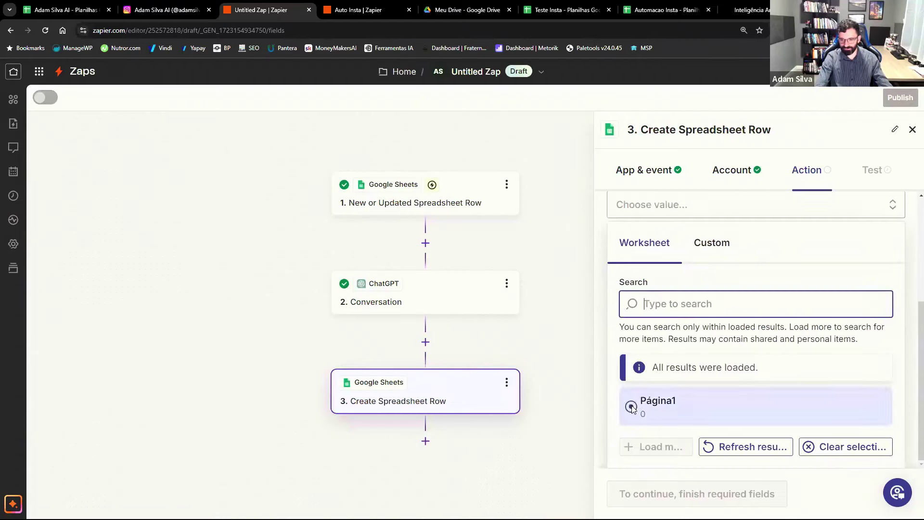
click(632, 408)
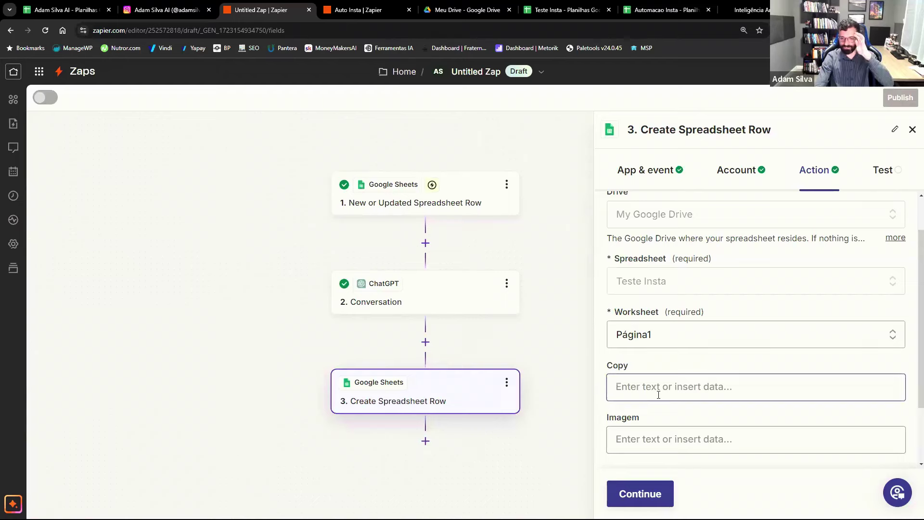
Map the Create Spreadsheet Row step's Copy field to the Conversation step's Reply and continue to the test stage with Imagem empty.
click(659, 393)
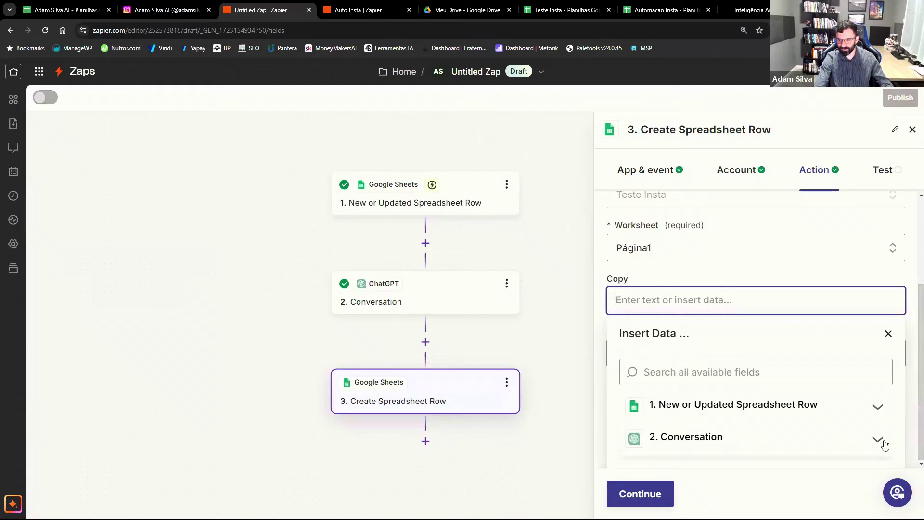
click(877, 439)
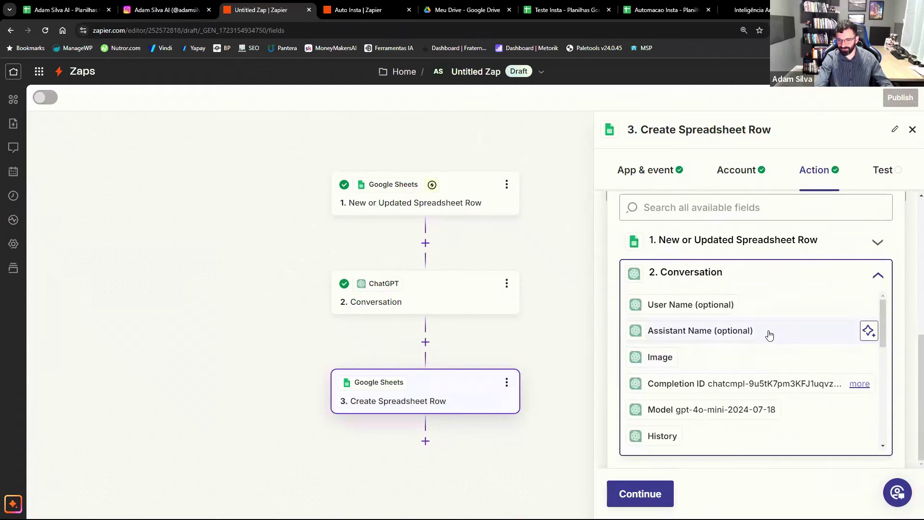
scroll(771, 332, down, 2)
scroll(769, 336, up, 2)
scroll(755, 336, down, 5)
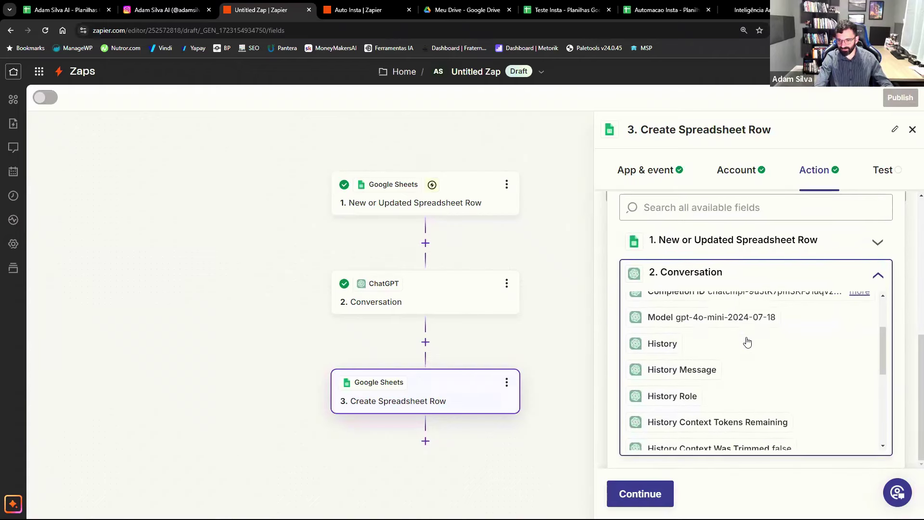
scroll(747, 342, down, 2)
scroll(747, 342, up, 6)
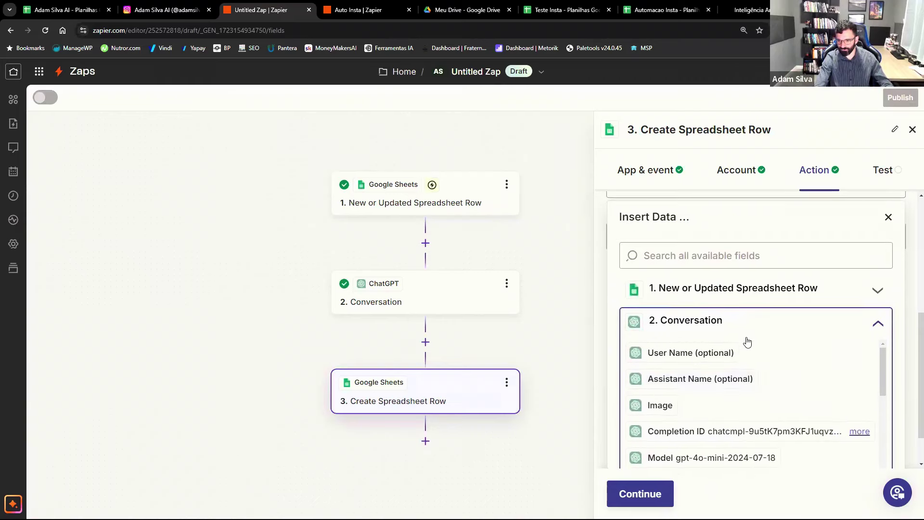
scroll(720, 358, down, 2)
scroll(721, 358, down, 5)
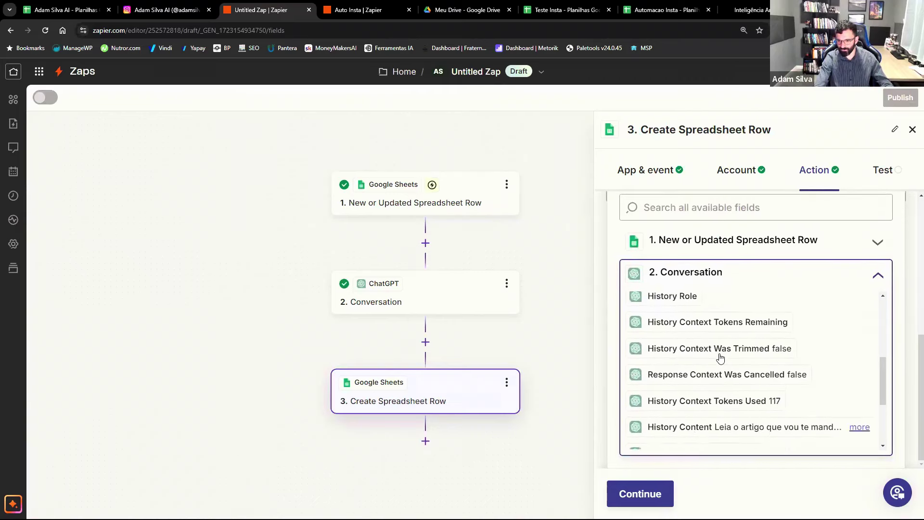
scroll(720, 357, up, 3)
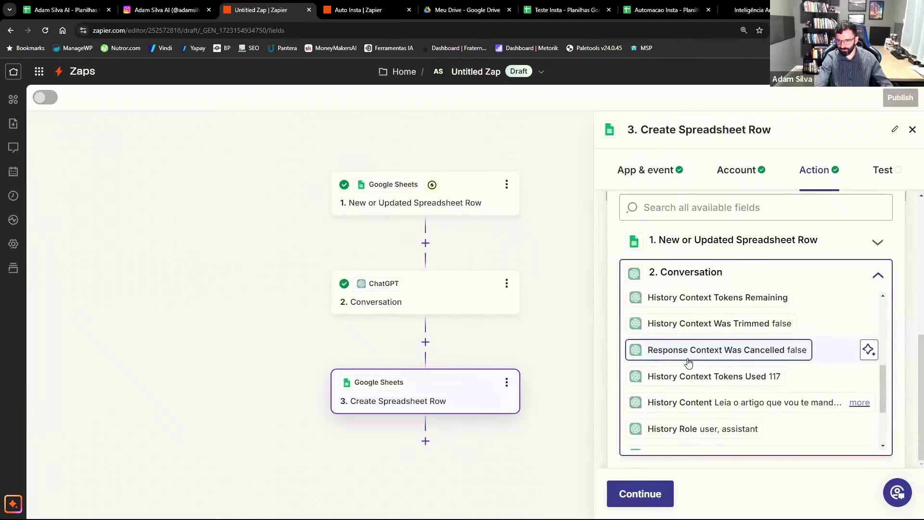
scroll(689, 362, up, 5)
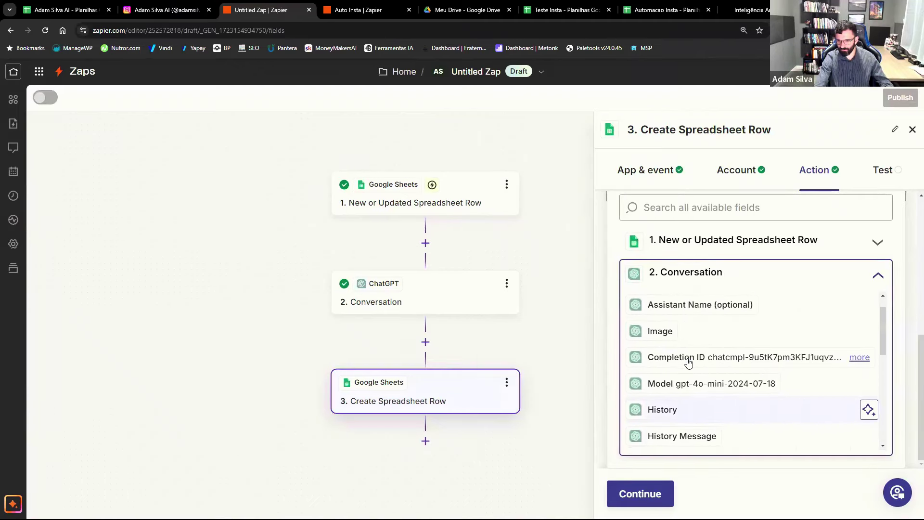
scroll(705, 363, up, 1)
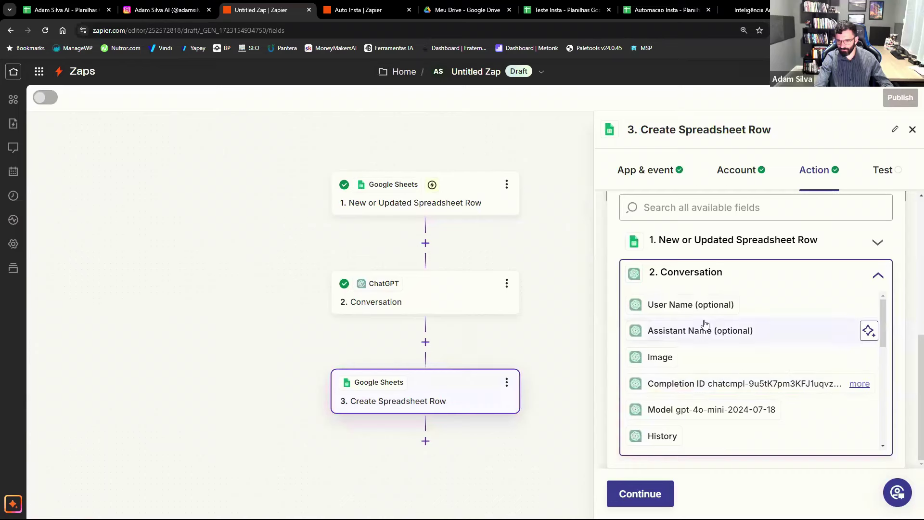
scroll(689, 354, down, 5)
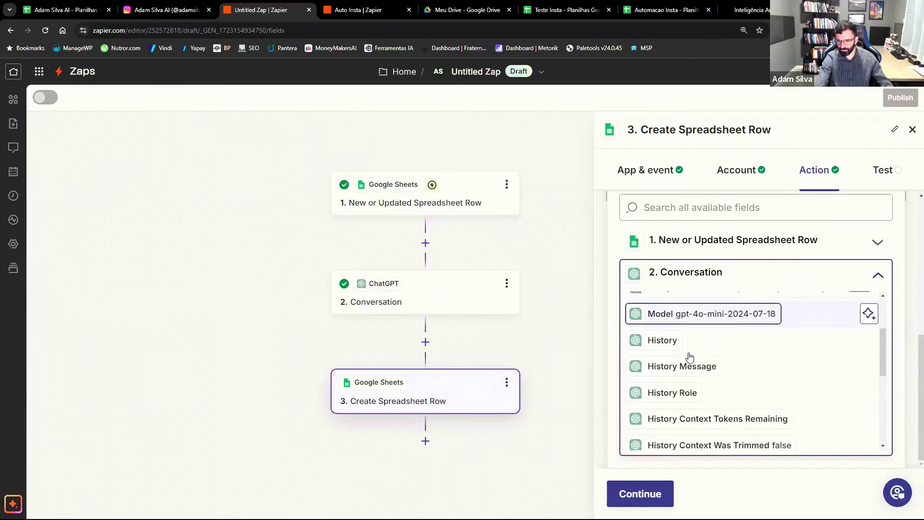
scroll(690, 356, down, 3)
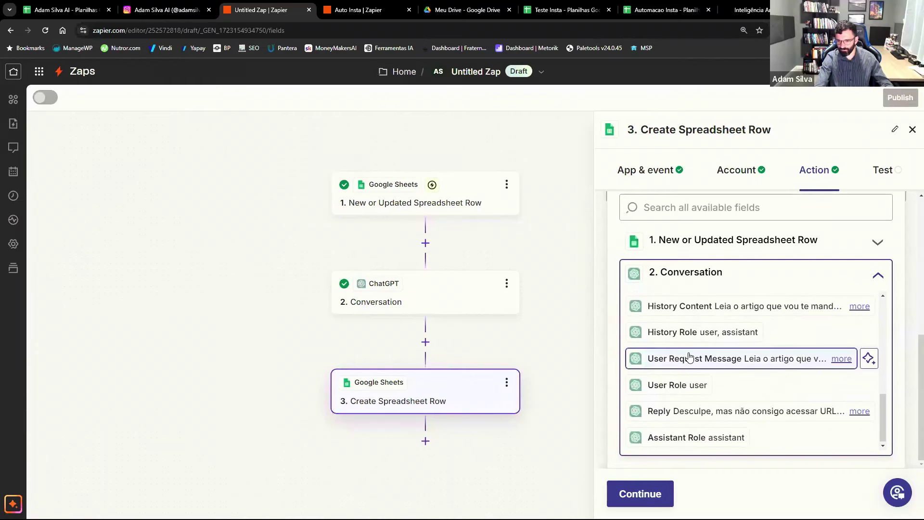
click(662, 417)
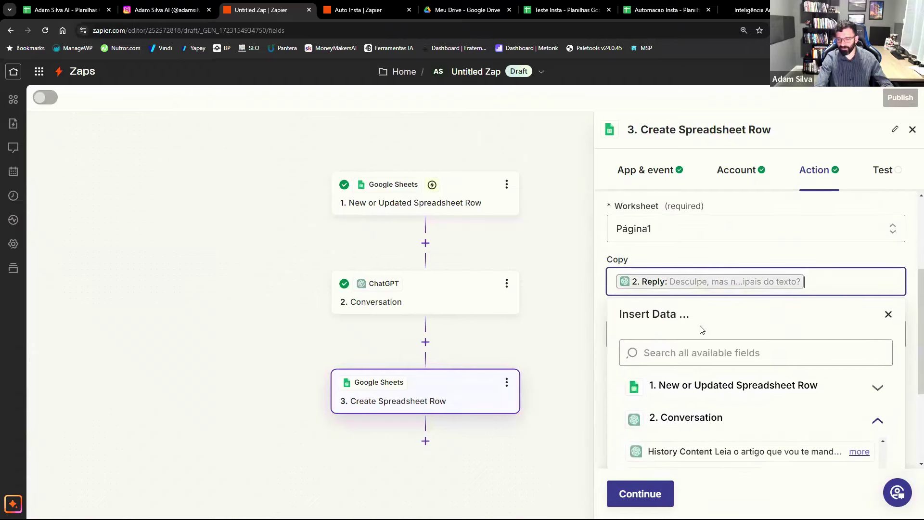
click(892, 264)
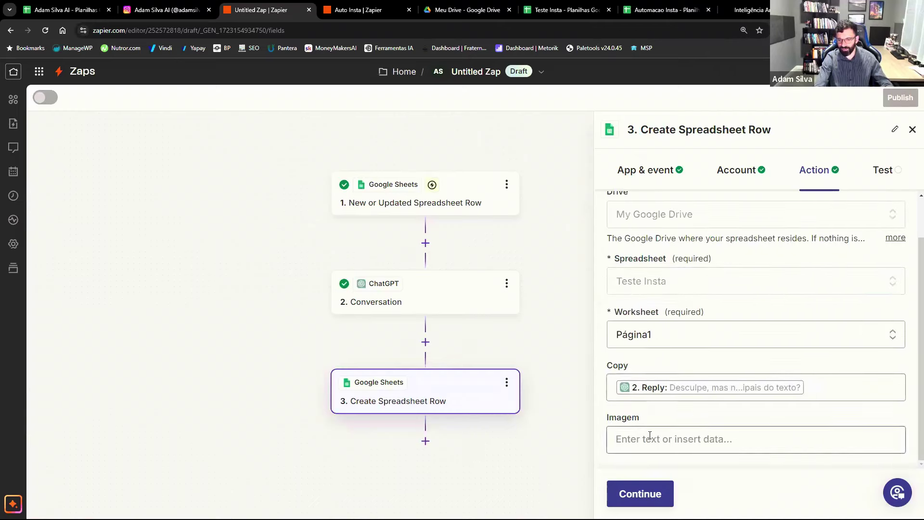
click(648, 494)
scroll(742, 413, down, 5)
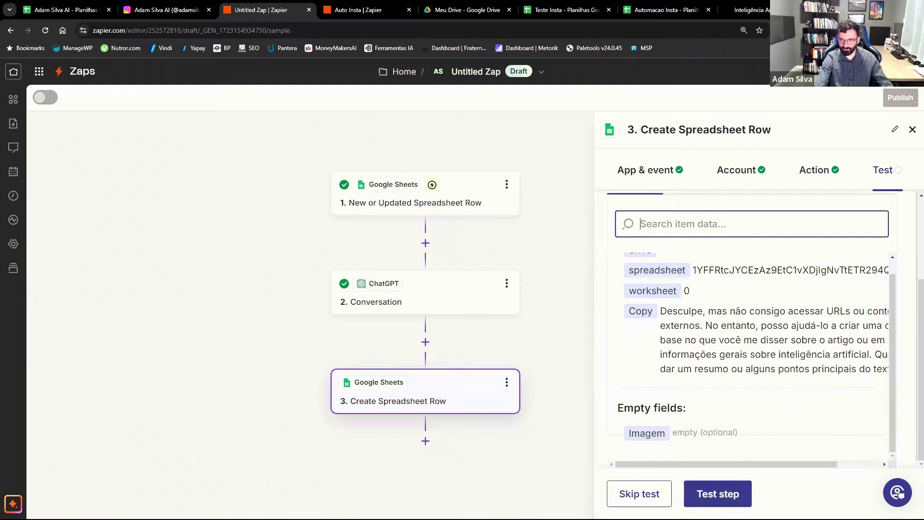
Search Google for "inteligencia artificial" in a new browser tab and open Olhar Digital's "Tudo sobre Inteligência Artificial" page.
key(ctrl+t)
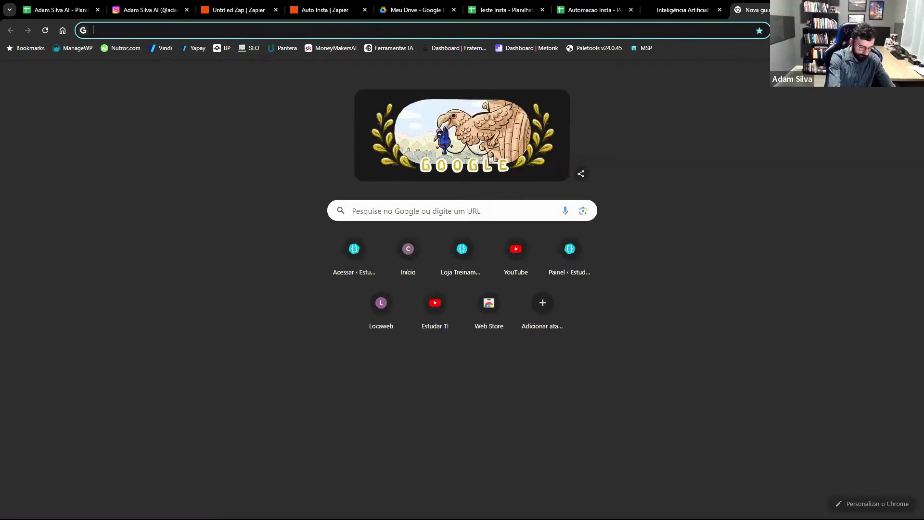
text(inteligencia artificial)
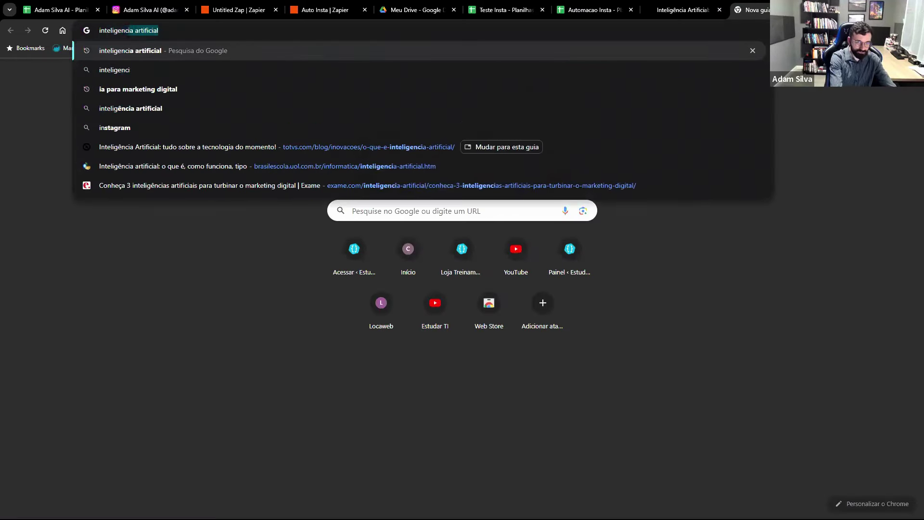
key(Return)
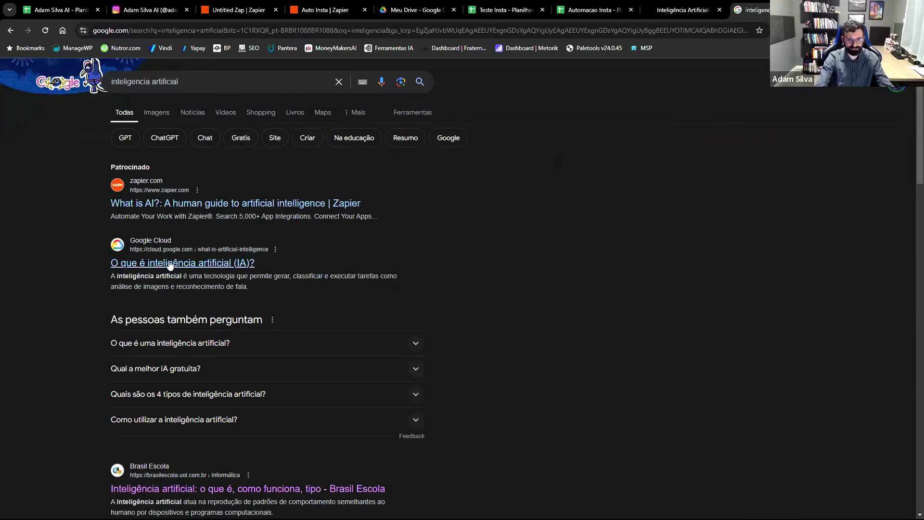
scroll(147, 299, down, 2)
scroll(148, 299, down, 10)
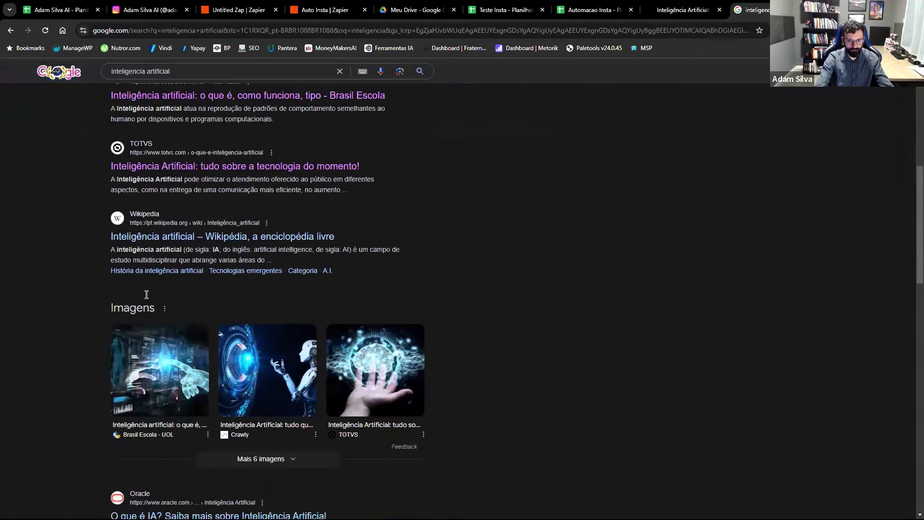
scroll(80, 313, down, 6)
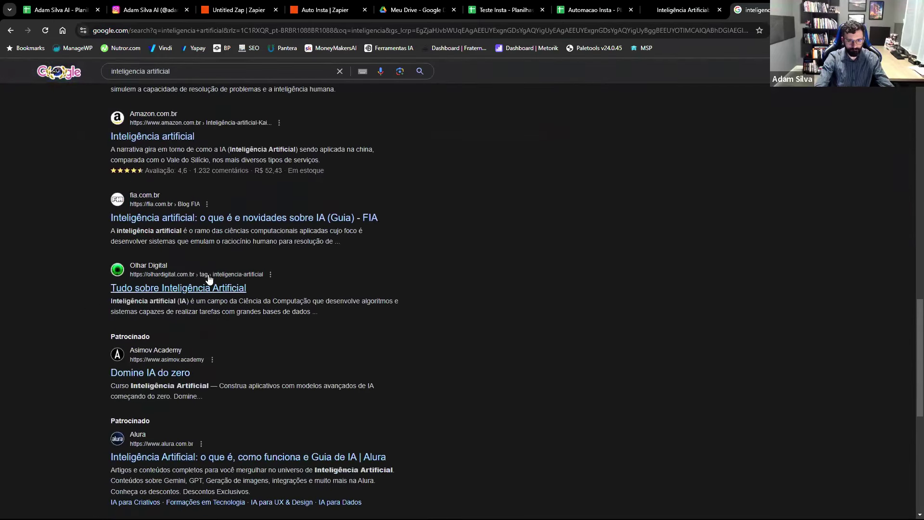
click(166, 284)
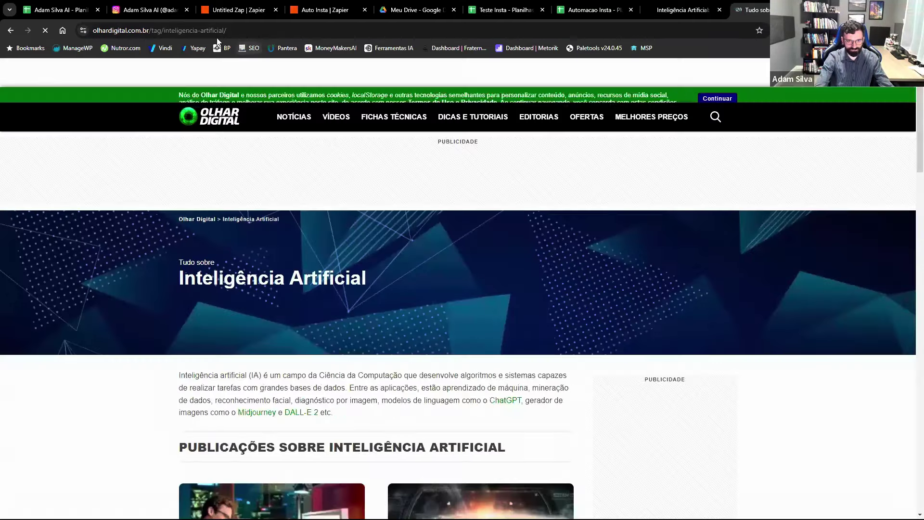
Copy the Olhar Digital artificial intelligence page address into cell A3 of the Automacao Insta spreadsheet.
click(203, 31)
key(ctrl+c)
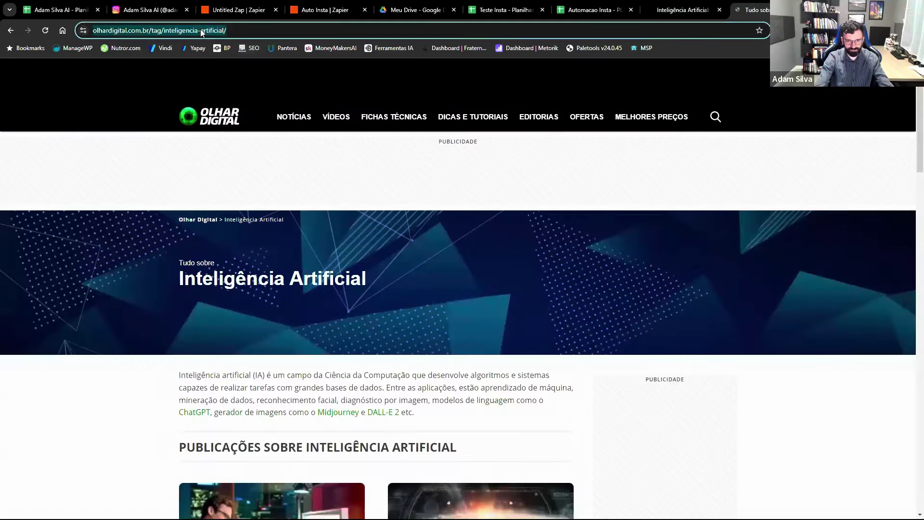
click(504, 5)
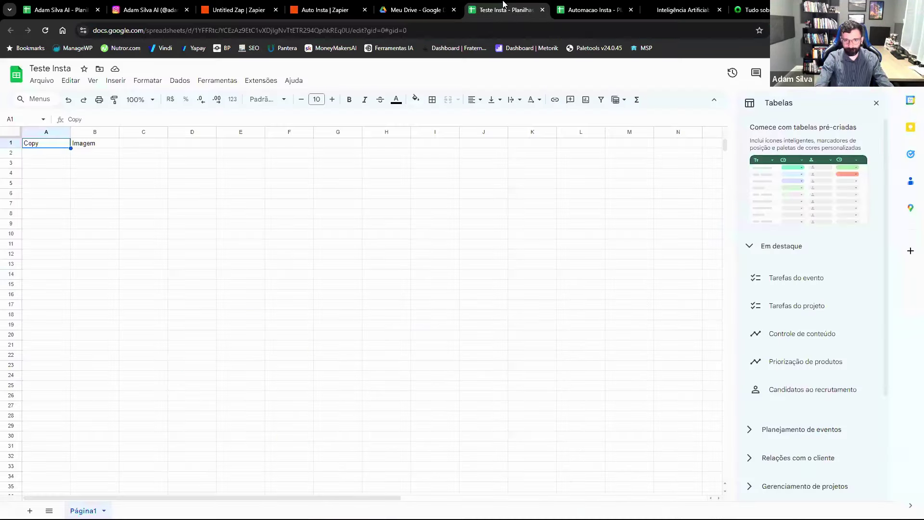
click(595, 9)
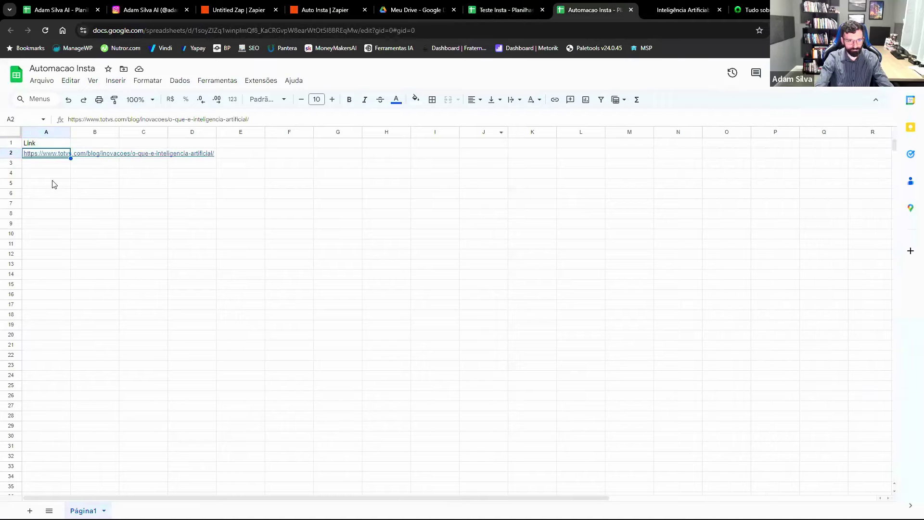
click(35, 166)
key(ctrl+v)
key(Down)
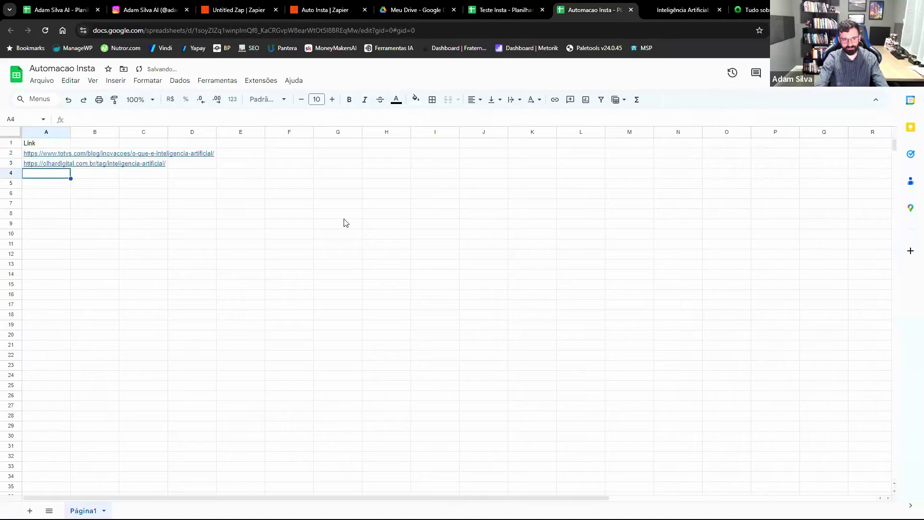
key(Up)
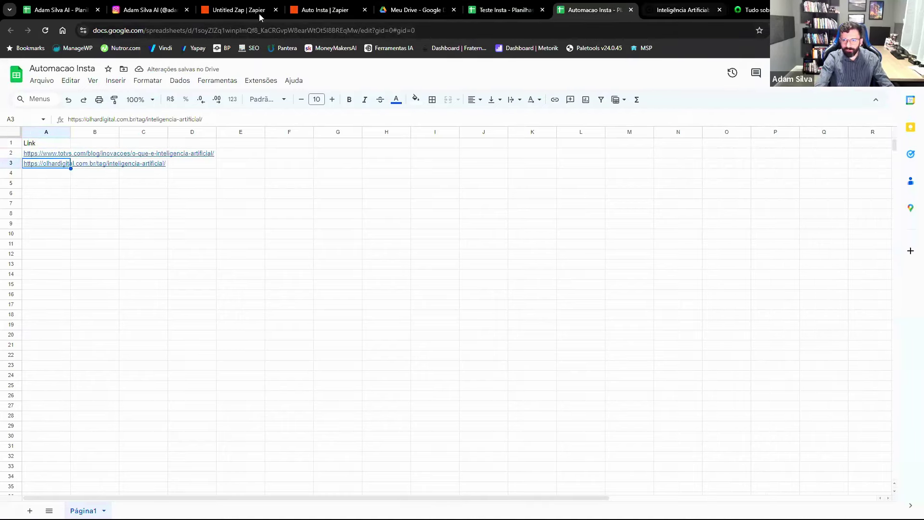
Switch to the Untitled Zap in Zapier, test its Create Spreadsheet Row step, and review the returned data.
click(345, 4)
click(234, 4)
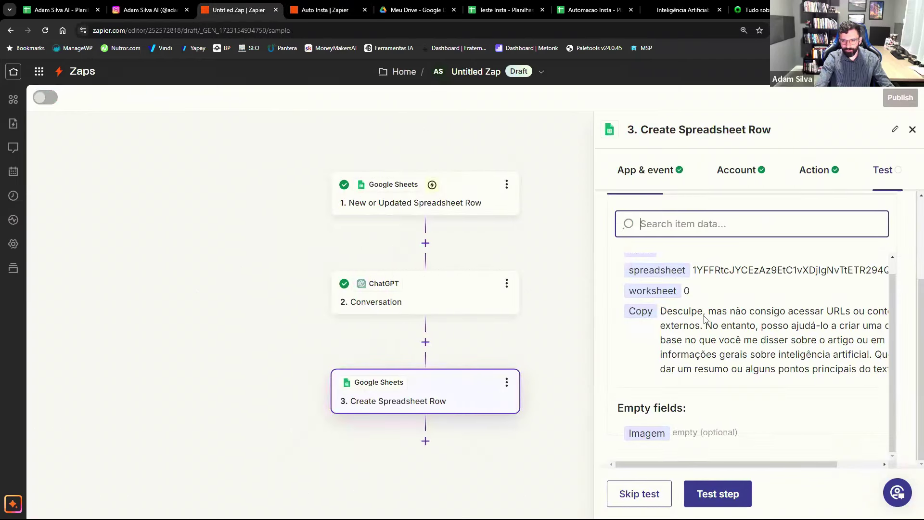
scroll(708, 349, up, 1)
scroll(707, 349, down, 1)
click(715, 496)
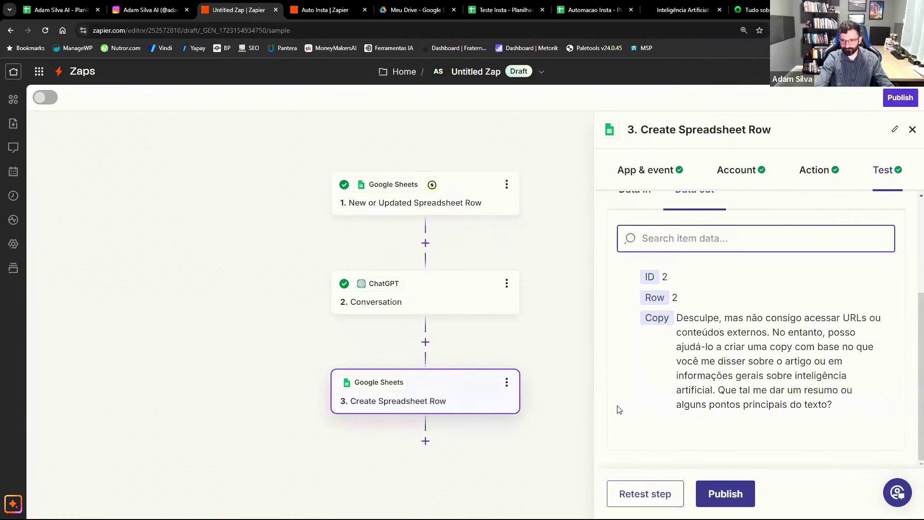
scroll(838, 385, up, 3)
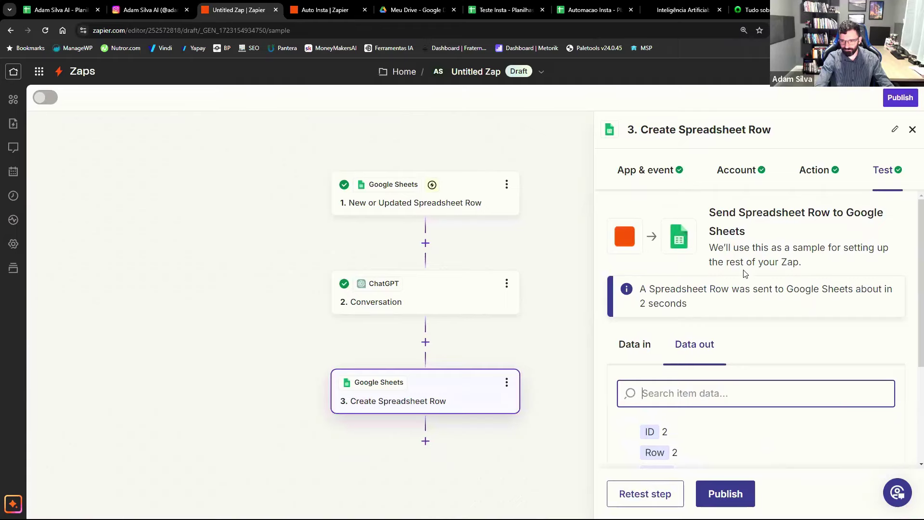
scroll(738, 299, down, 3)
scroll(744, 385, up, 3)
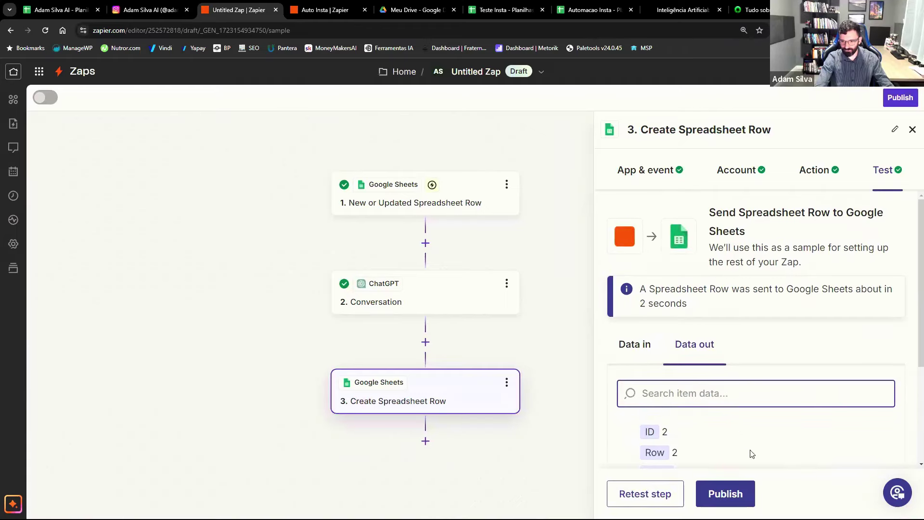
Publish the Untitled Zap and dismiss the confirmation dialog and notification.
click(729, 496)
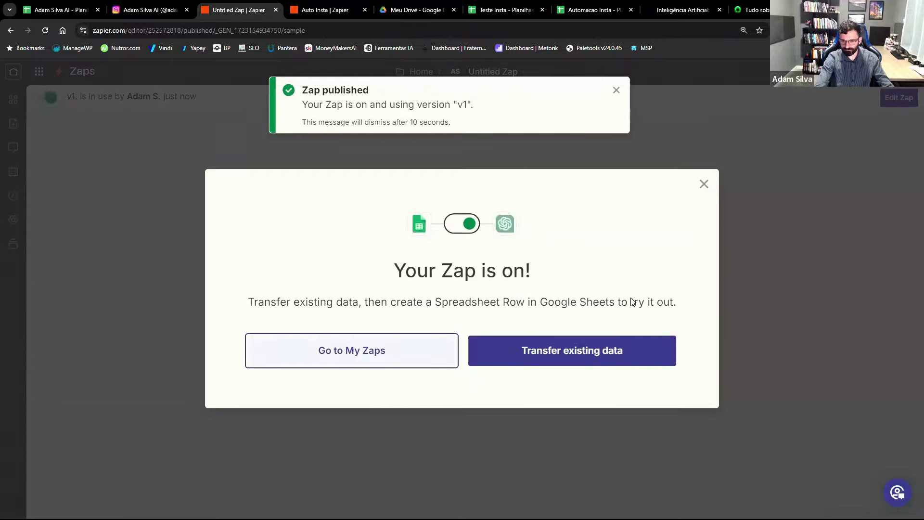
click(706, 187)
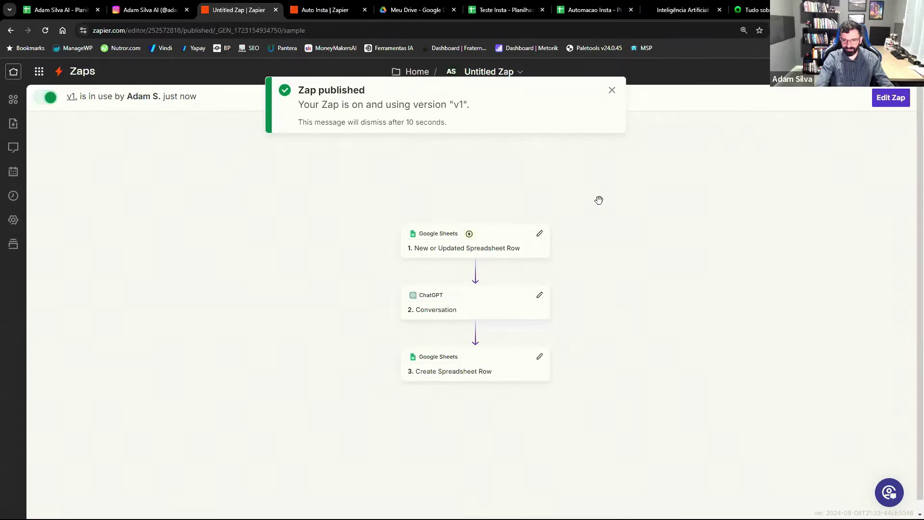
click(611, 91)
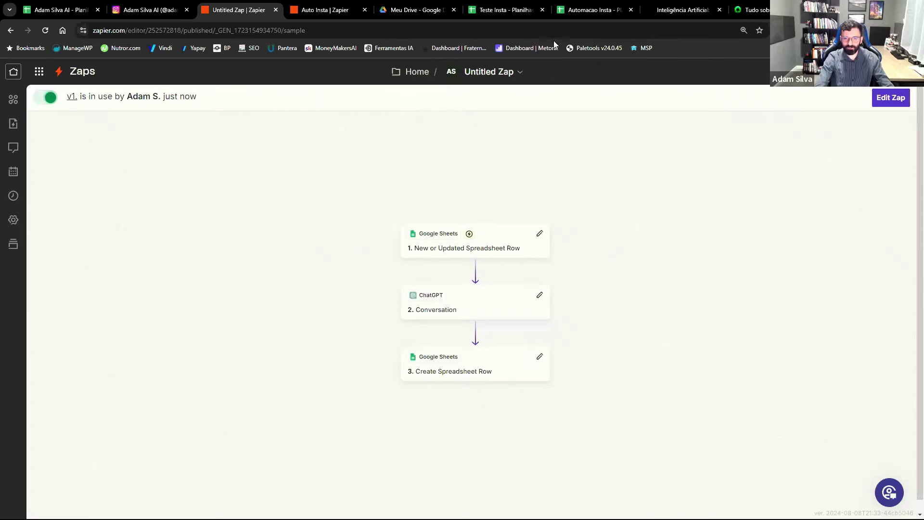
Check row 2 of the Teste Insta spreadsheet for the generated copy and close the Tabelas sidebar.
click(505, 9)
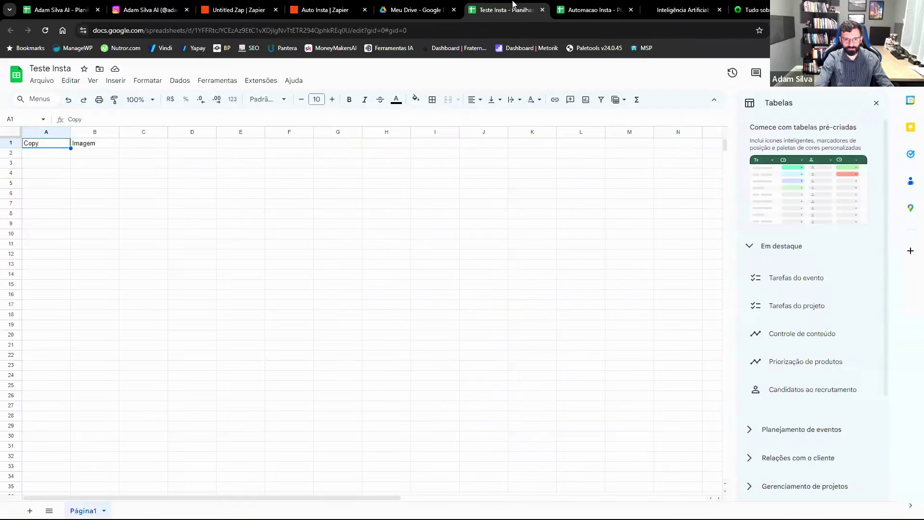
click(56, 159)
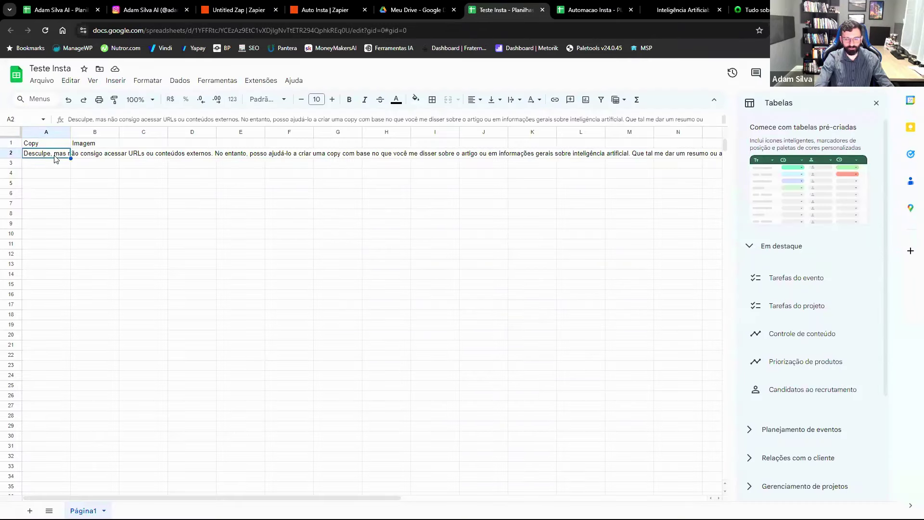
click(877, 105)
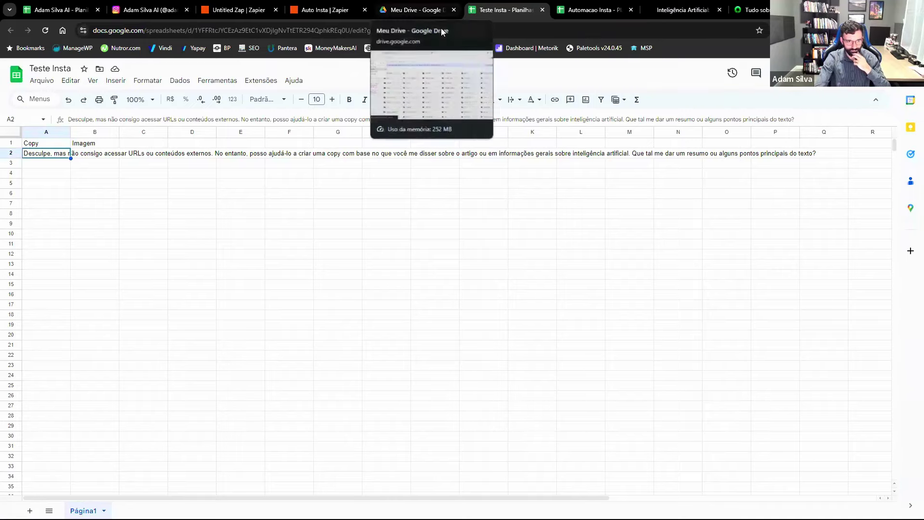
click(756, 7)
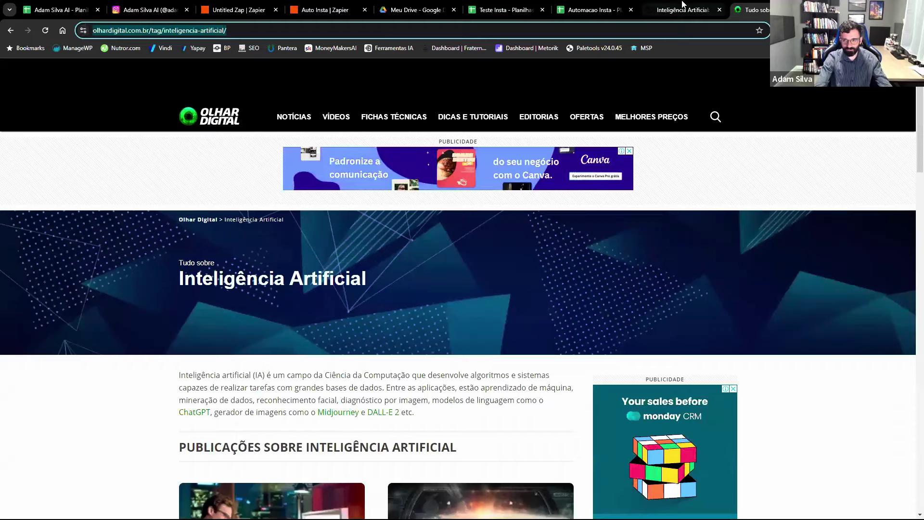
click(616, 5)
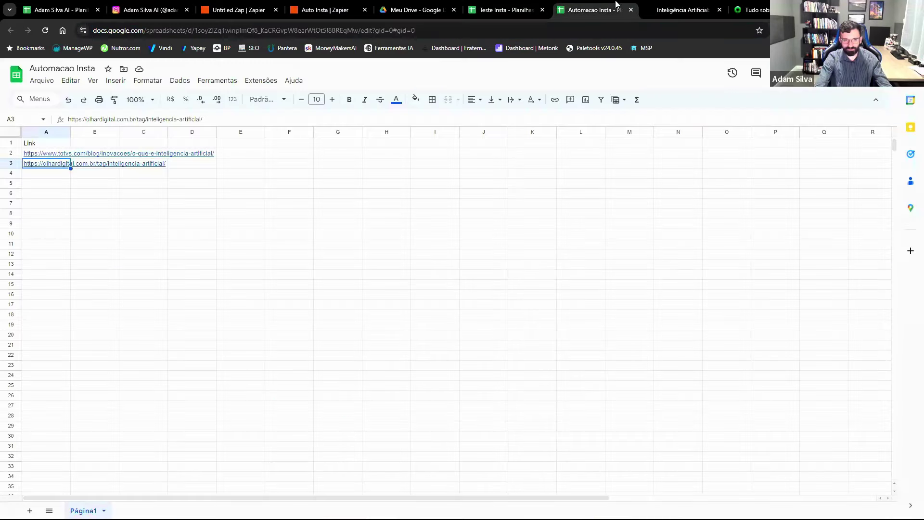
key(Delete)
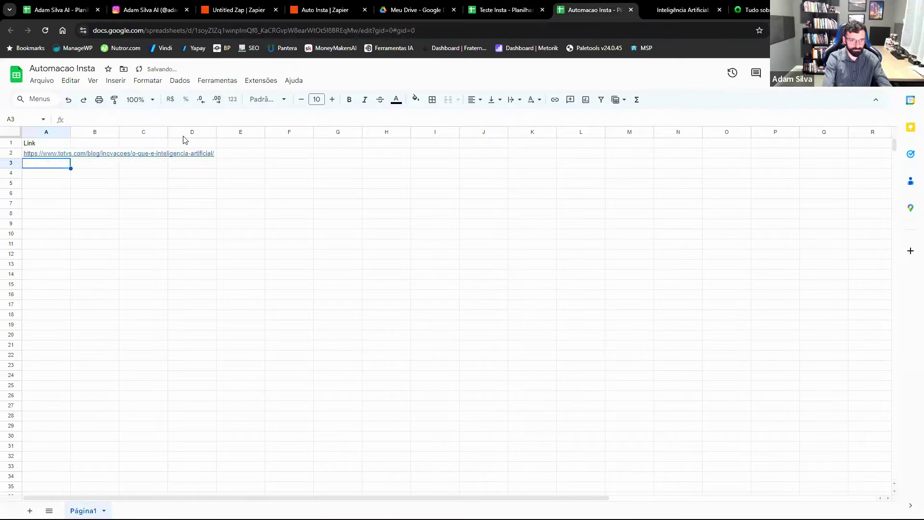
text(https://olhardigital.com.br/tag/inteligencia-artificial/)
key(Return)
key(Return)
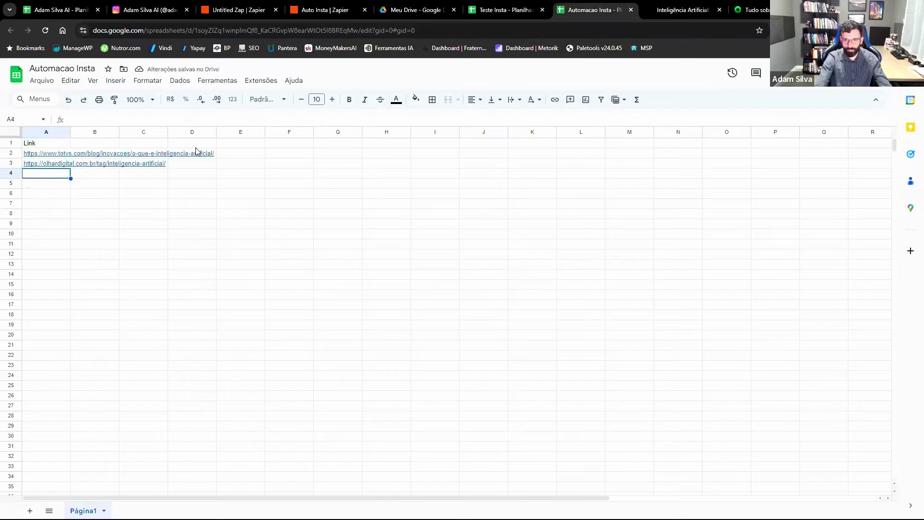
click(496, 4)
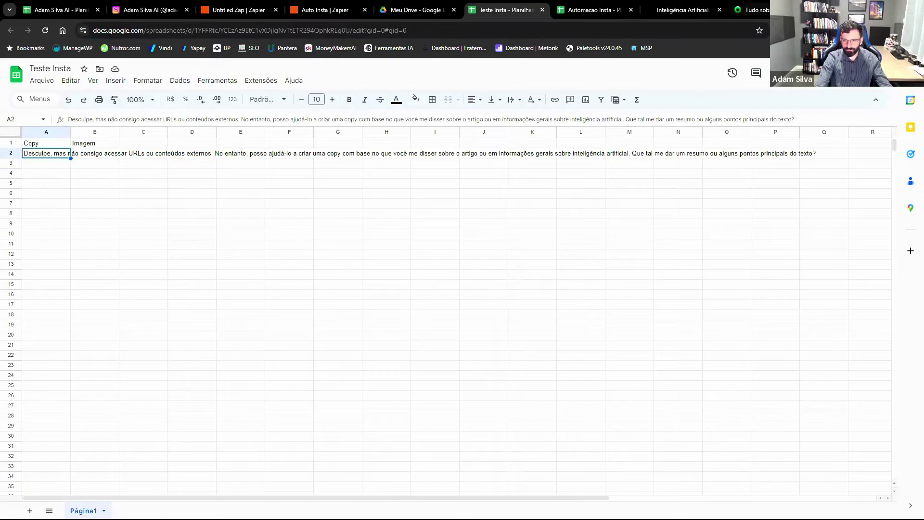
click(603, 6)
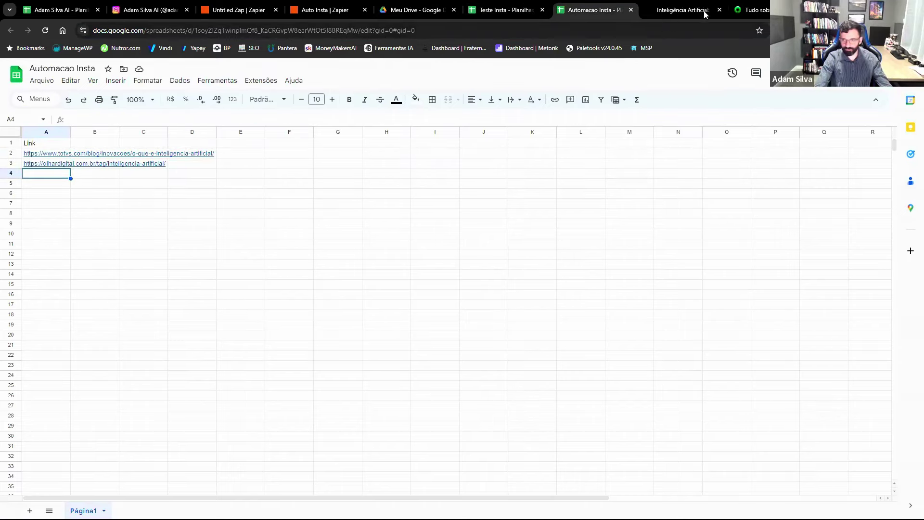
Search Google for "inteligencia artificial" in a new browser tab.
key(ctrl+t)
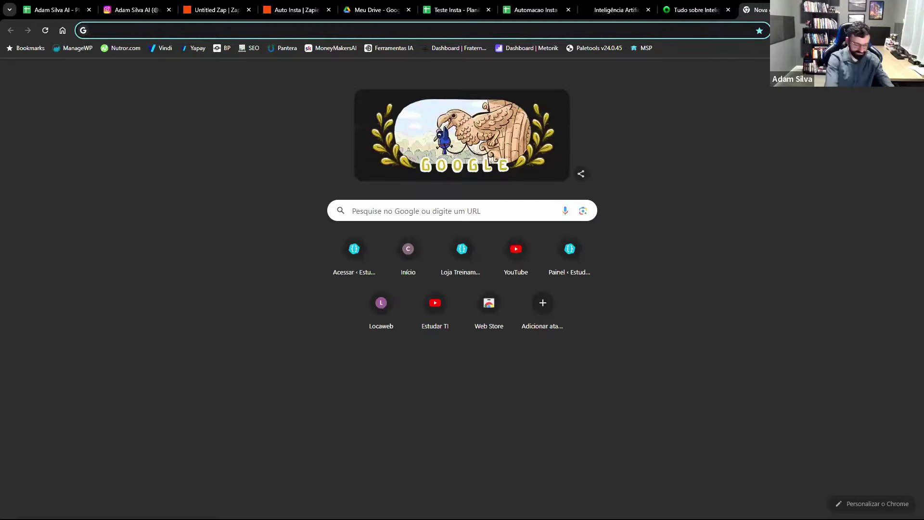
text(insteligencia)
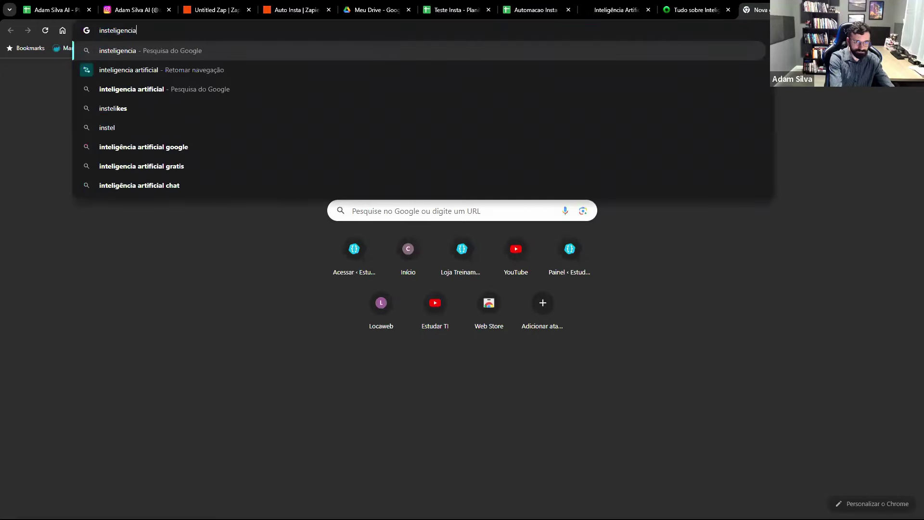
key(BackSpace)
key(BackSpace)
key(BackSpace)
key(BackSpace)
key(BackSpace)
key(BackSpace)
key(BackSpace)
key(BackSpace)
key(BackSpace)
key(BackSpace)
key(BackSpace)
text(teligencia)
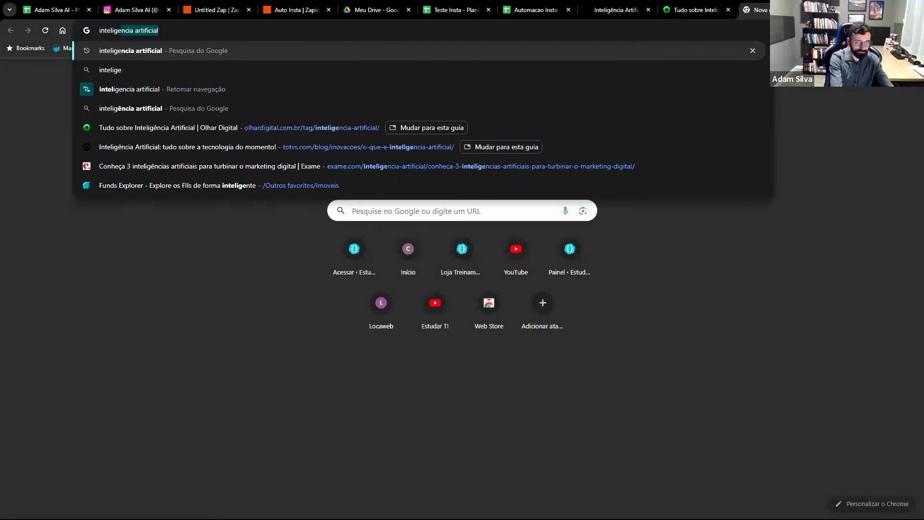
key(Return)
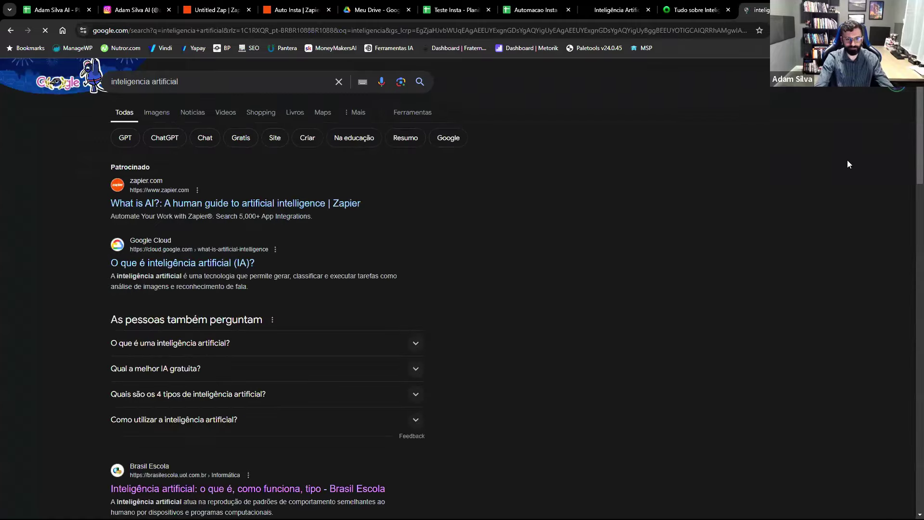
Open the ipnet.cloud article "O que é IA" from the search results and copy its address.
scroll(538, 343, down, 5)
scroll(537, 342, down, 10)
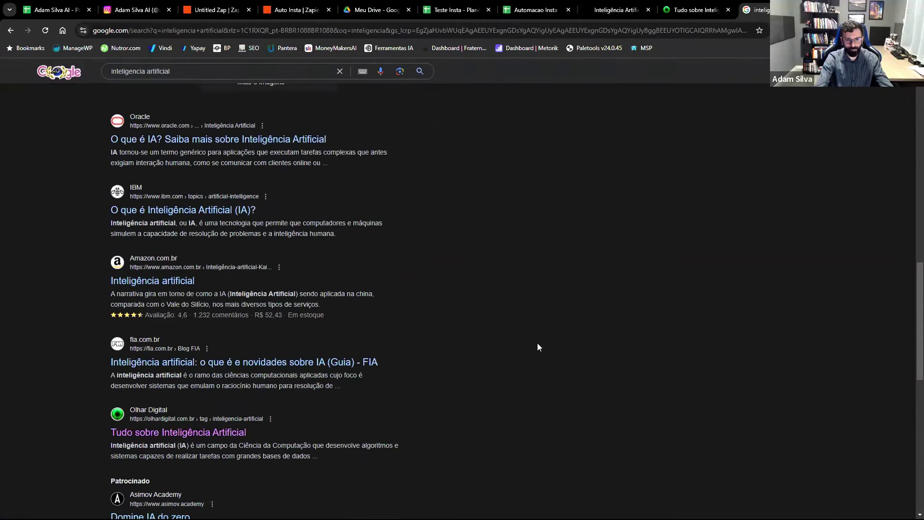
scroll(538, 343, down, 7)
scroll(538, 347, down, 3)
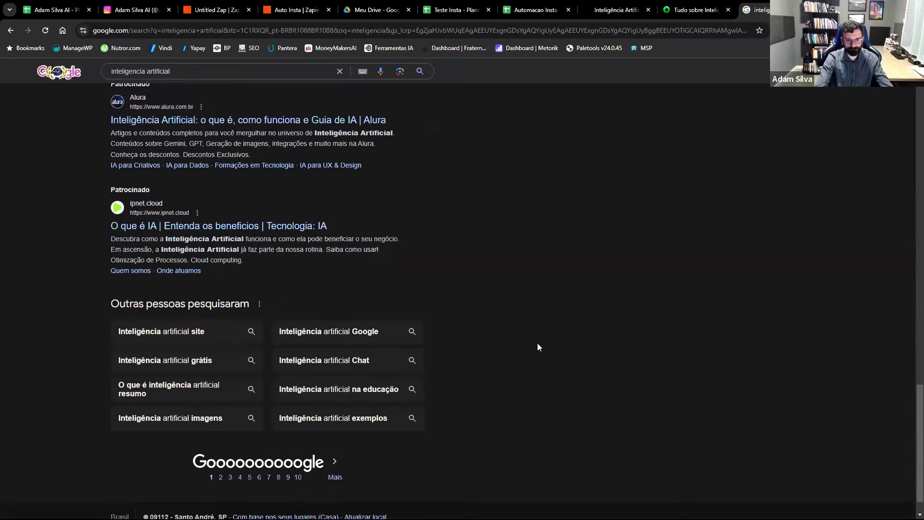
click(253, 225)
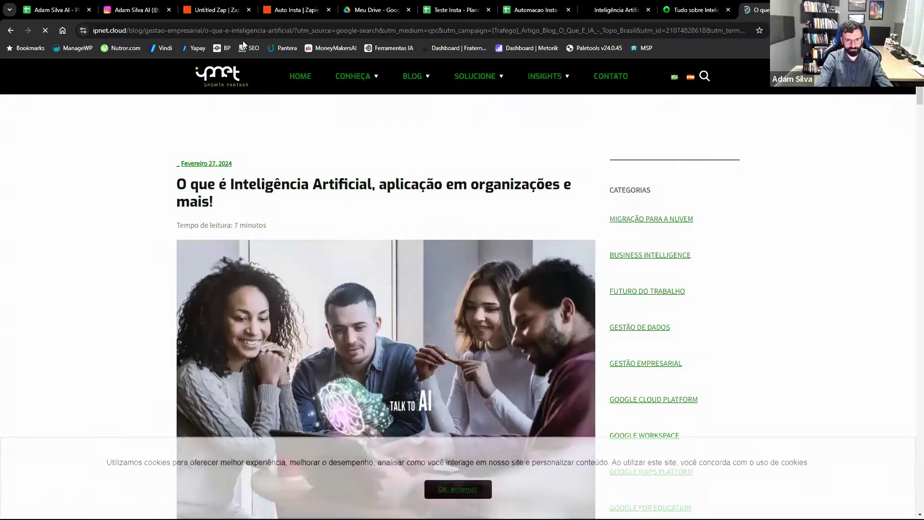
scroll(124, 262, down, 10)
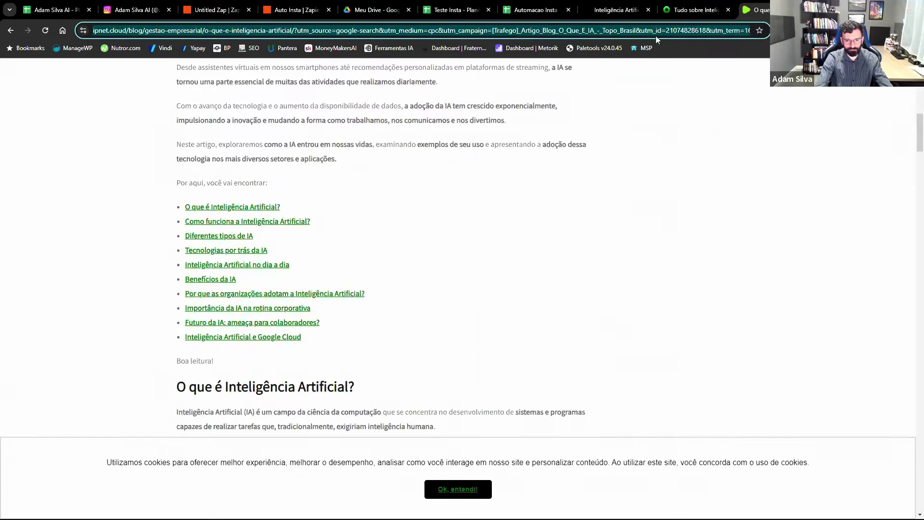
Paste the ipnet.cloud article address into cell A4 of the Automacao Insta spreadsheet.
click(538, 10)
key(ctrl+v)
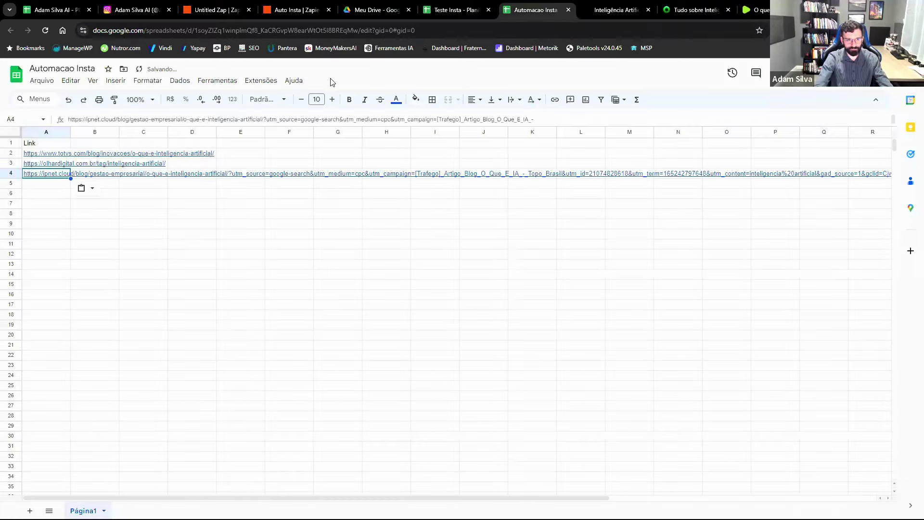
key(Return)
key(Up)
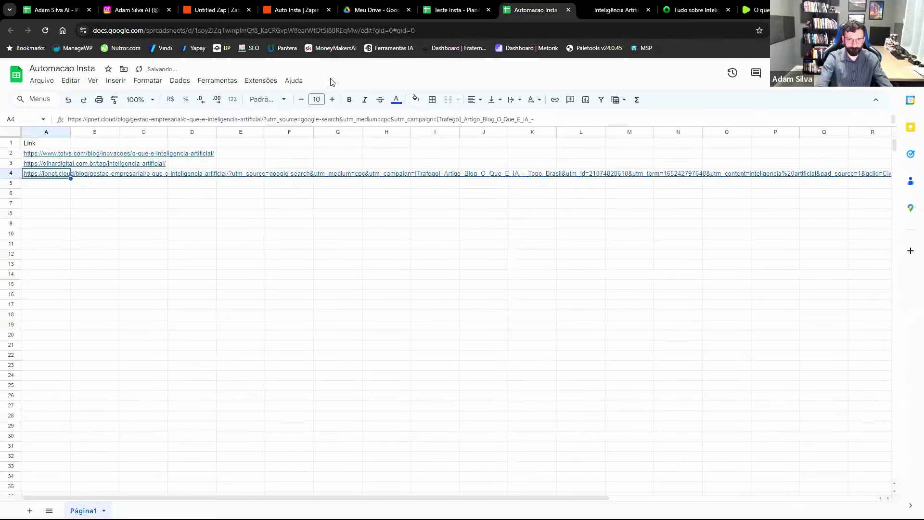
Check Teste Insta for new output, then return to the published Untitled Zap and open its Create Spreadsheet Row details.
click(452, 10)
click(378, 9)
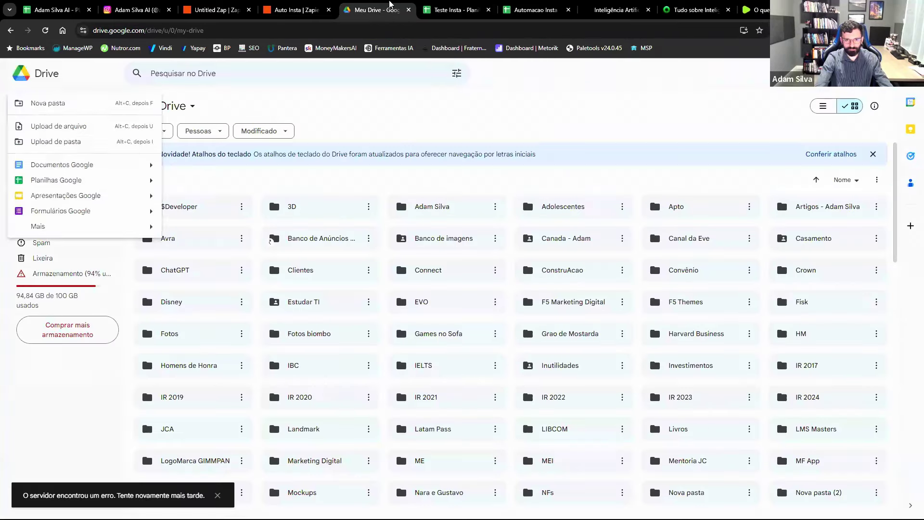
click(308, 10)
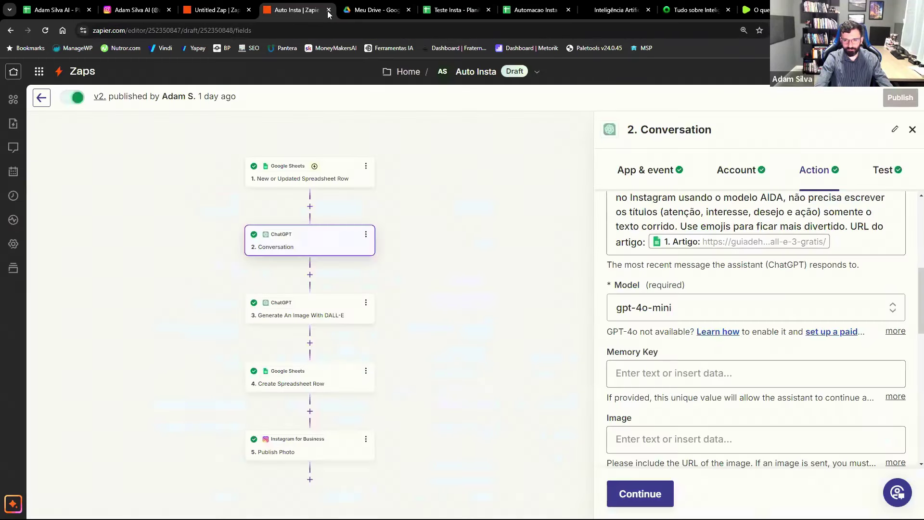
click(217, 9)
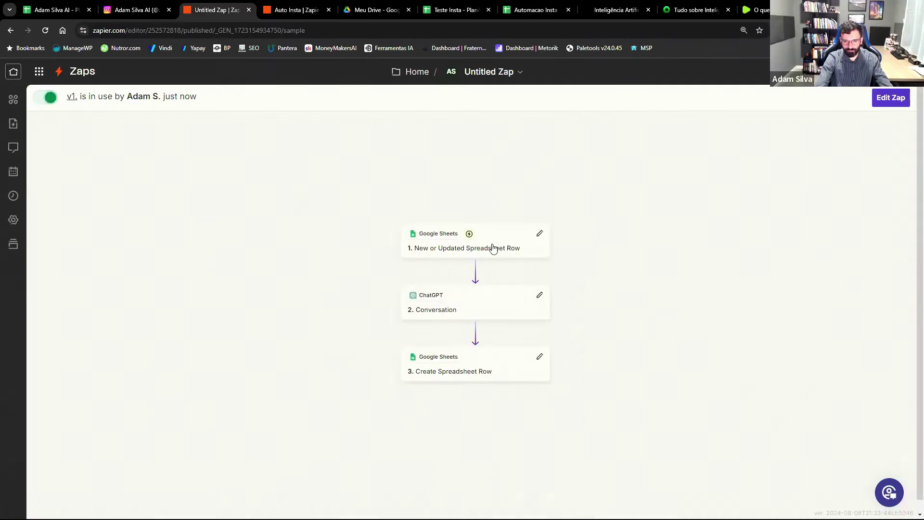
click(440, 362)
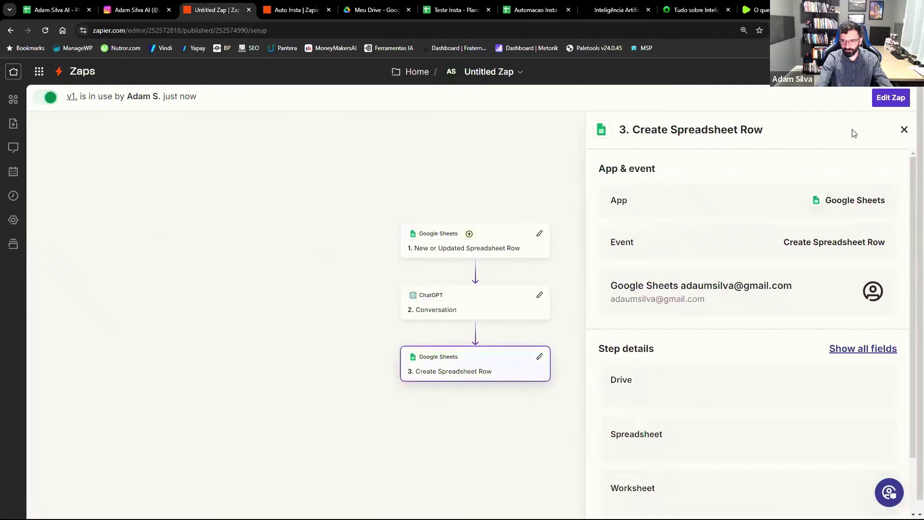
Start editing the published Untitled Zap and review the Create Spreadsheet Row step's test output.
click(889, 98)
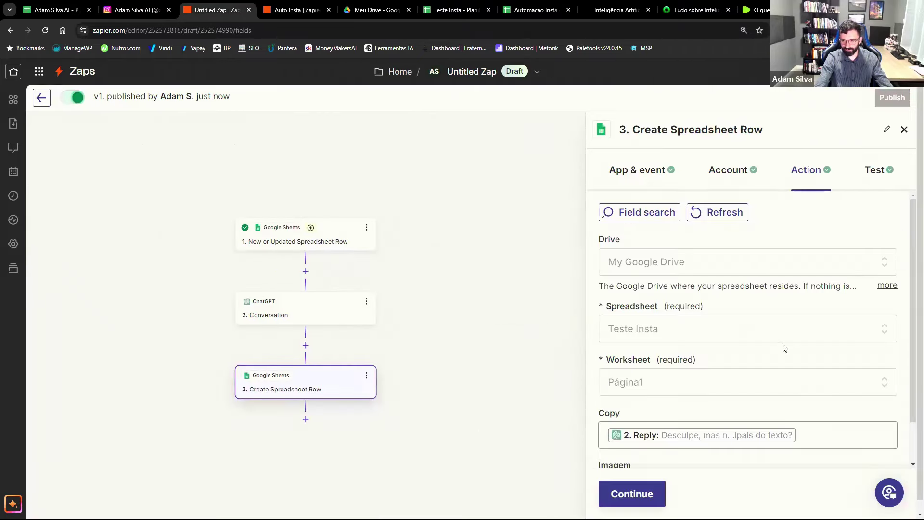
scroll(807, 283, down, 1)
click(865, 172)
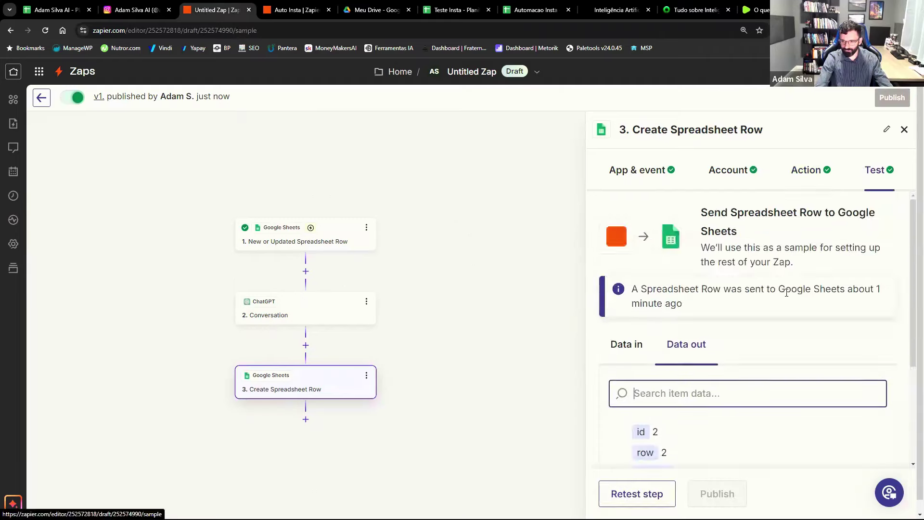
scroll(787, 290, down, 3)
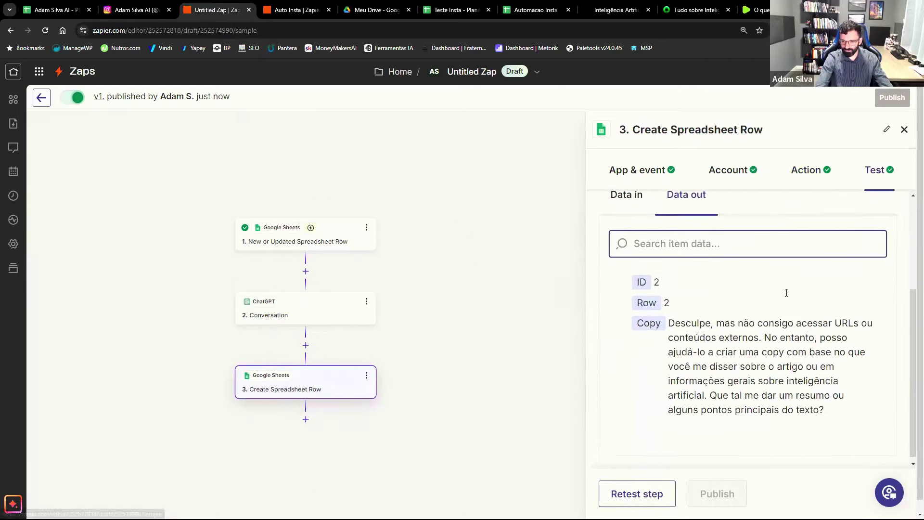
Review the ChatGPT Conversation step's action settings and test output in the Auto Insta Zap.
click(446, 10)
click(278, 5)
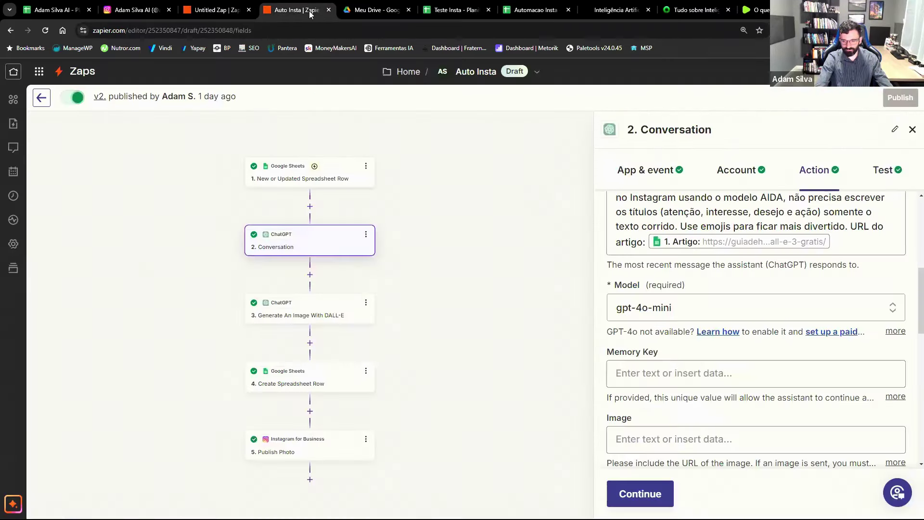
scroll(799, 340, down, 3)
scroll(799, 340, up, 5)
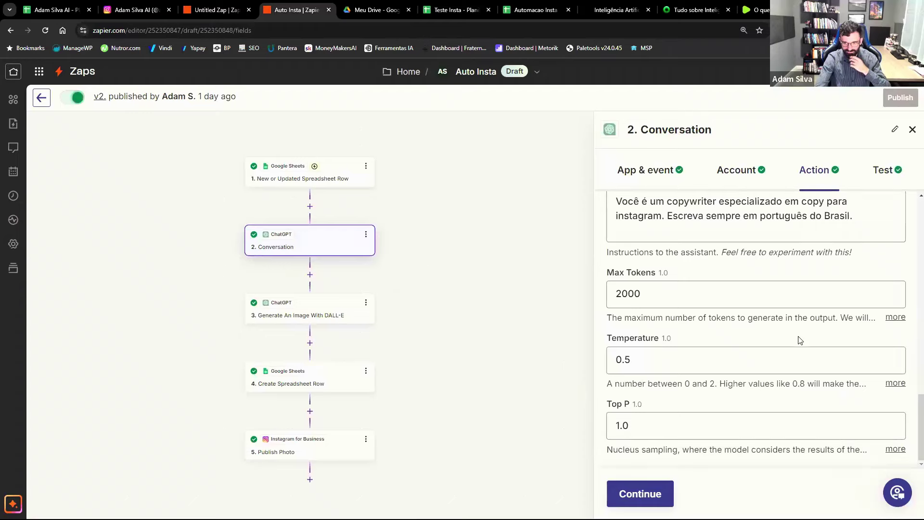
click(886, 171)
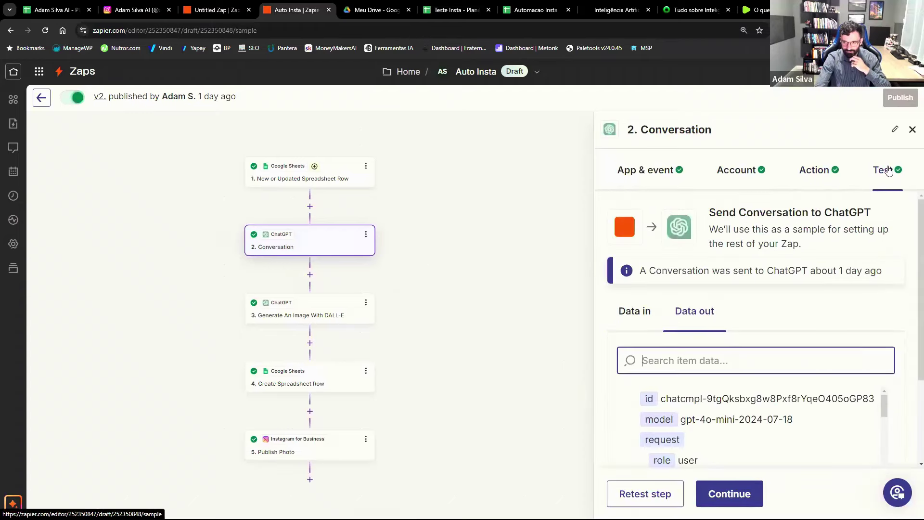
scroll(833, 321, down, 3)
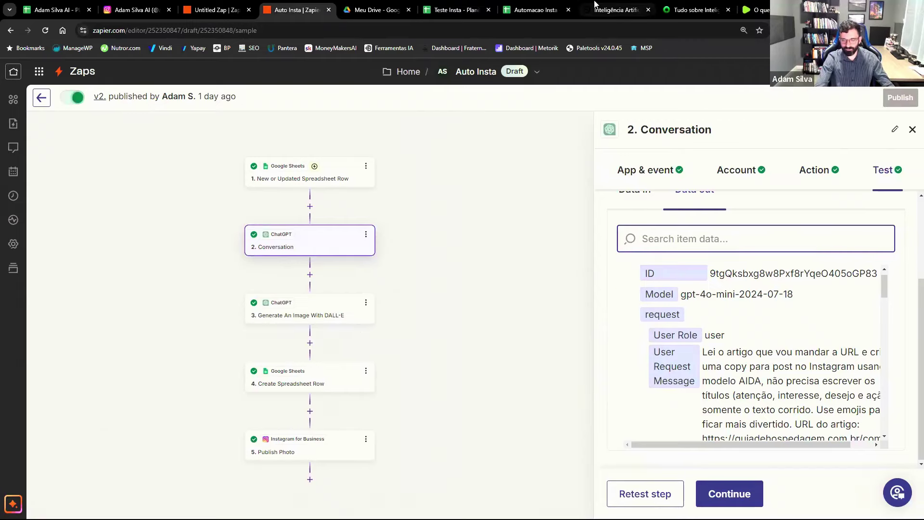
Check the Teste Insta and Automacao Insta spreadsheets for new content, ending back on the Untitled Zap.
click(450, 5)
click(499, 5)
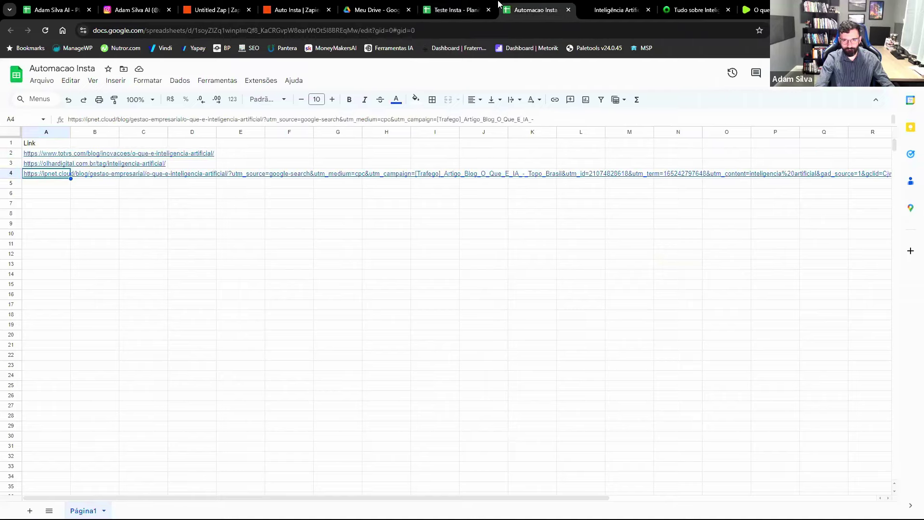
click(450, 7)
click(530, 5)
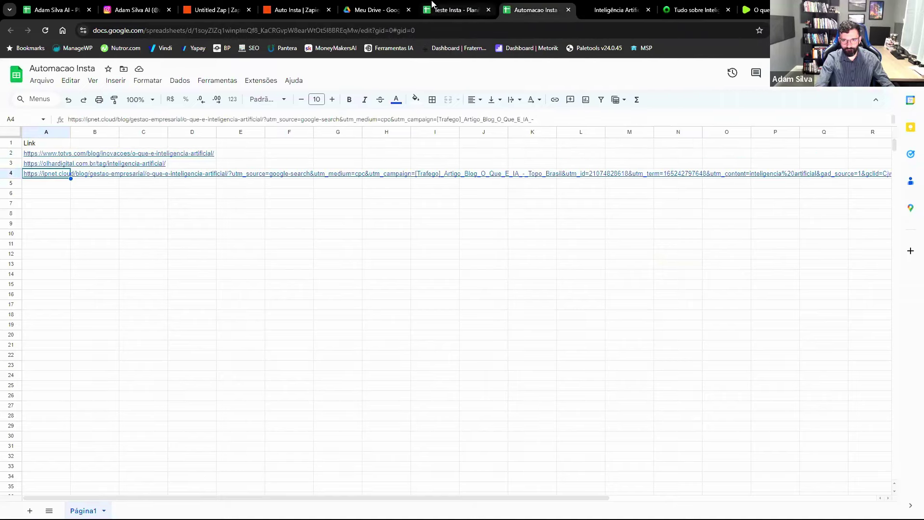
click(433, 5)
click(217, 9)
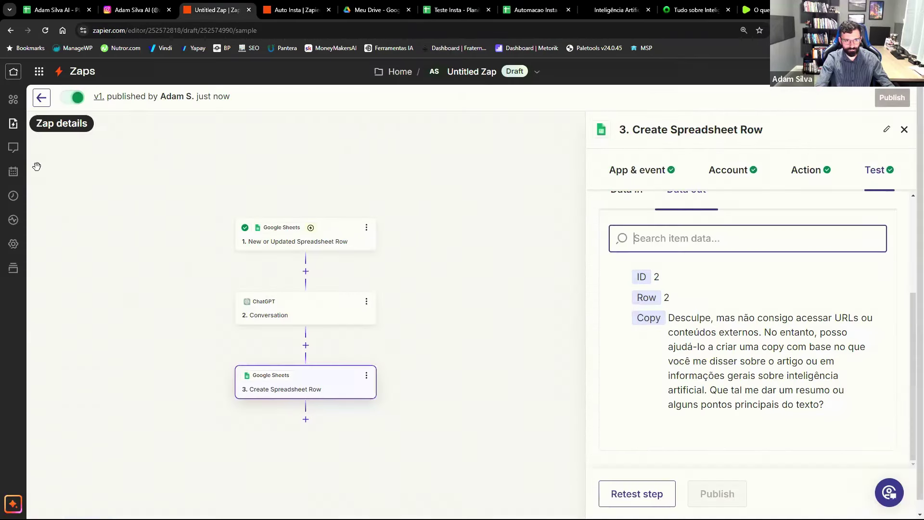
Review the Untitled Zap's change history and its log of Zap runs, closing the log when done.
click(19, 177)
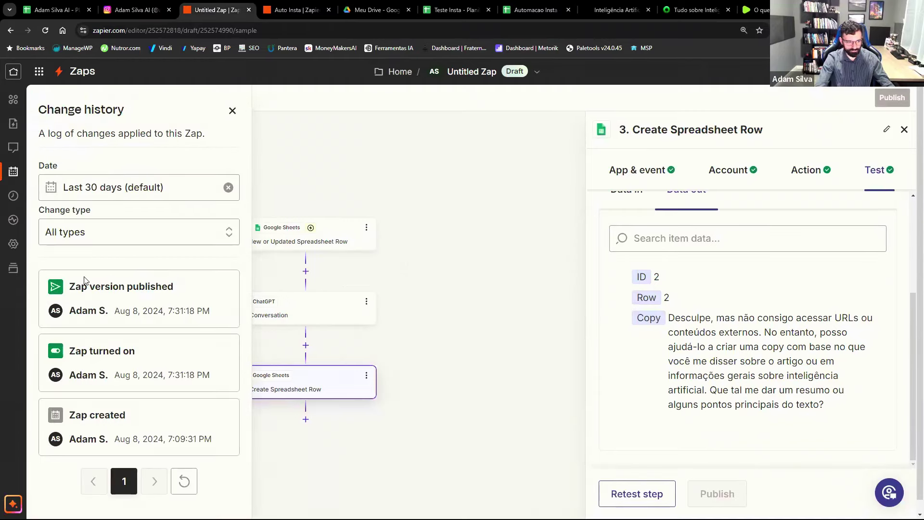
scroll(126, 286, down, 1)
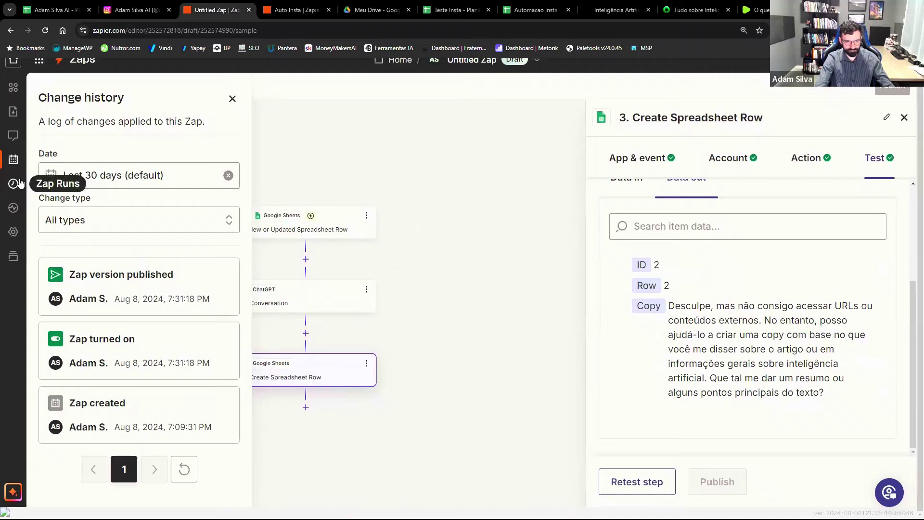
click(13, 184)
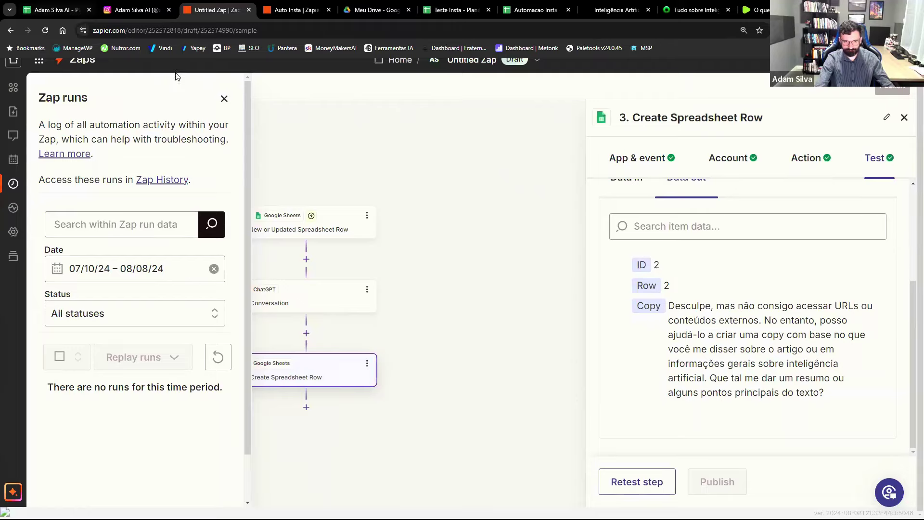
click(224, 99)
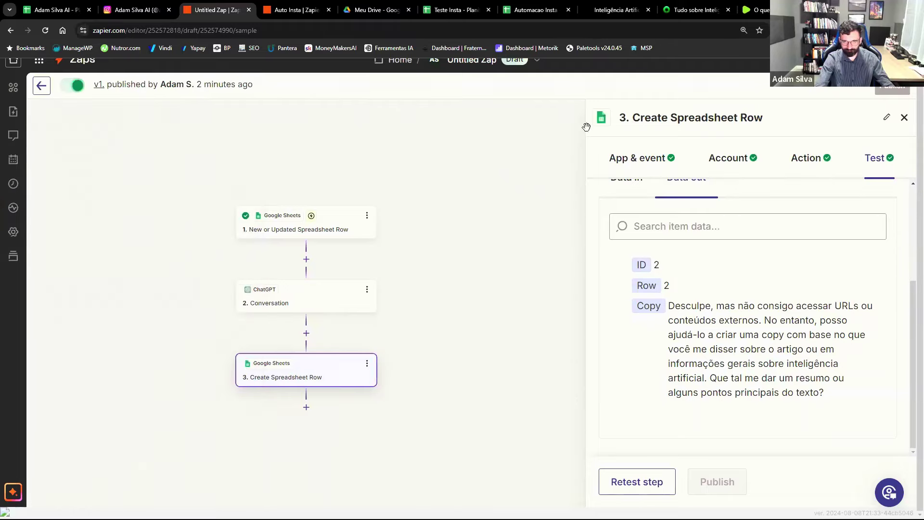
Look over Teste Insta and the Auto Insta Zap, and retest the Create Spreadsheet Row step in the Untitled Zap.
click(455, 10)
click(295, 9)
click(219, 10)
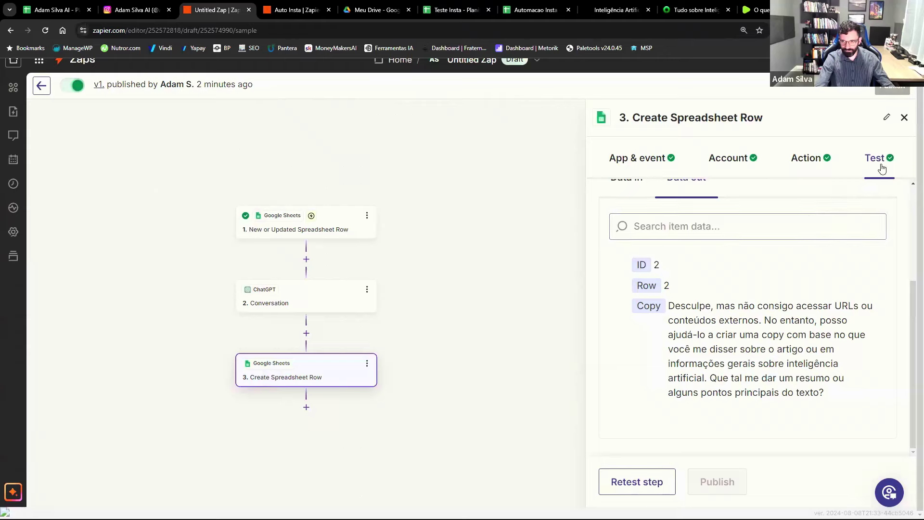
click(628, 489)
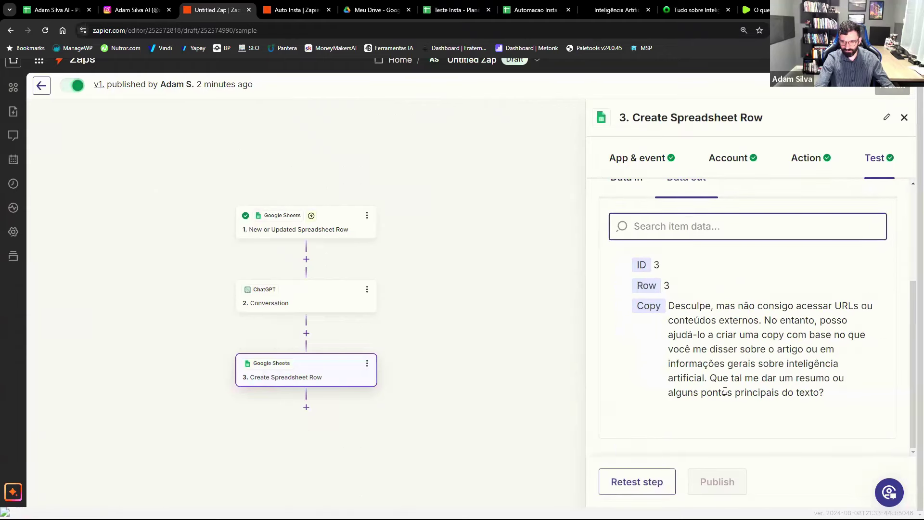
Review the ChatGPT Conversation step's test output in the Untitled Zap and retest the step.
click(270, 299)
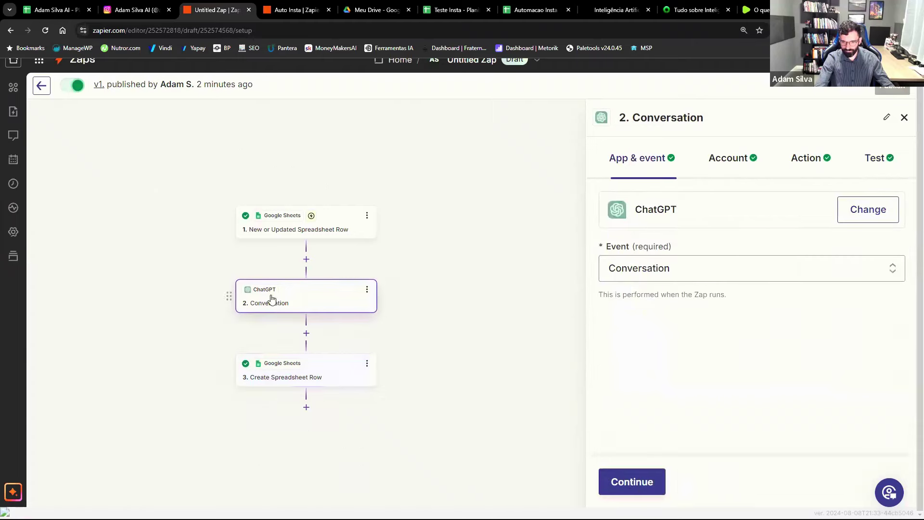
click(879, 164)
scroll(731, 337, down, 5)
scroll(716, 353, down, 5)
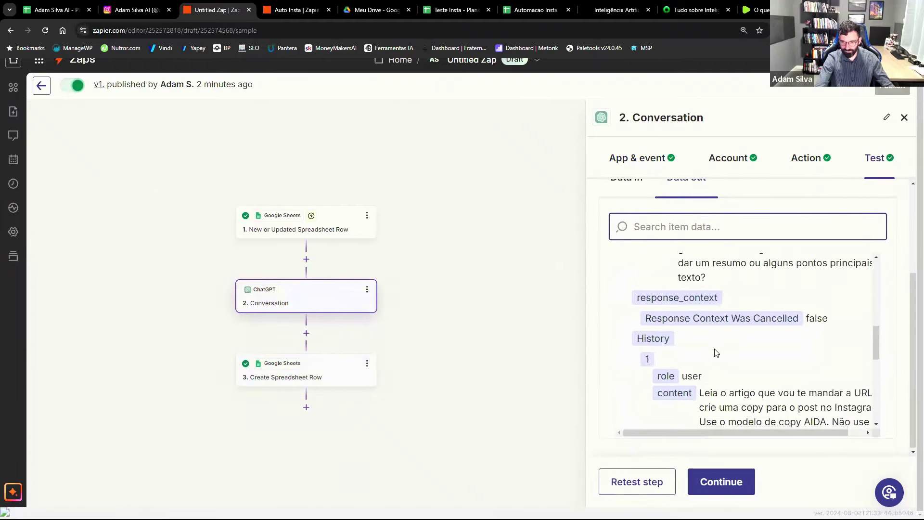
click(613, 483)
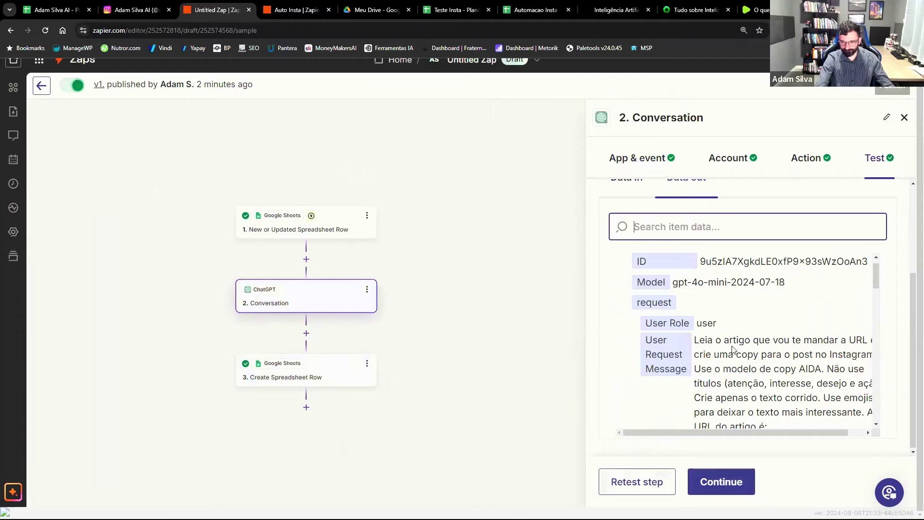
Read the full ChatGPT reply in the Conversation step's new test output.
scroll(733, 350, down, 3)
scroll(733, 349, down, 4)
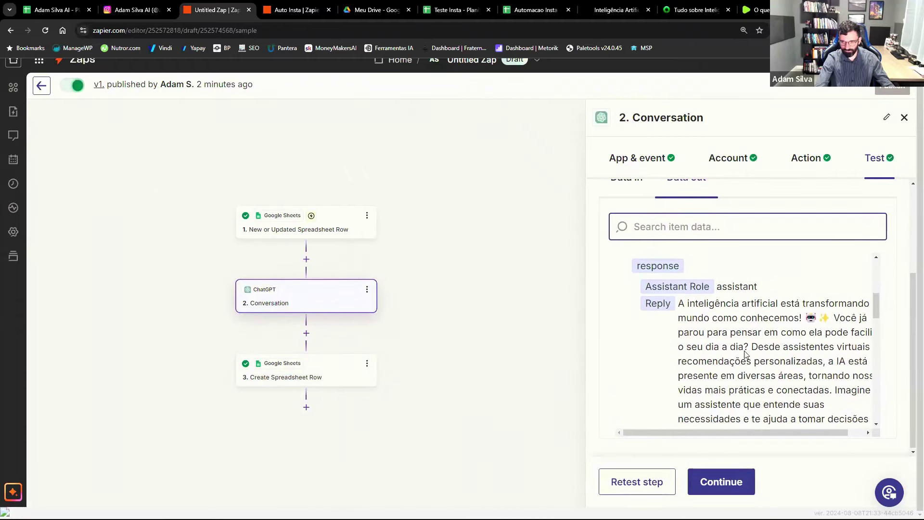
scroll(806, 305, down, 5)
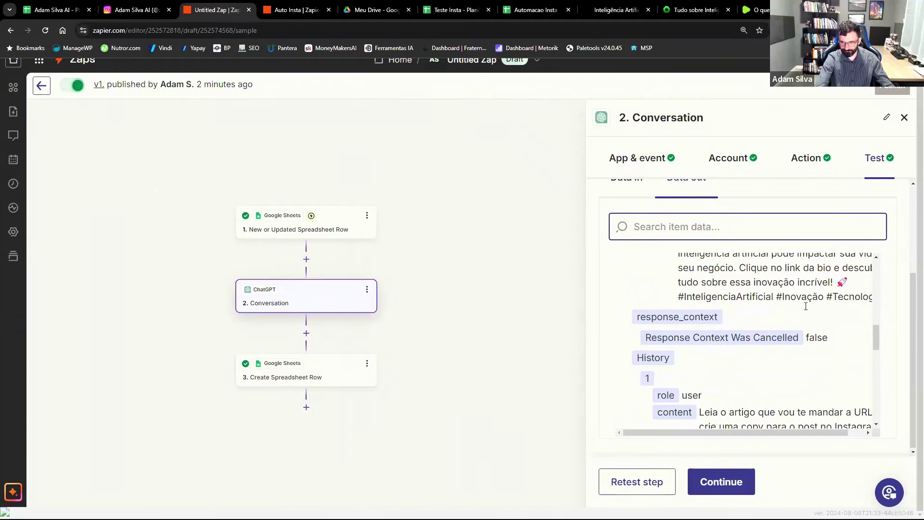
scroll(806, 306, down, 8)
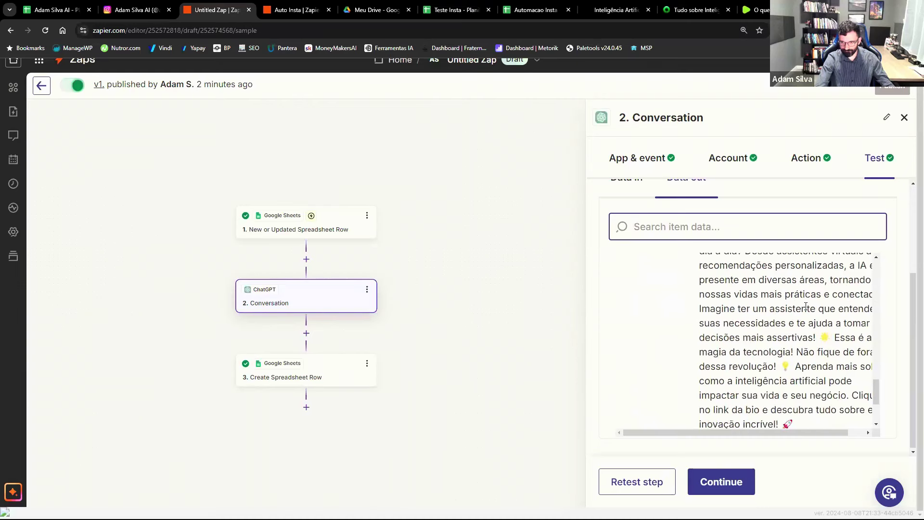
scroll(715, 305, up, 3)
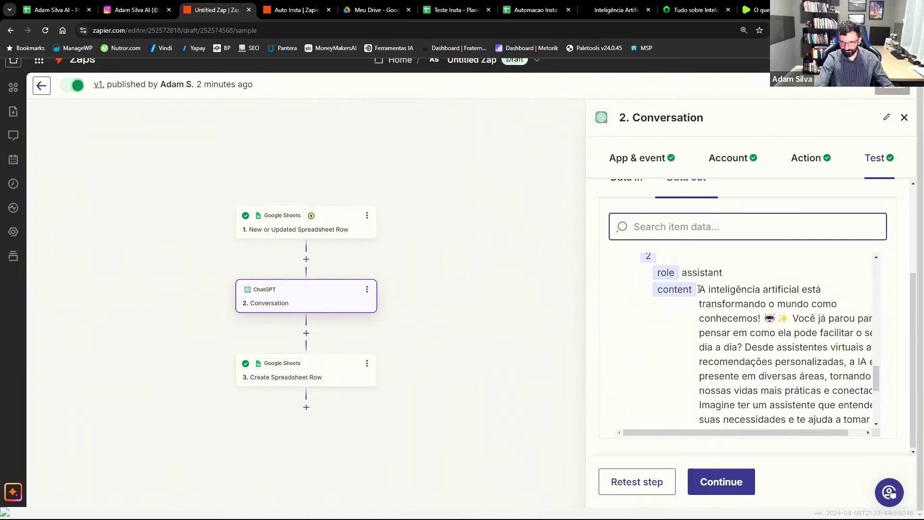
drag(699, 288, 796, 343)
click(779, 354)
click(769, 325)
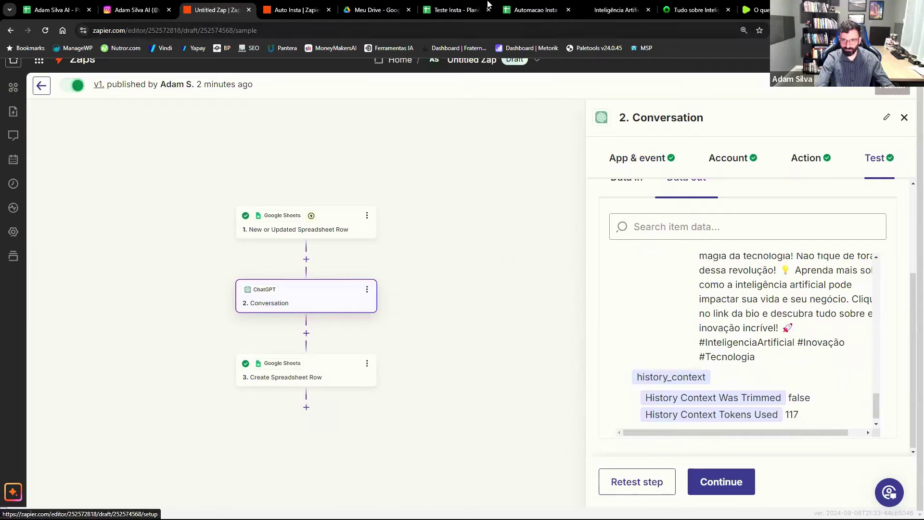
Check the copy in cell A3 of the Teste Insta spreadsheet and go back to the Untitled Zap.
click(455, 9)
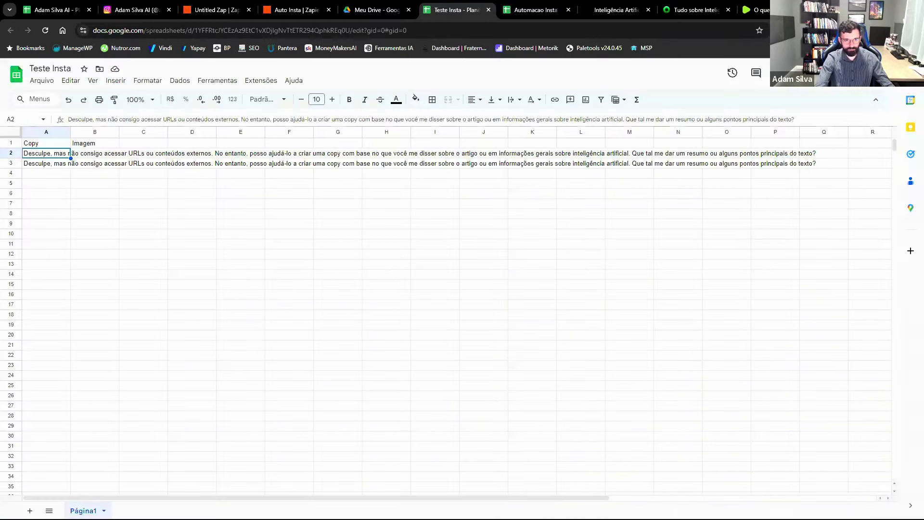
click(55, 164)
click(215, 10)
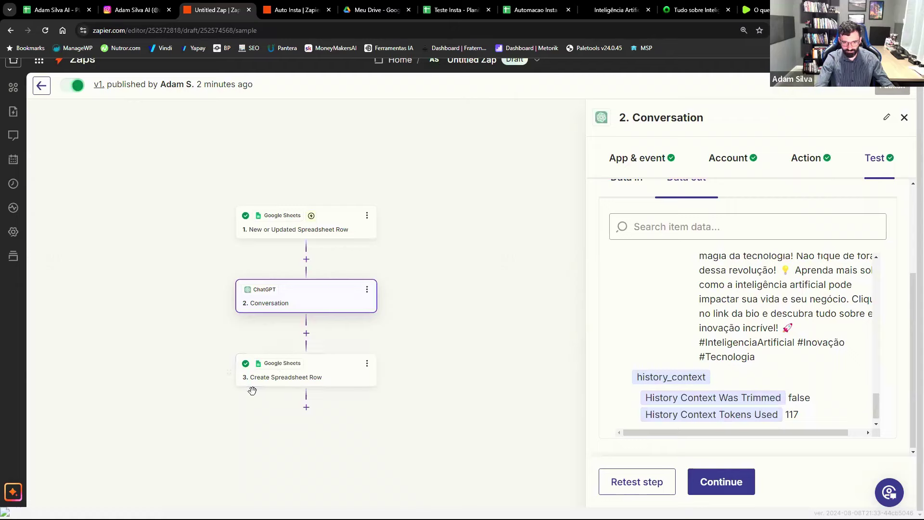
Retest the Create Spreadsheet Row step with the new ChatGPT reply and read through the data it sends.
click(272, 368)
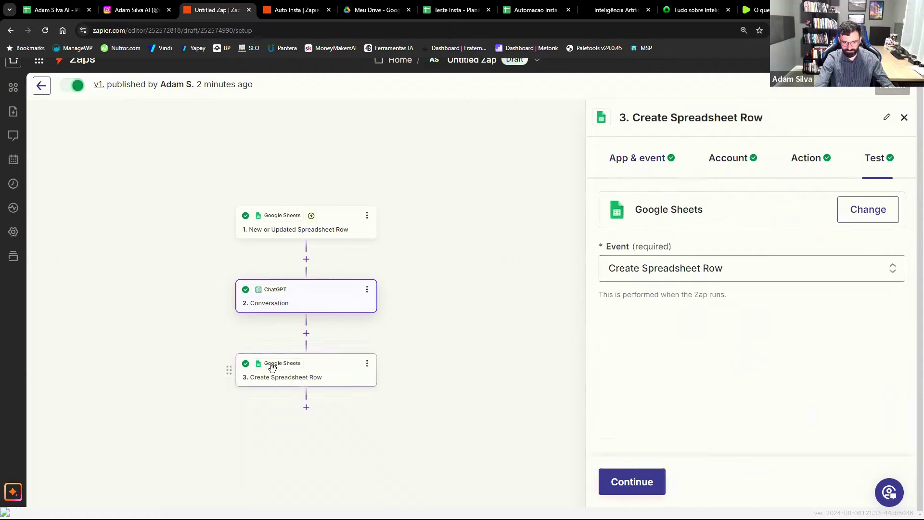
click(879, 159)
scroll(655, 427, down, 3)
click(625, 483)
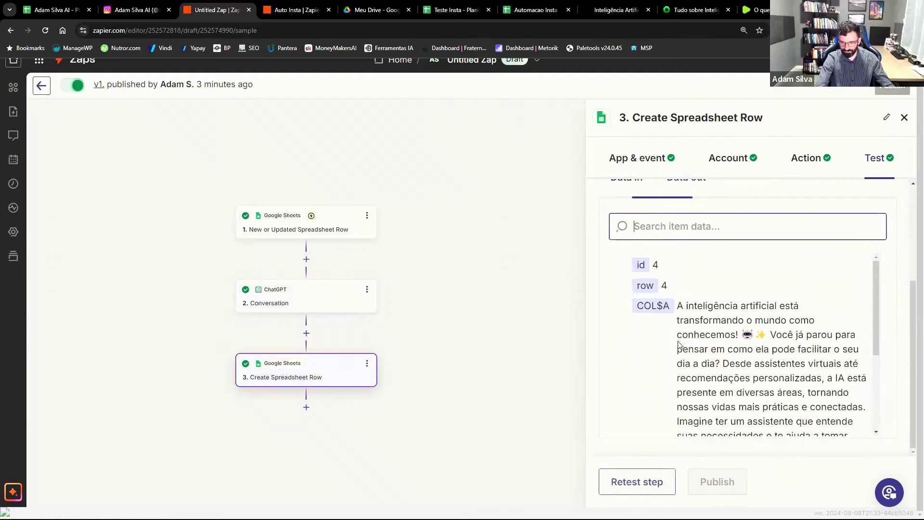
scroll(679, 342, down, 3)
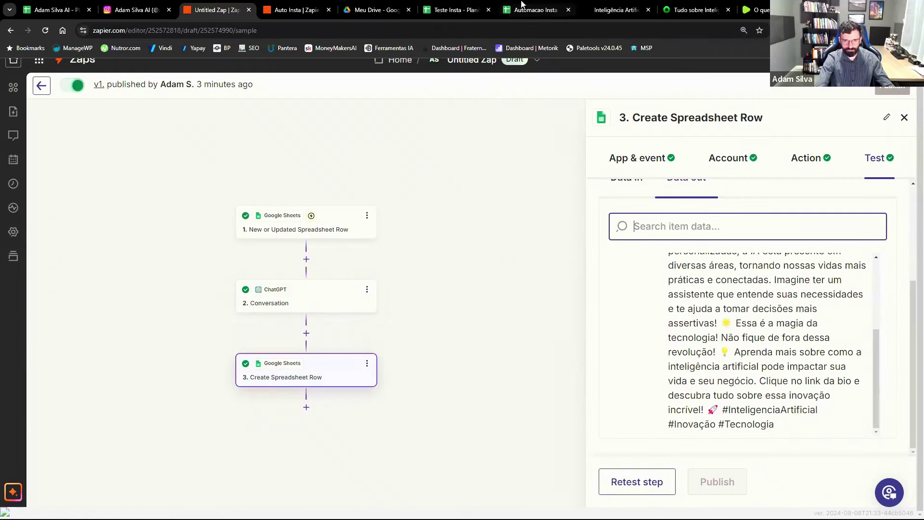
Check the copy in cell A4 of Teste Insta and view the step sequence of the Auto Insta Zap.
click(453, 10)
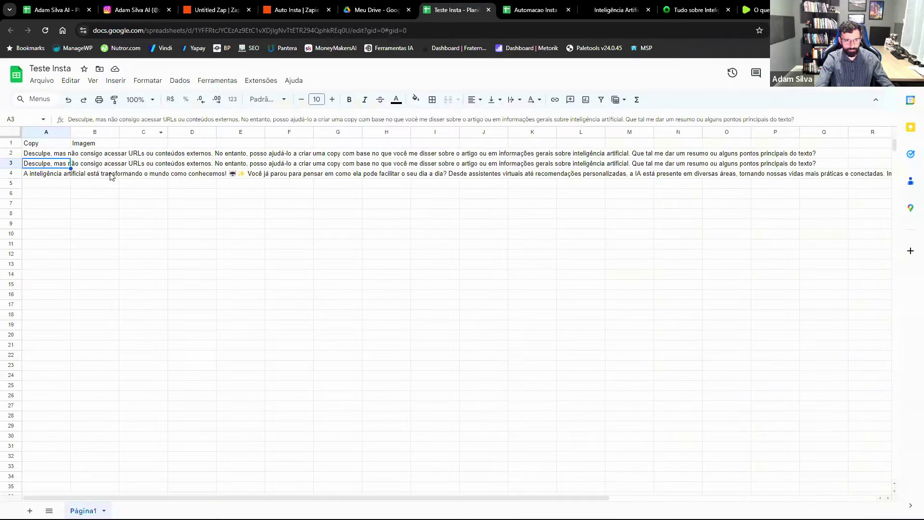
click(43, 175)
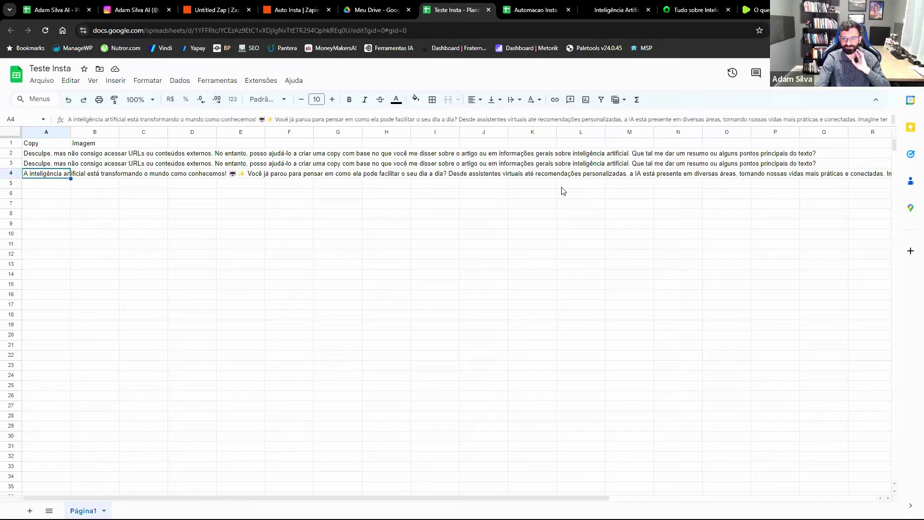
click(294, 9)
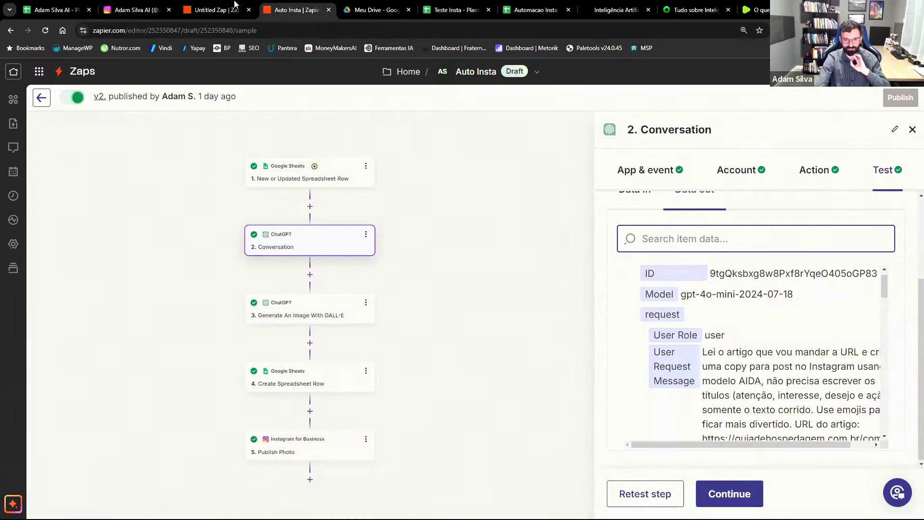
Return to the Untitled Zap and add a ChatGPT step after the Create Spreadsheet Row step.
click(235, 7)
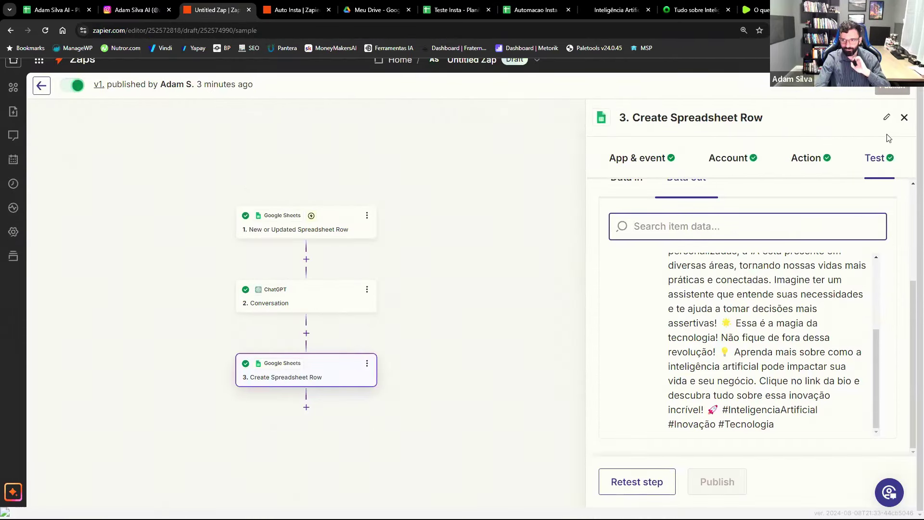
click(904, 118)
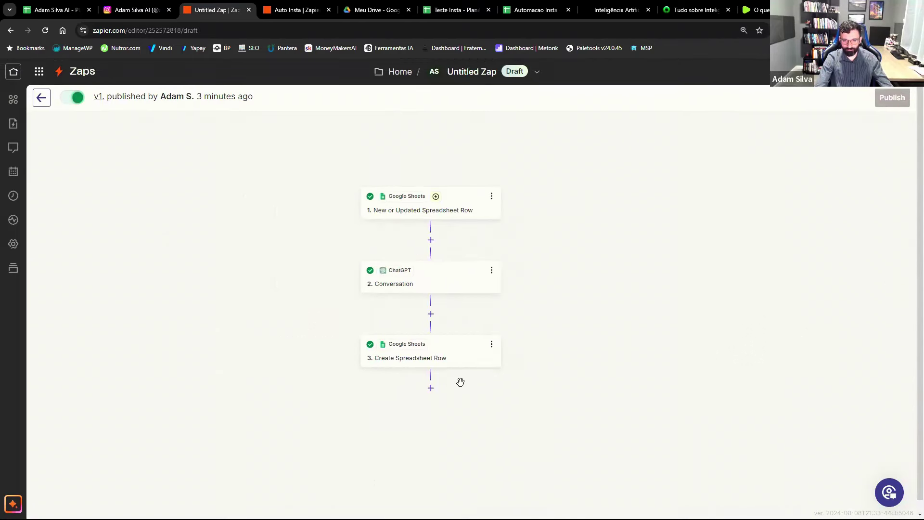
click(430, 388)
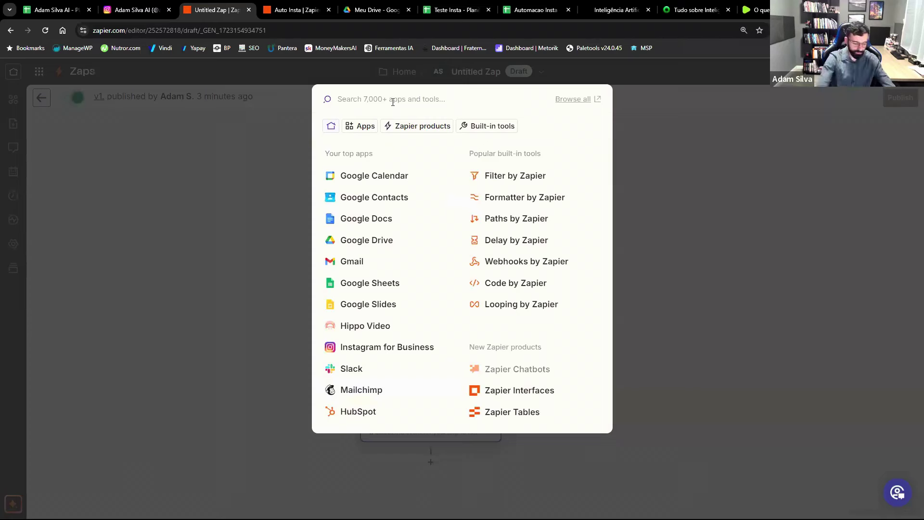
text(ins)
key(BackSpace)
key(BackSpace)
key(BackSpace)
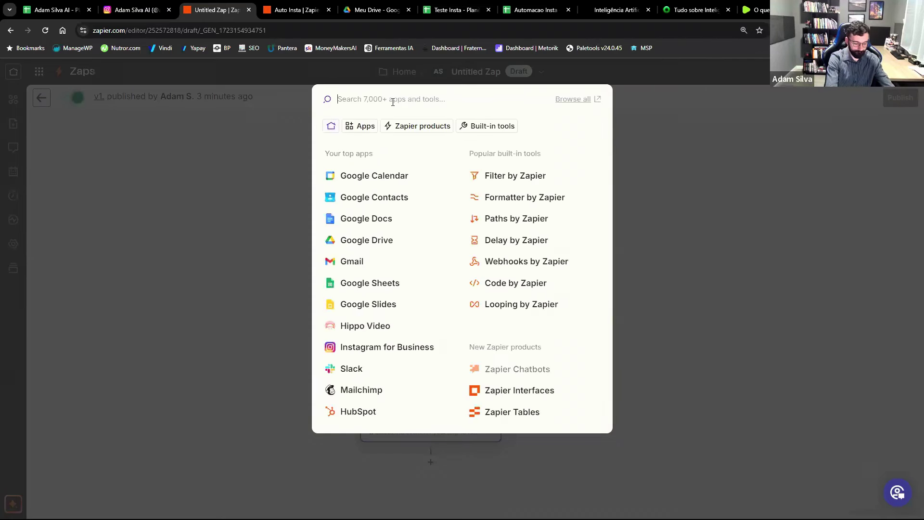
text(chatgpt)
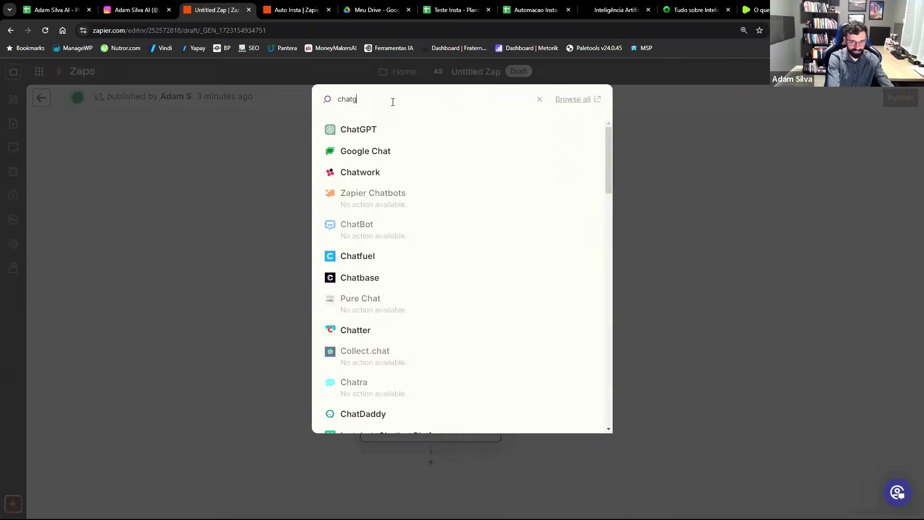
click(355, 128)
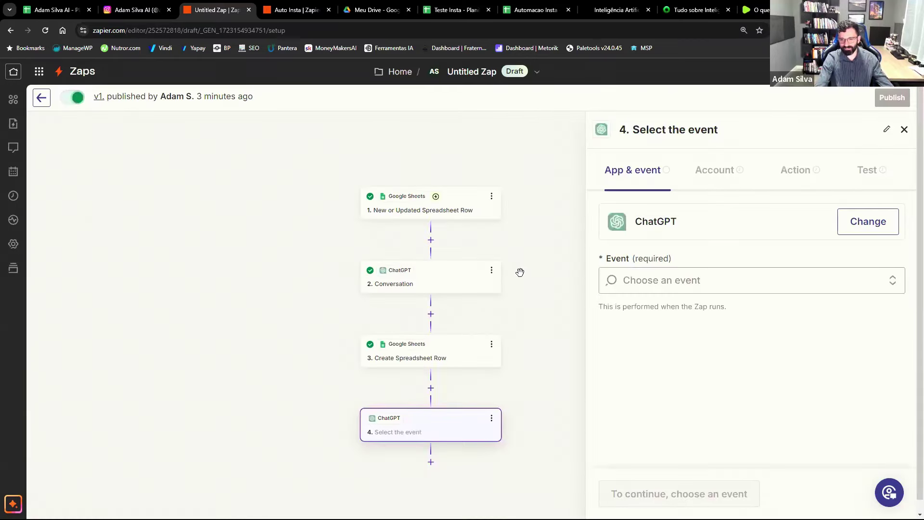
Set the new step's event to Generate An Image With DALL-E and continue with the connected ChatGPT account.
click(617, 279)
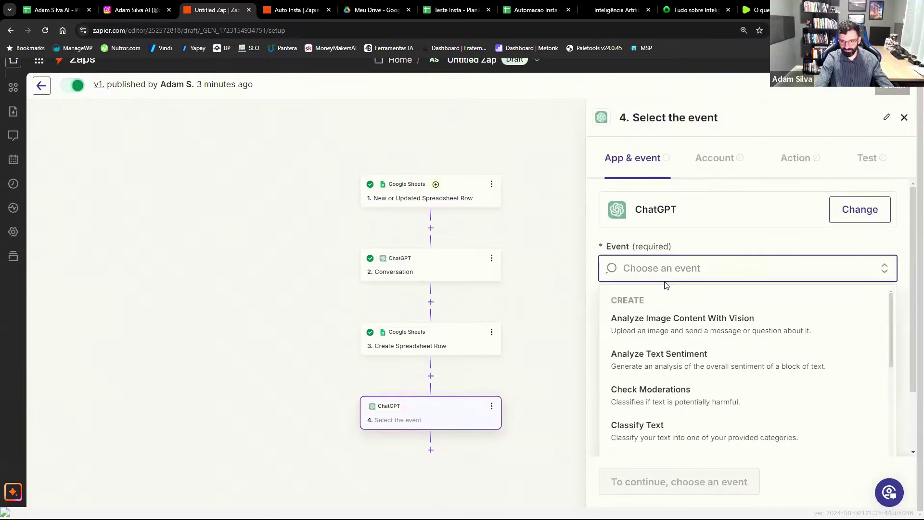
scroll(676, 337, down, 2)
scroll(677, 337, down, 1)
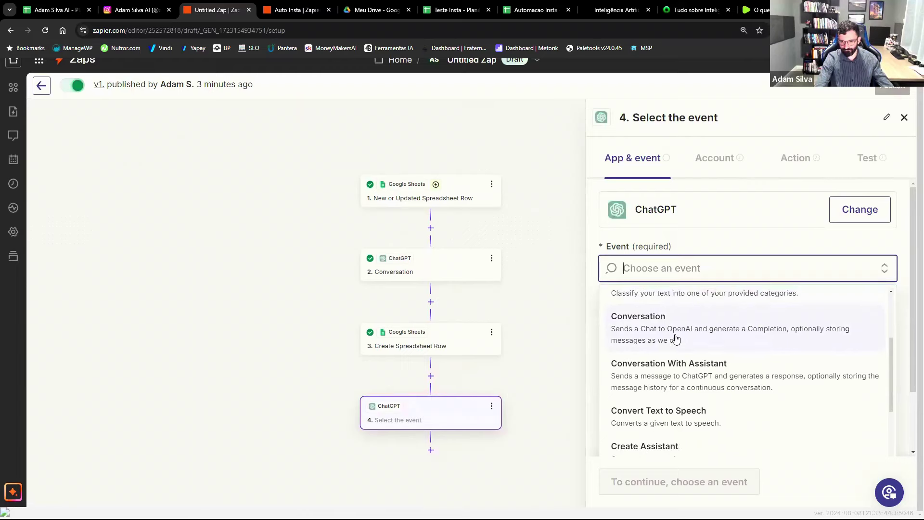
text(image)
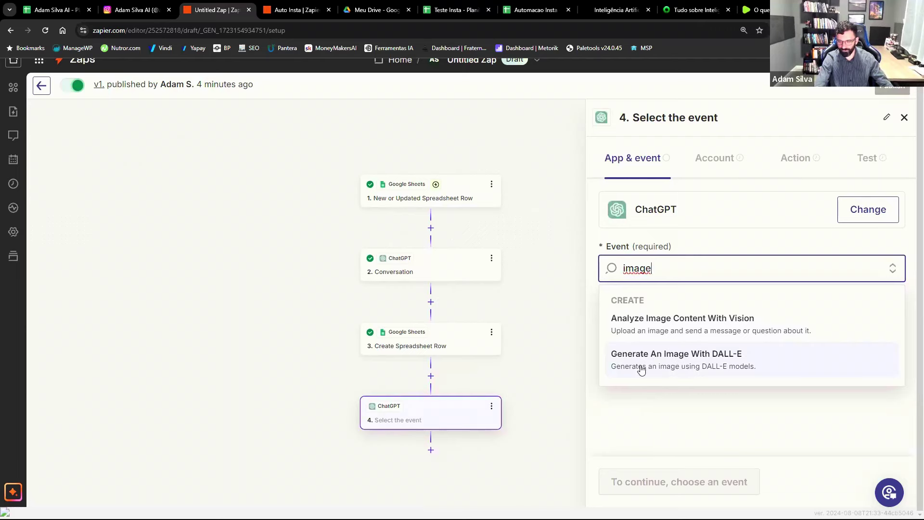
click(686, 364)
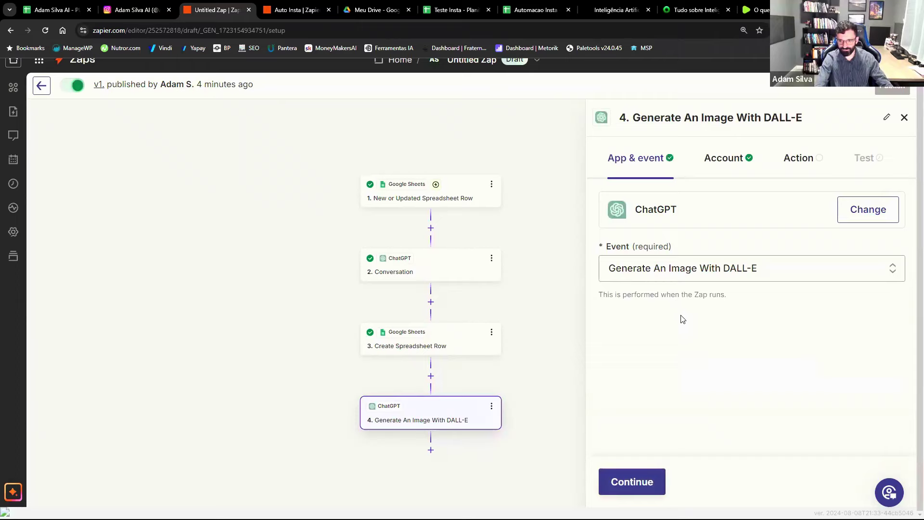
click(645, 476)
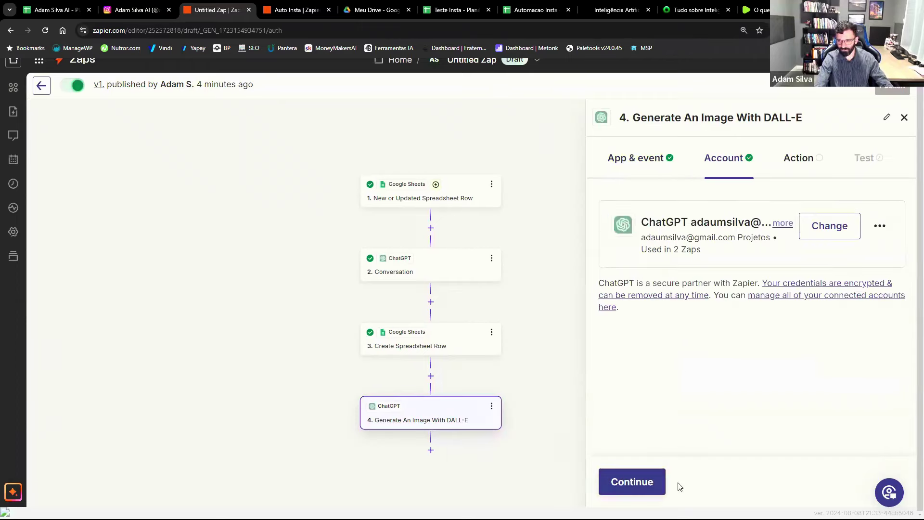
click(636, 483)
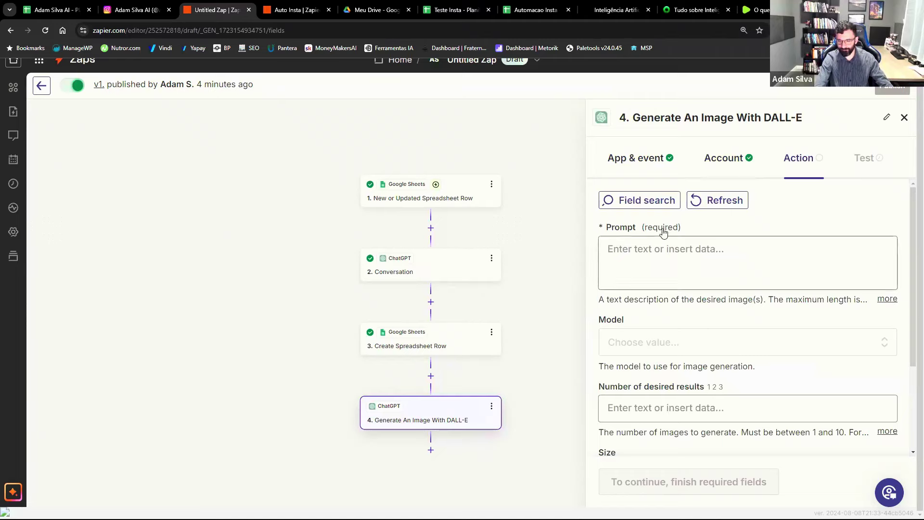
Write the image prompt "Crie uma imagem para ilustrar a copy que vou te passar. Use um estilo foto realista. Segue a copy:".
click(629, 257)
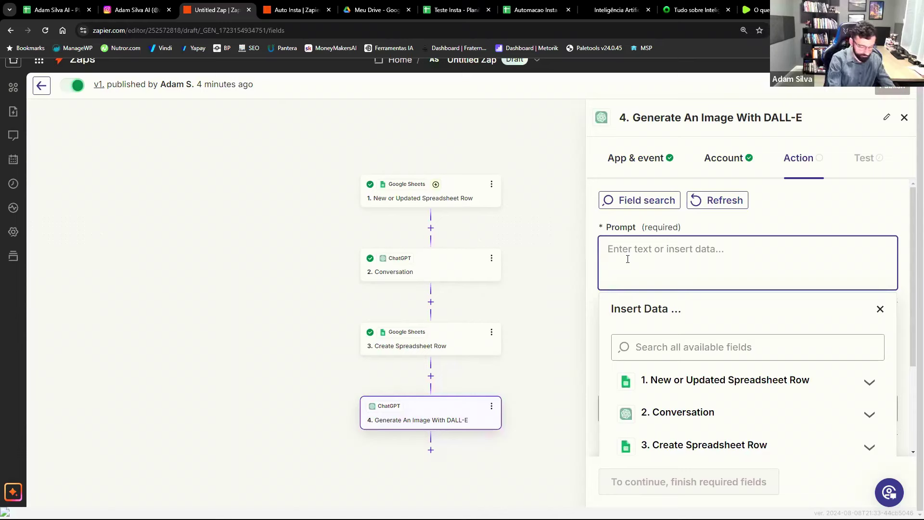
text(Crie uma i)
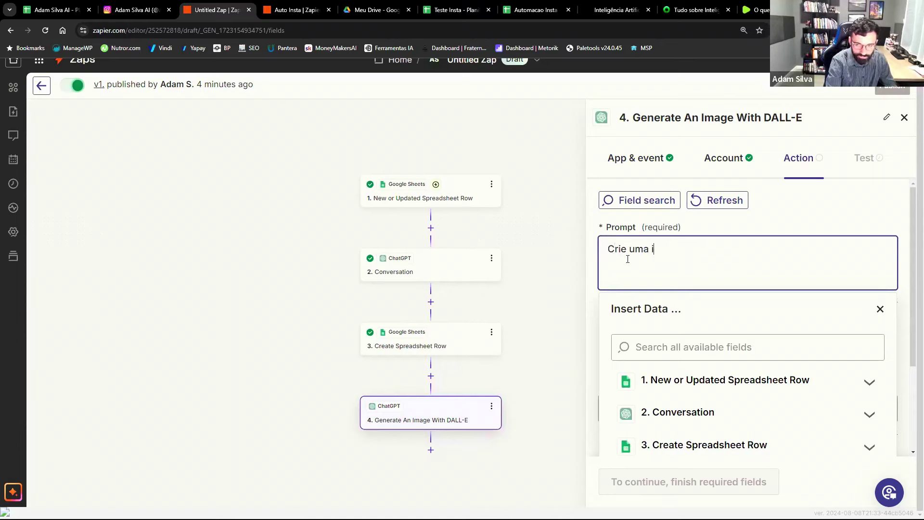
text(magem para i)
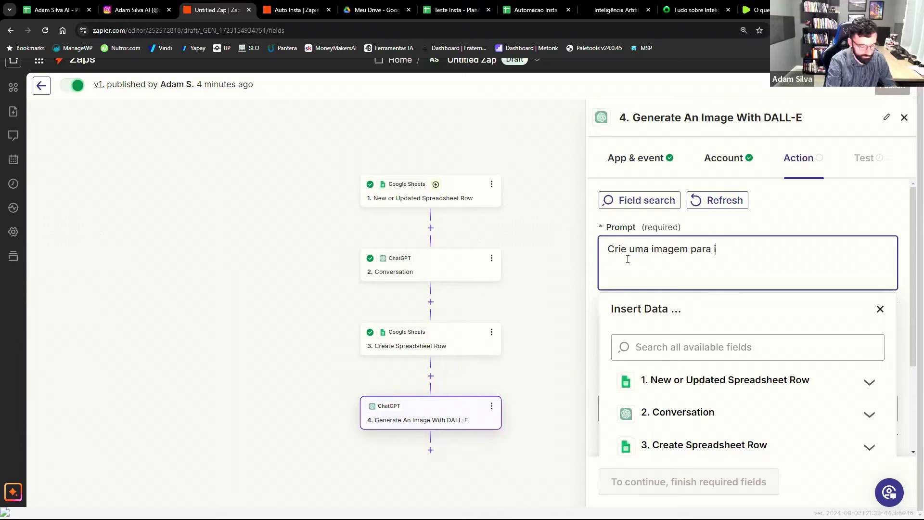
text(lustrar)
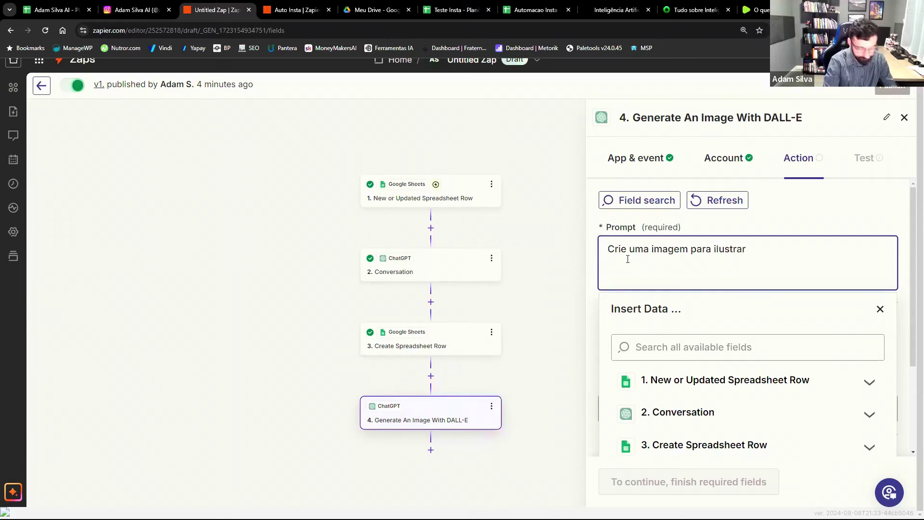
text( a copy)
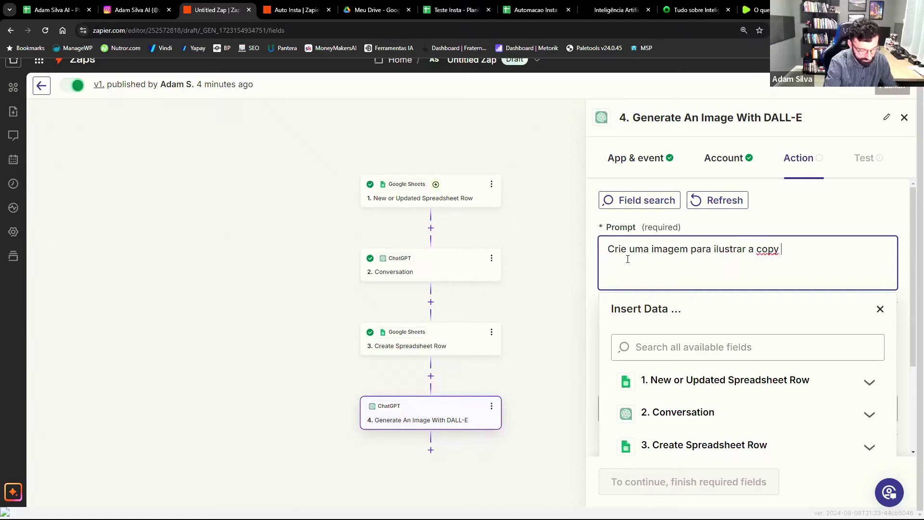
text( que vou te passar.)
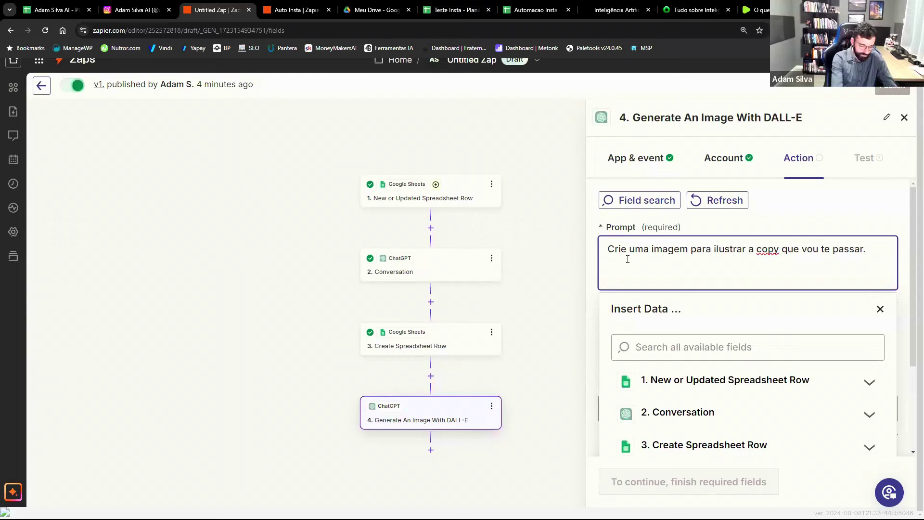
text( Use um esti)
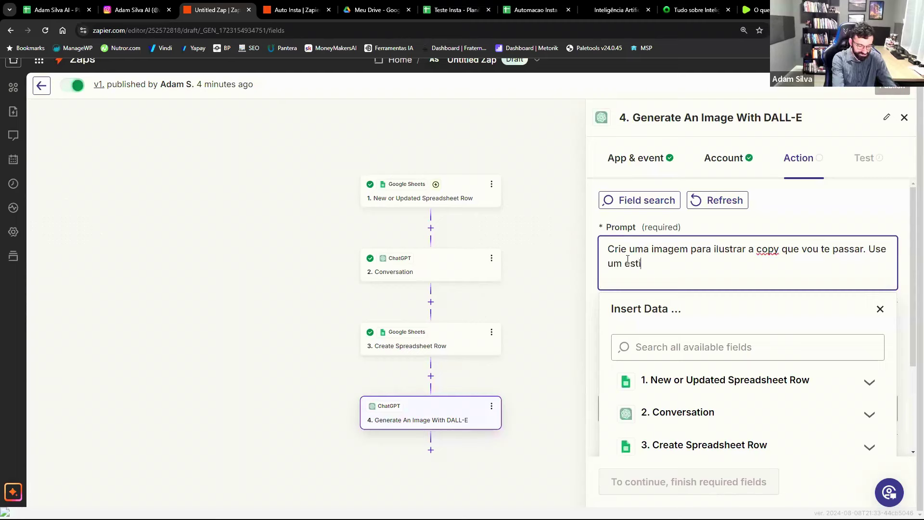
text(lo foto rea)
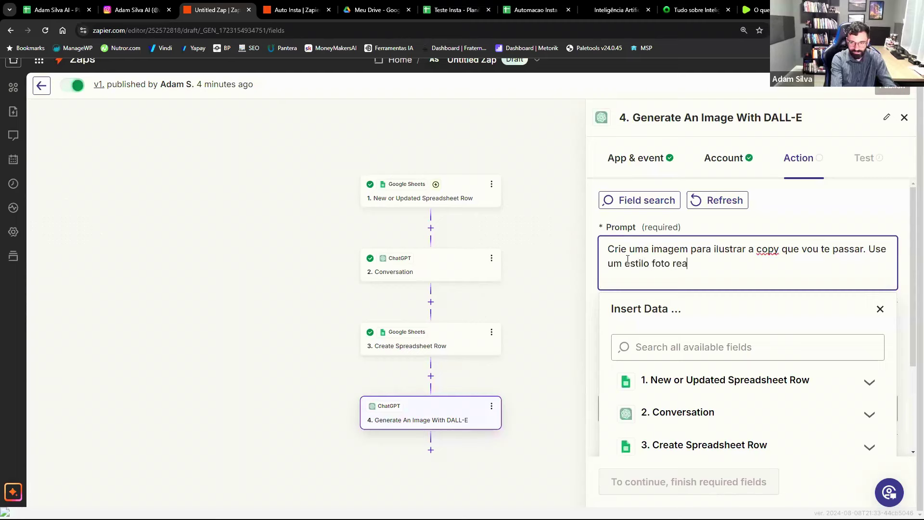
text(lista.)
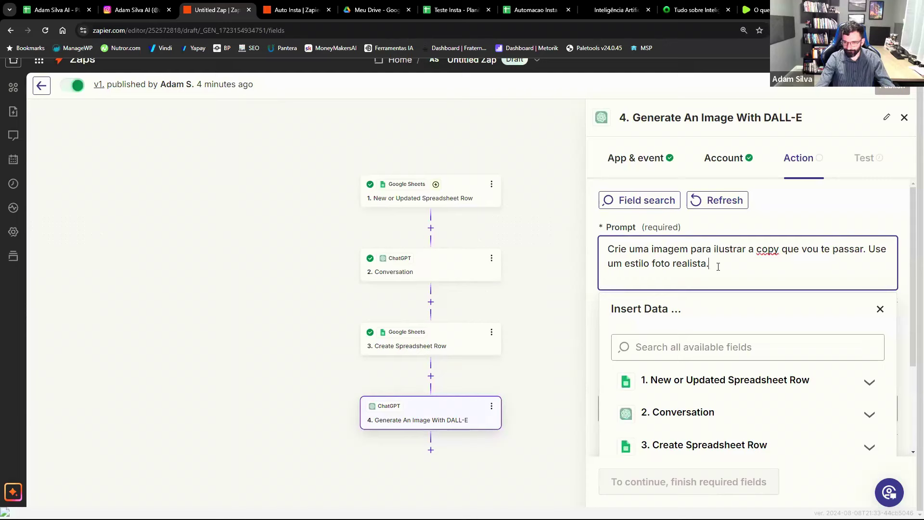
text(Co)
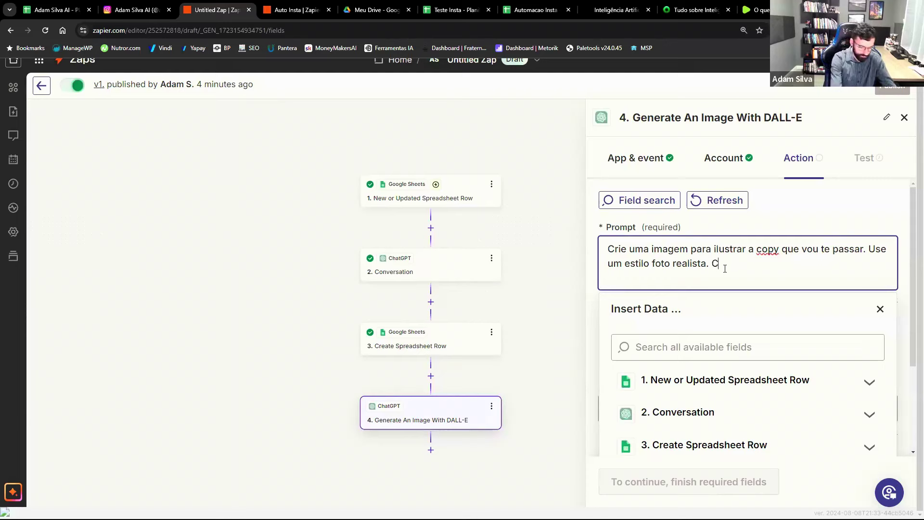
key(BackSpace)
key(BackSpace)
text(Segue )
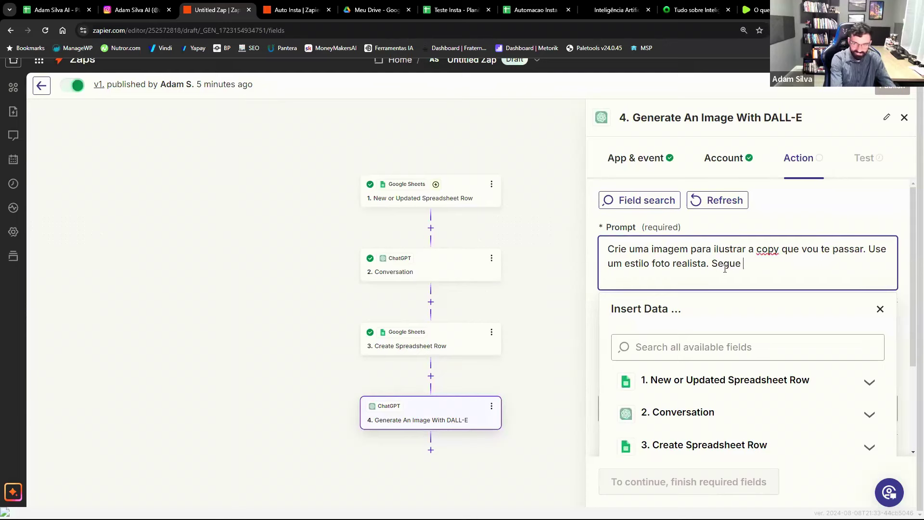
text(a copy:)
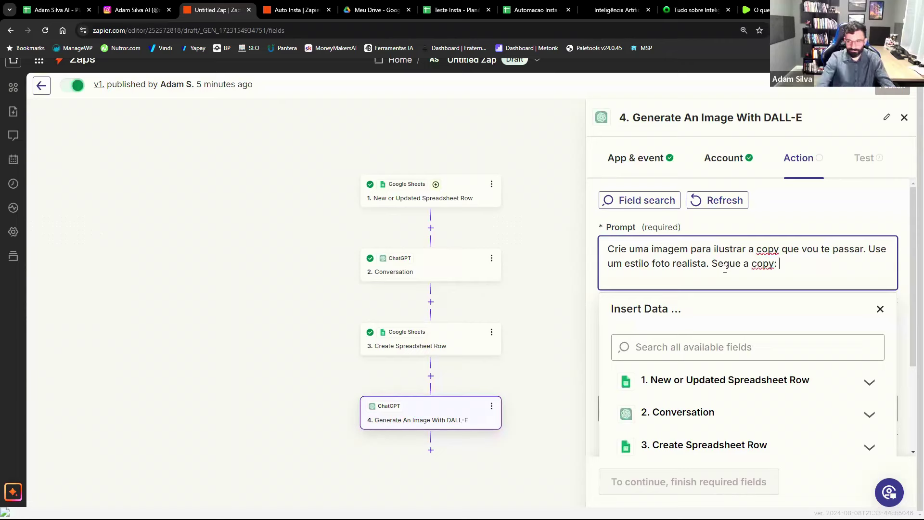
Insert the Reply field from the Conversation step at the end of the DALL-E prompt.
scroll(725, 269, down, 2)
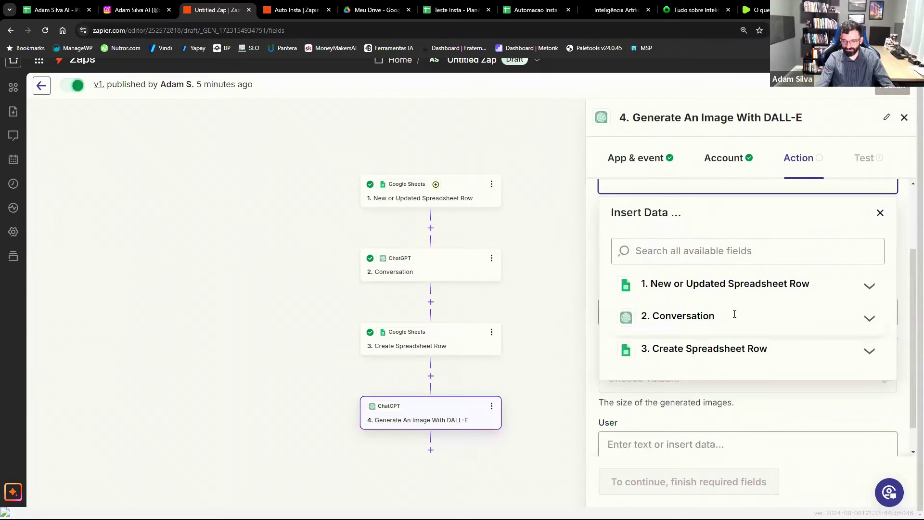
click(867, 320)
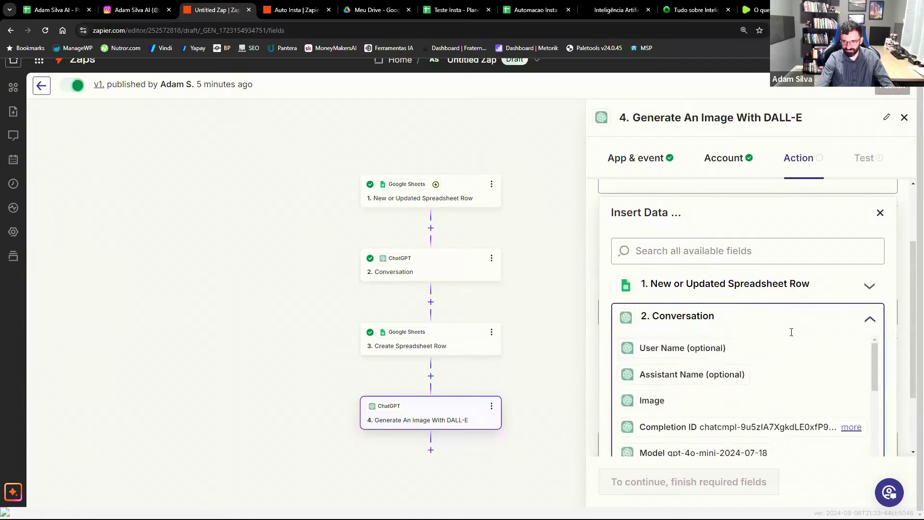
scroll(860, 352, down, 5)
scroll(781, 350, down, 2)
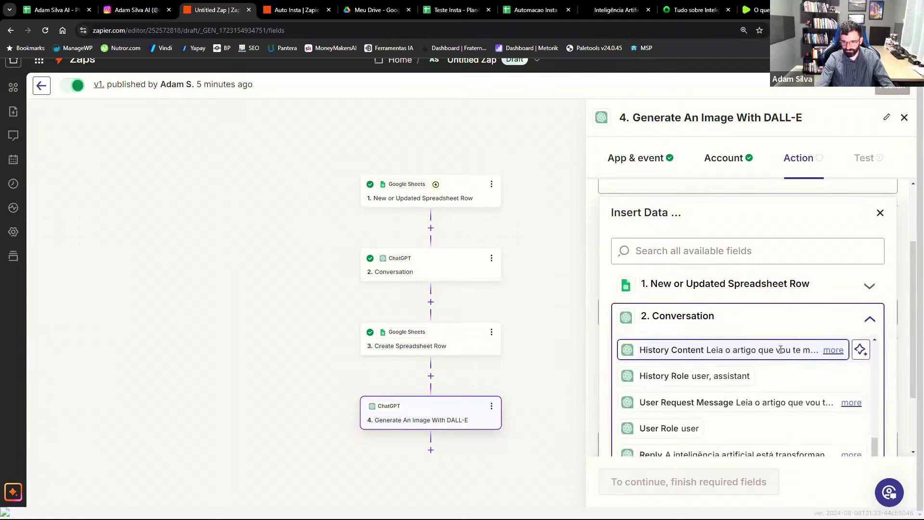
scroll(722, 337, down, 2)
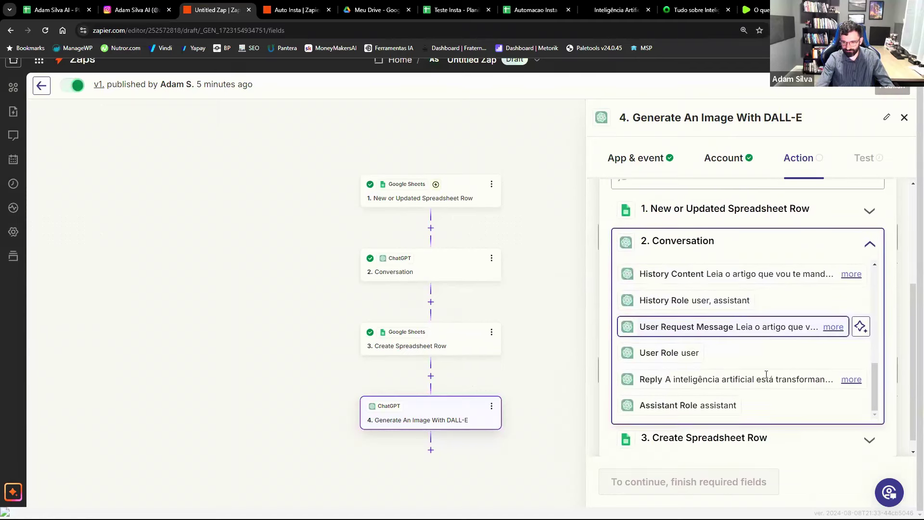
click(668, 367)
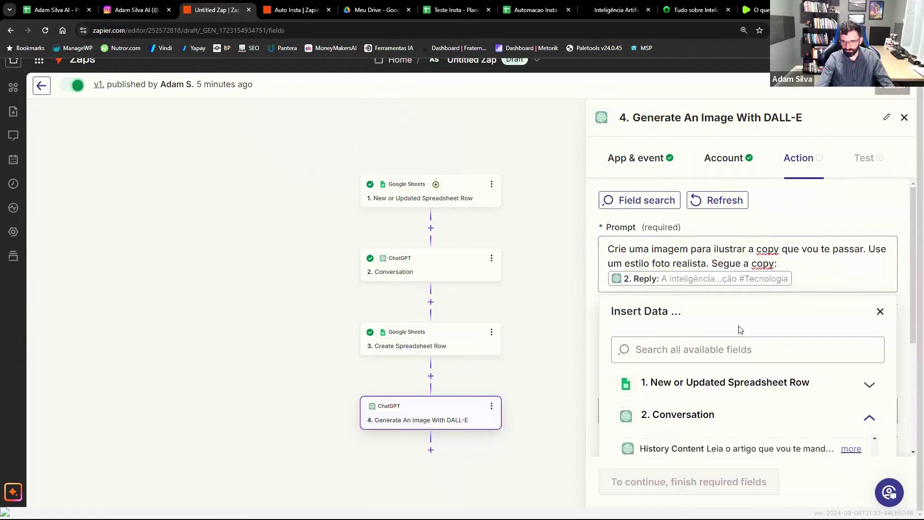
click(880, 263)
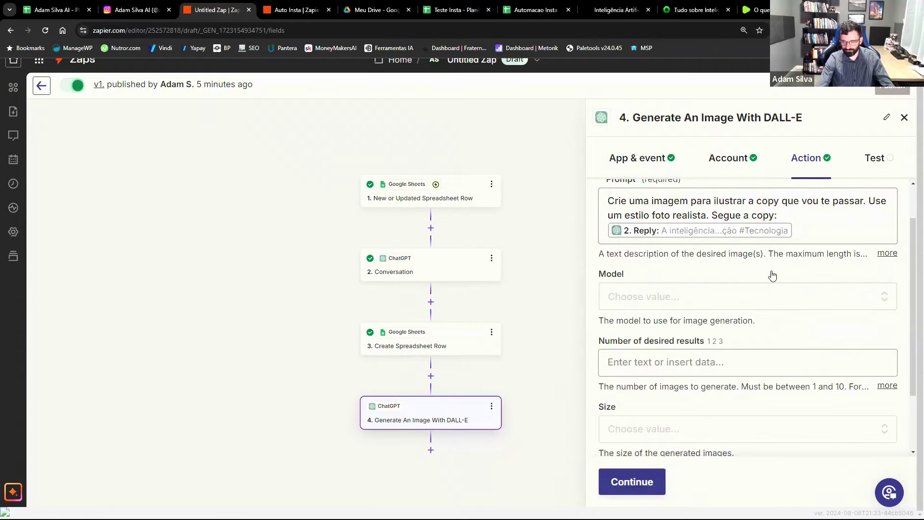
Set the image generation model to DALL-E 3 and the number of desired results to 1.
click(716, 294)
scroll(679, 370, down, 2)
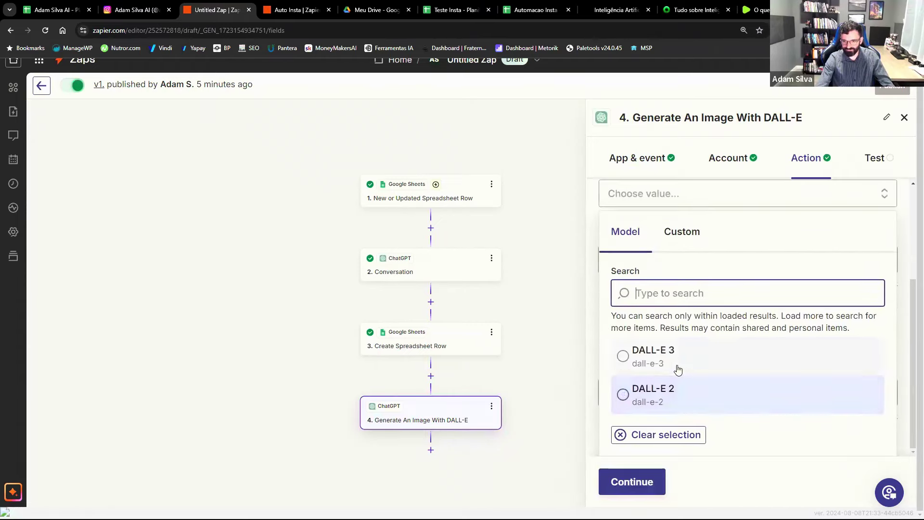
click(679, 369)
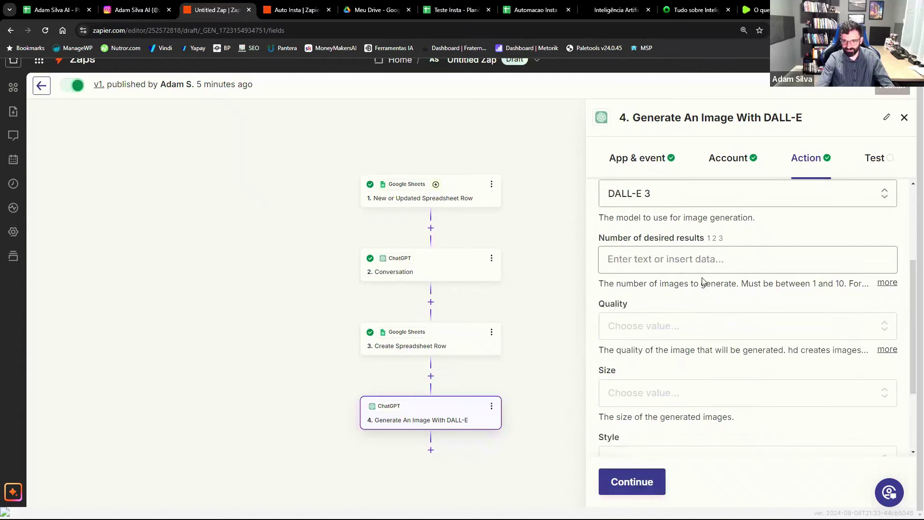
click(677, 270)
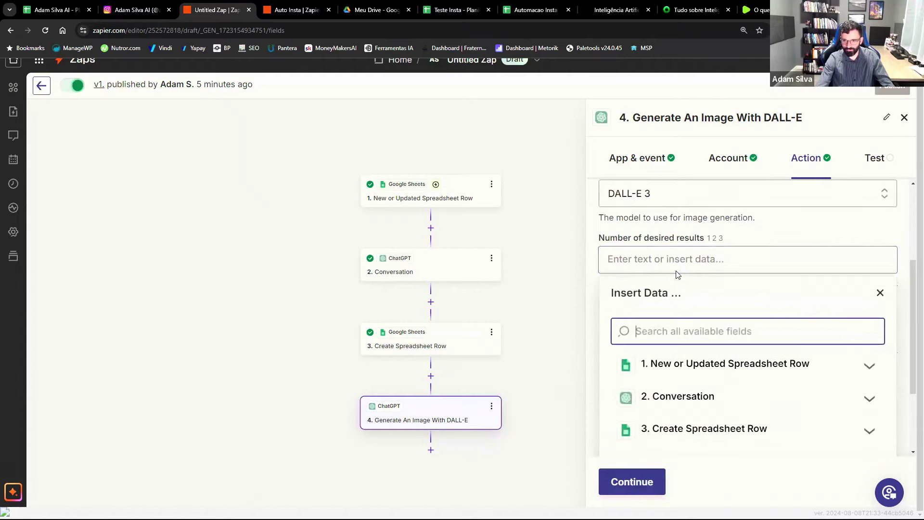
text(1)
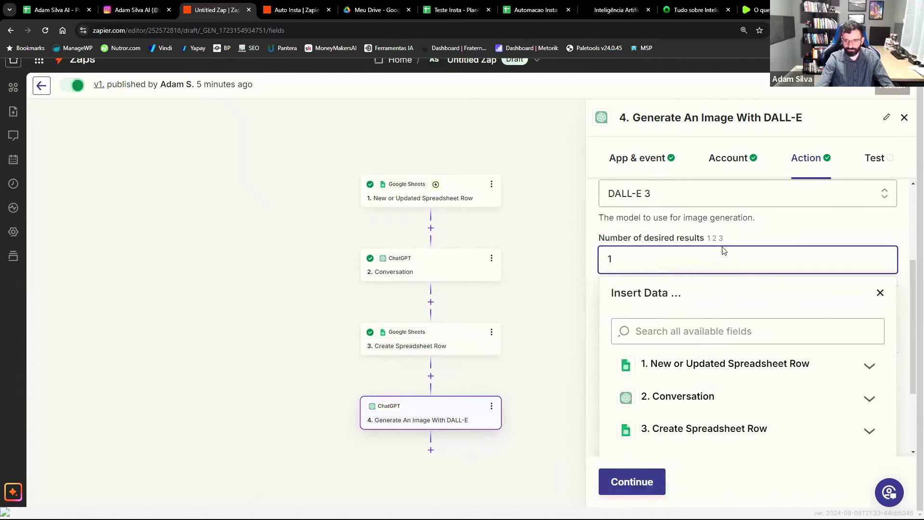
click(795, 235)
scroll(689, 296, down, 1)
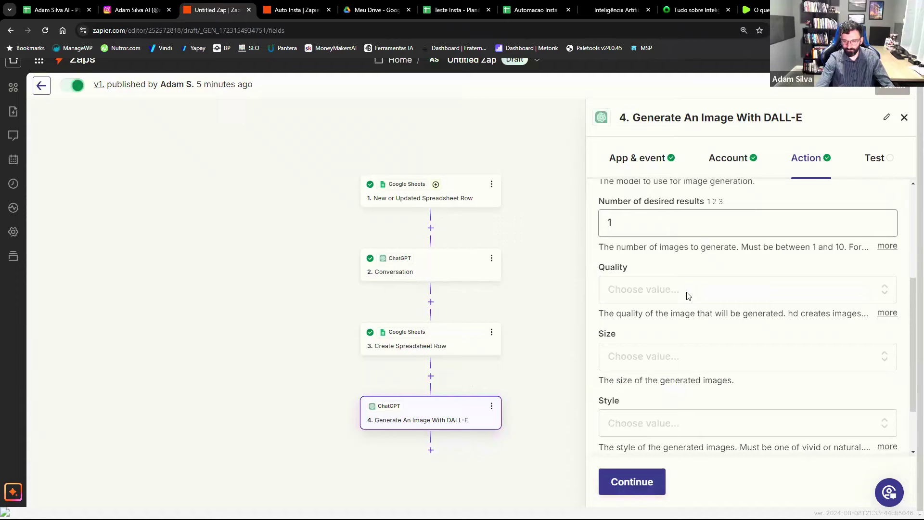
Set the DALL-E step's image quality to Standard and the image size to 1024×1024.
click(645, 290)
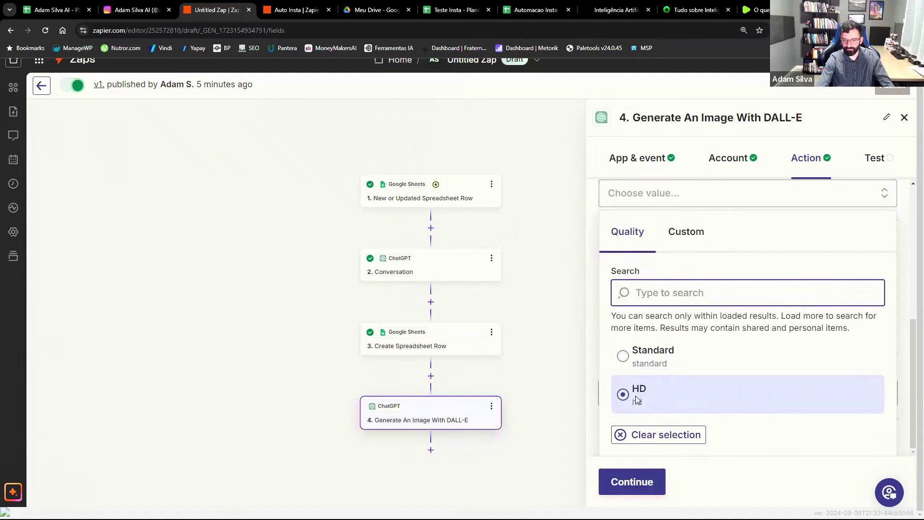
click(666, 372)
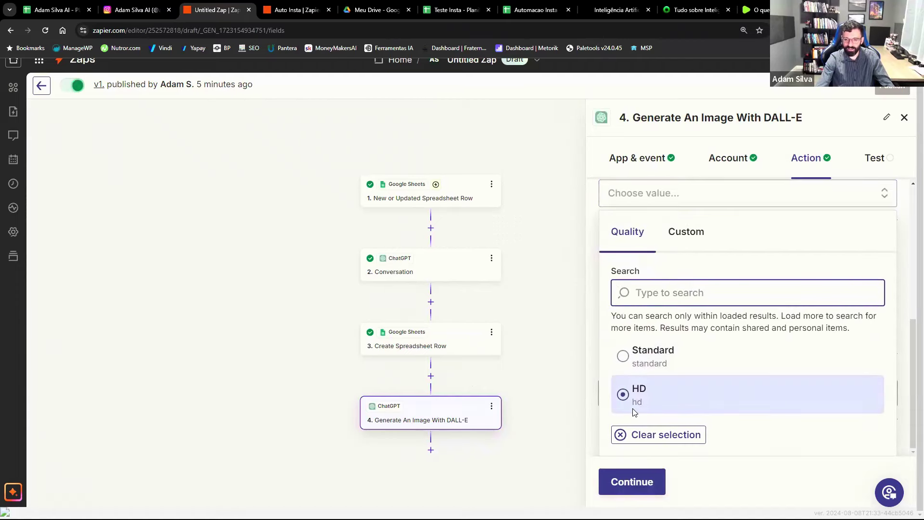
click(664, 367)
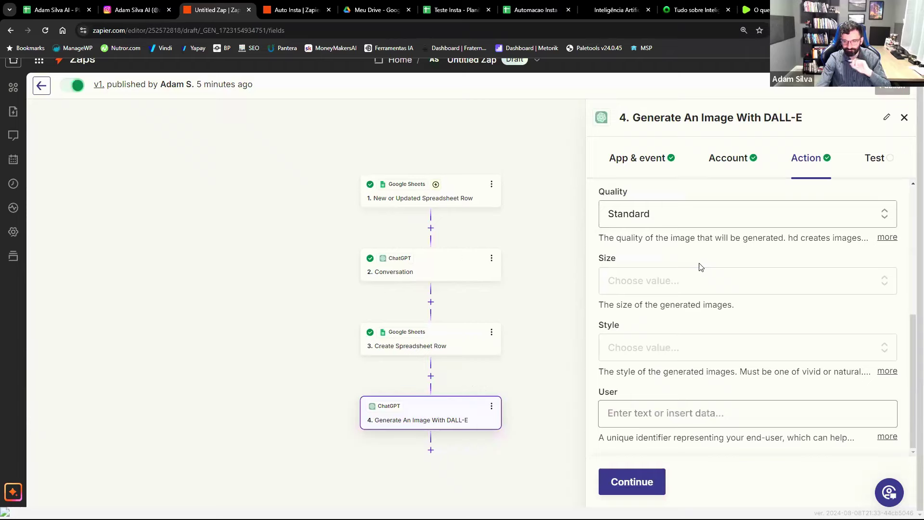
click(645, 283)
scroll(674, 289, down, 3)
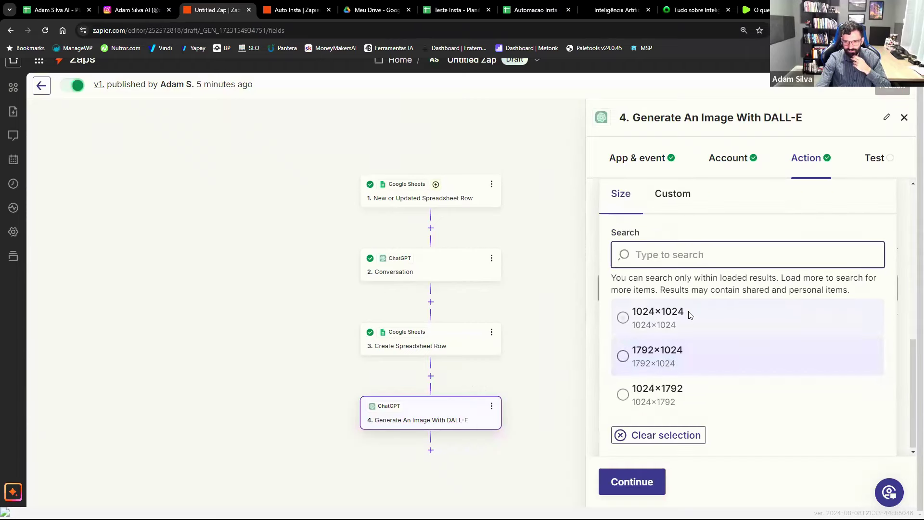
click(691, 316)
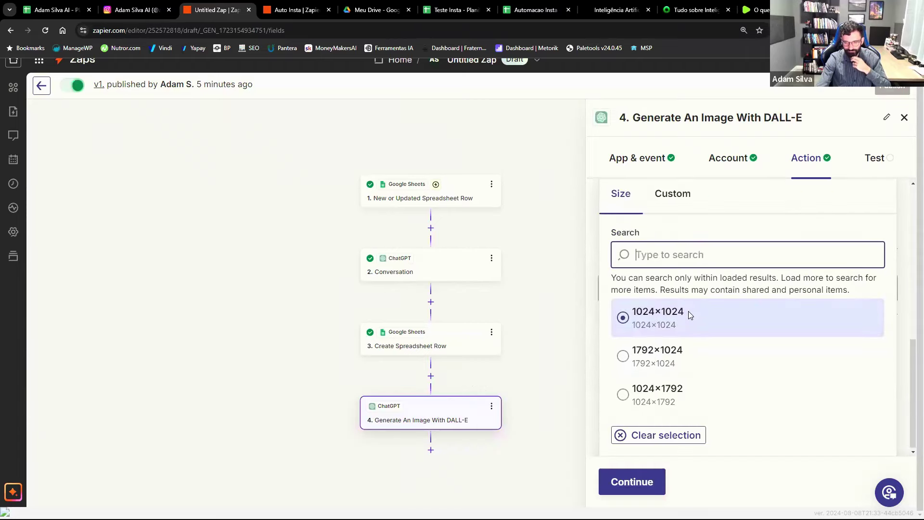
click(655, 329)
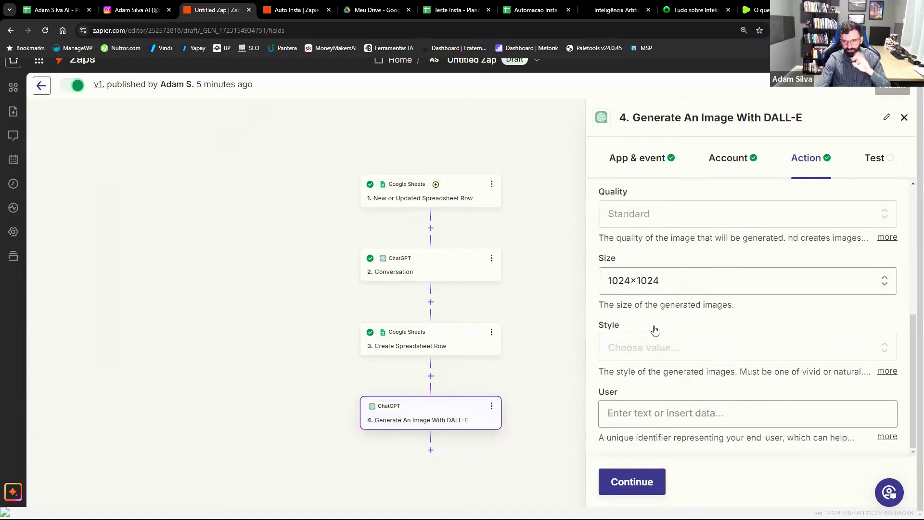
click(681, 279)
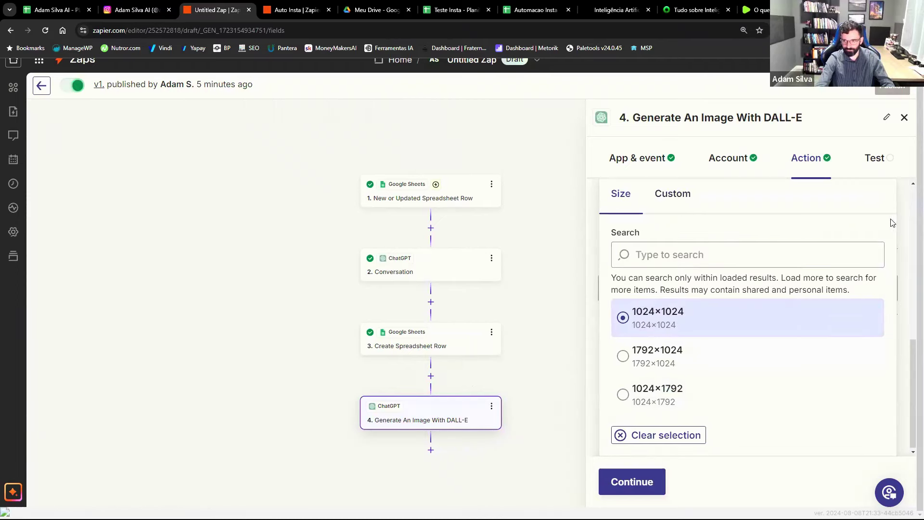
click(904, 222)
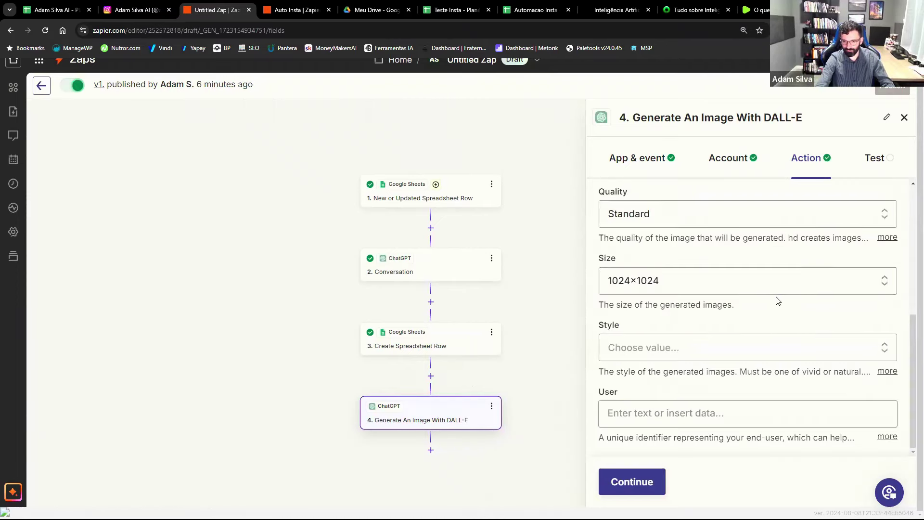
Set the style of the generated images to Vivid.
click(629, 355)
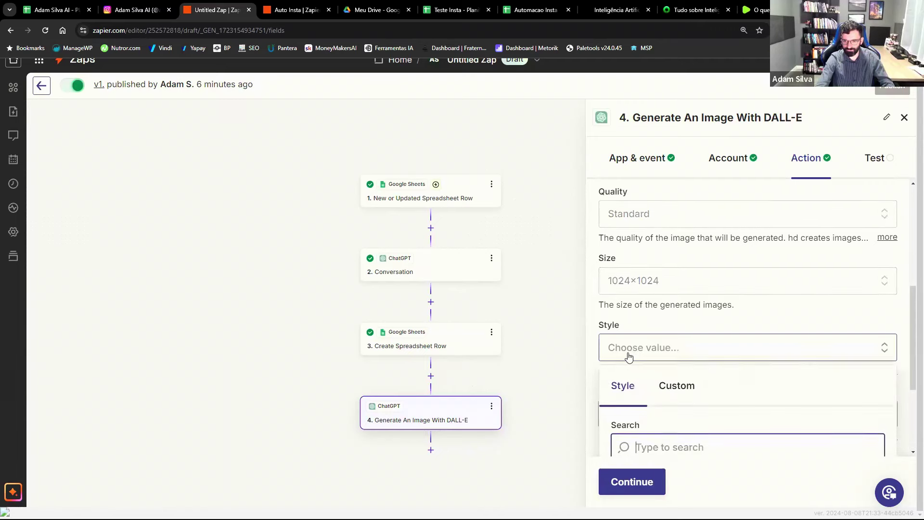
click(676, 389)
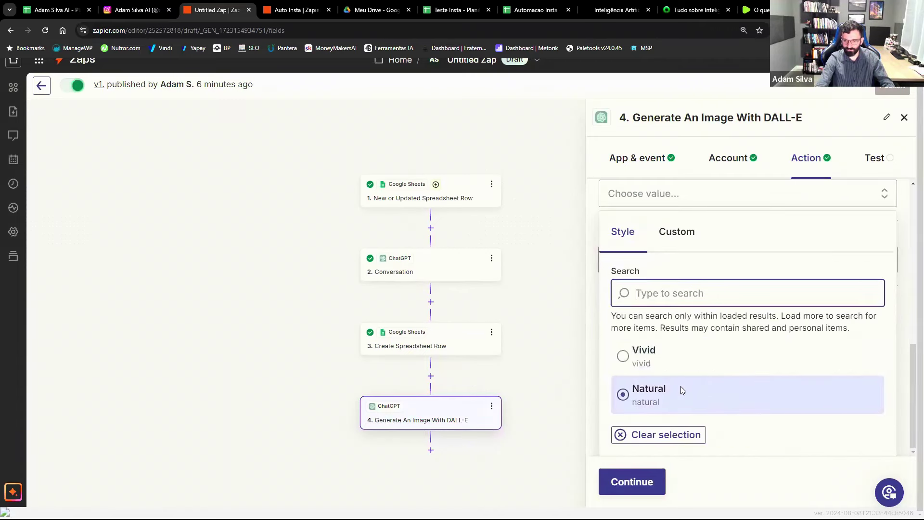
click(644, 366)
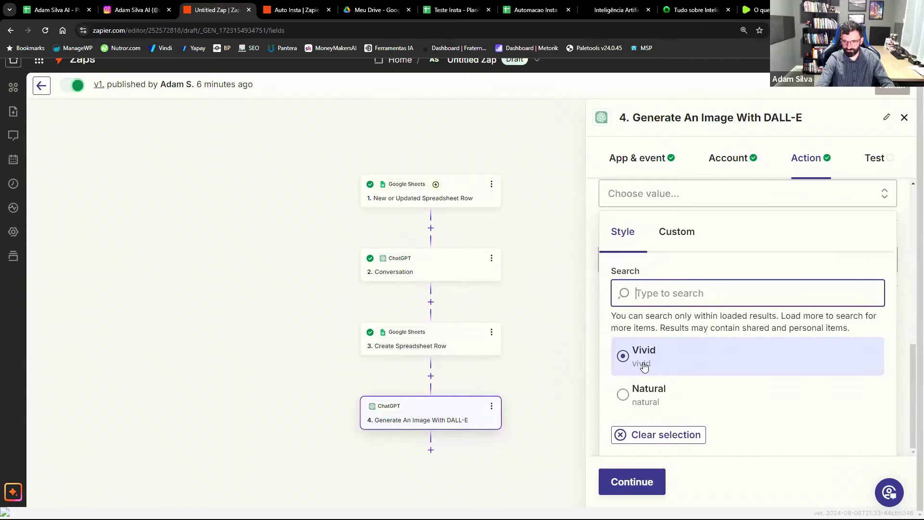
click(645, 366)
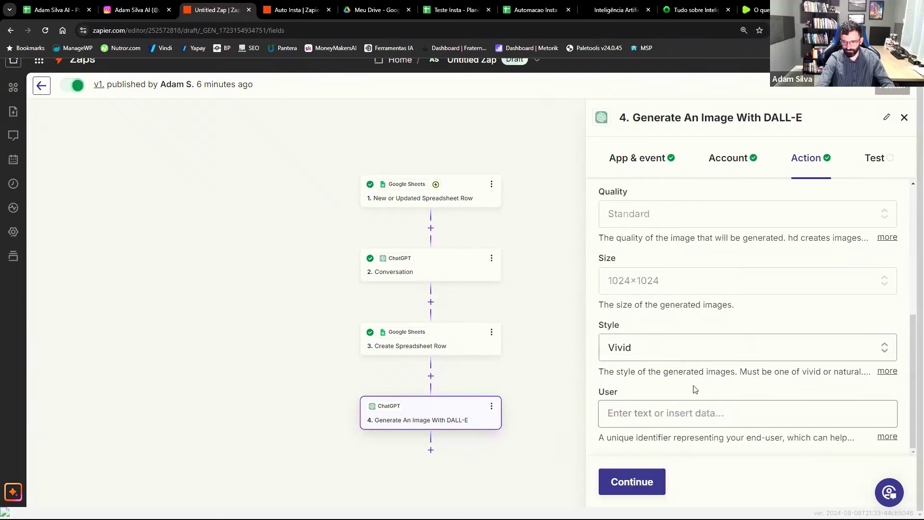
Review the DALL-E step's settings and input data, and run the step's test to generate an image.
scroll(865, 379, up, 5)
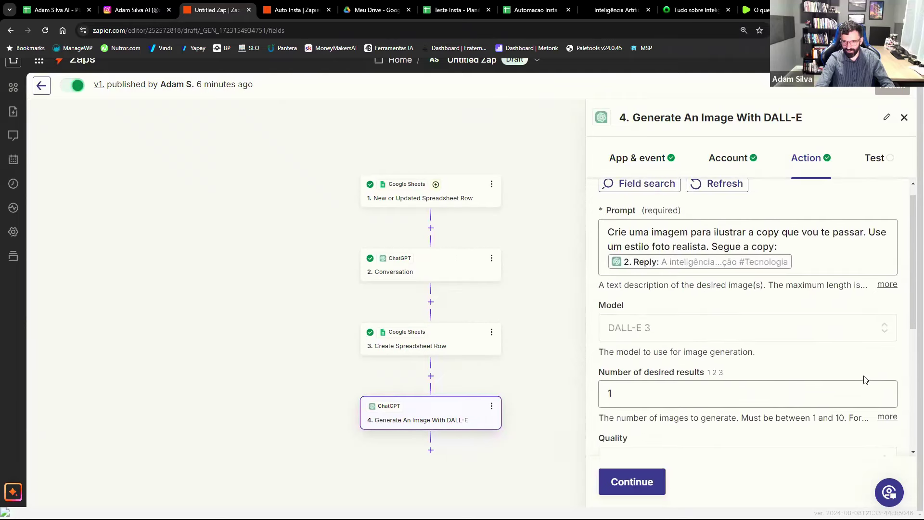
scroll(866, 379, down, 5)
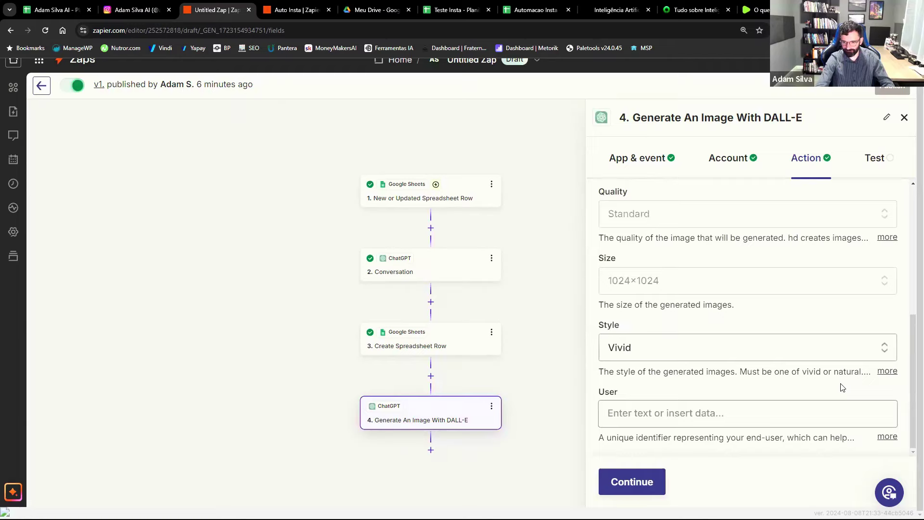
scroll(843, 388, up, 5)
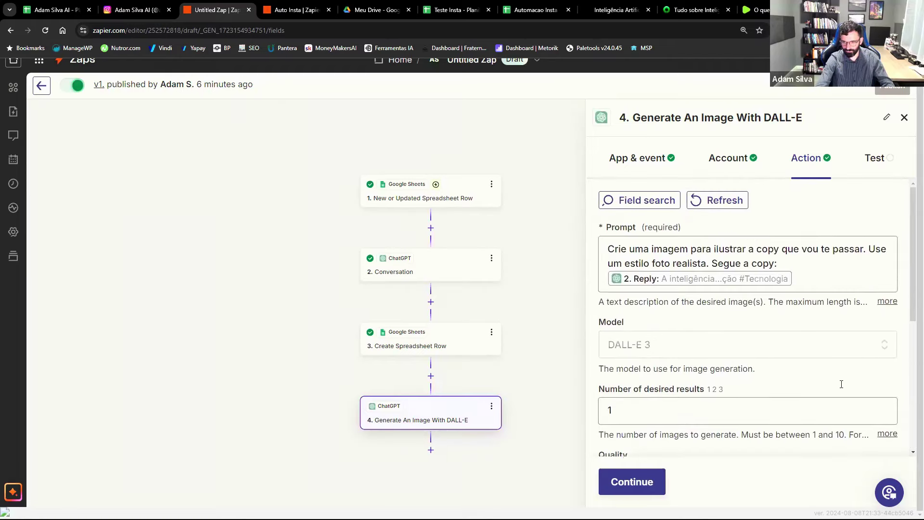
click(634, 490)
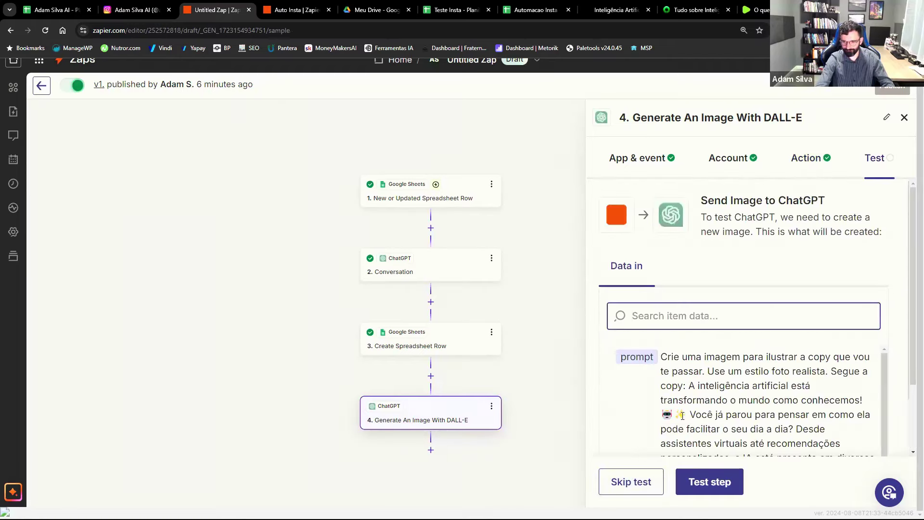
scroll(683, 416, down, 2)
scroll(682, 416, down, 5)
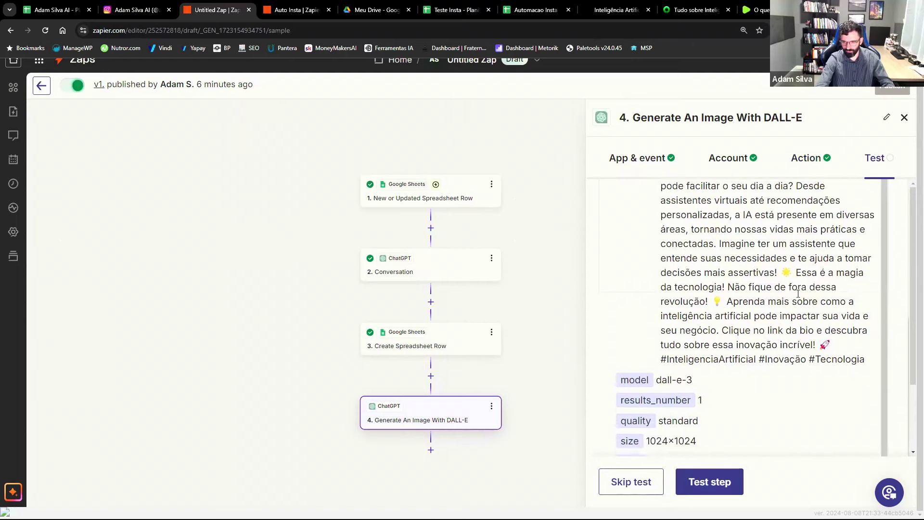
scroll(807, 281, down, 3)
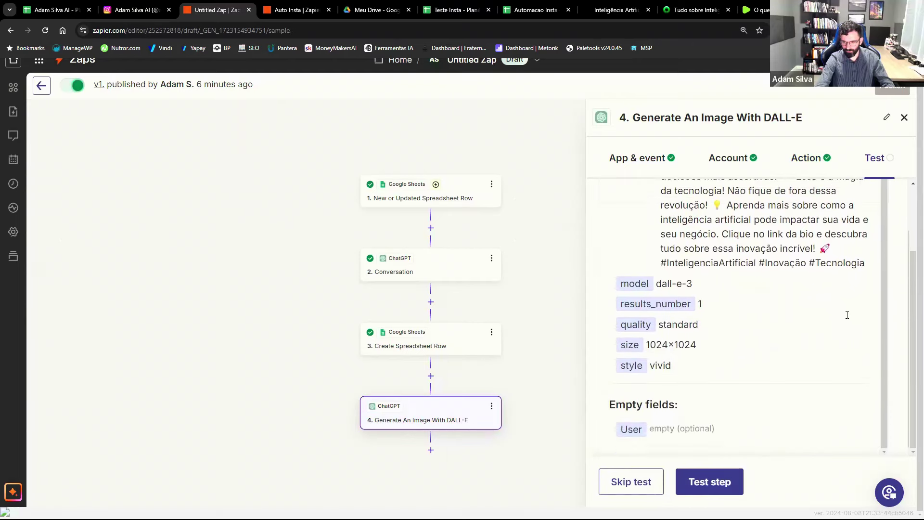
click(715, 484)
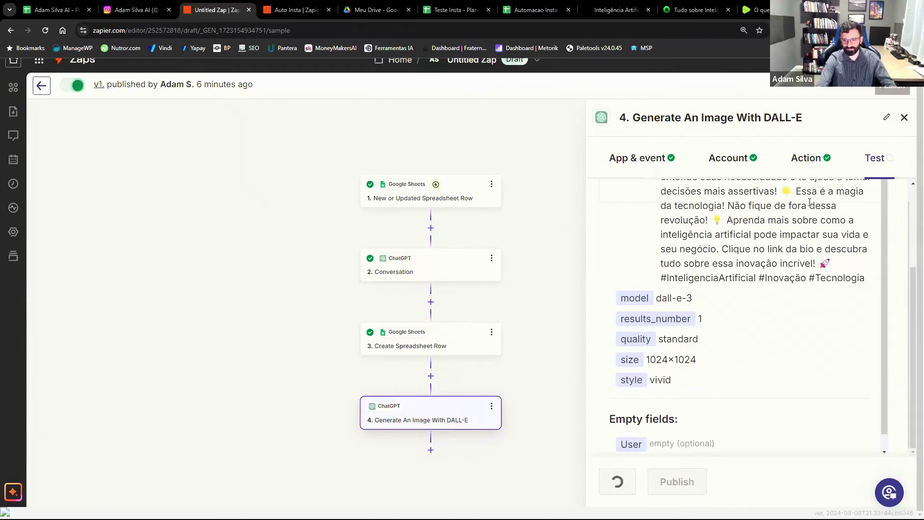
Copy the generated image's URL from the test output, view the image in a new browser tab and close that tab.
scroll(801, 339, down, 1)
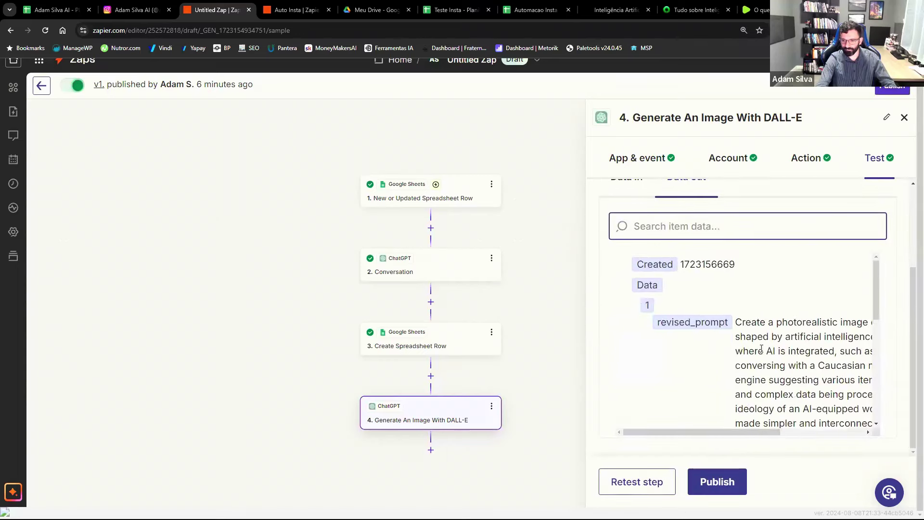
scroll(762, 349, down, 6)
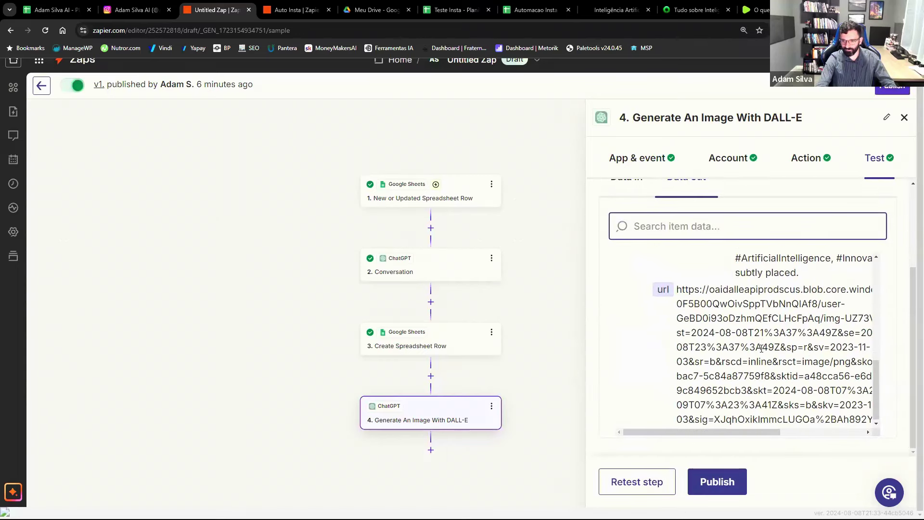
drag(722, 438, 650, 447)
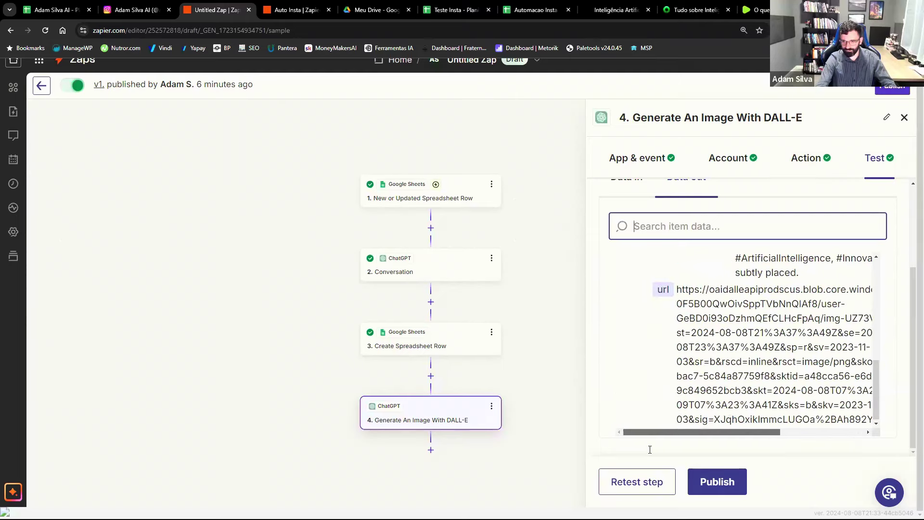
drag(678, 290, 882, 429)
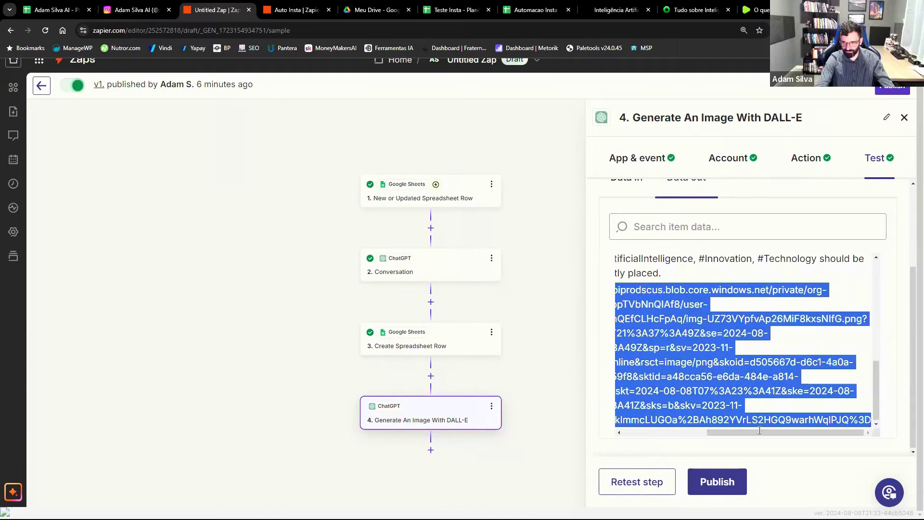
drag(760, 430, 644, 435)
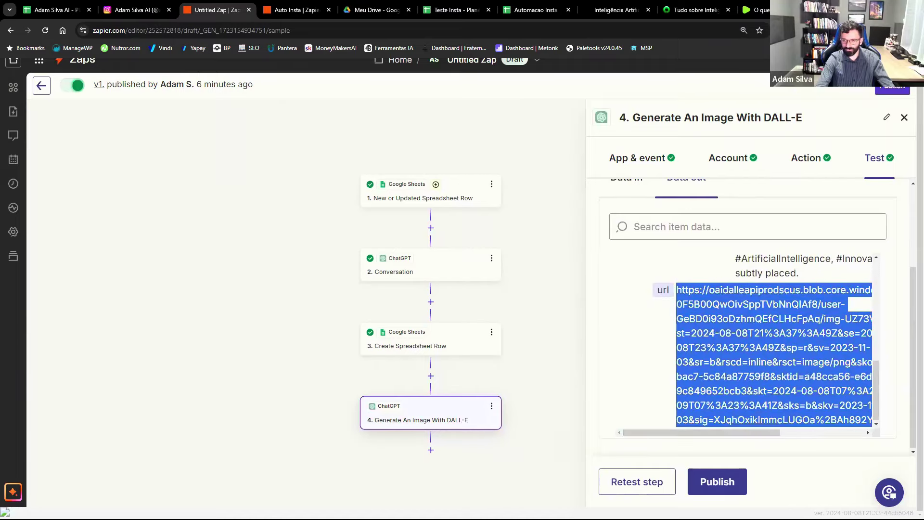
key(ctrl+c)
key(ctrl+t)
key(ctrl+v)
key(Return)
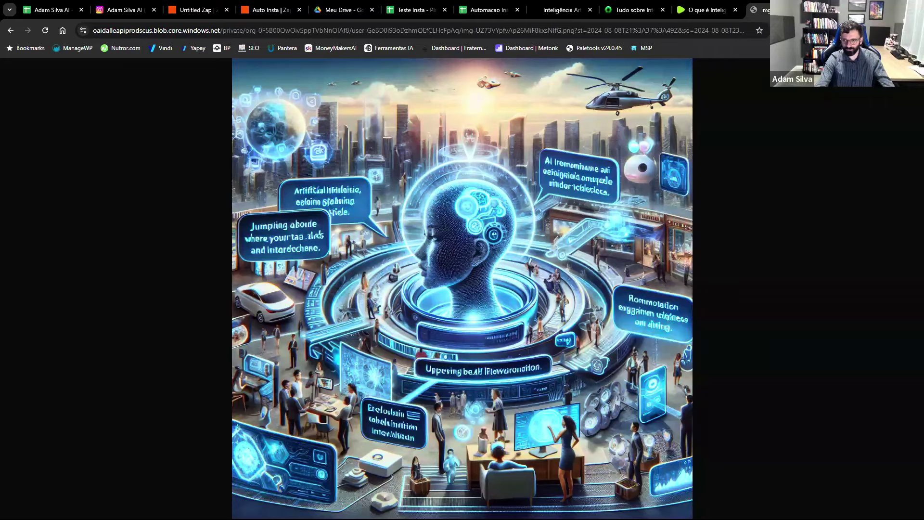
key(ctrl+w)
Add the sentence "Não use palavras na imagem." to the DALL-E prompt just before "Segue a copy:".
scroll(793, 279, up, 5)
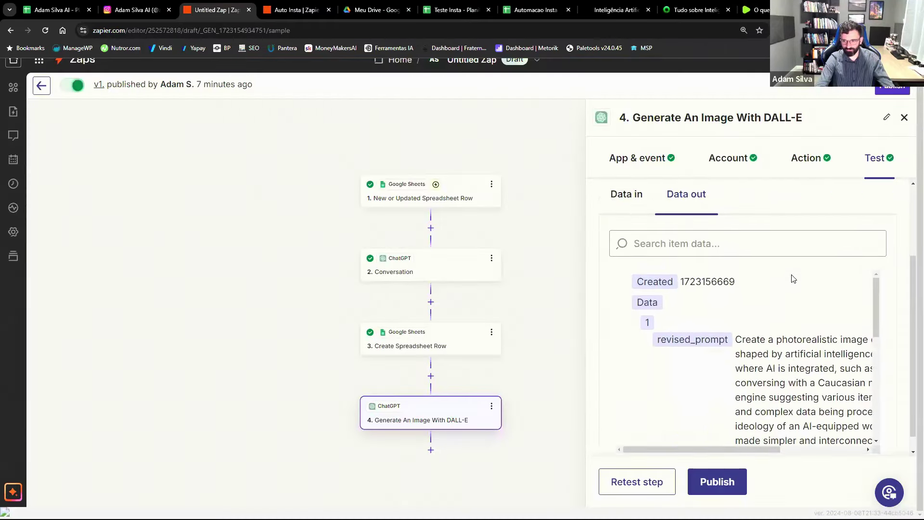
scroll(793, 279, up, 2)
scroll(778, 307, down, 3)
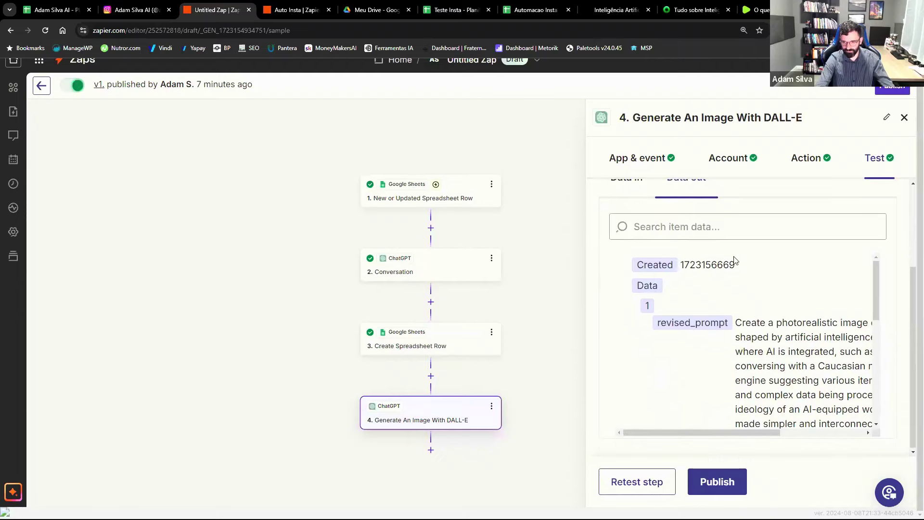
click(809, 157)
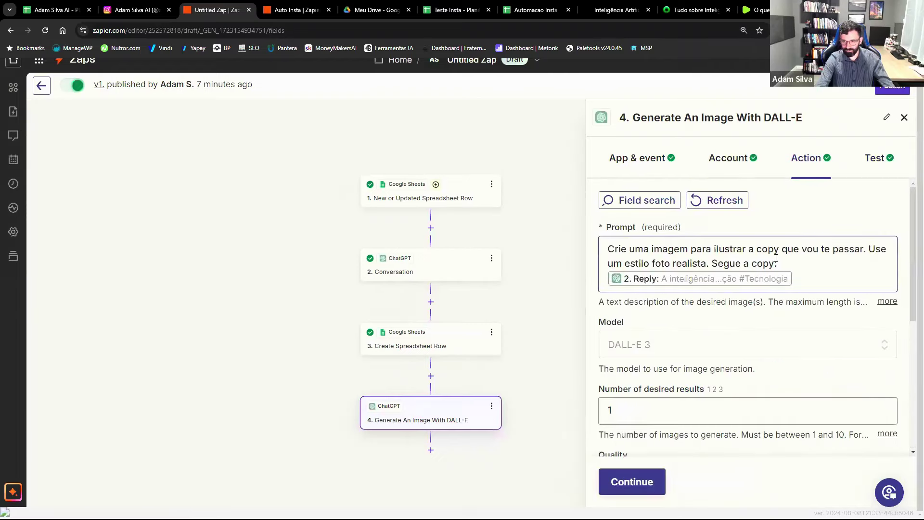
click(817, 279)
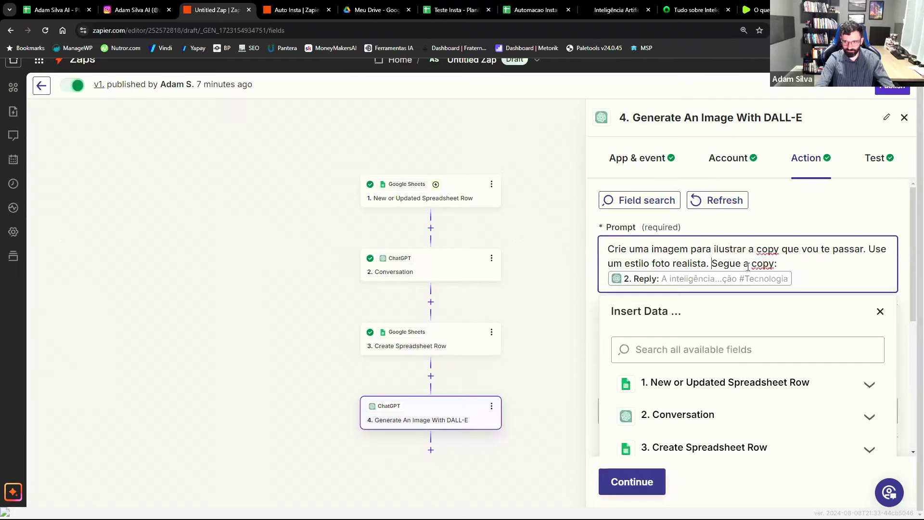
text(Não )
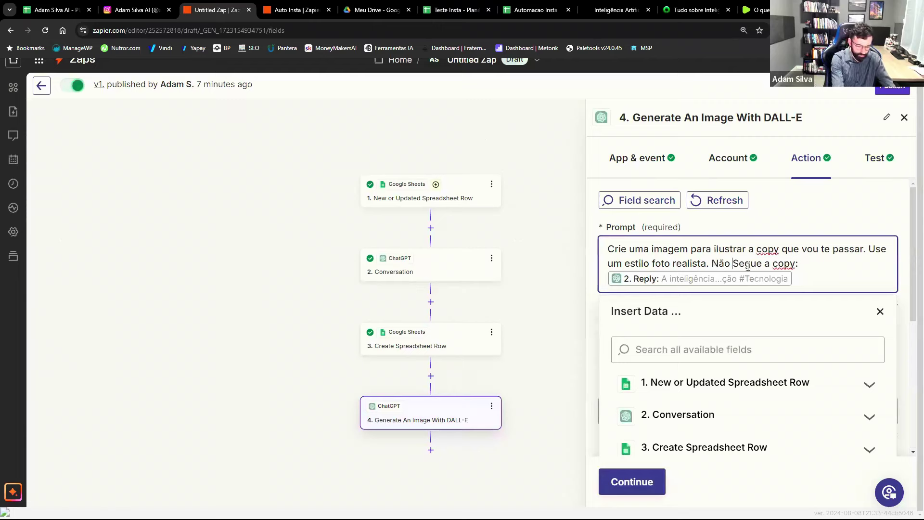
text(use palavras)
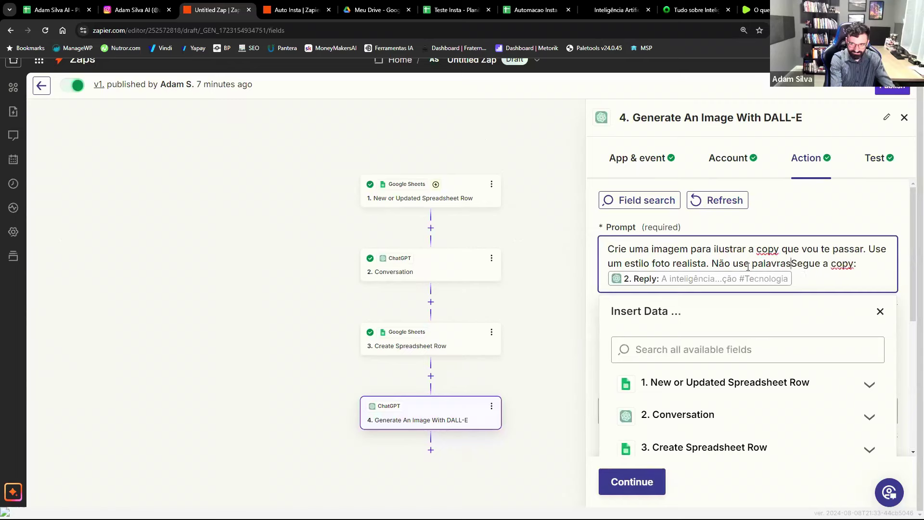
text( na imagem.)
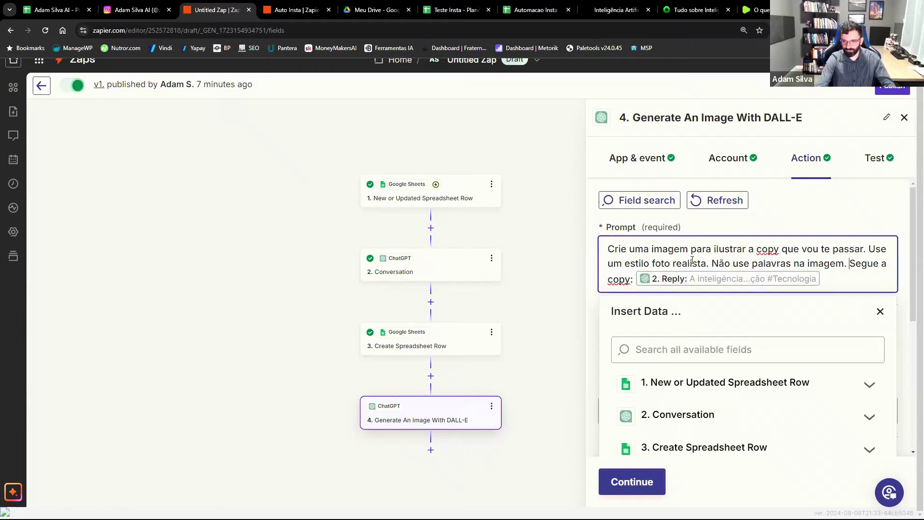
click(852, 217)
Confirm the DALL-E step's updated action settings and proceed to its test stage.
scroll(840, 307, down, 4)
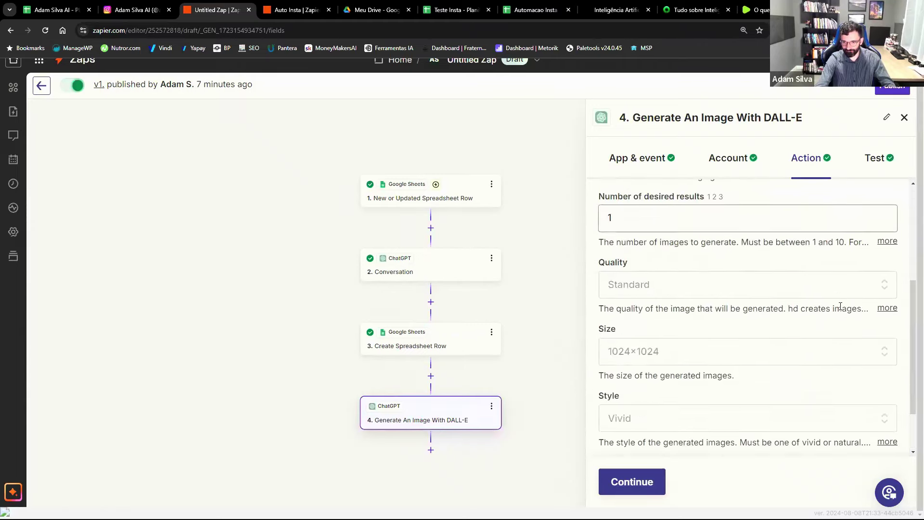
scroll(840, 307, down, 2)
click(632, 482)
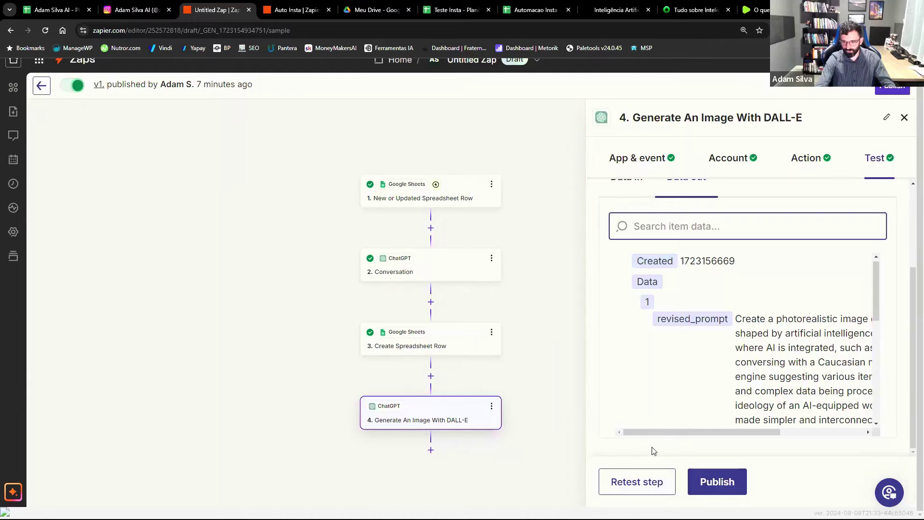
Move the Generate An Image With DALL-E step between the Conversation and Create Spreadsheet Row steps.
click(720, 488)
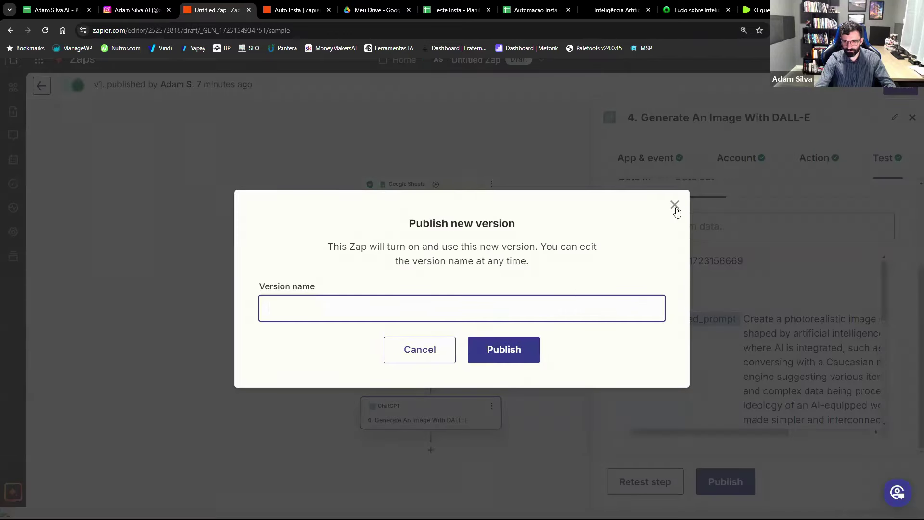
click(675, 207)
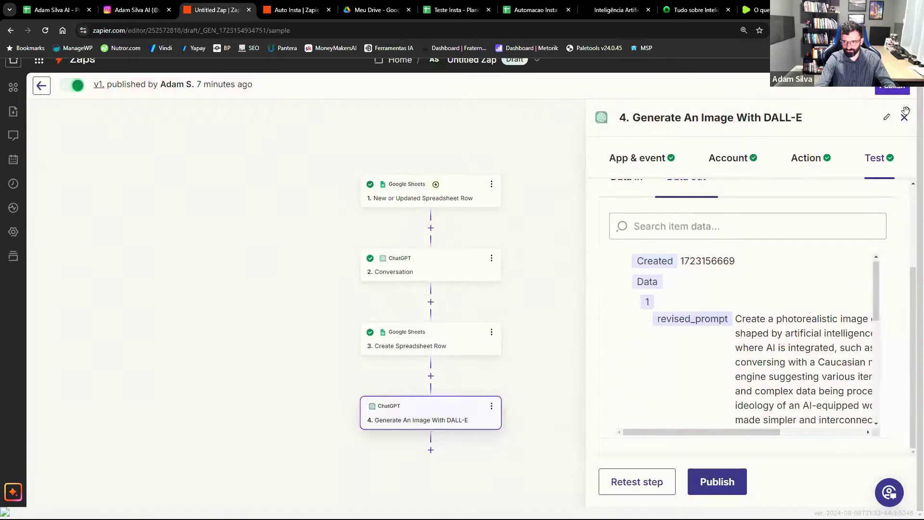
click(905, 116)
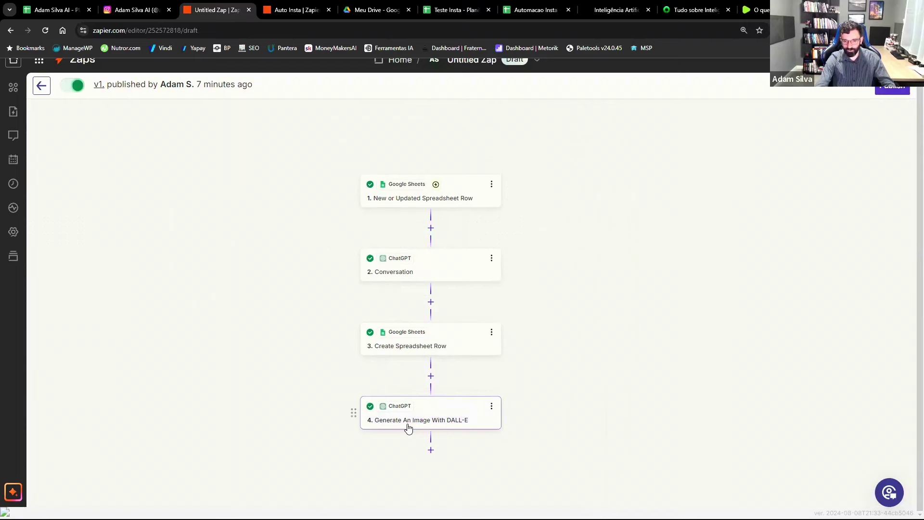
drag(408, 428, 417, 310)
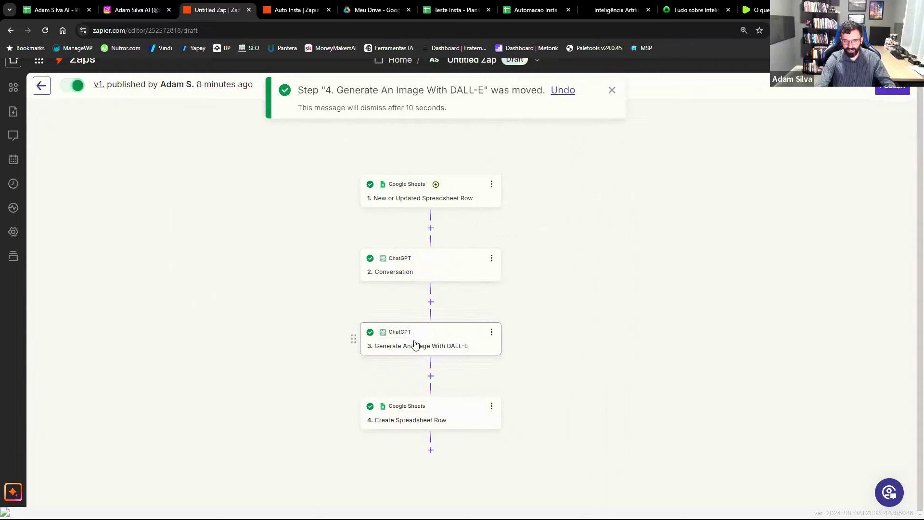
Try to insert the DALL-E step's output data into the Imagem field of the Create Spreadsheet Row step.
click(404, 426)
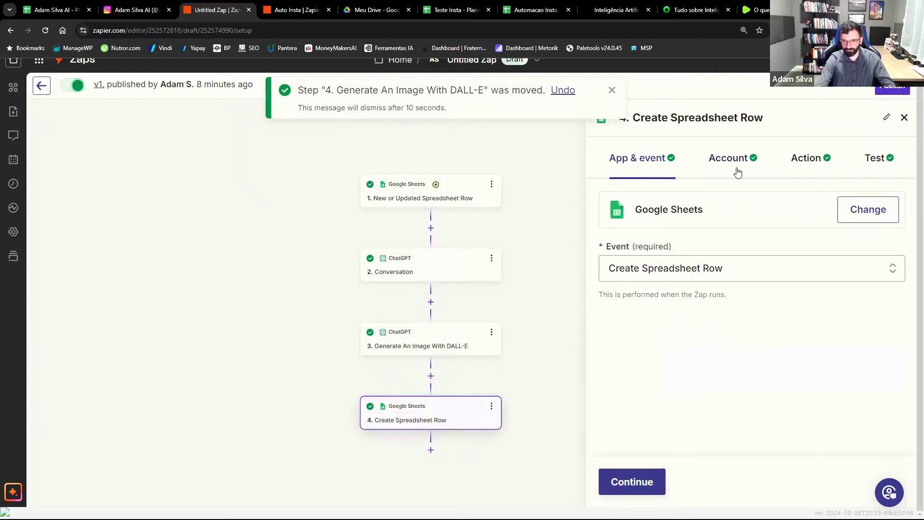
click(805, 163)
scroll(730, 324, down, 1)
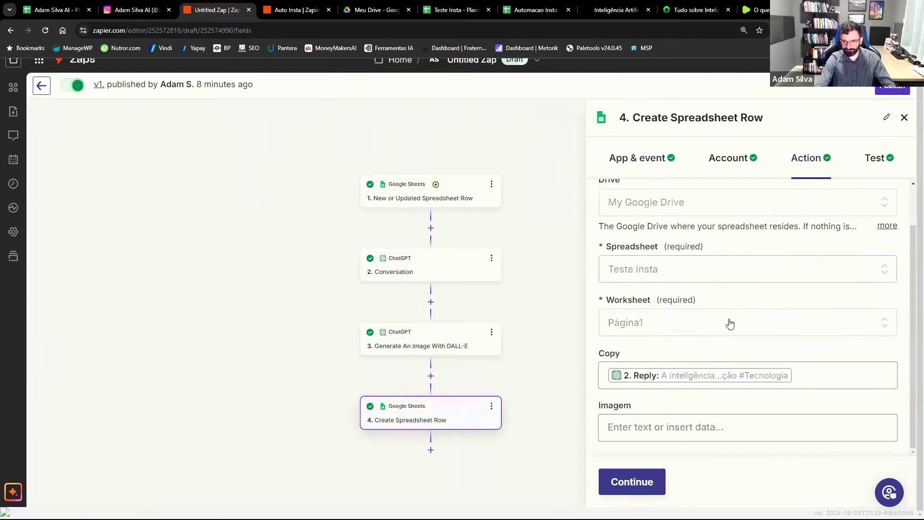
click(616, 428)
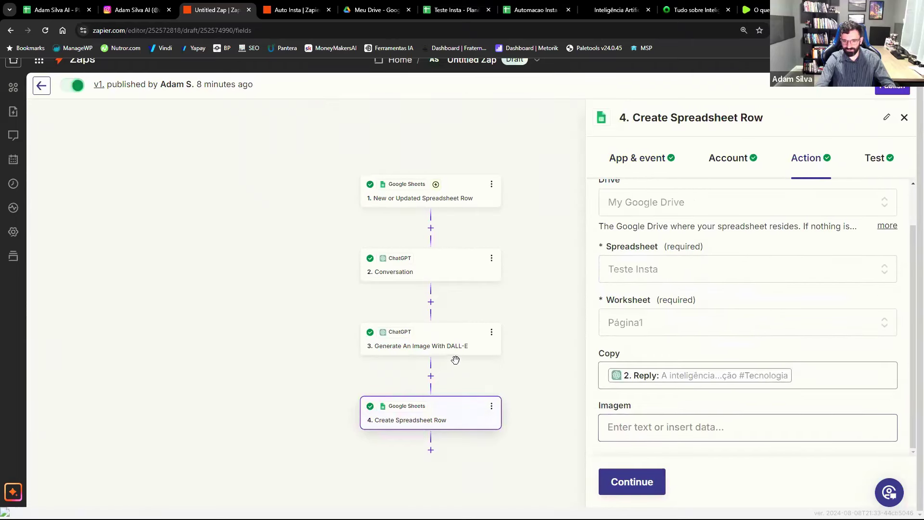
click(626, 430)
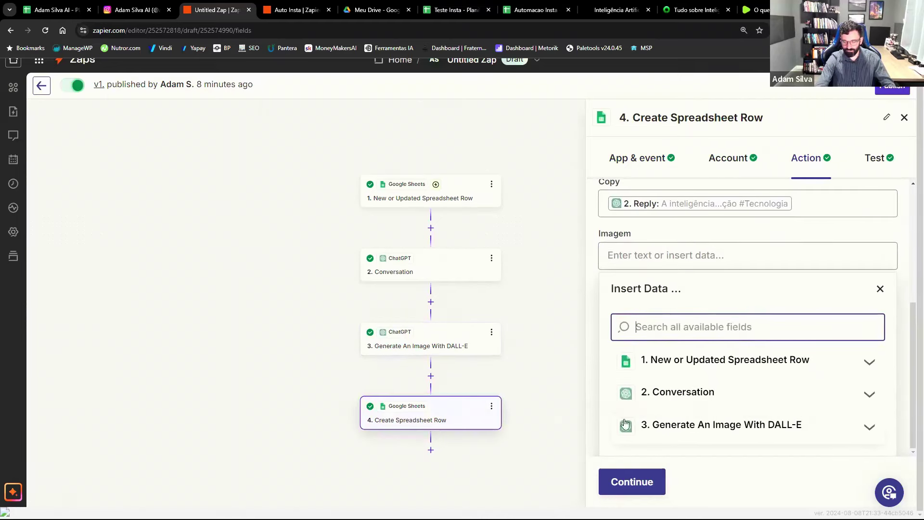
click(870, 436)
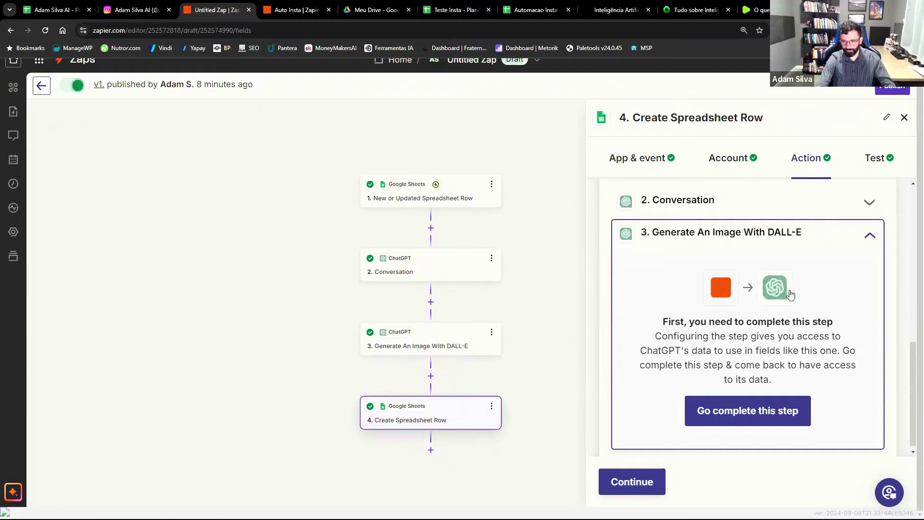
Retest the Generate An Image With DALL-E step to produce fresh output data.
click(391, 339)
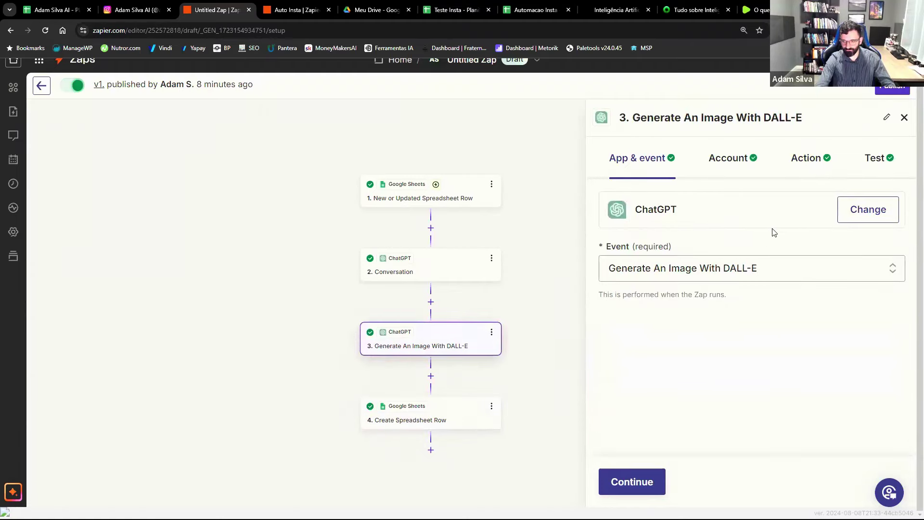
click(408, 274)
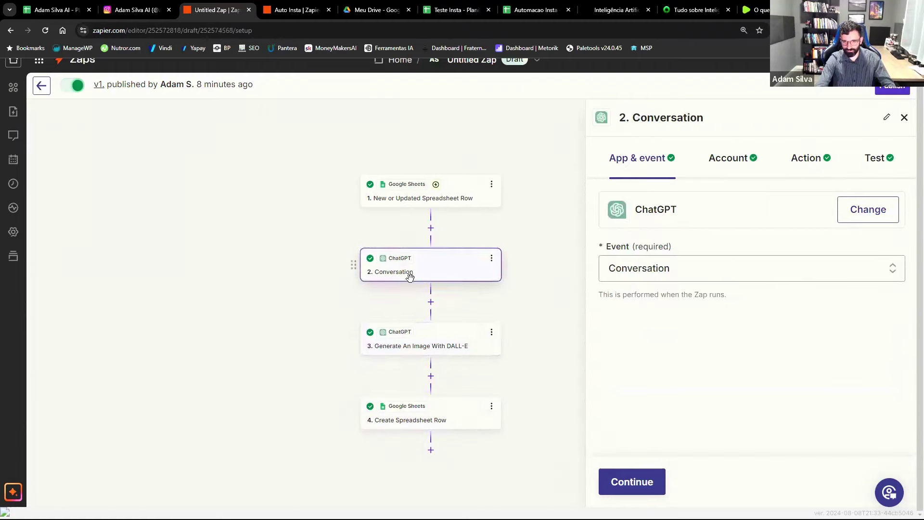
click(412, 336)
click(877, 159)
scroll(833, 273, down, 3)
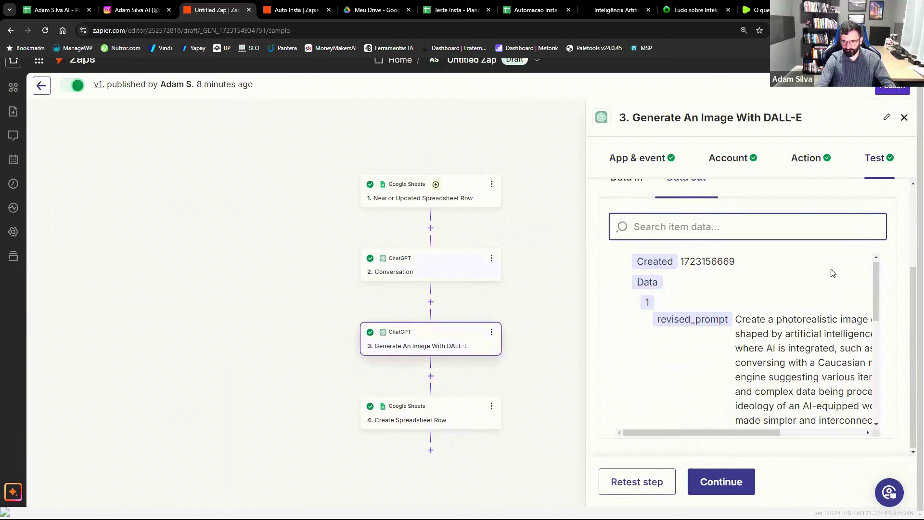
click(632, 483)
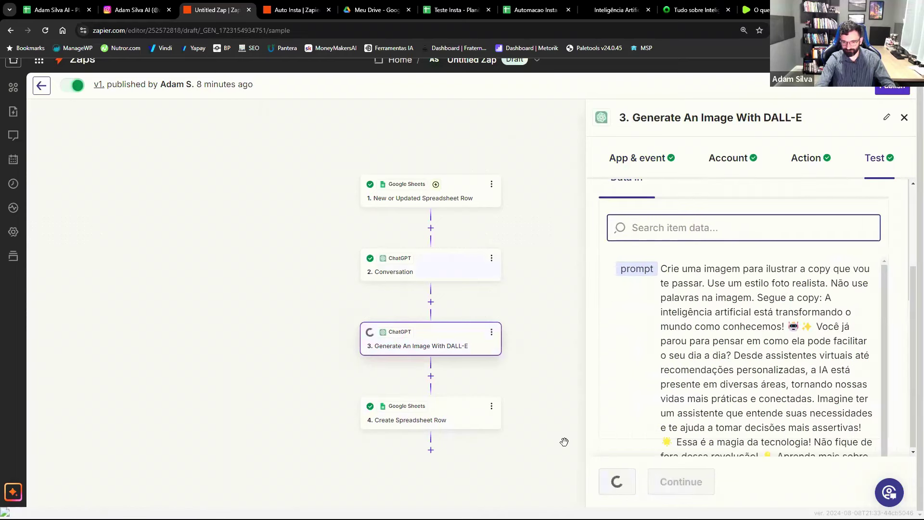
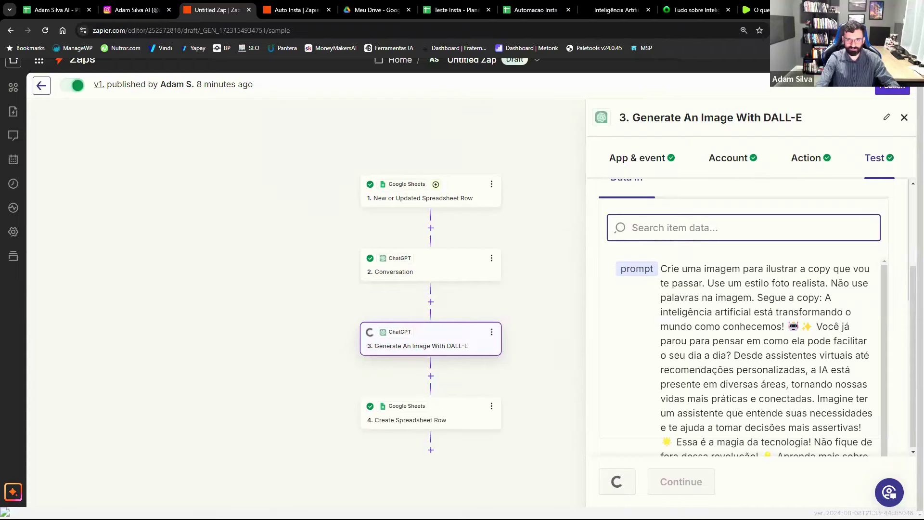
Look at the Automacao Insta spreadsheet, return to the Zap and review the DALL-E step's output data.
click(536, 7)
click(102, 143)
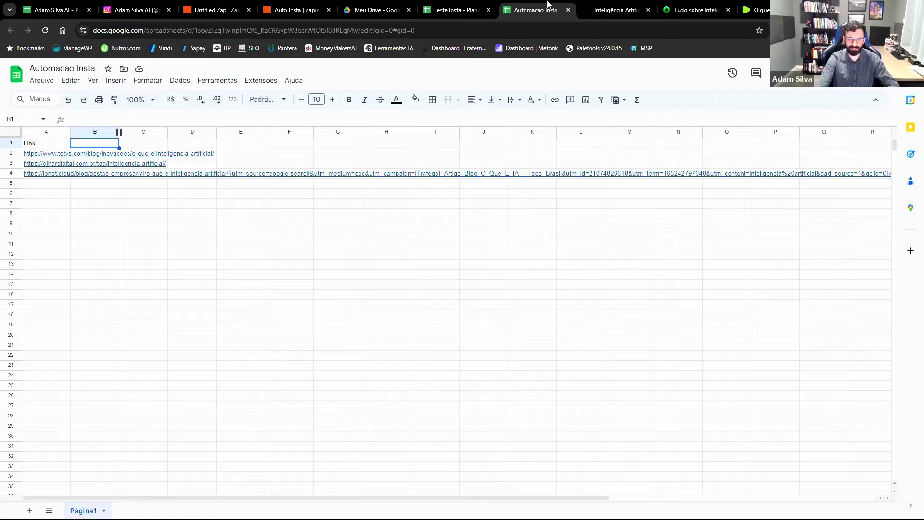
click(217, 10)
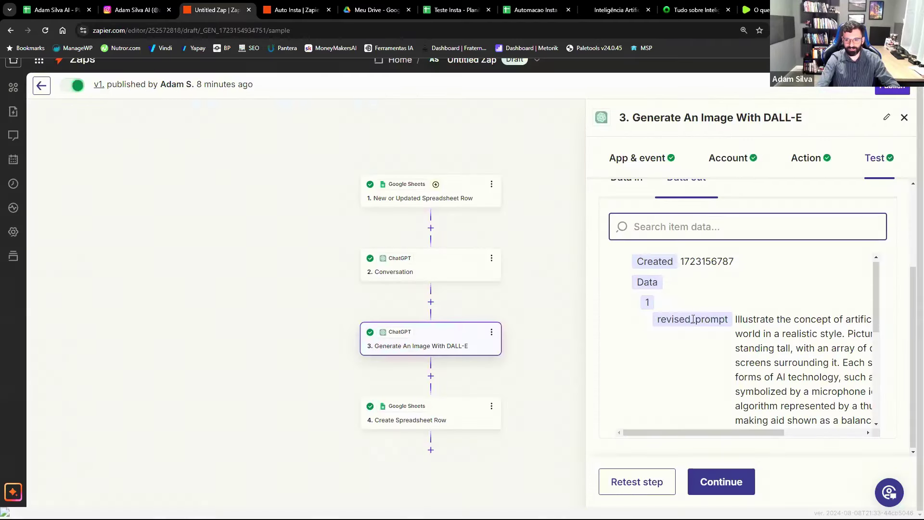
scroll(712, 316, down, 1)
scroll(712, 317, down, 3)
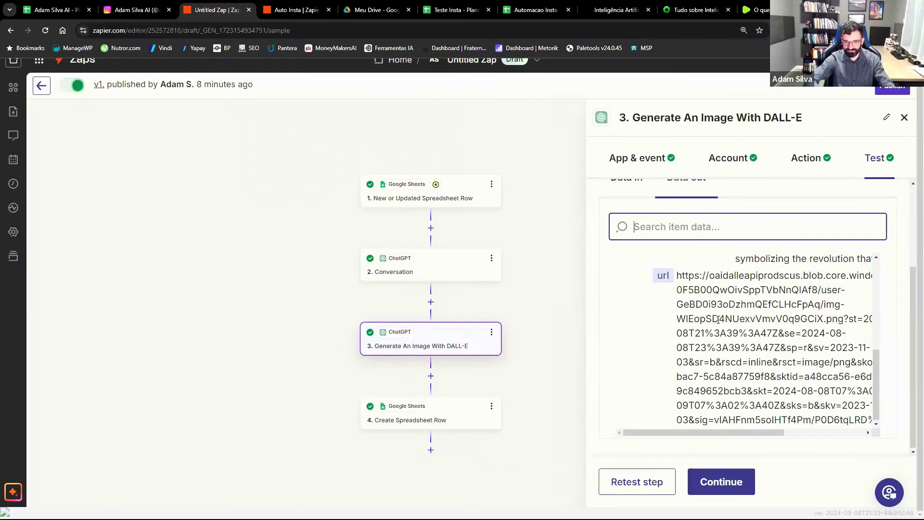
Map the DALL-E step's Data Url to the Imagem field in the Create Spreadsheet Row step.
click(749, 482)
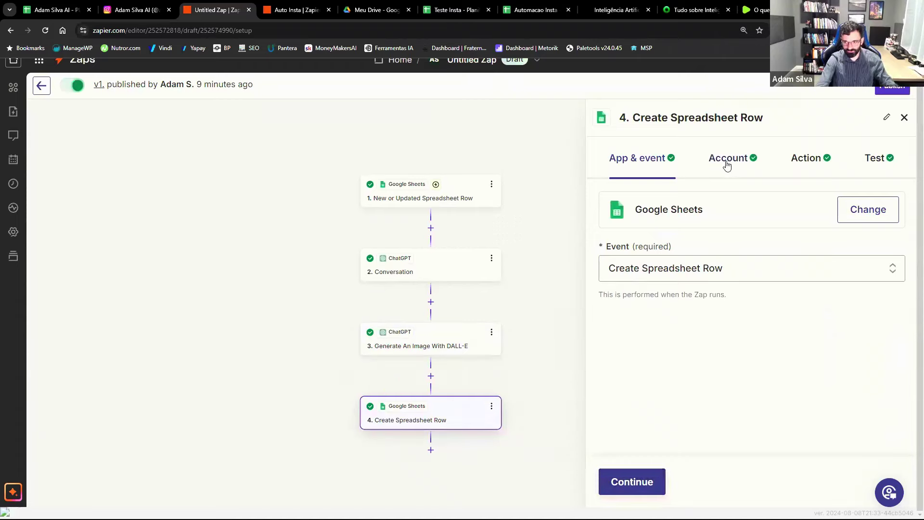
click(799, 159)
scroll(714, 368, down, 5)
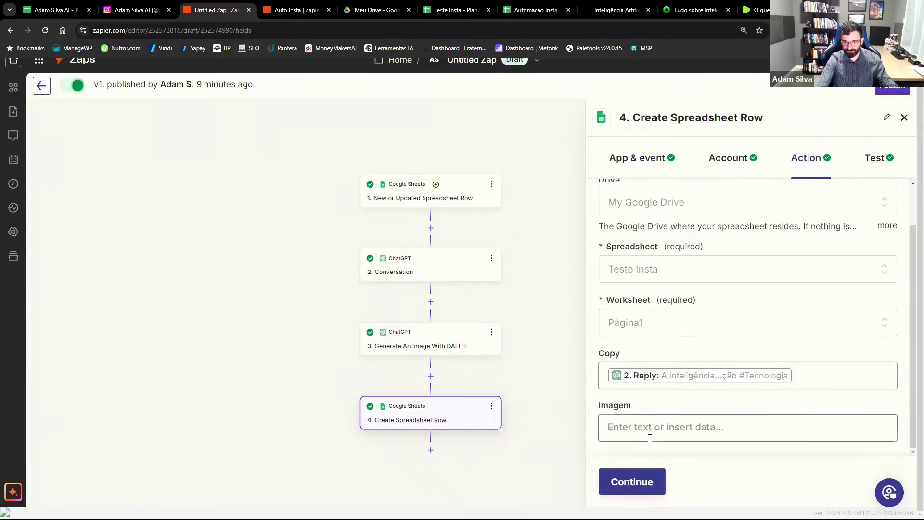
click(766, 262)
click(814, 431)
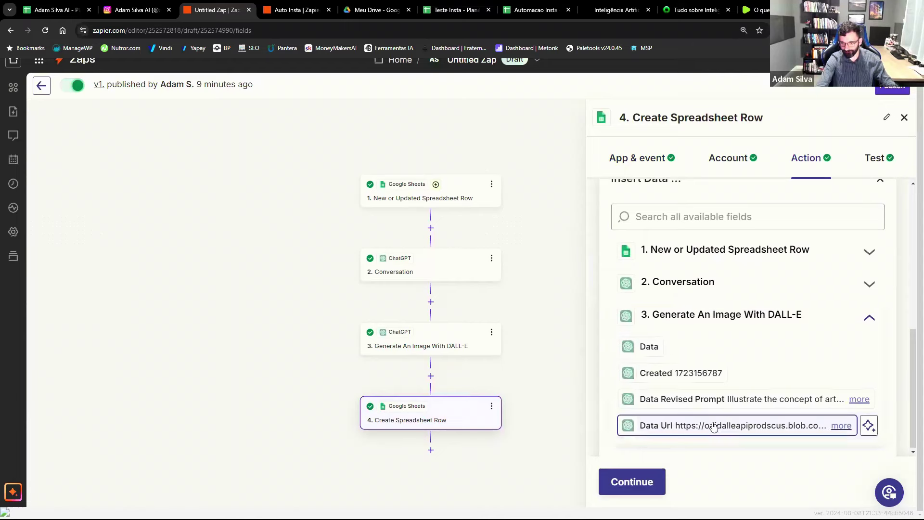
click(715, 427)
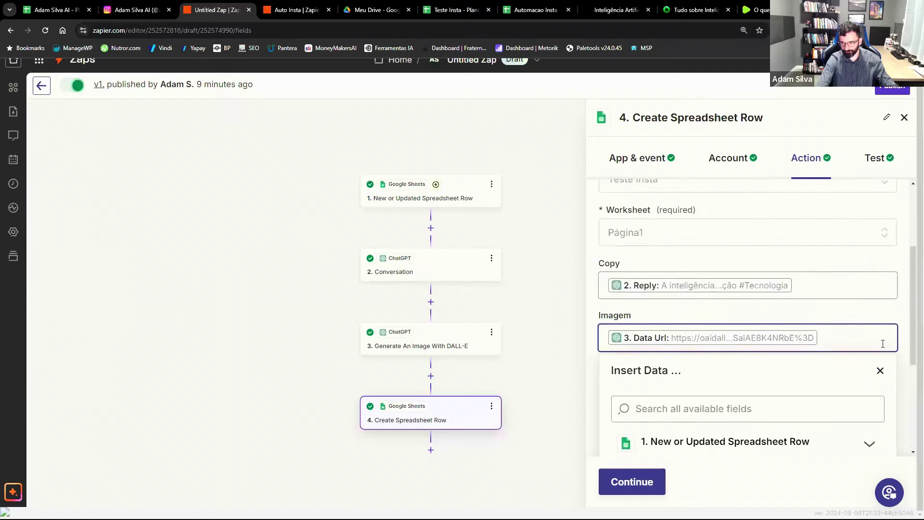
click(905, 324)
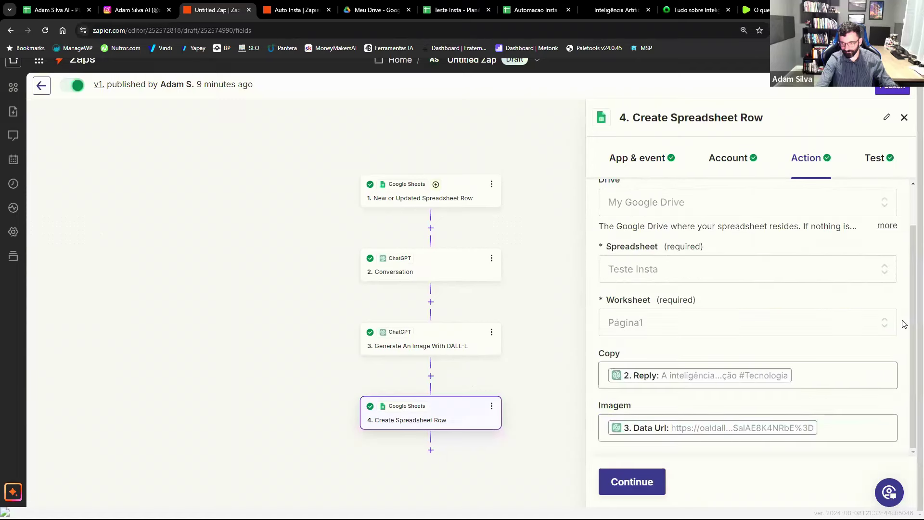
Proceed to the Create Spreadsheet Row test and compare its earlier output with the rows in the Teste Insta spreadsheet.
click(638, 492)
scroll(731, 426, down, 3)
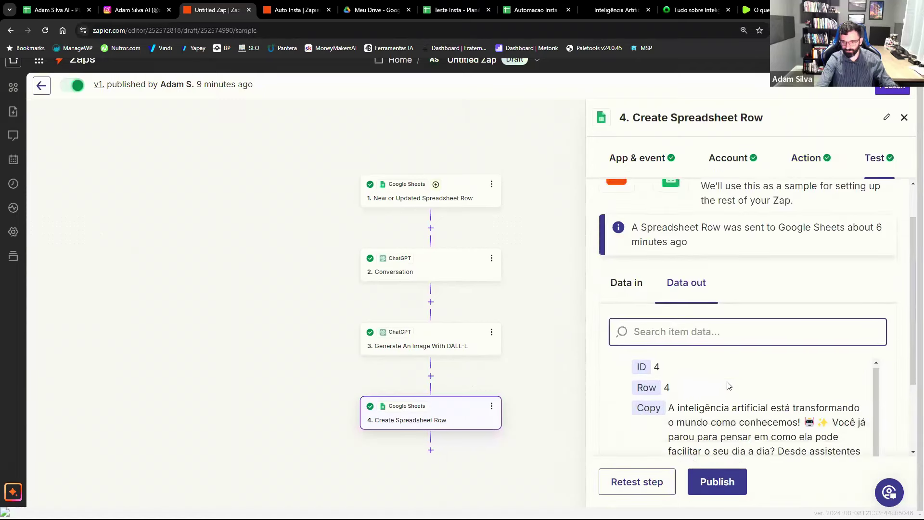
scroll(744, 315, down, 5)
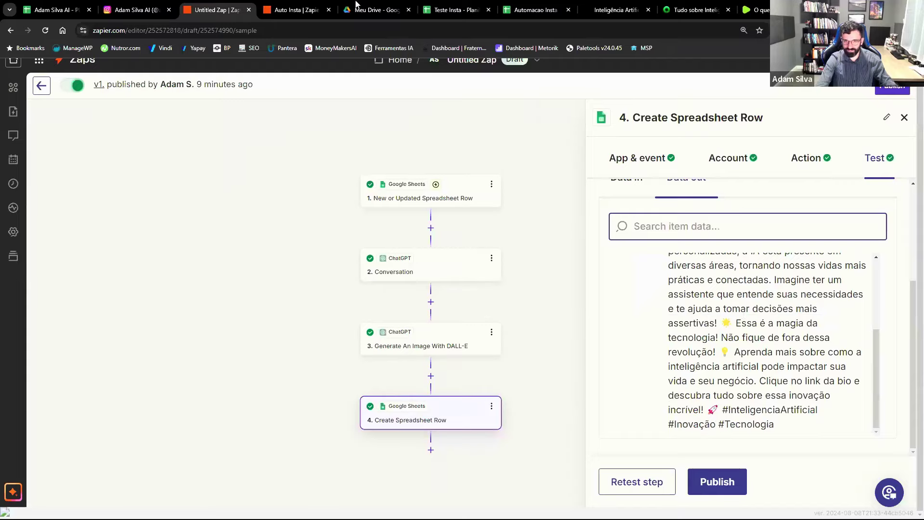
click(455, 10)
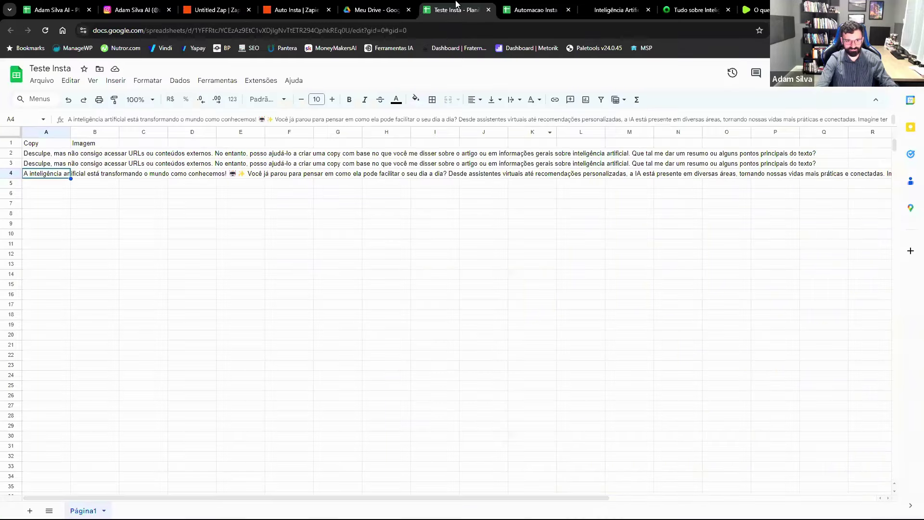
click(296, 10)
click(217, 9)
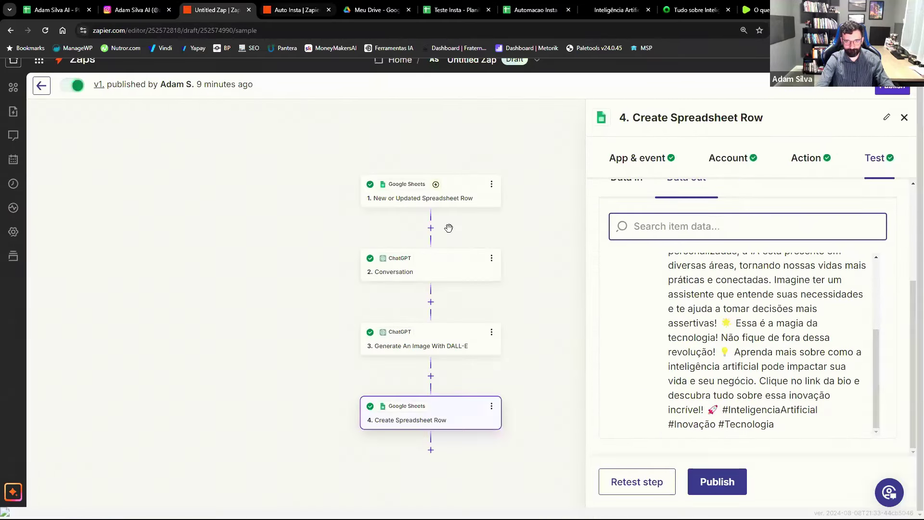
Retest the Create Spreadsheet Row step and review the Imagem value in its output data.
click(631, 482)
scroll(685, 376, down, 3)
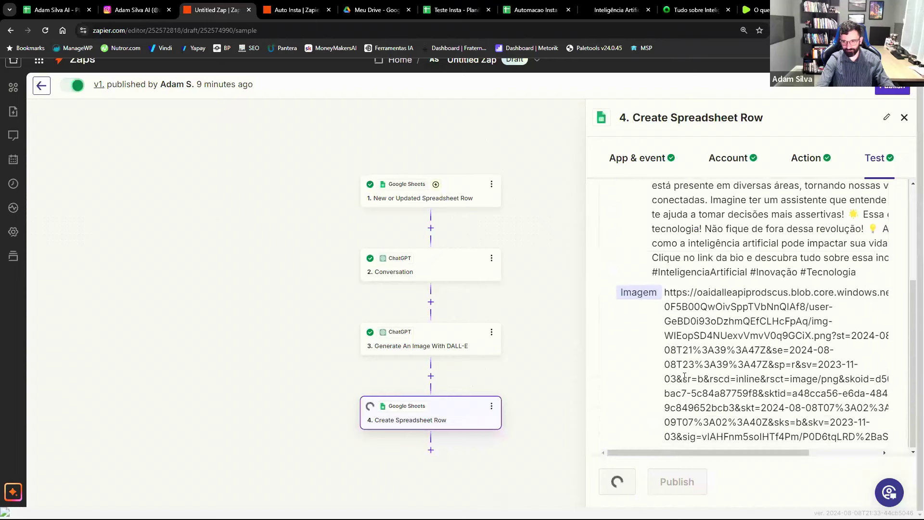
scroll(747, 337, down, 5)
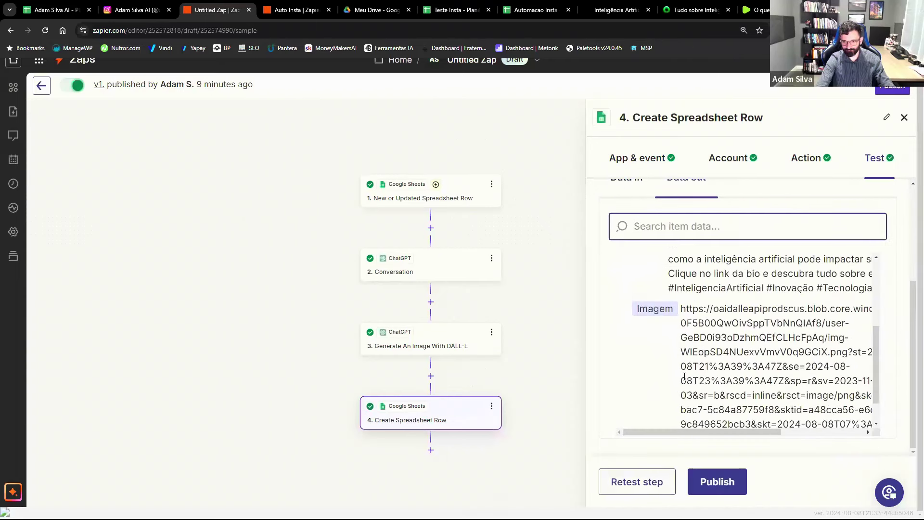
Inspect the Copy and Imagem cells of row 5 in the Teste Insta spreadsheet.
click(455, 10)
key(Right)
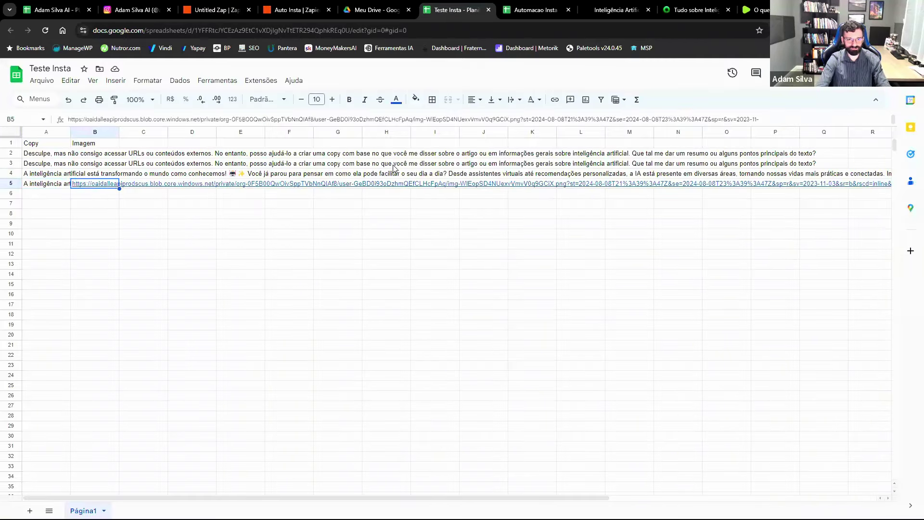
key(Left)
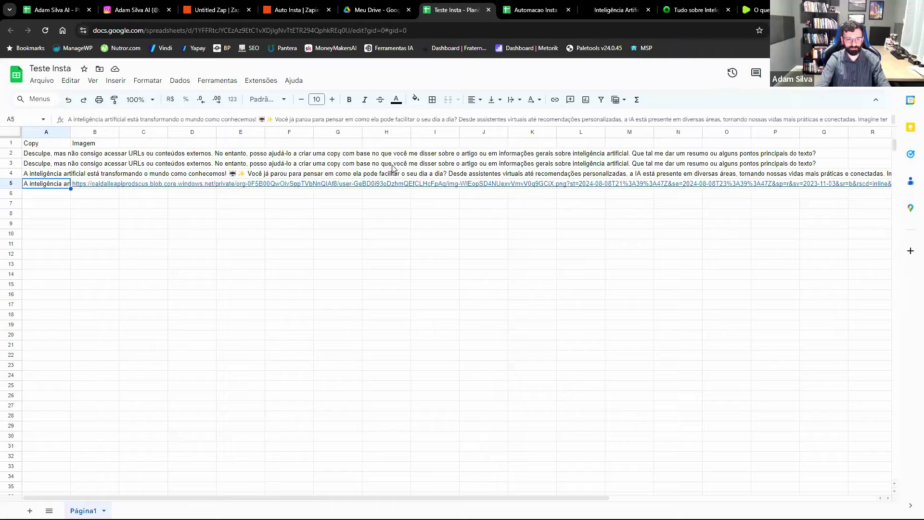
key(Right)
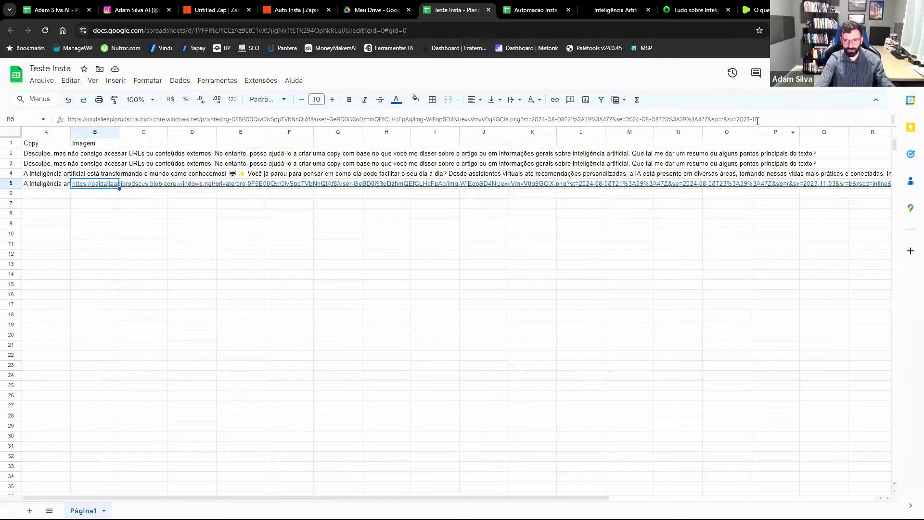
Copy the image URL from cell B5 of the Teste Insta sheet and check it in a new browser tab.
drag(774, 119, 750, 8)
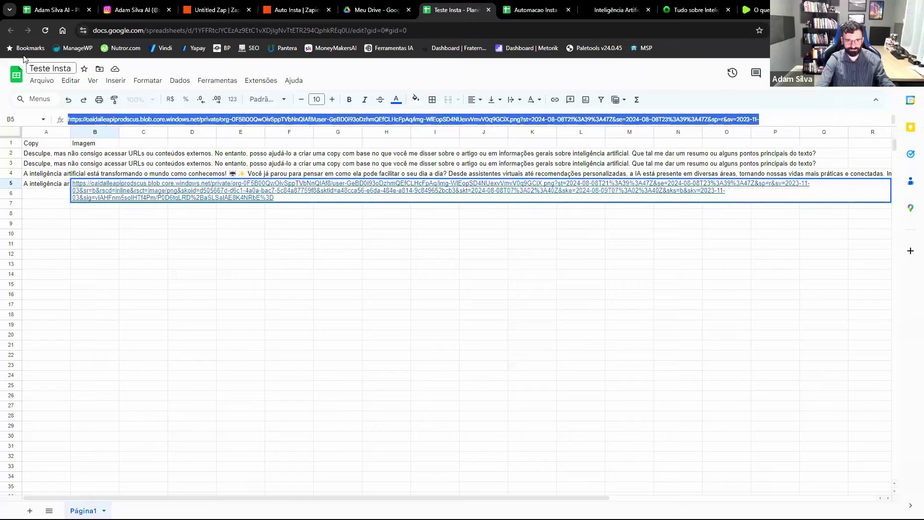
key(ctrl+c)
key(ctrl+t)
key(ctrl+v)
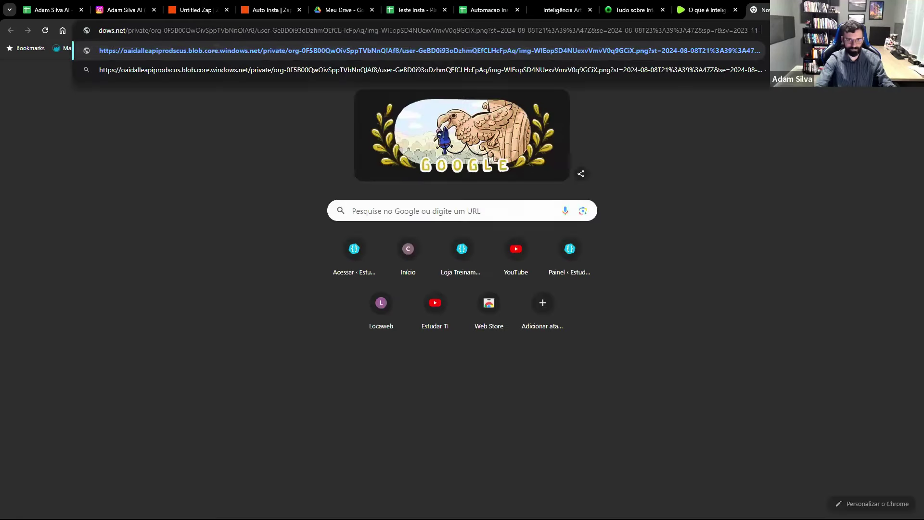
key(Return)
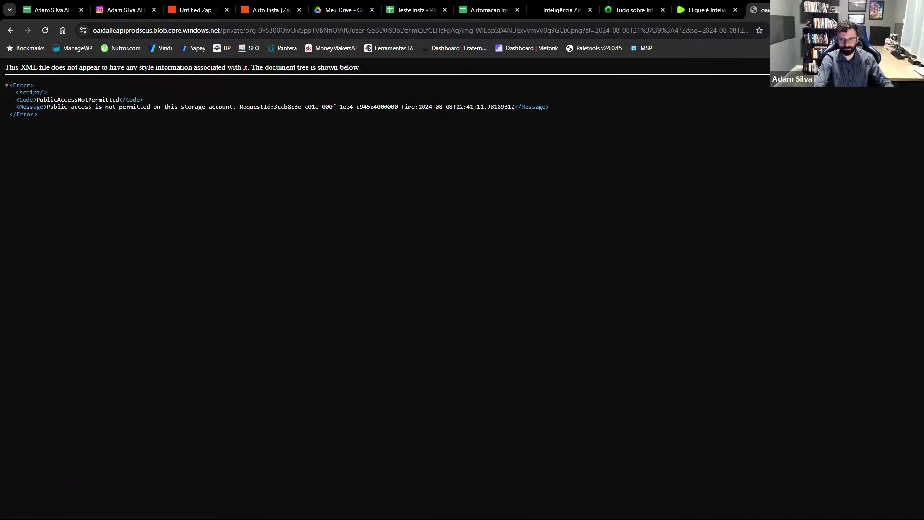
key(ctrl+w)
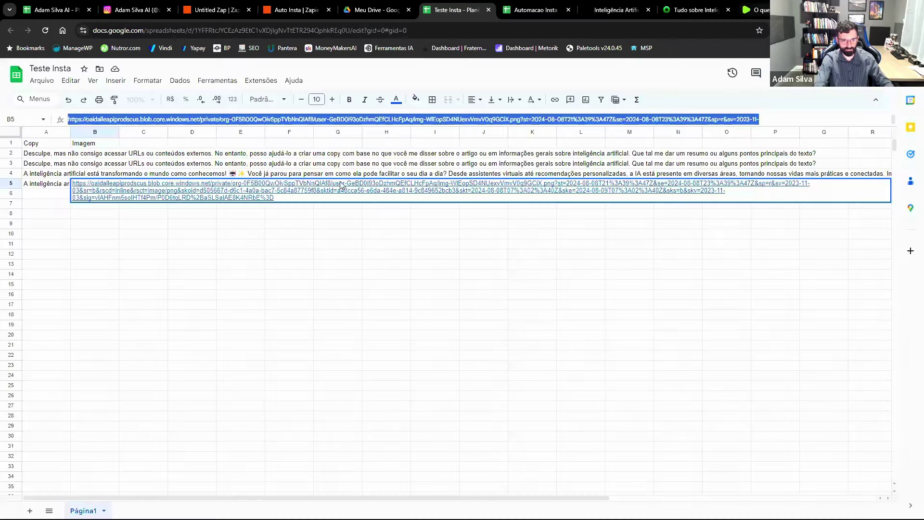
click(129, 304)
click(41, 188)
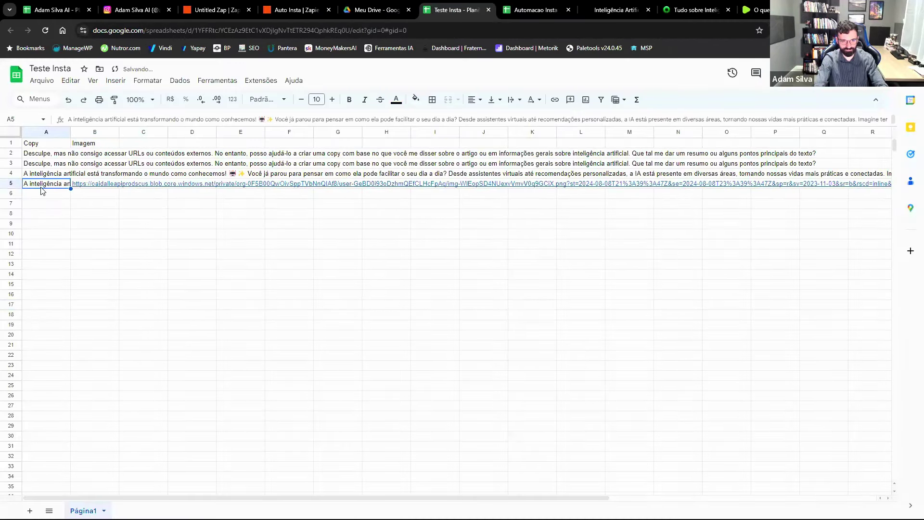
key(Right)
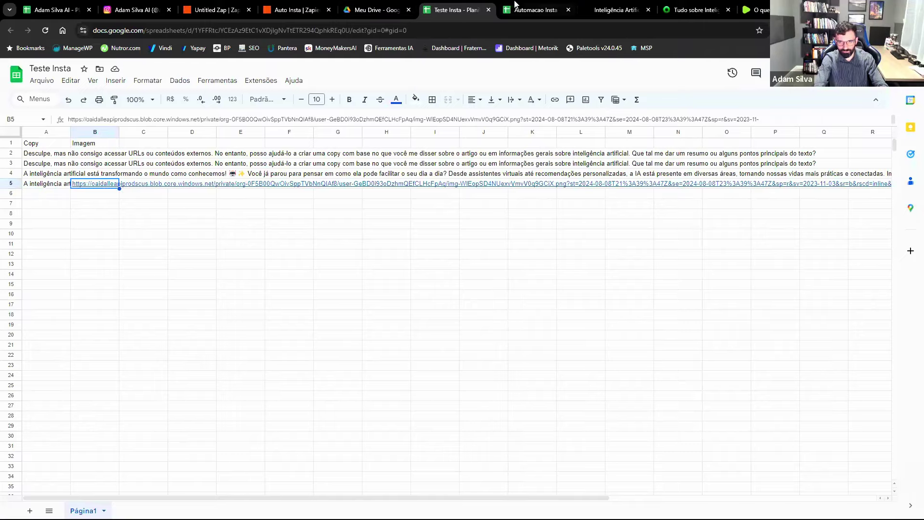
Review the Conversation step's test output in the Auto Insta Zap and return to the Untitled Zap.
click(302, 5)
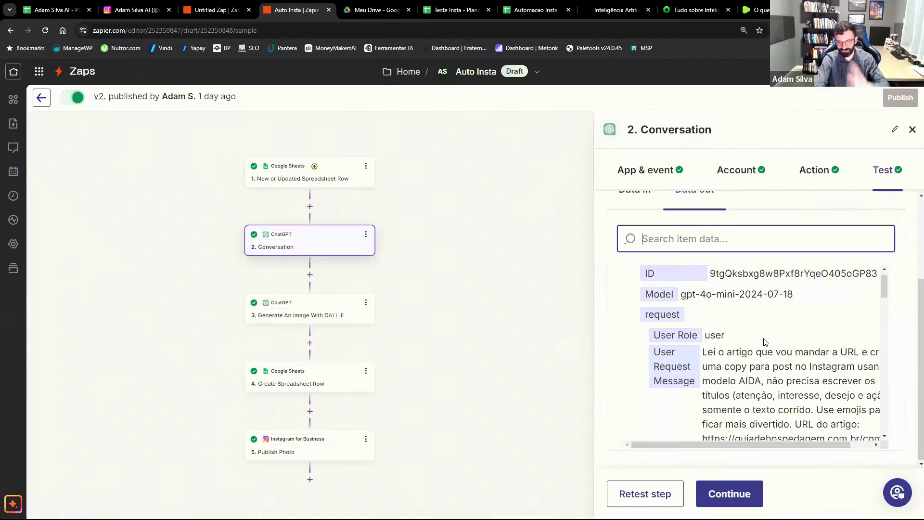
scroll(758, 363, down, 10)
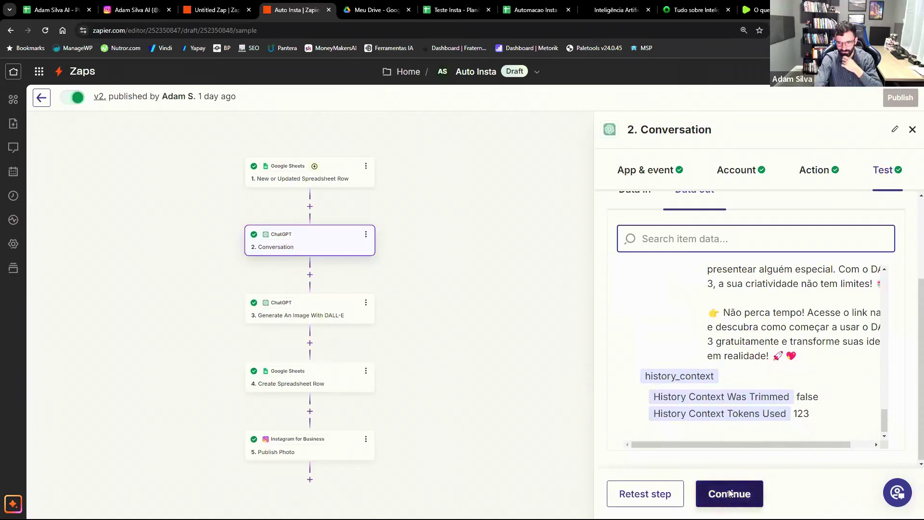
click(204, 4)
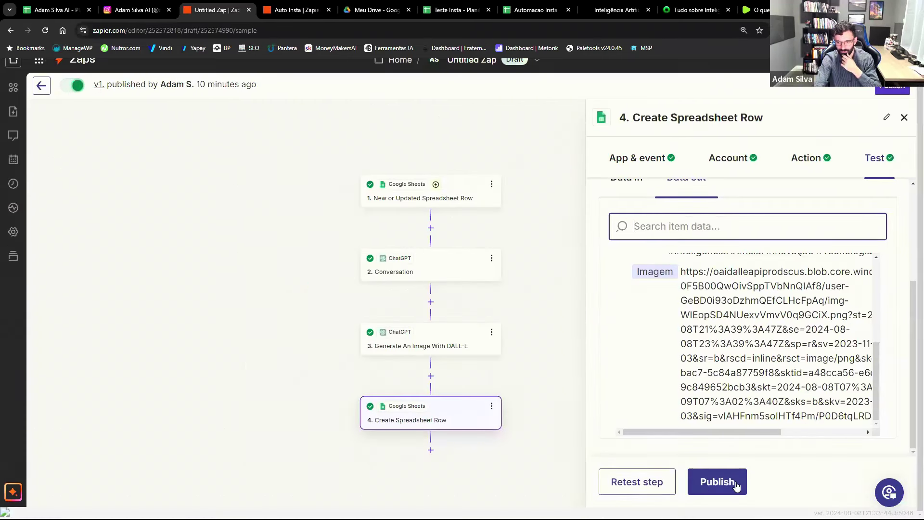
Add an Instagram for Business step with the Publish Photo event after the Create Spreadsheet Row step.
click(554, 174)
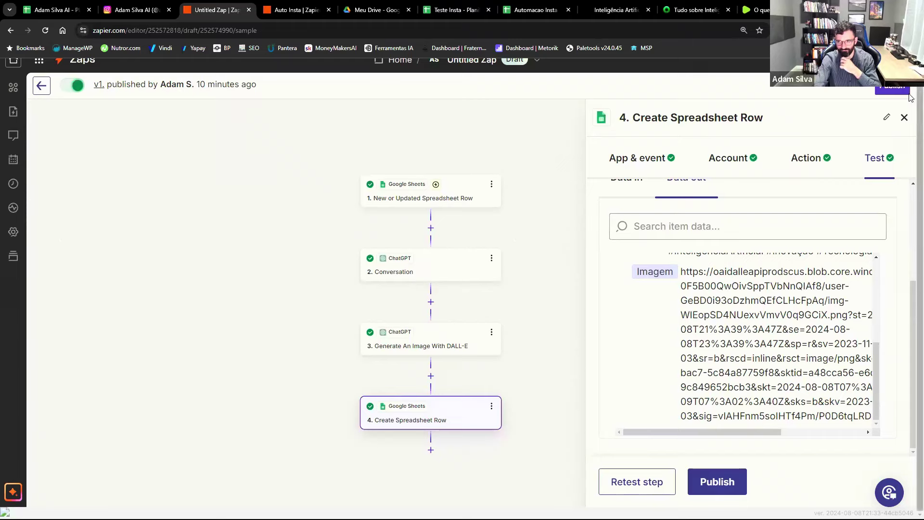
click(905, 116)
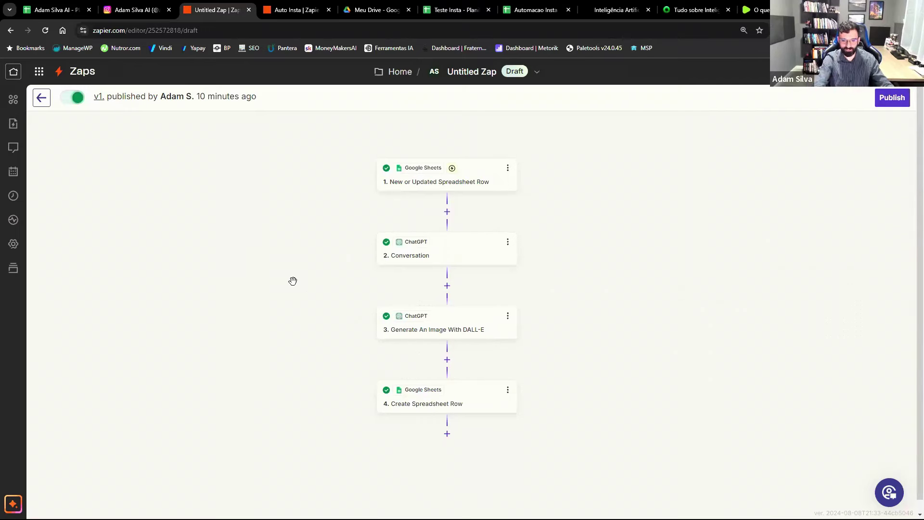
click(448, 433)
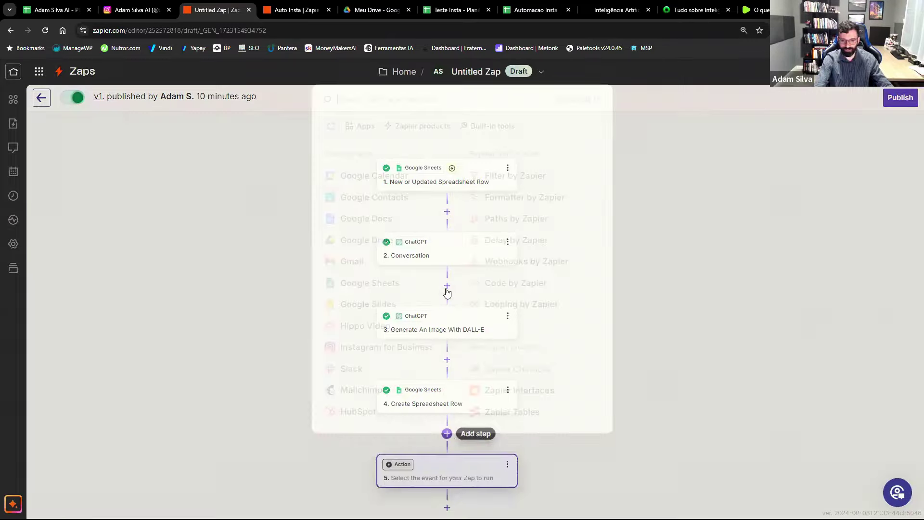
text(instagran)
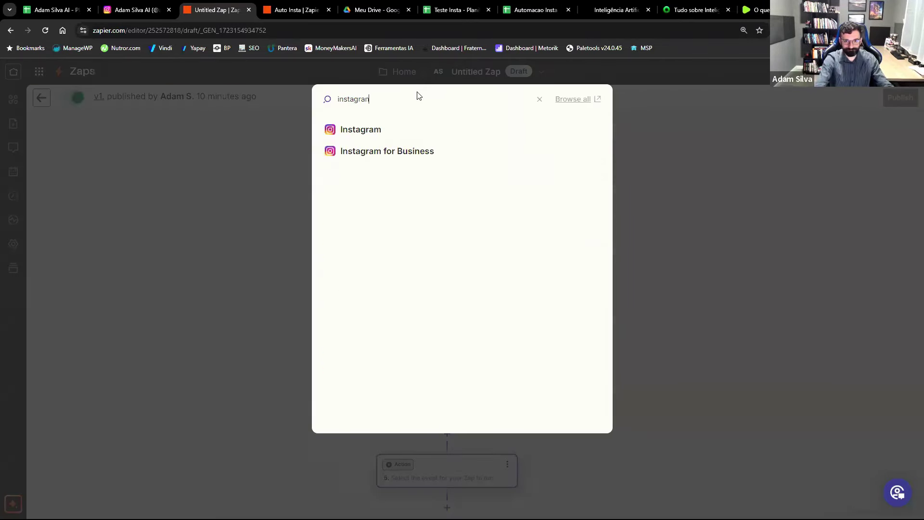
click(398, 153)
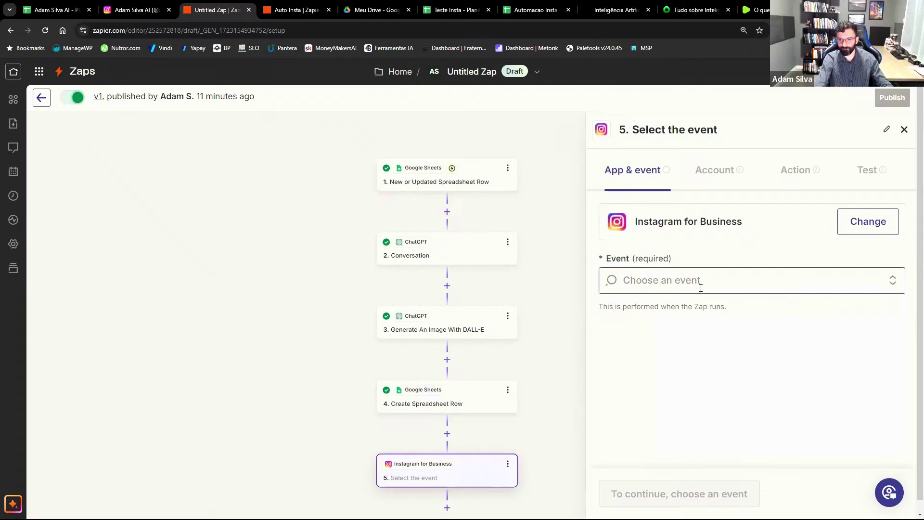
click(631, 278)
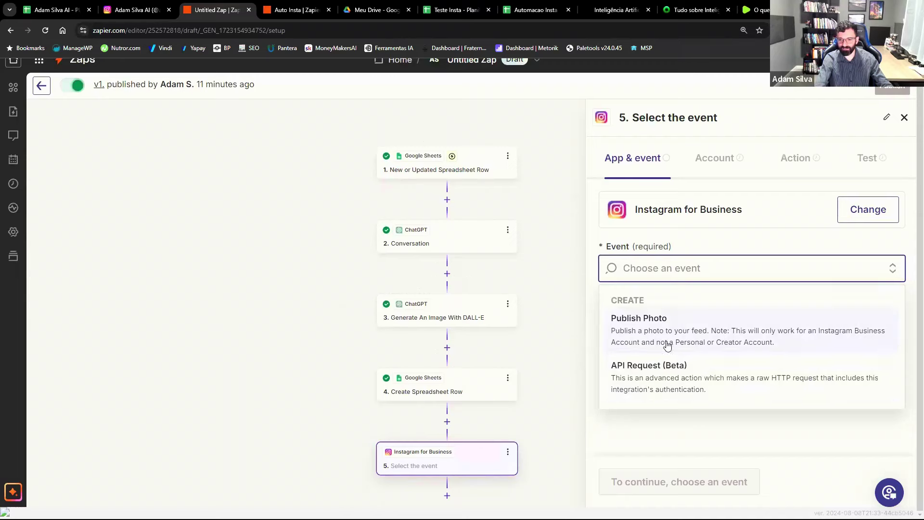
click(653, 335)
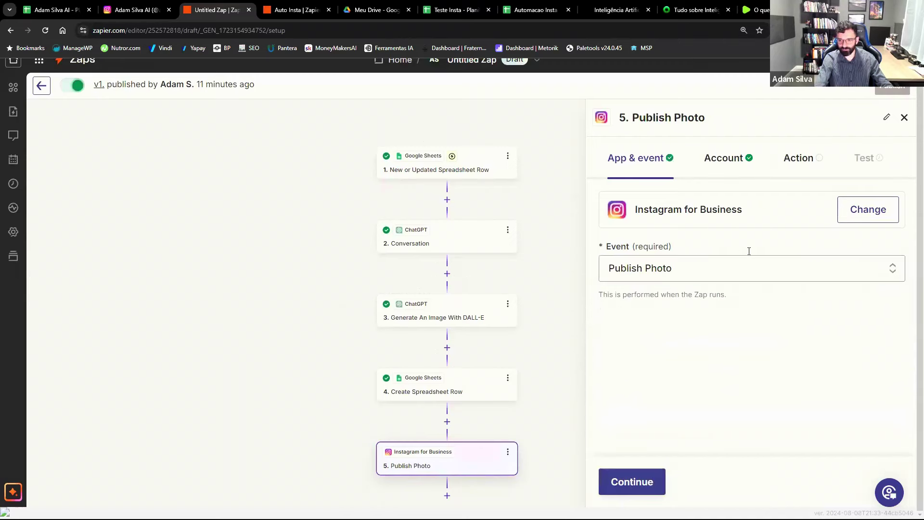
click(645, 495)
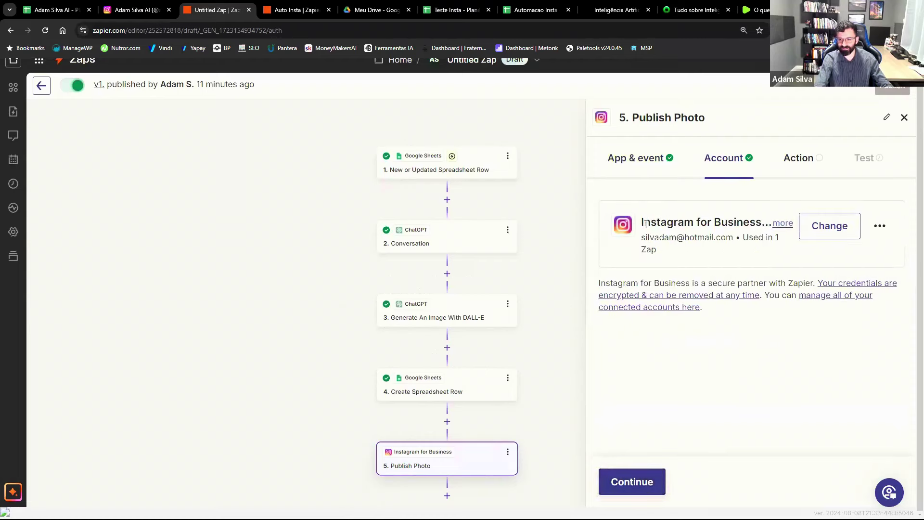
Connect a new Instagram for Business account to the Publish Photo step through Facebook, keeping the previously linked settings.
click(826, 238)
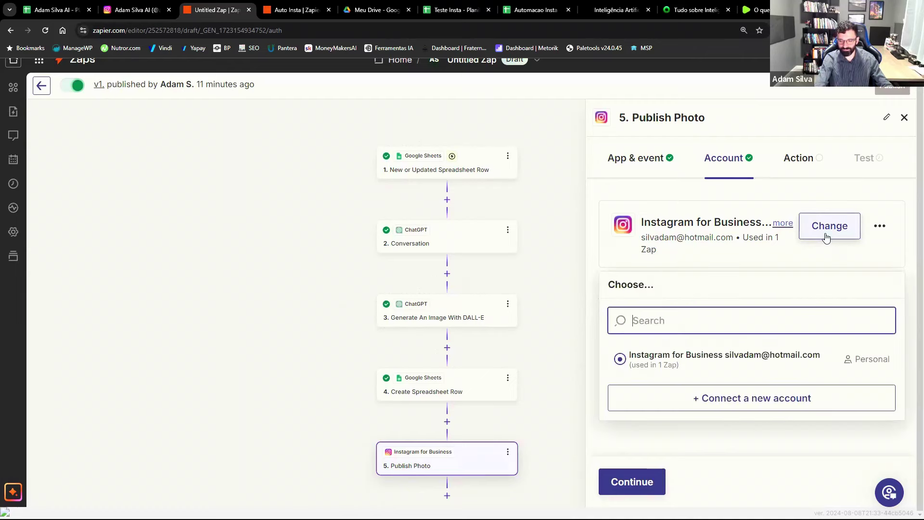
click(655, 370)
click(827, 225)
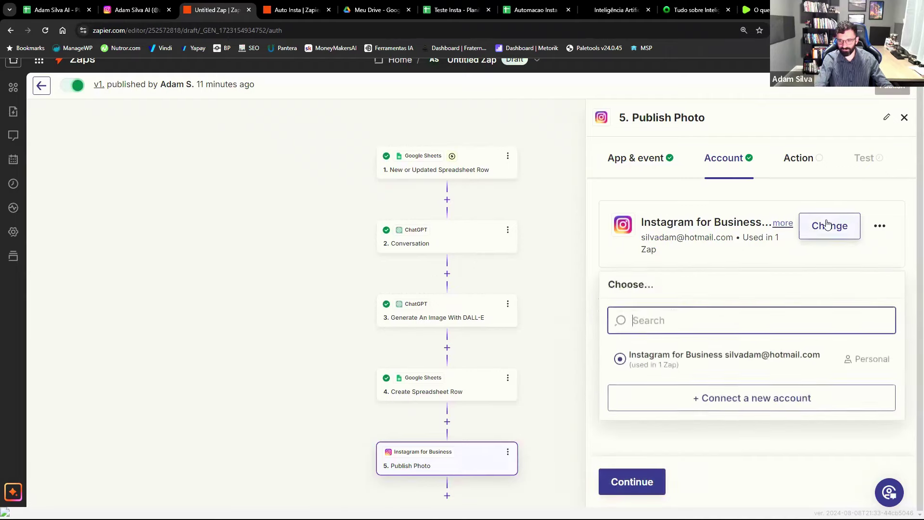
click(730, 397)
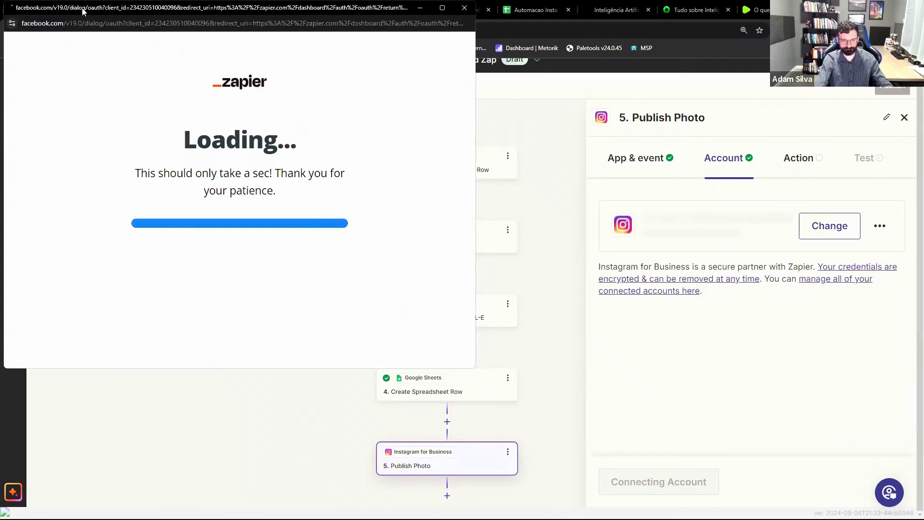
drag(87, 10, 271, 80)
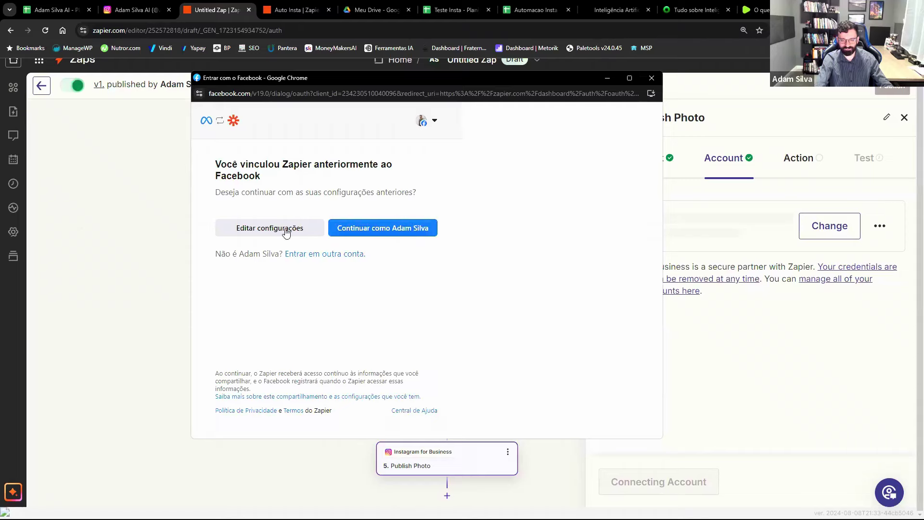
click(416, 230)
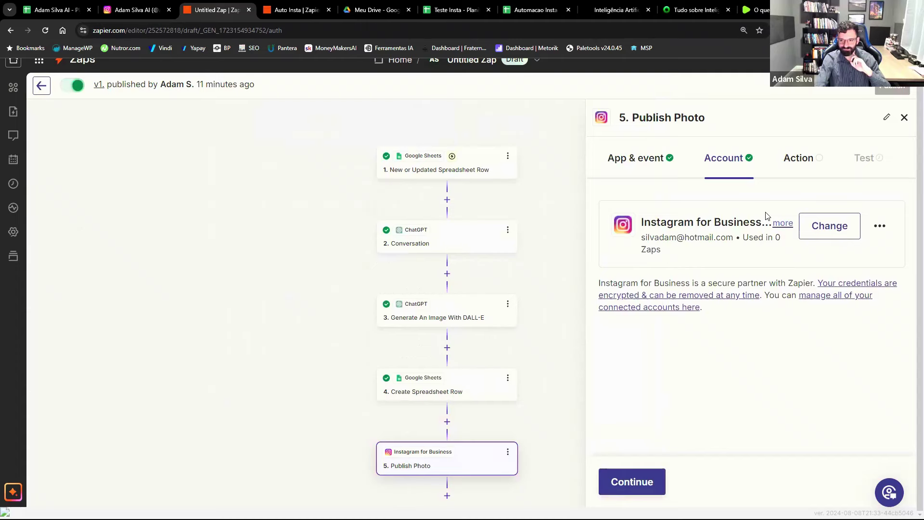
Choose the original Instagram for Business connection, already used in 1 Zap, for the Publish Photo step and proceed to its action settings.
click(831, 235)
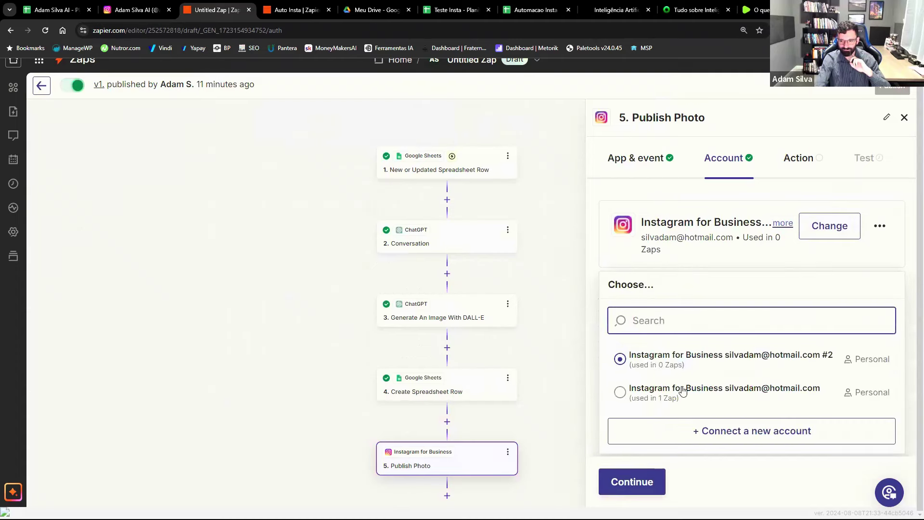
click(664, 401)
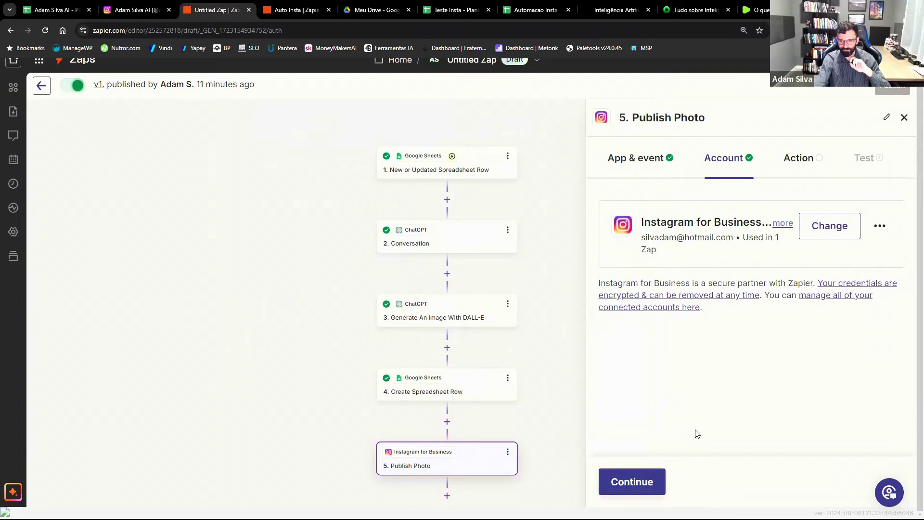
click(631, 481)
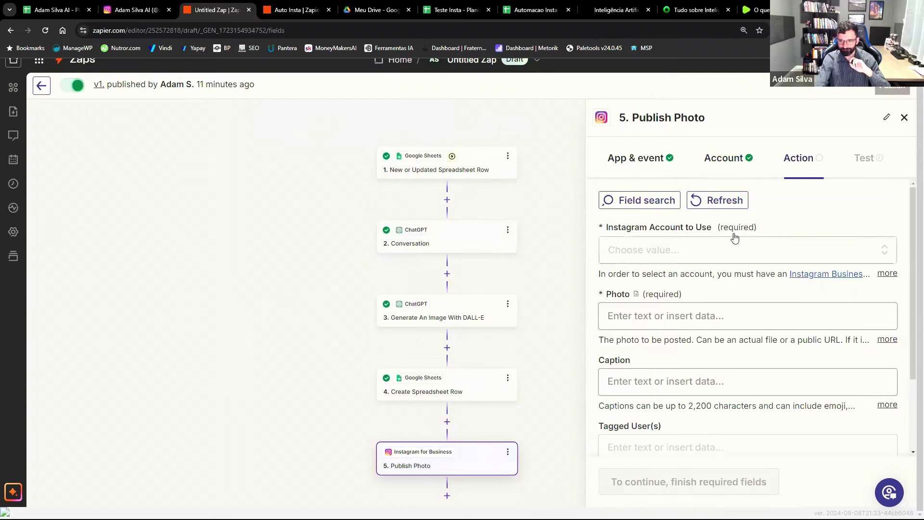
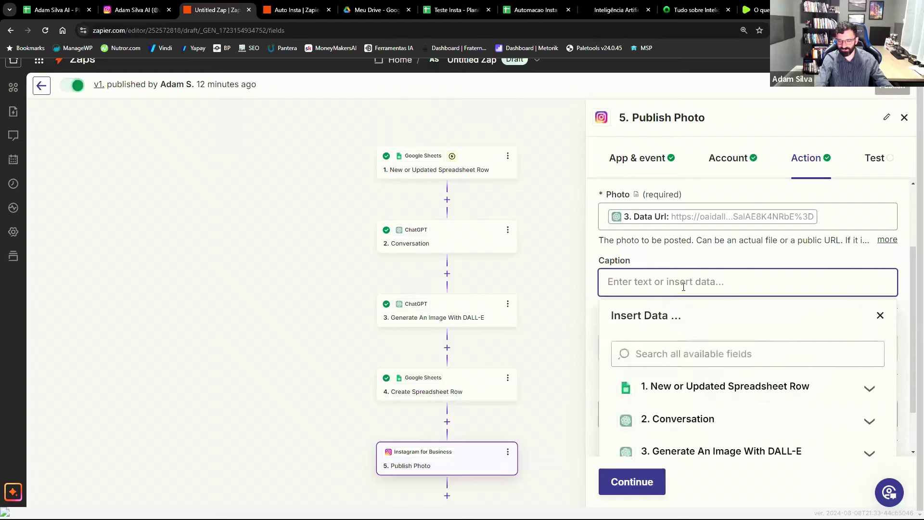
Map the Conversation step's Reply to the Caption field of the Publish Photo step.
click(688, 361)
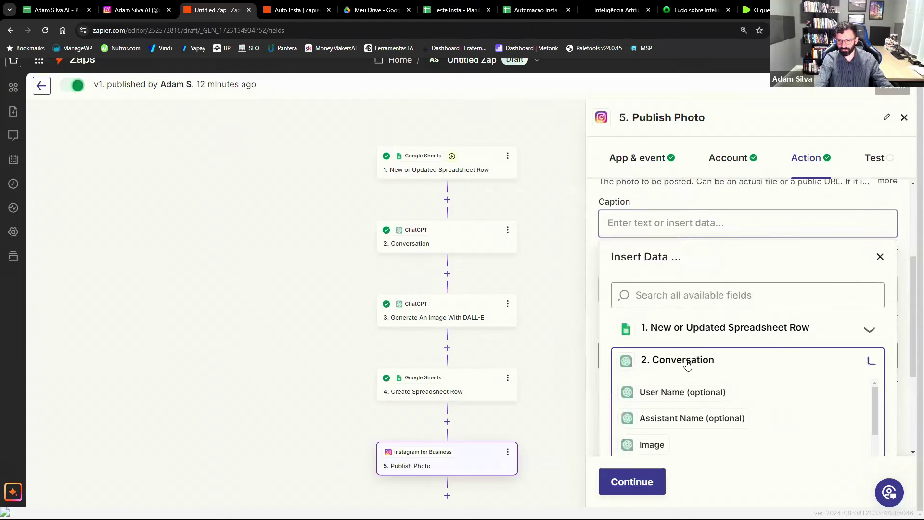
scroll(689, 357, down, 3)
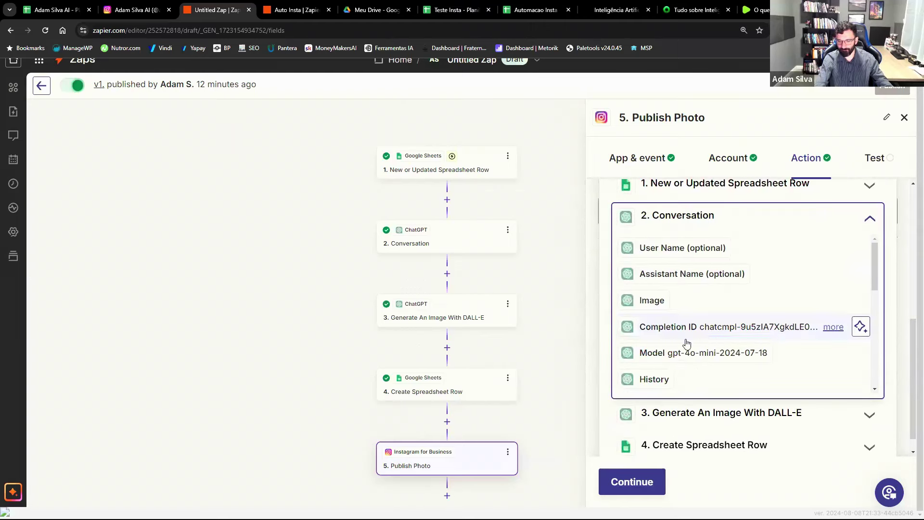
scroll(678, 323, down, 3)
scroll(678, 323, down, 3)
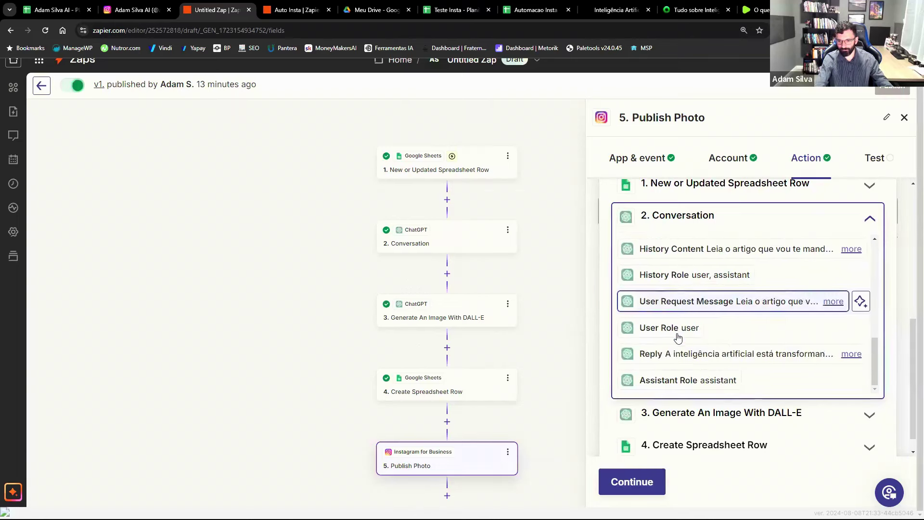
click(672, 353)
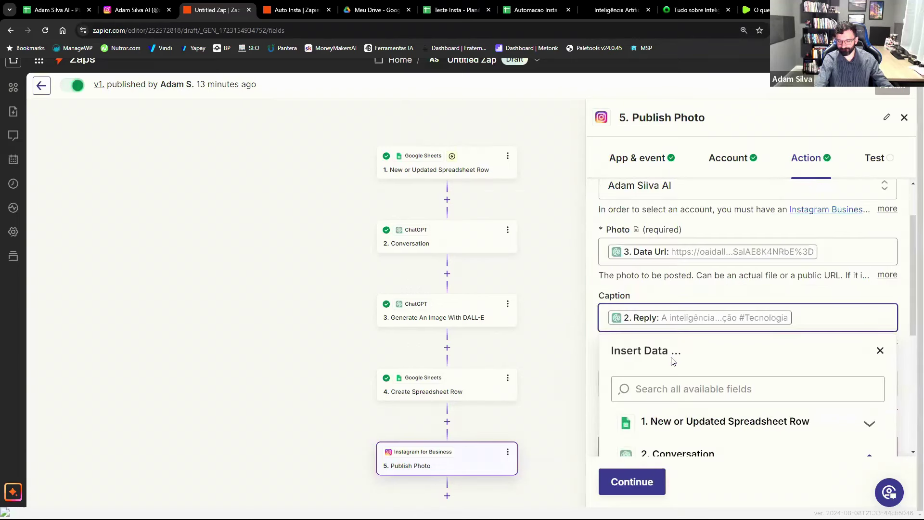
click(801, 301)
scroll(671, 358, down, 1)
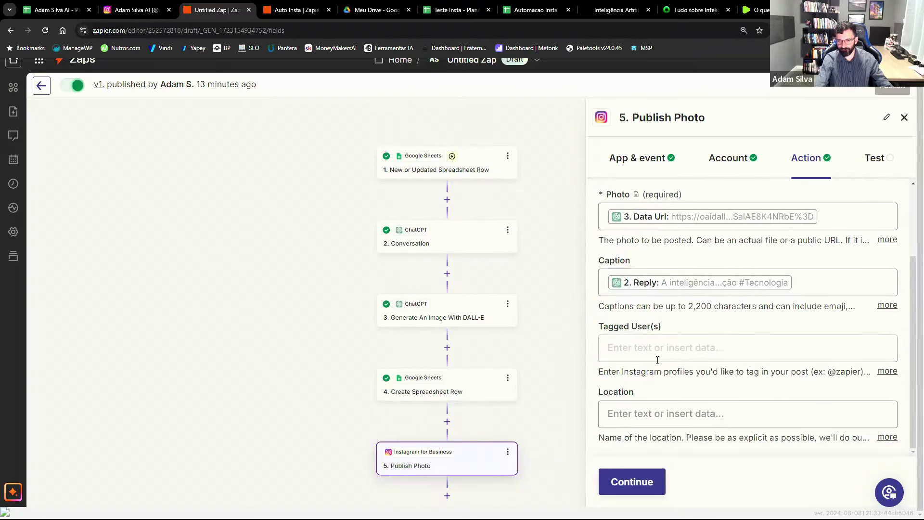
Review the optional Tagged User(s) and Location fields of the Publish Photo step, leaving no tagged user entry.
click(675, 352)
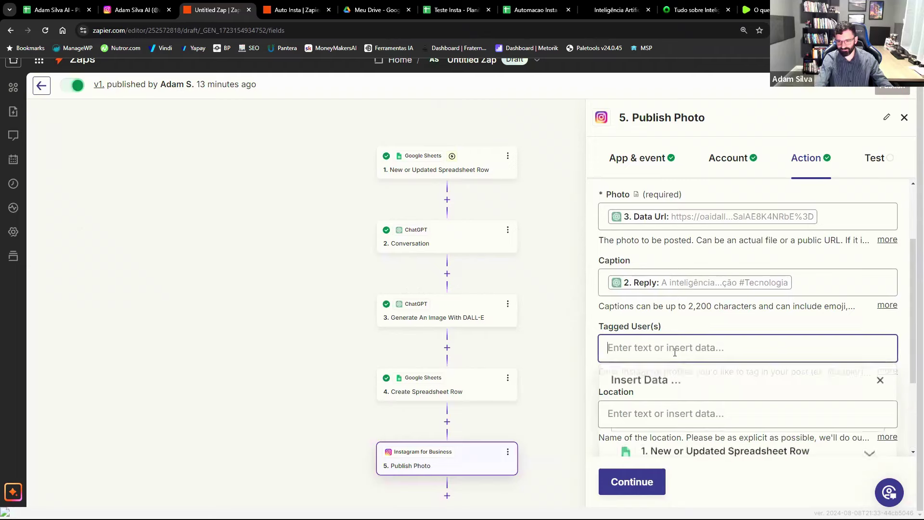
click(708, 329)
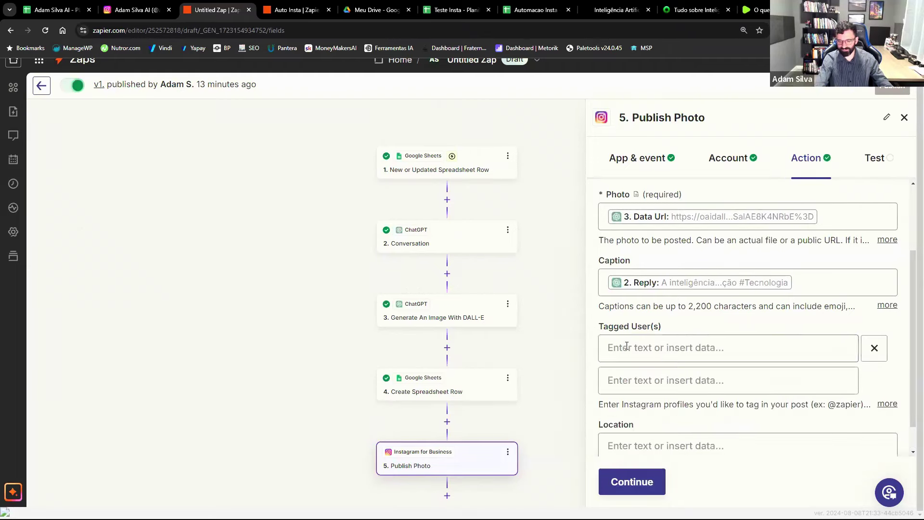
click(874, 348)
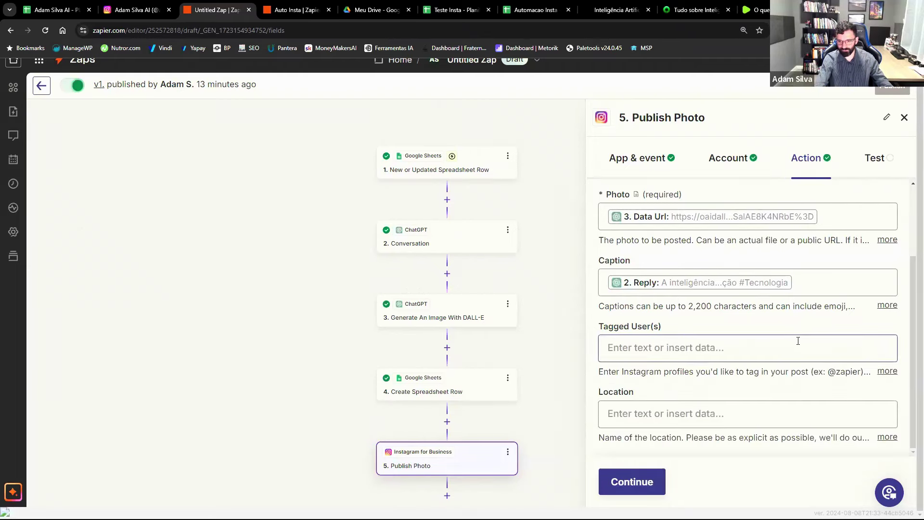
click(698, 411)
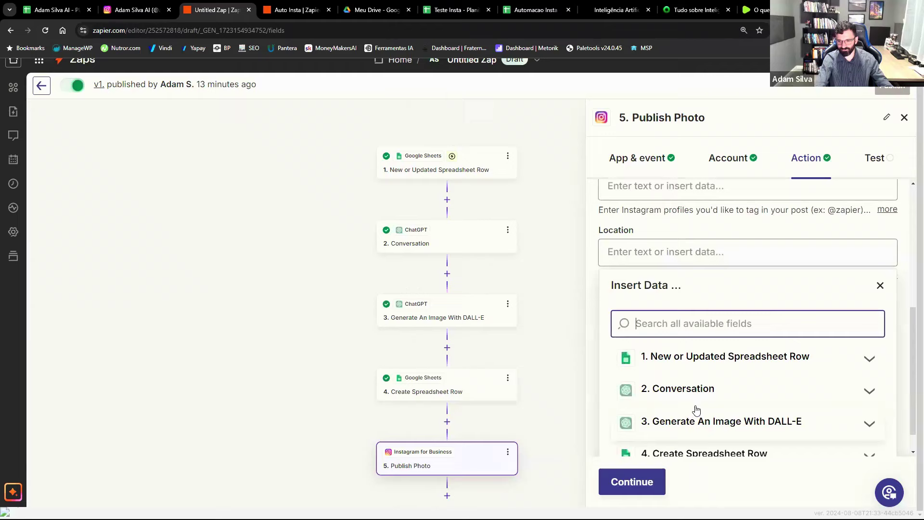
Proceed to the Publish Photo step's test, review the photo and caption data, and run the test that posts to Instagram.
click(808, 237)
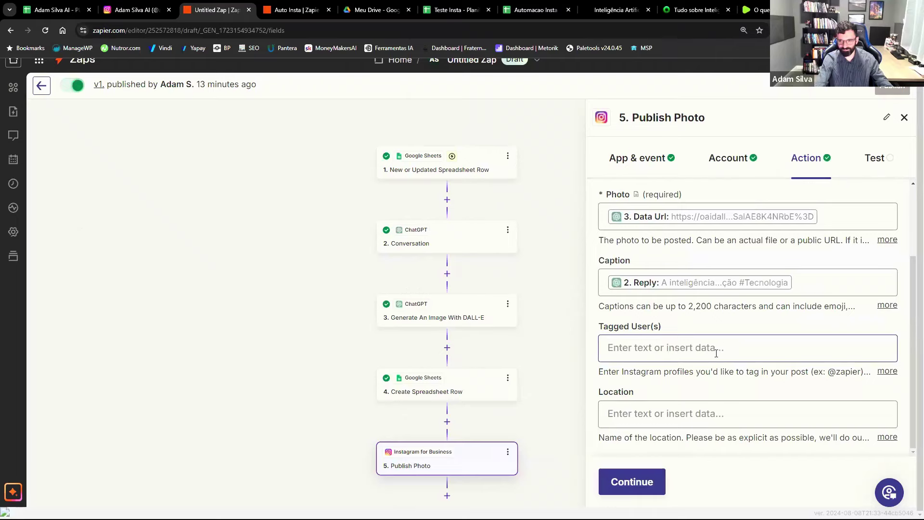
click(657, 484)
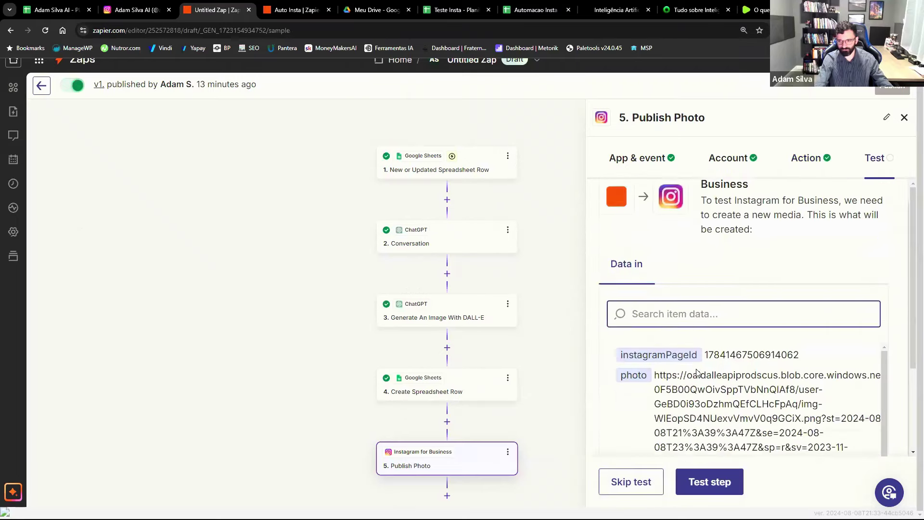
scroll(698, 372, down, 3)
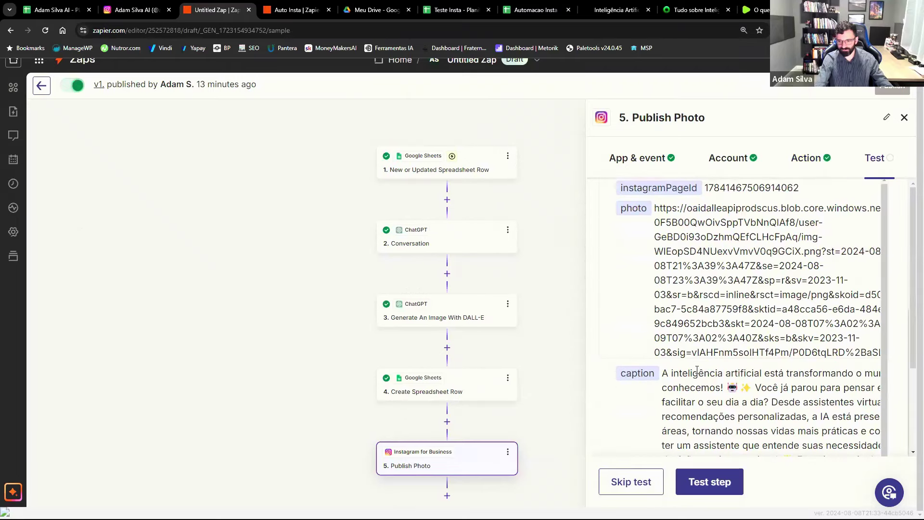
scroll(698, 371, down, 3)
scroll(752, 334, up, 3)
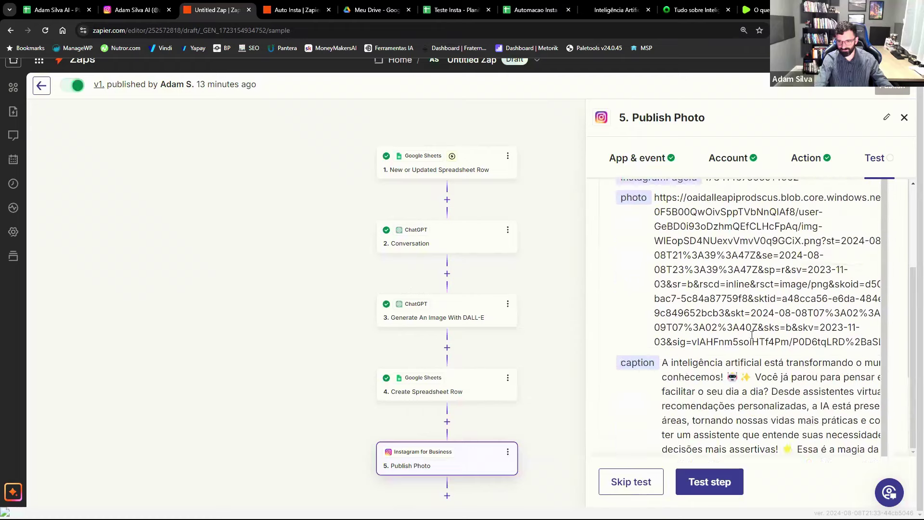
scroll(752, 334, up, 2)
scroll(761, 347, down, 4)
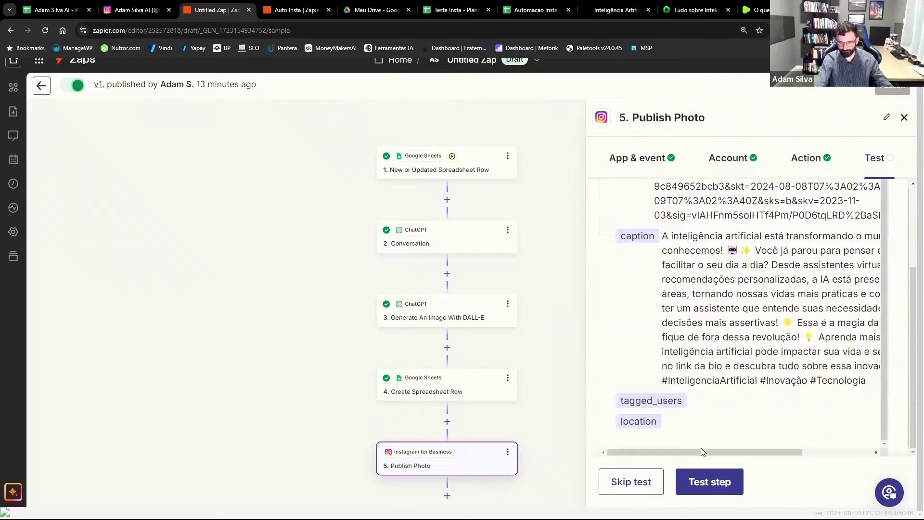
click(703, 485)
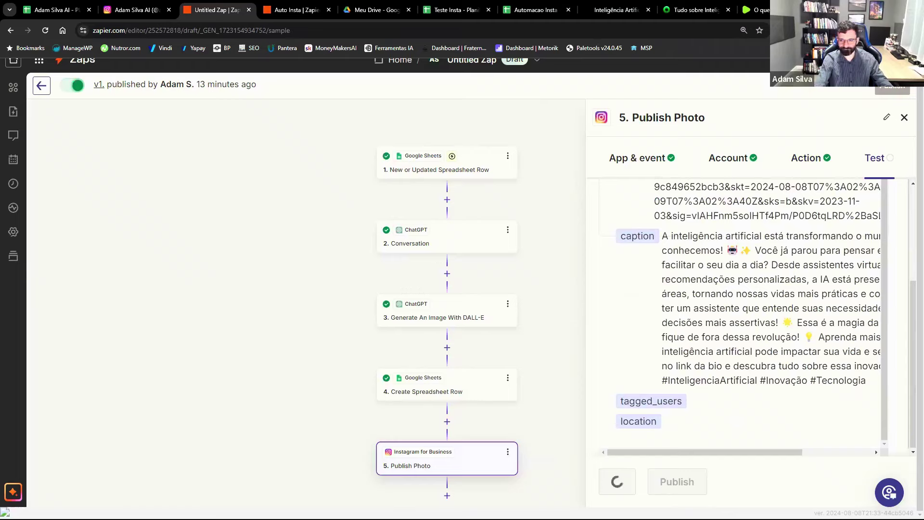
scroll(849, 303, up, 3)
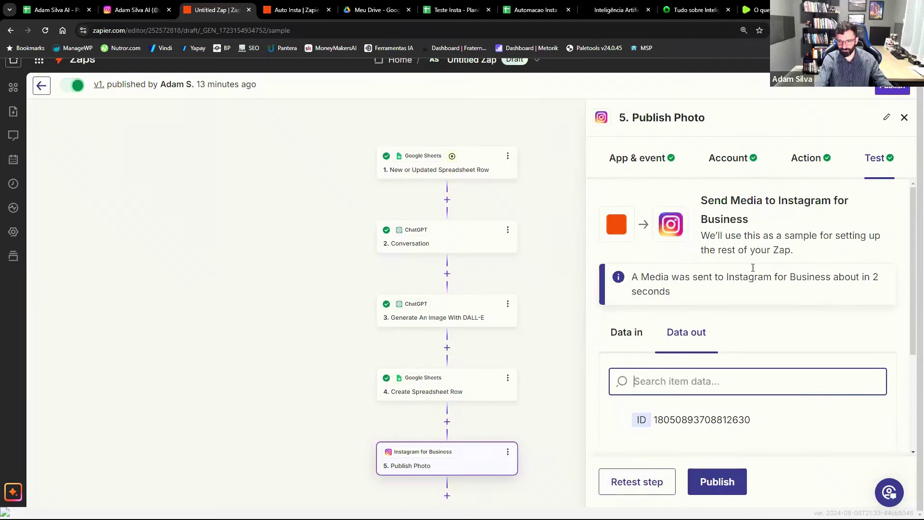
scroll(781, 305, down, 3)
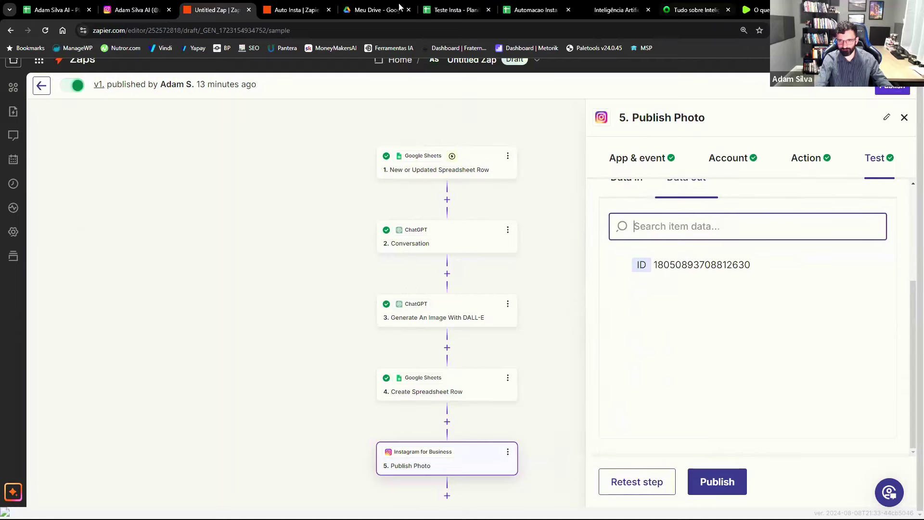
Switch to Instagram, reload the profile and examine the newest post's image and caption, closing the post when finished.
click(123, 10)
click(48, 36)
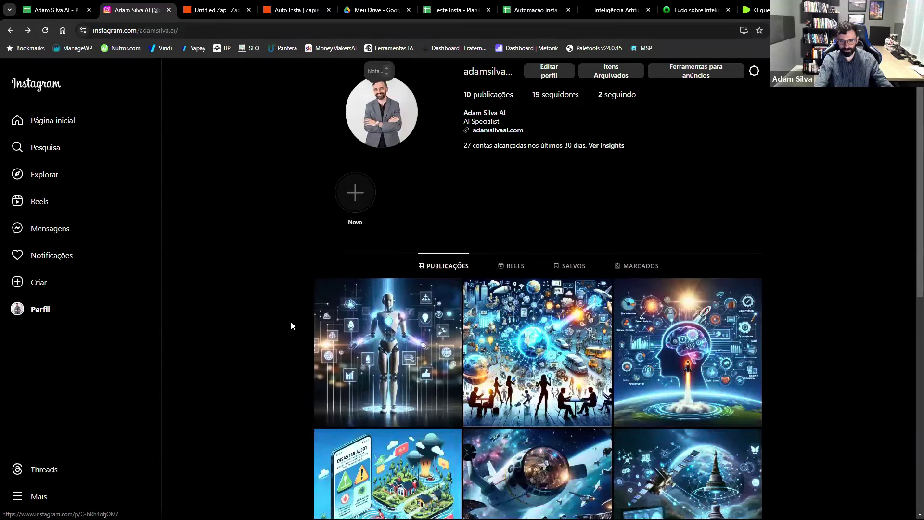
scroll(291, 322, down, 2)
click(376, 265)
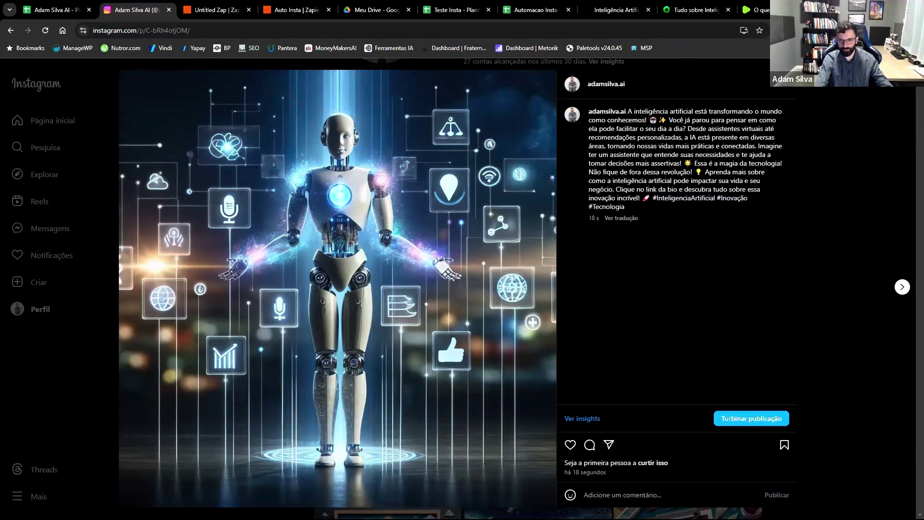
key(Escape)
scroll(285, 223, up, 3)
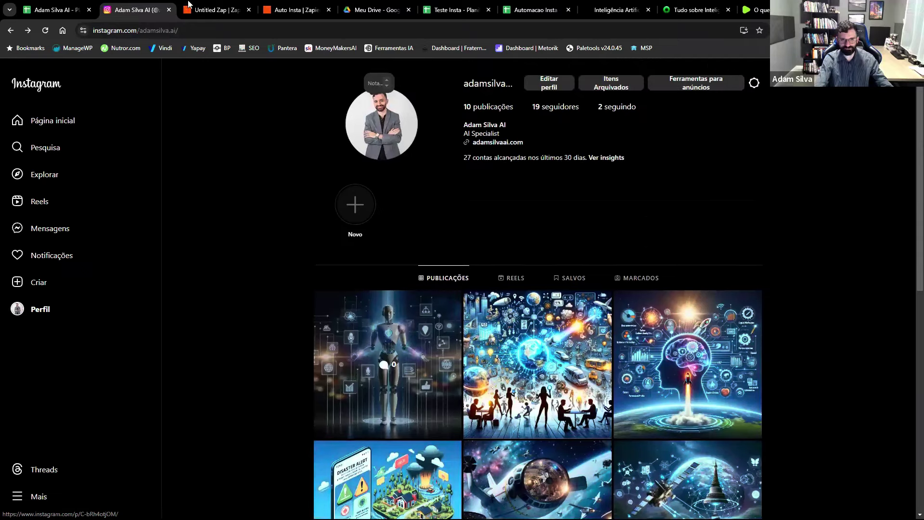
Return to the Untitled Zap in Zapier and rename it Aula Insta.
click(216, 9)
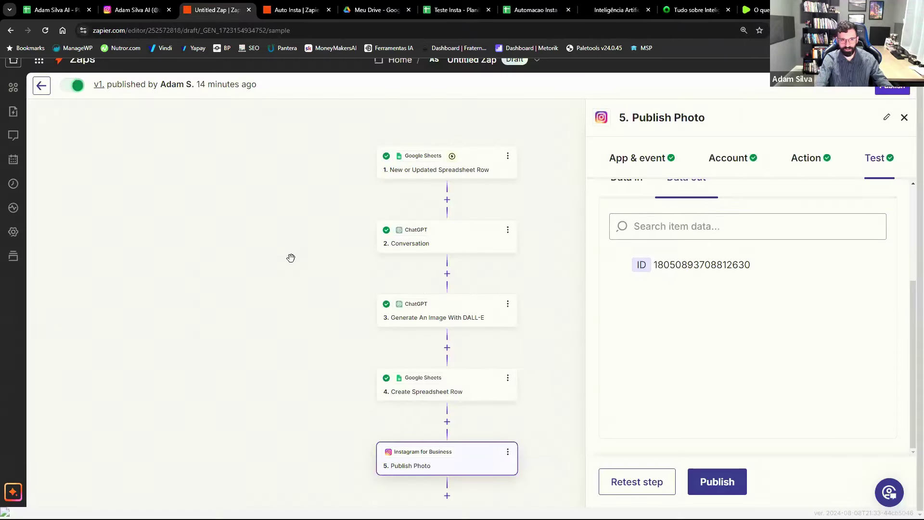
scroll(491, 270, up, 4)
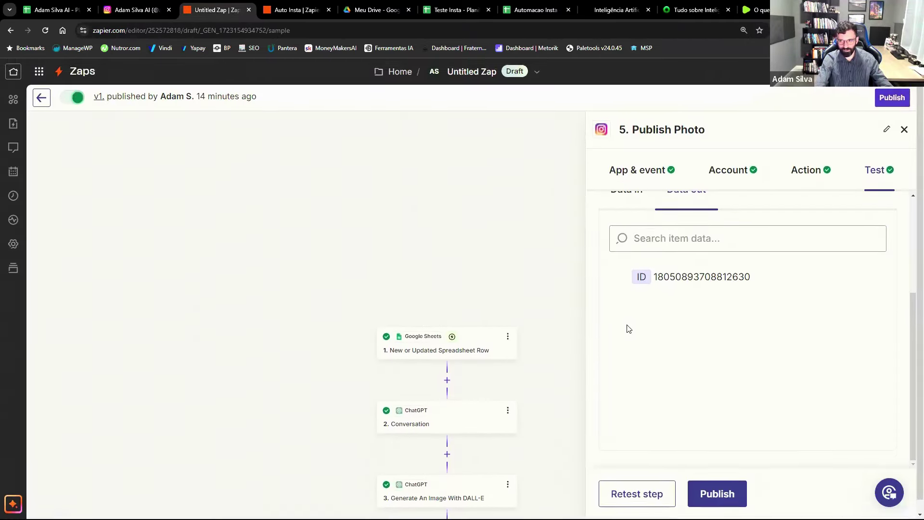
scroll(628, 362, up, 3)
scroll(574, 210, up, 2)
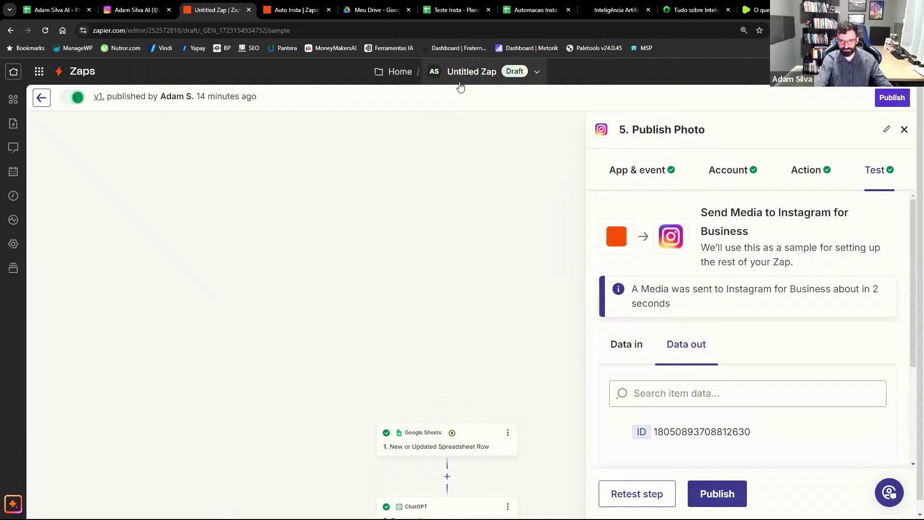
click(462, 71)
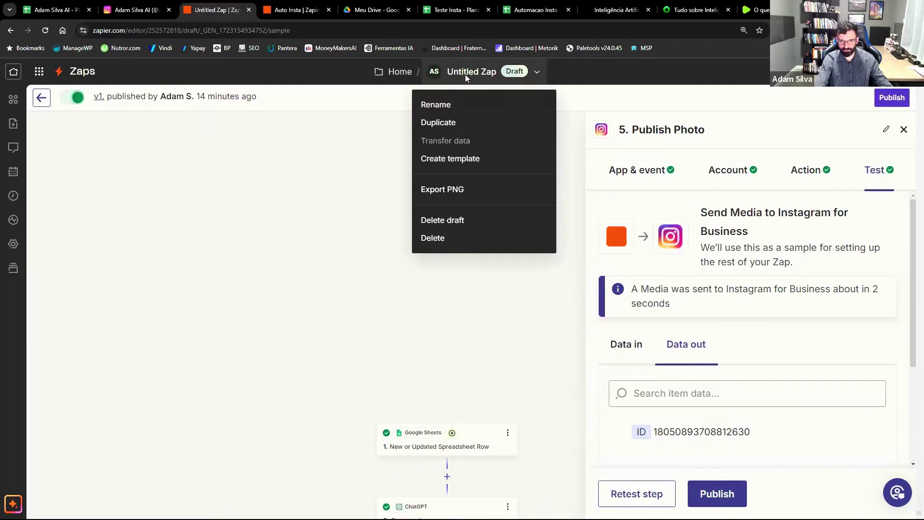
click(436, 105)
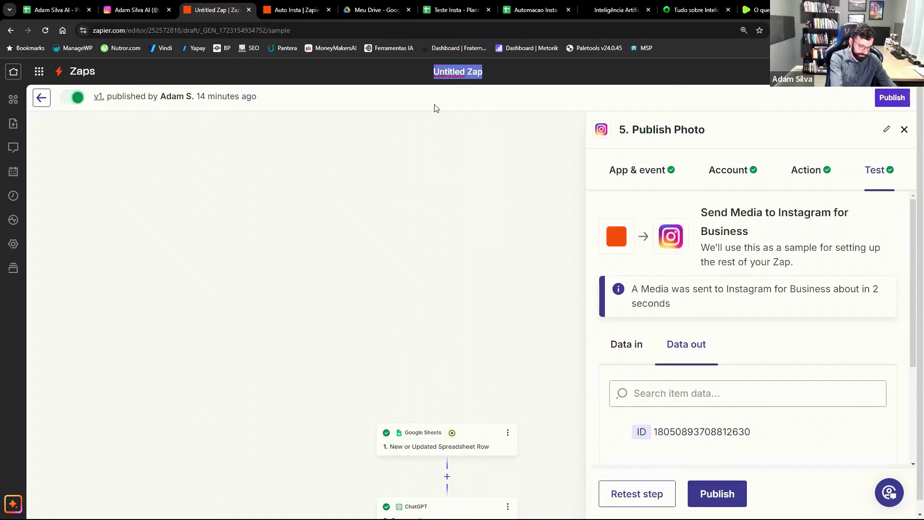
text(Aula Insta)
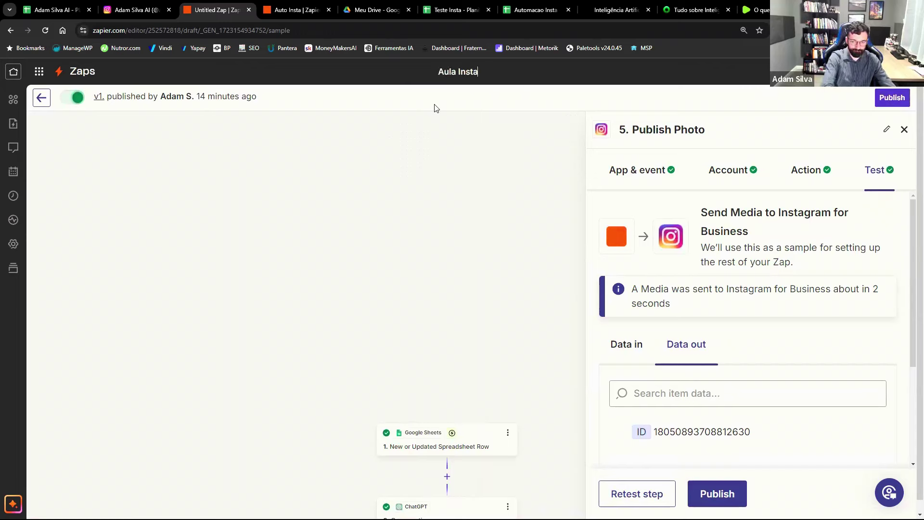
key(Return)
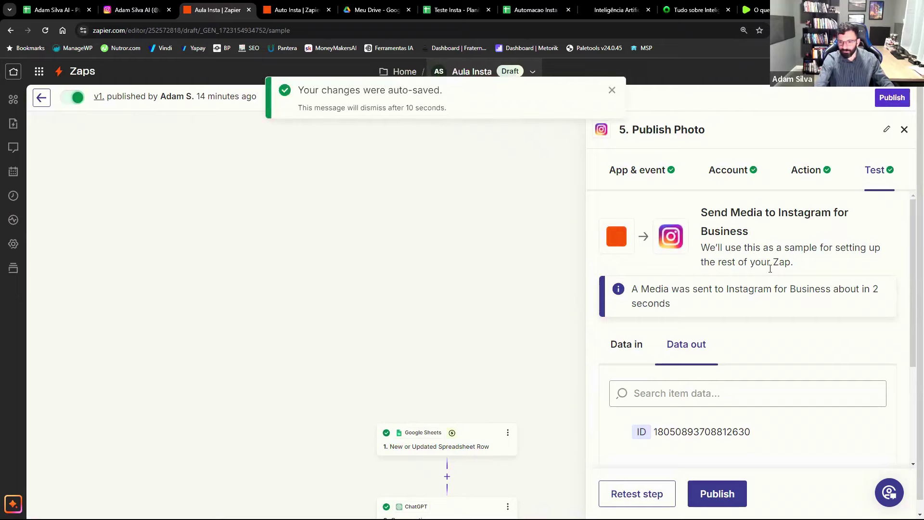
Publish the Zap as a new version named 1.0 and look over the published five-step flow.
scroll(704, 285, down, 4)
click(712, 496)
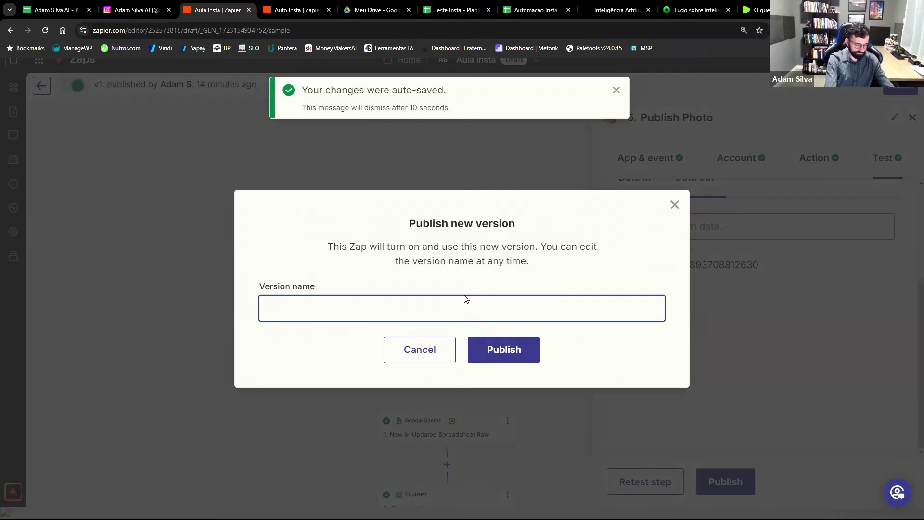
text(1.0)
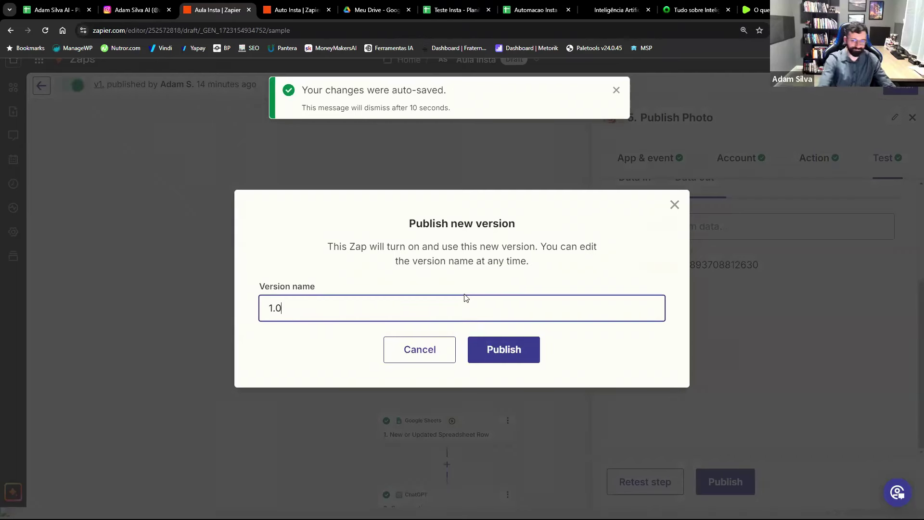
click(488, 349)
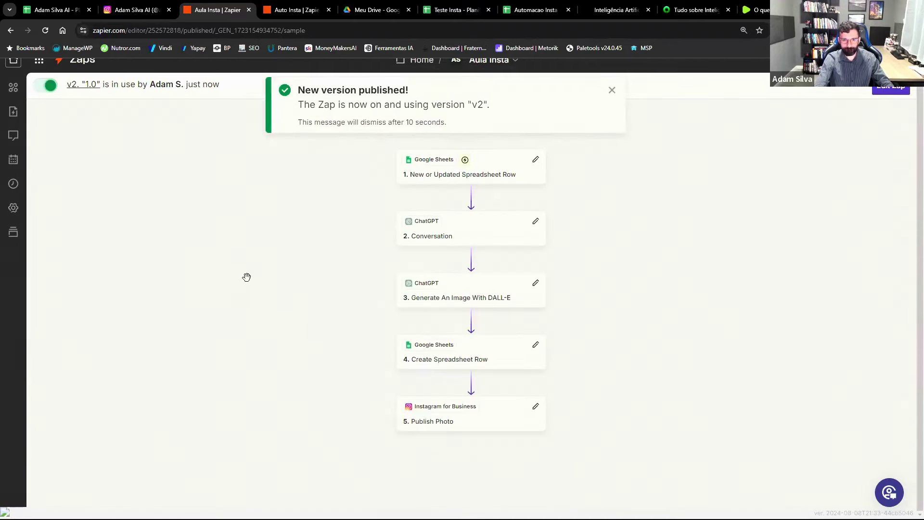
scroll(246, 277, up, 2)
scroll(310, 277, up, 2)
scroll(310, 276, down, 4)
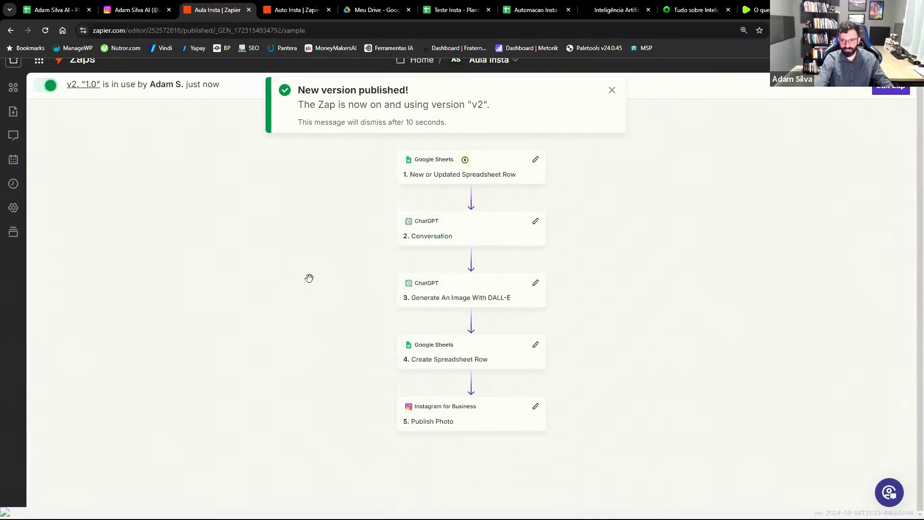
scroll(309, 279, up, 2)
scroll(221, 238, up, 3)
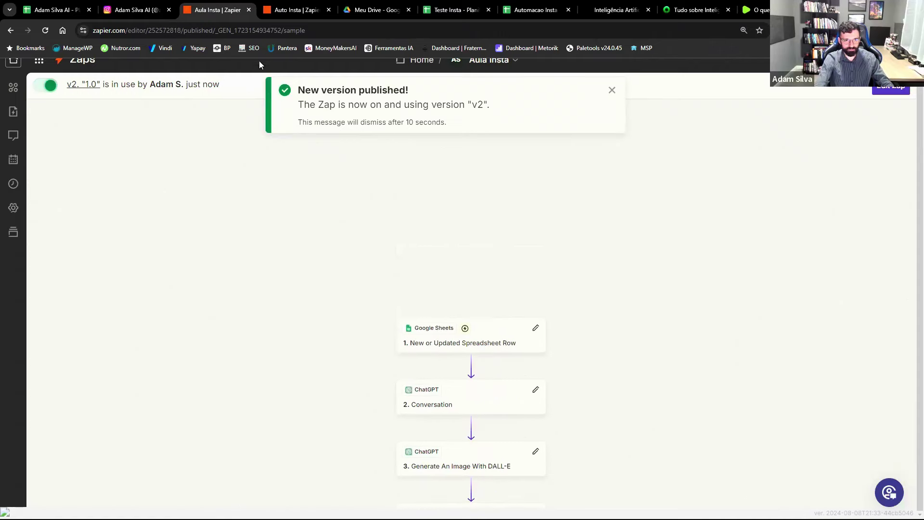
Close the Auto Insta editor, turn off the Auto Insta Zap in My Zaps, and open the Aula Insta Zap.
click(329, 10)
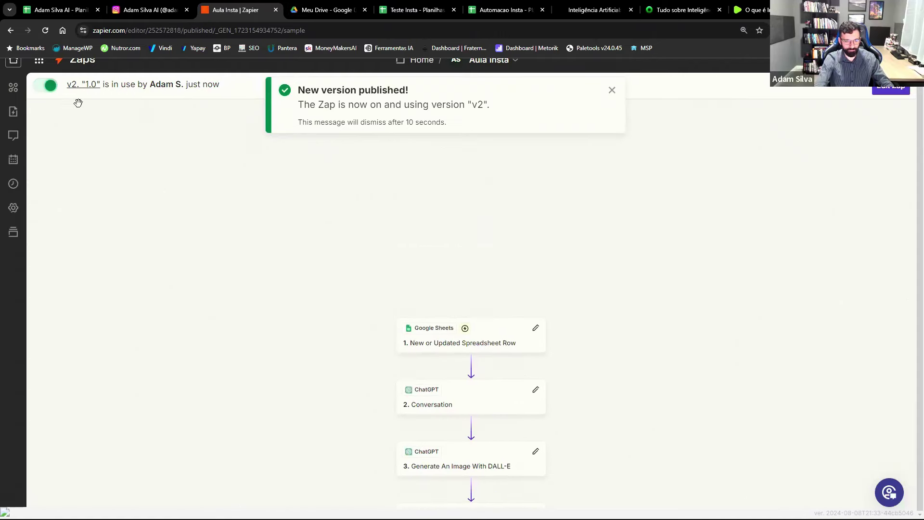
scroll(76, 99, up, 3)
scroll(13, 65, up, 1)
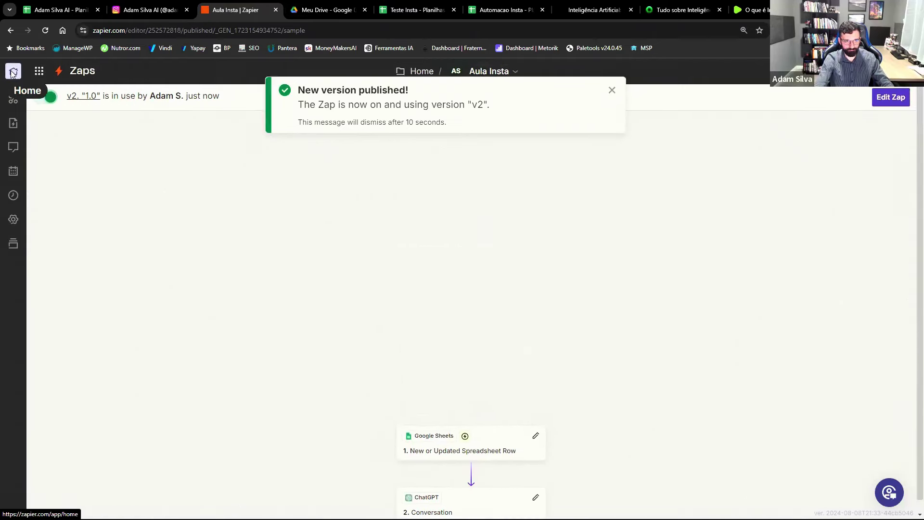
click(13, 73)
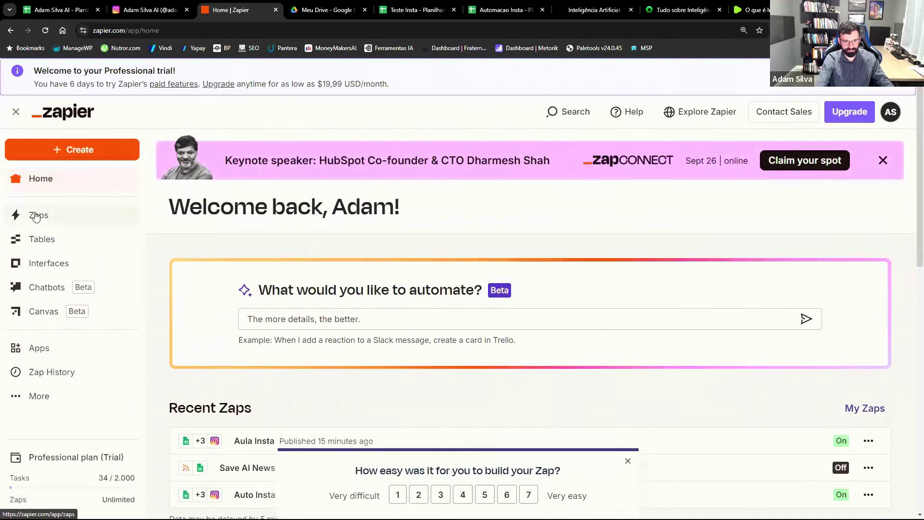
click(48, 215)
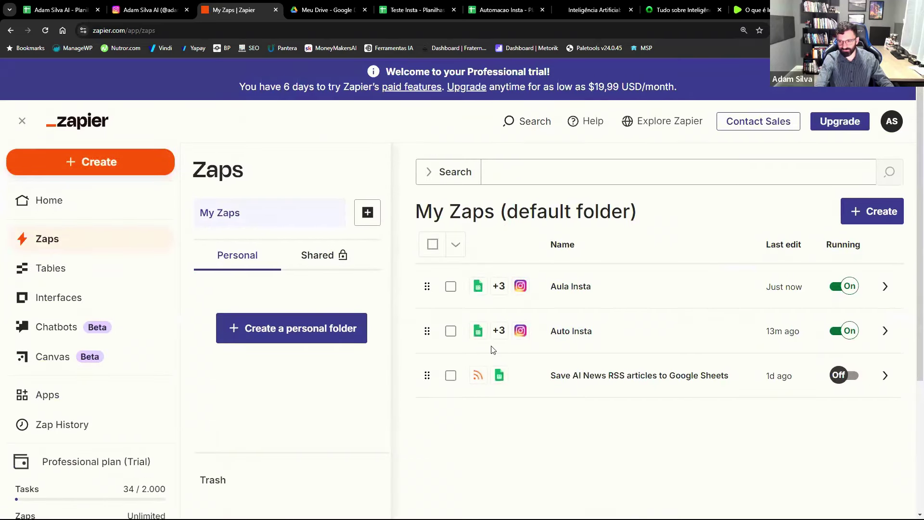
click(829, 337)
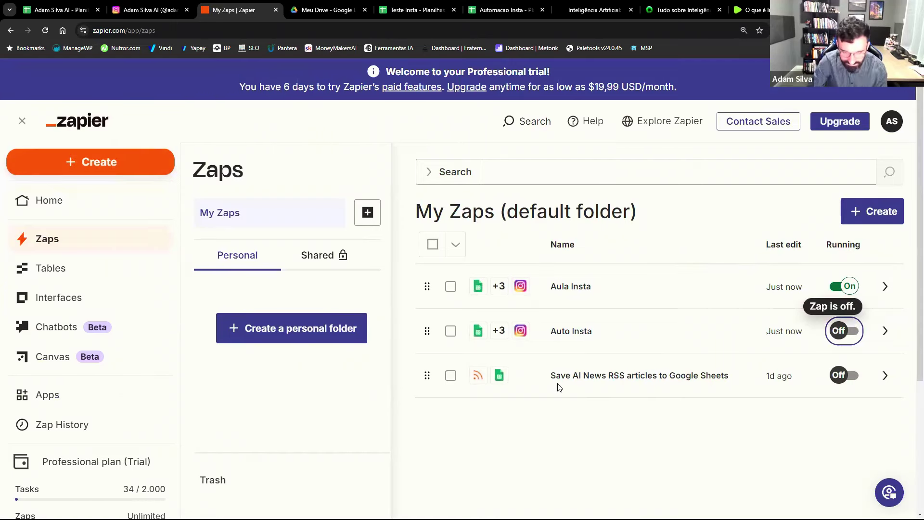
click(574, 287)
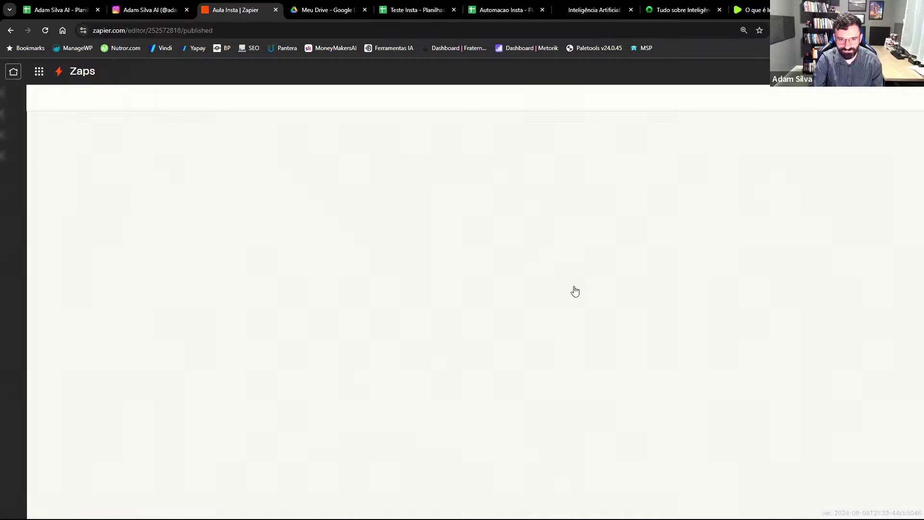
Switch to the Automacao Insta spreadsheet and select A5, the first empty cell in the Link column.
click(416, 6)
click(483, 3)
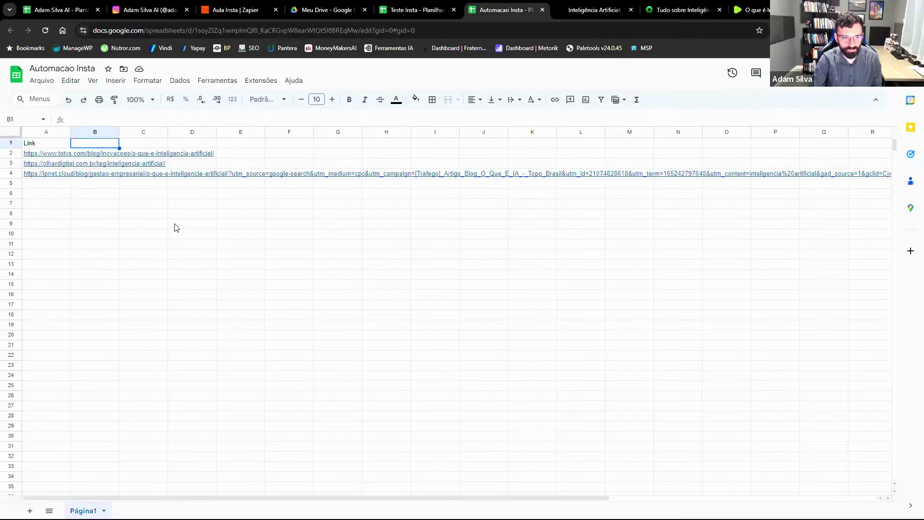
click(46, 186)
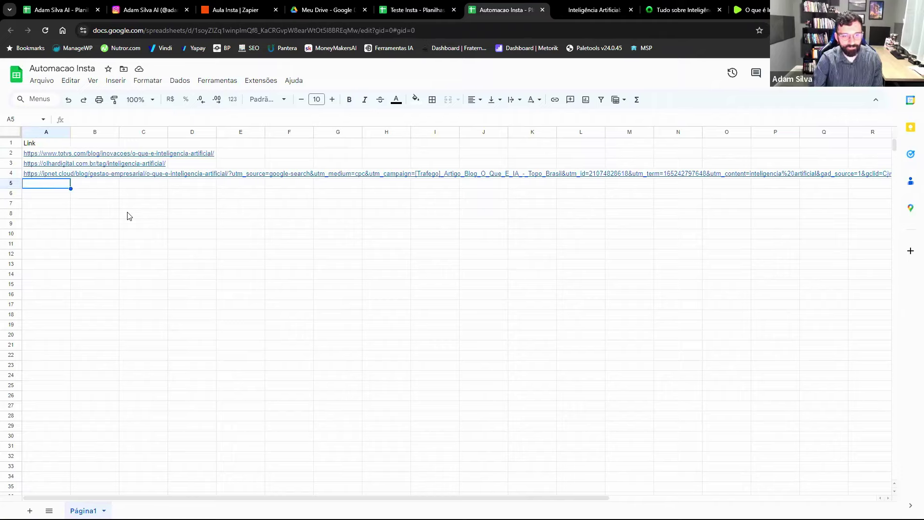
Switch to the Teste Insta spreadsheet and check row 6's Copy and Imagem cells, ending on cell A7.
click(417, 10)
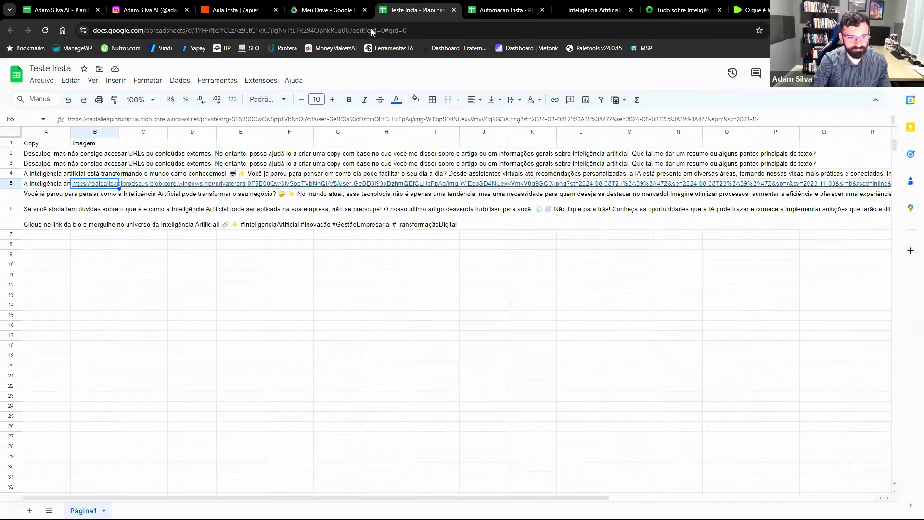
key(Left)
key(Down)
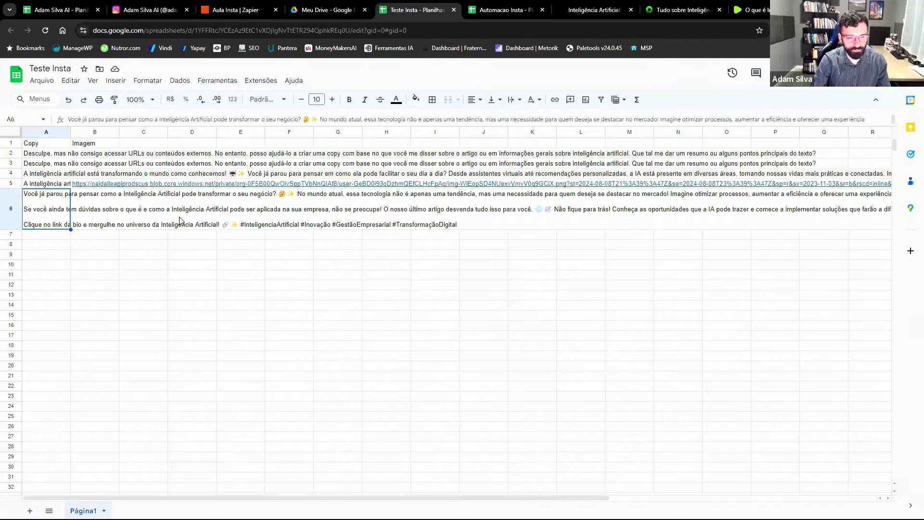
key(Right)
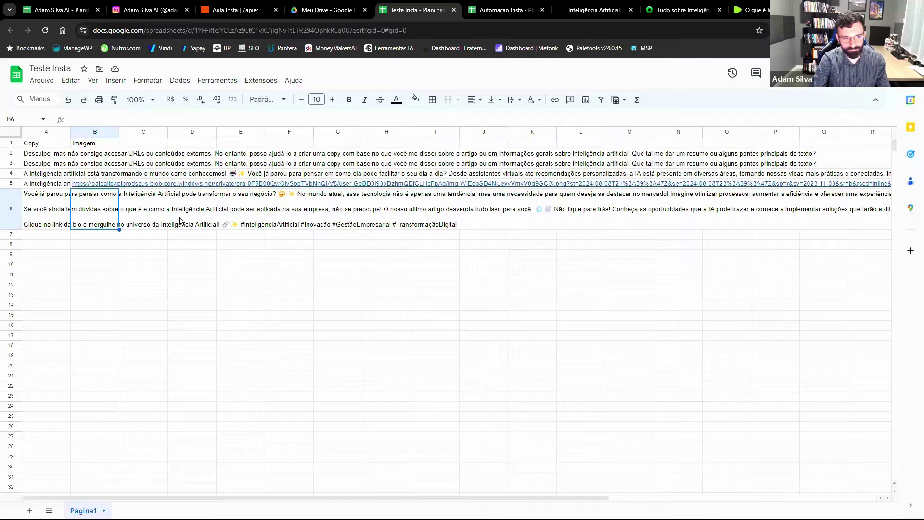
key(Left)
key(Down)
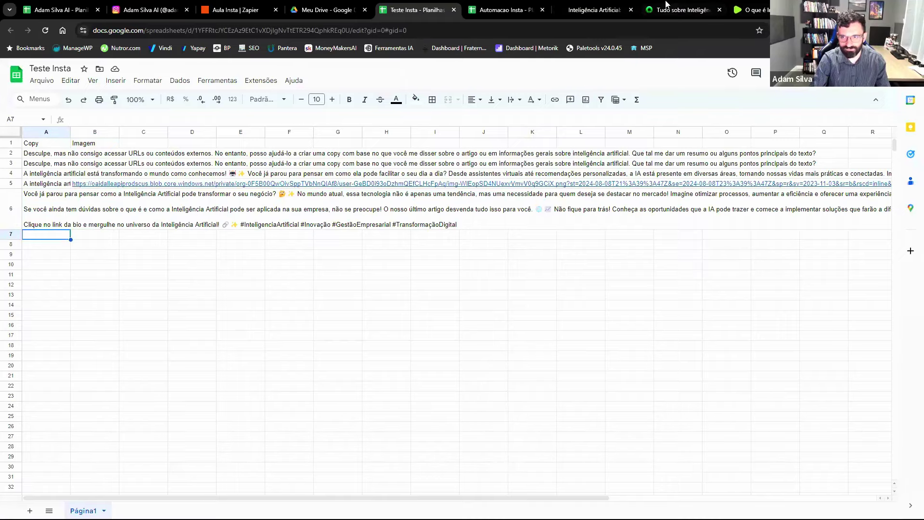
Find the FIA article "ChatGPT: o que é, como funciona e como usar a ferramenta" through a Google search for chatgpt and copy its address.
click(708, 11)
click(720, 10)
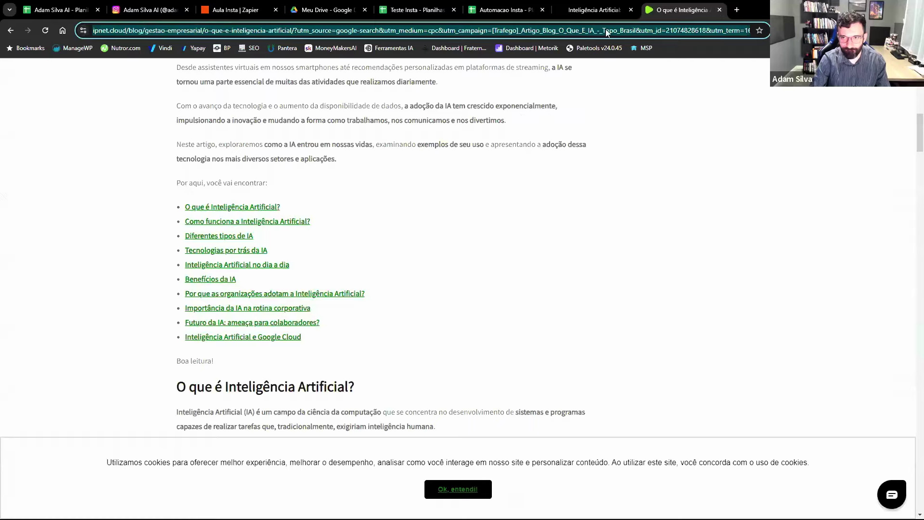
click(567, 34)
text(chatgpt)
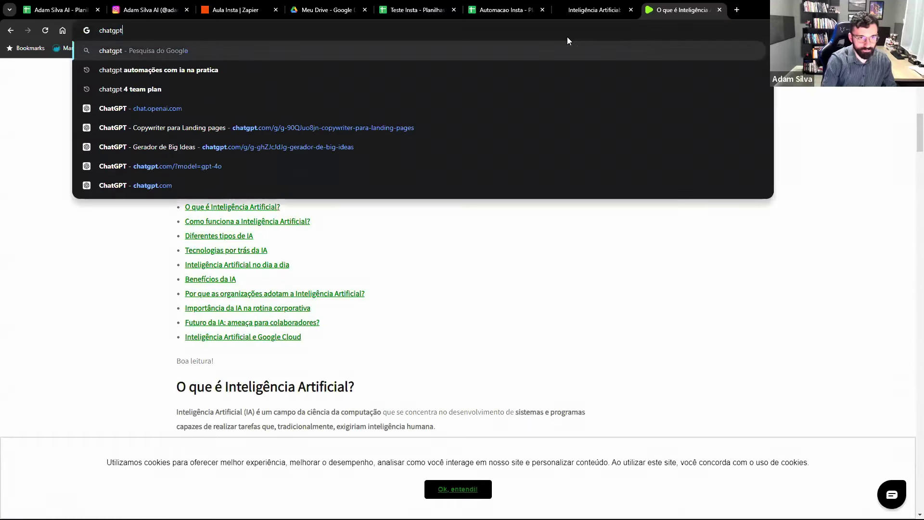
key(Return)
scroll(49, 315, down, 3)
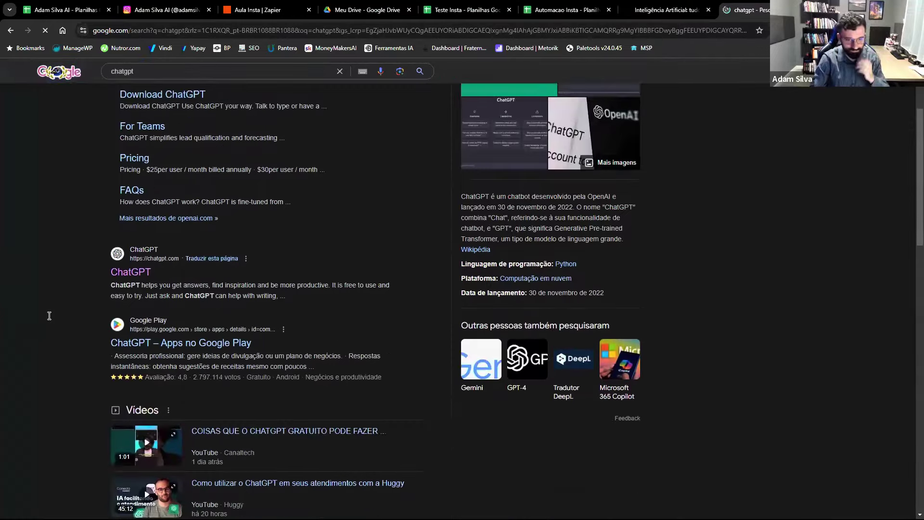
scroll(49, 316, down, 7)
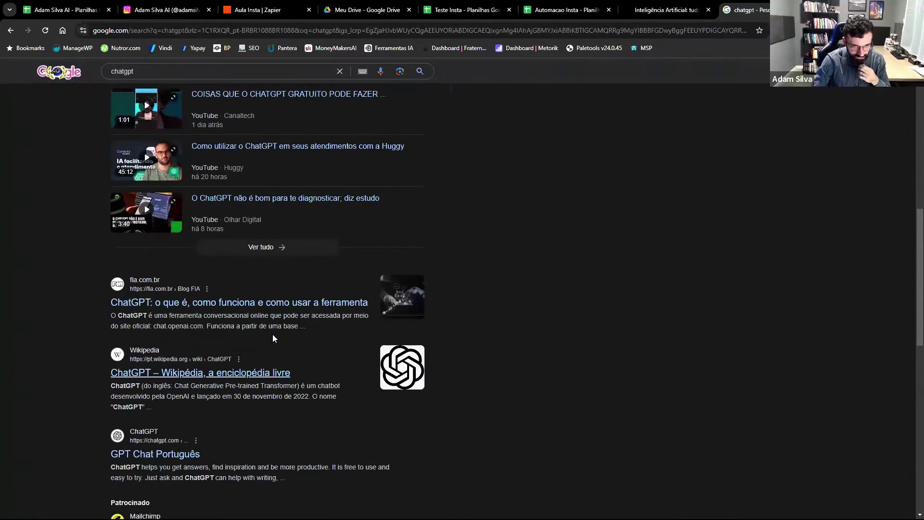
click(262, 303)
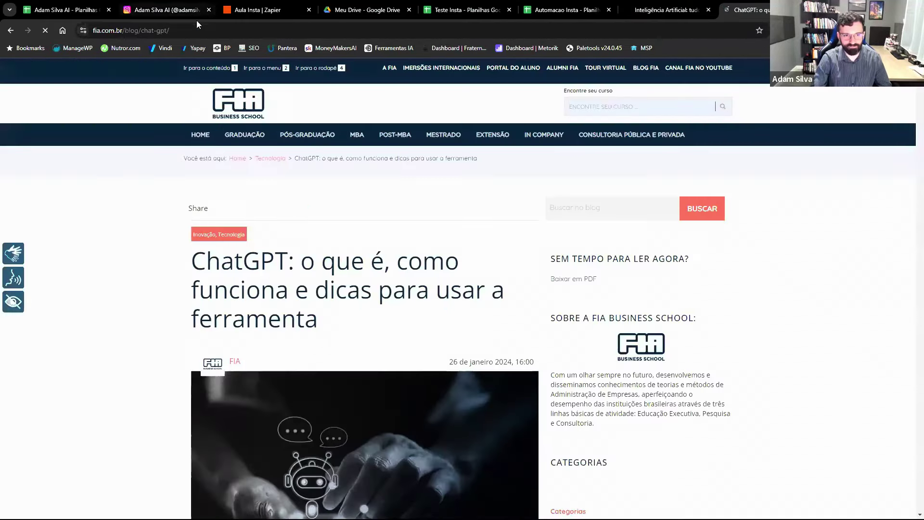
click(197, 26)
key(ctrl+c)
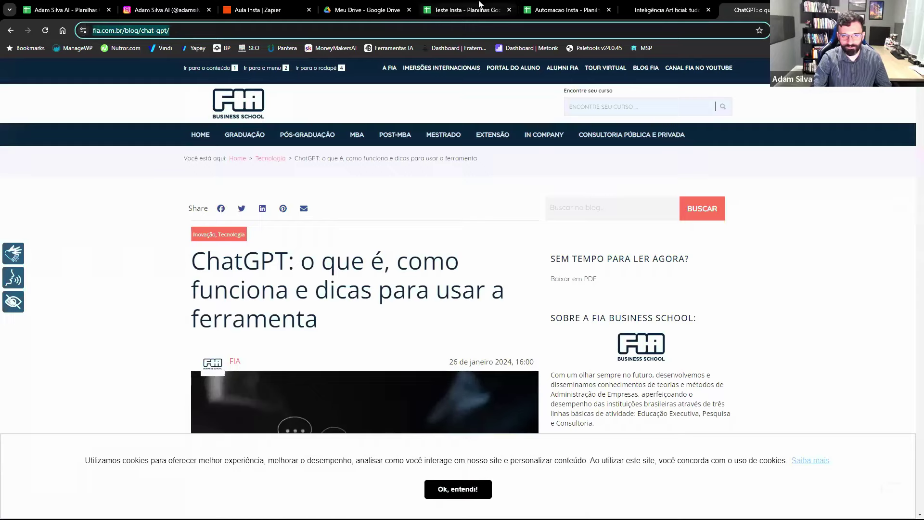
click(479, 6)
key(ctrl+v)
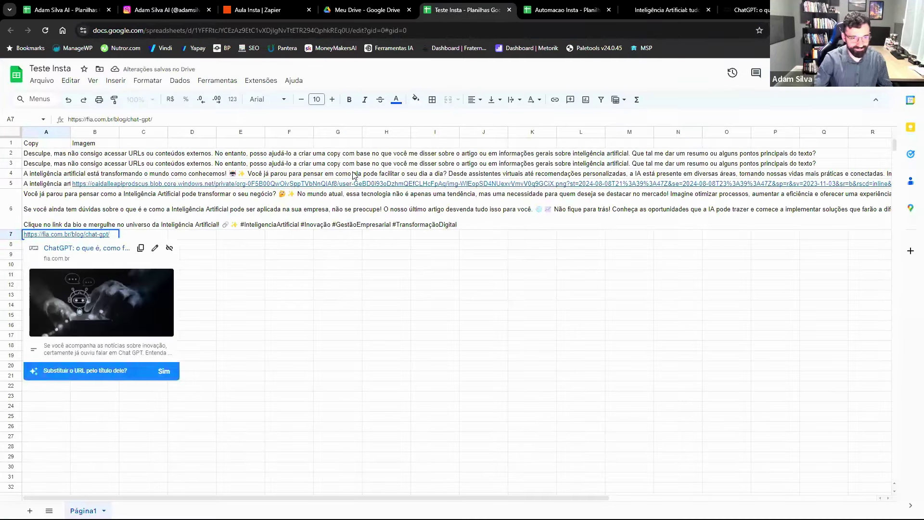
click(280, 244)
click(57, 238)
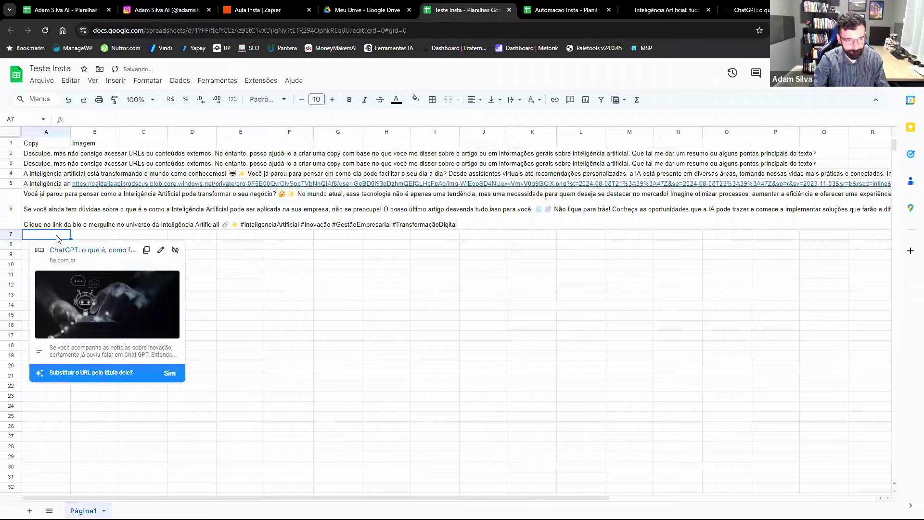
drag(543, 4, 425, 4)
key(ctrl+v)
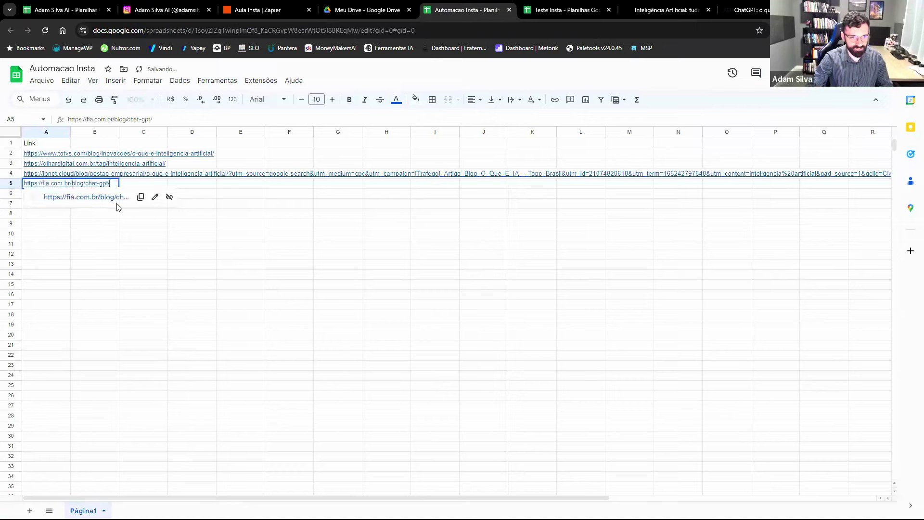
key(Down)
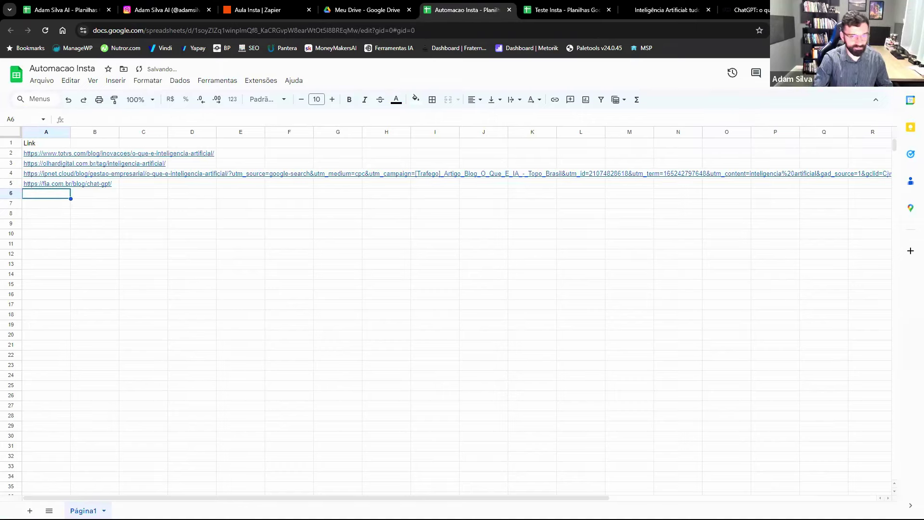
Return to Zapier and open the My Zaps list to check the running status of Aula Insta.
click(263, 10)
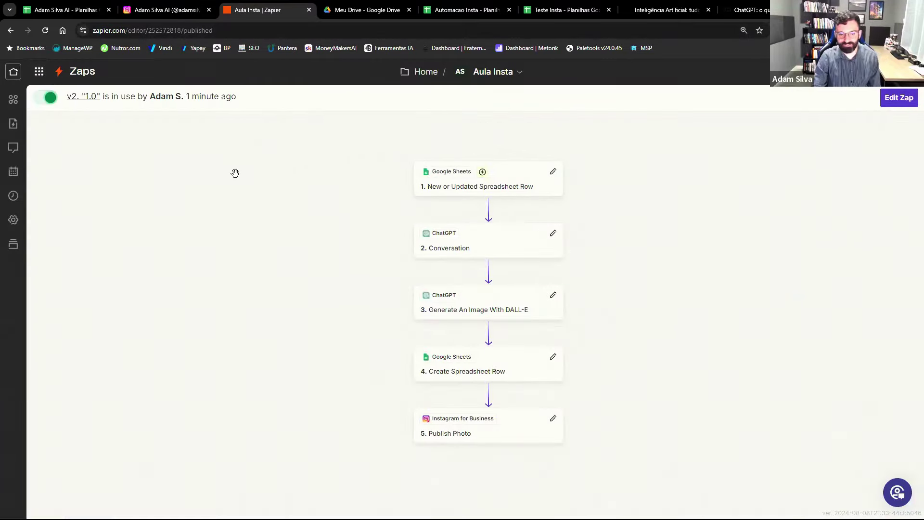
click(13, 73)
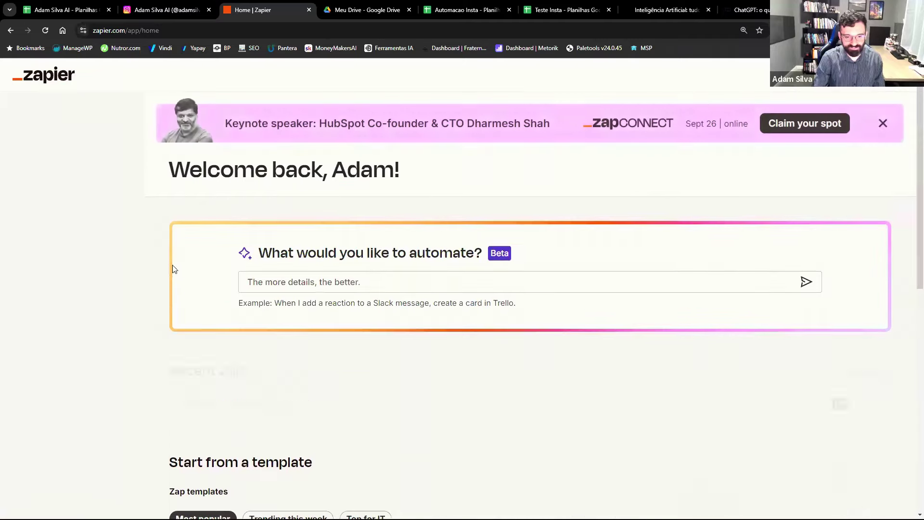
click(50, 214)
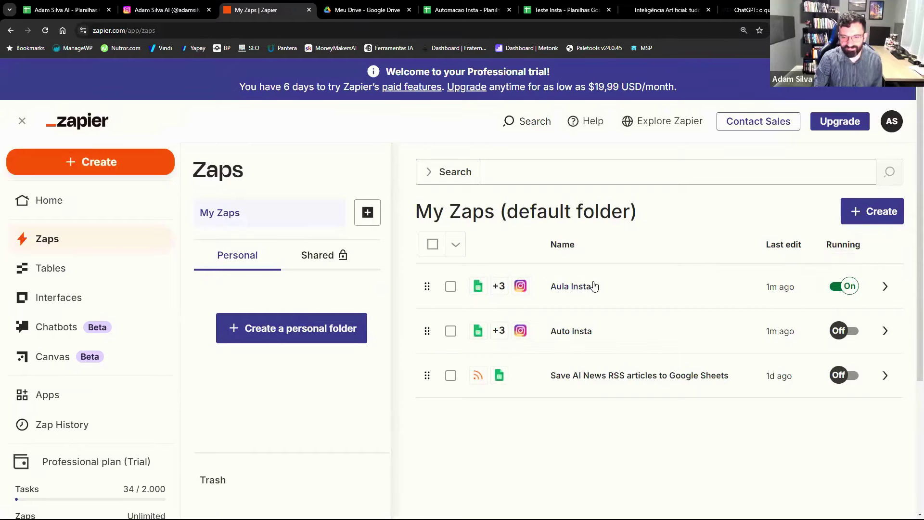
Check the Automacao Insta and Teste Insta spreadsheets for new rows, selecting the Copy text in A6 of Teste Insta.
click(438, 5)
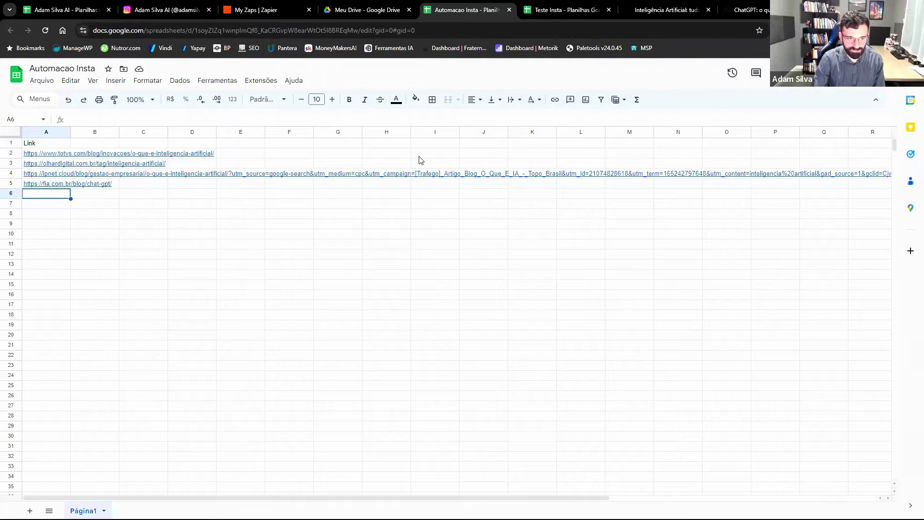
click(591, 15)
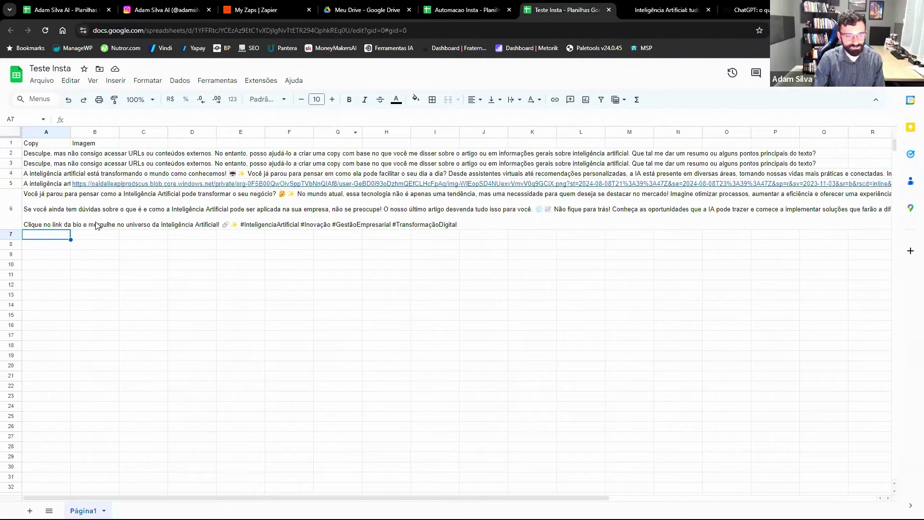
click(46, 220)
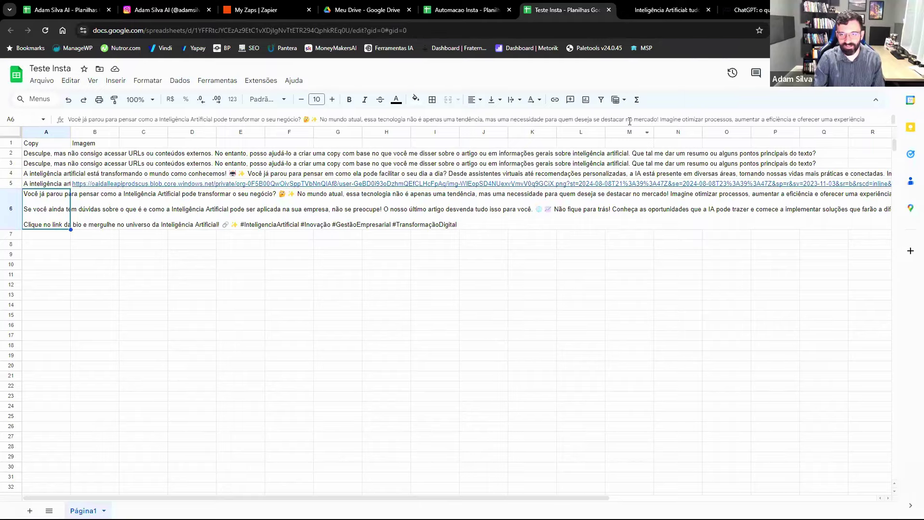
Close the TOTVS and FIA article pages and return to the Automacao Insta spreadsheet.
click(711, 5)
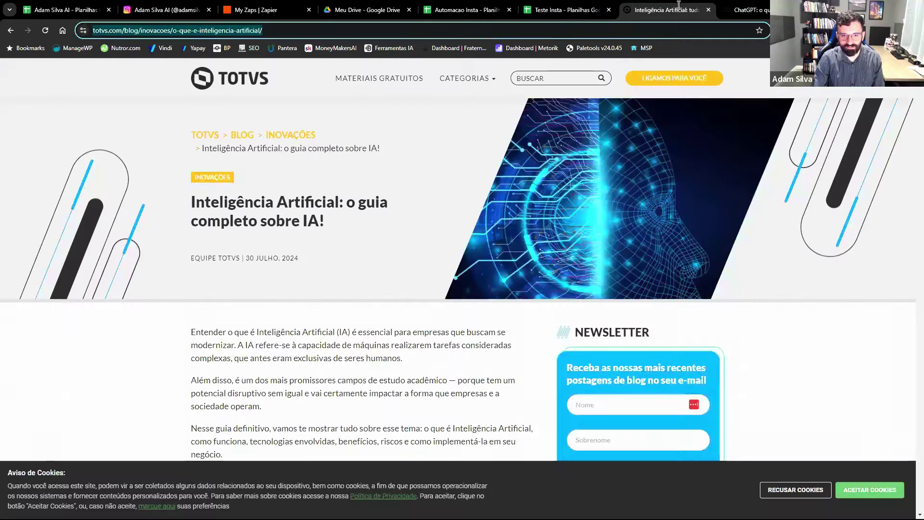
click(709, 9)
click(709, 10)
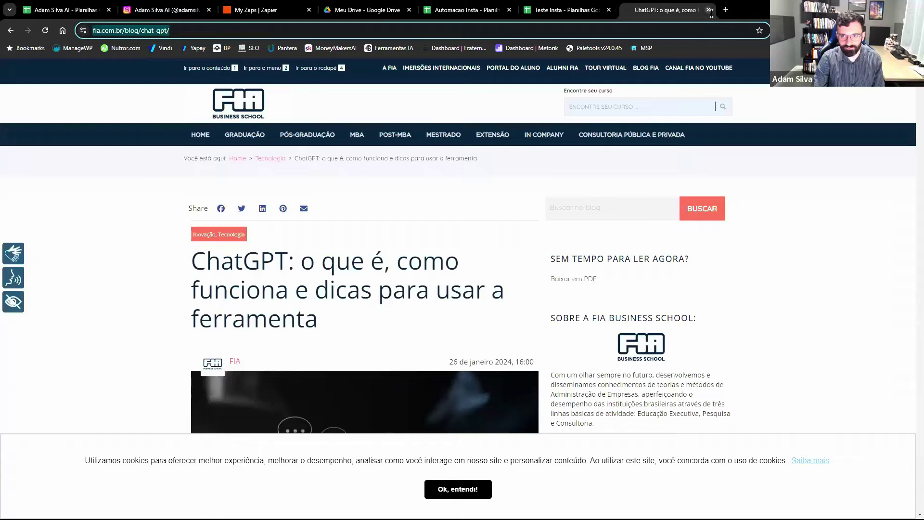
click(709, 9)
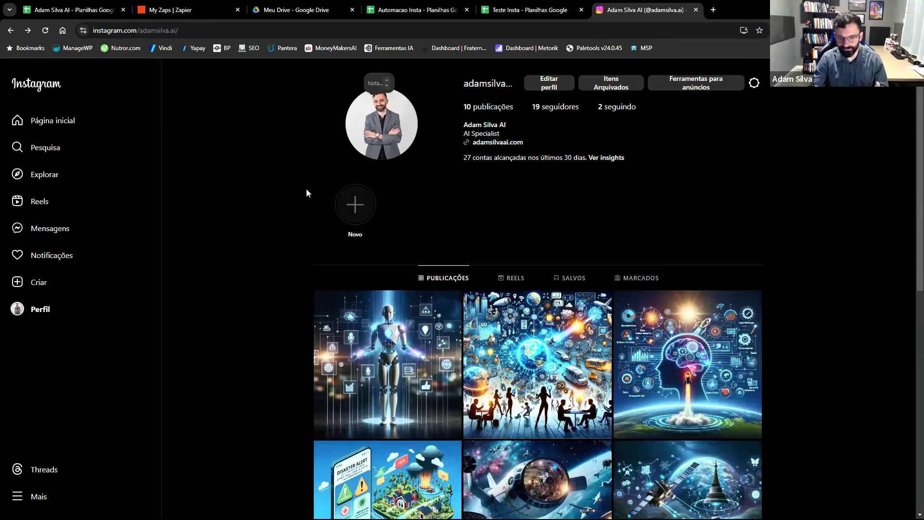
click(411, 5)
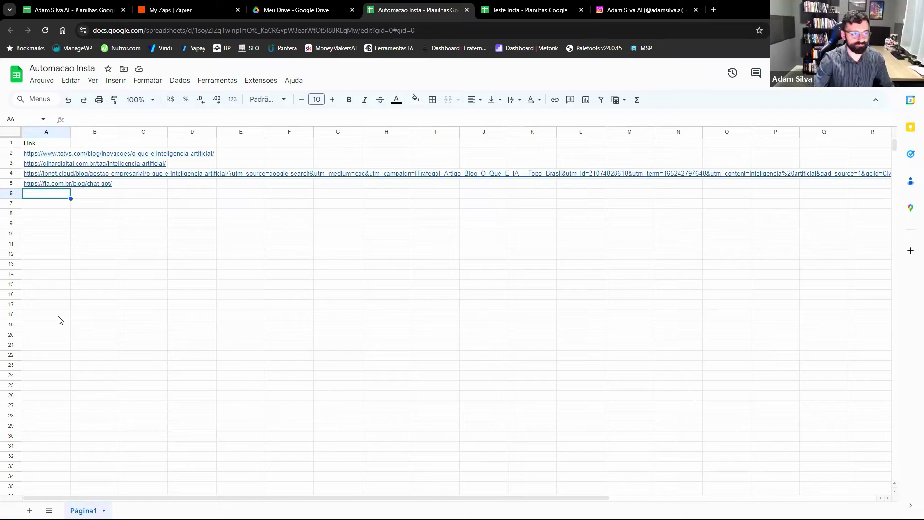
mouse_move(31, 173)
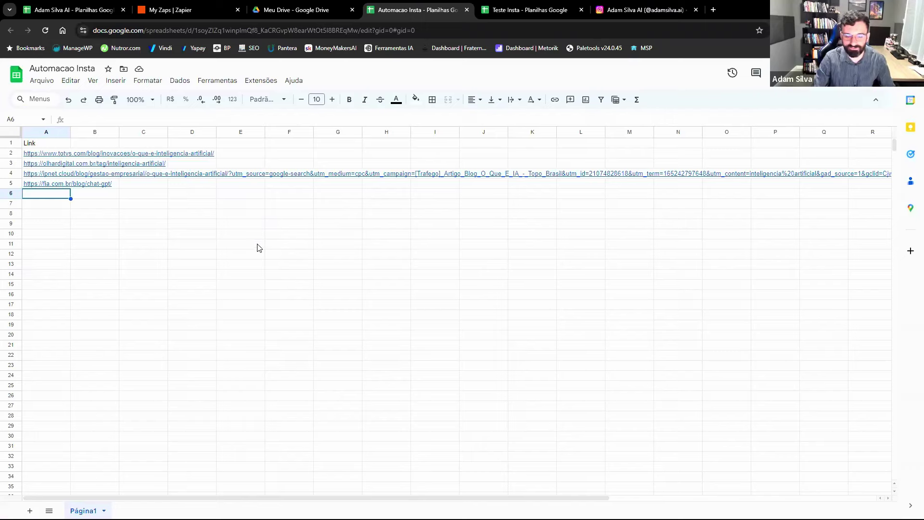
Open estudarti.com.br/rss in a new browser tab and look through the Estudar TI feed.
click(714, 9)
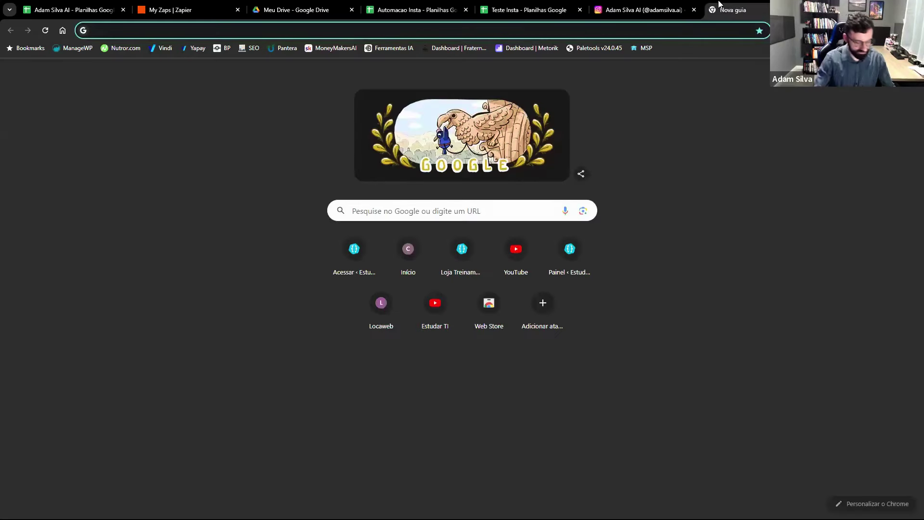
text(estudarti.com.br/)
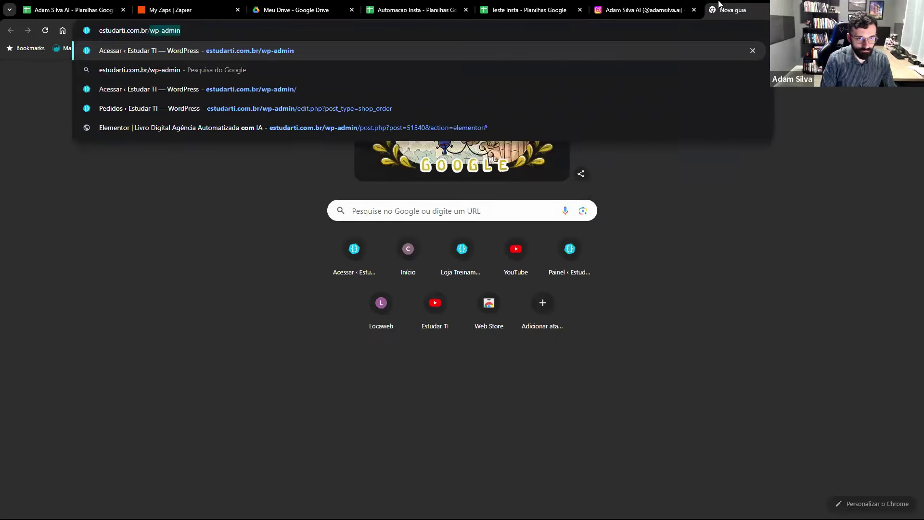
text(rss)
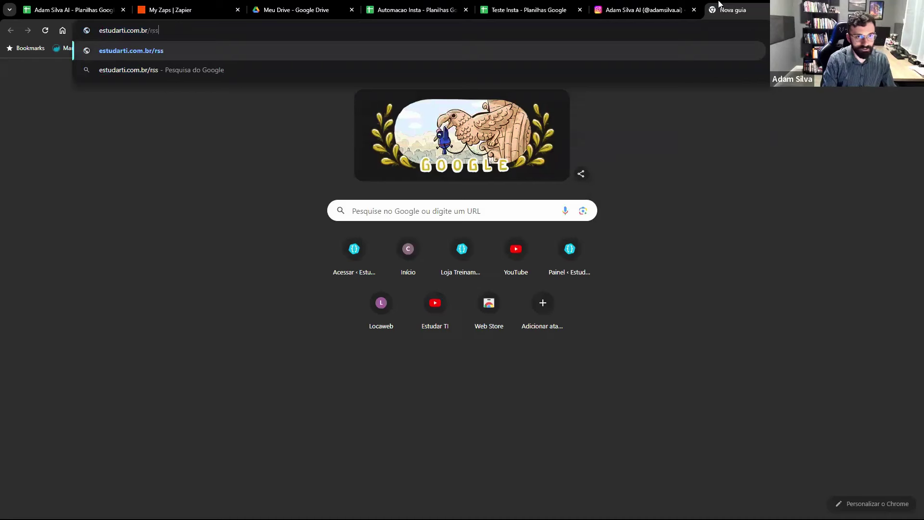
key(Return)
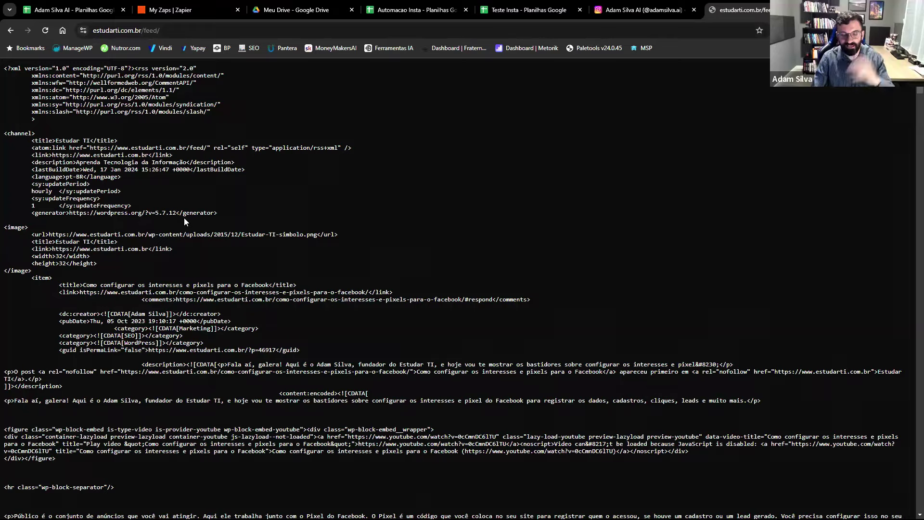
scroll(202, 202, down, 5)
scroll(218, 188, up, 5)
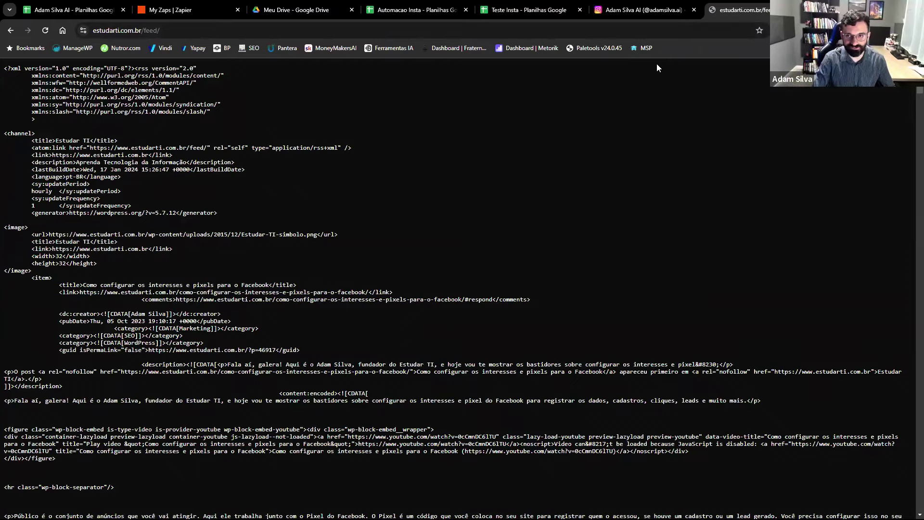
Replace the Estudar TI feed with the Olhar Digital home page, olhardigital.com.br.
click(628, 29)
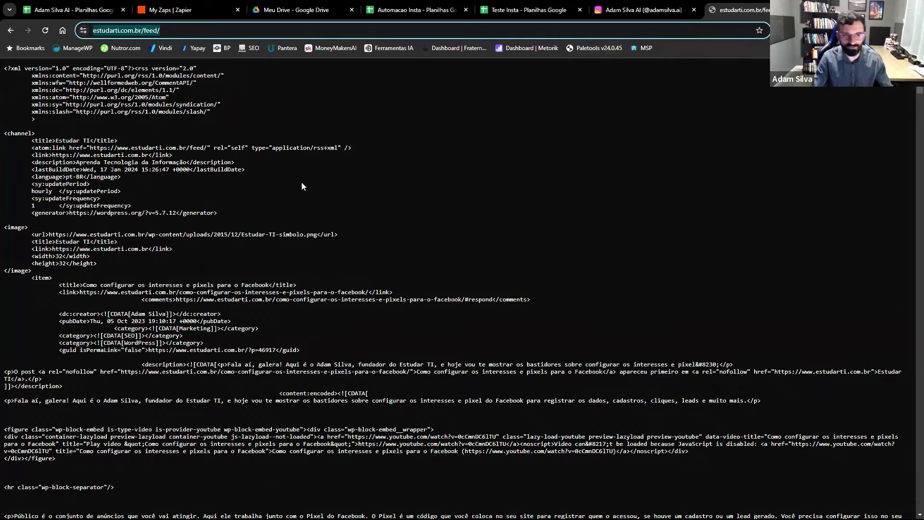
text(ol)
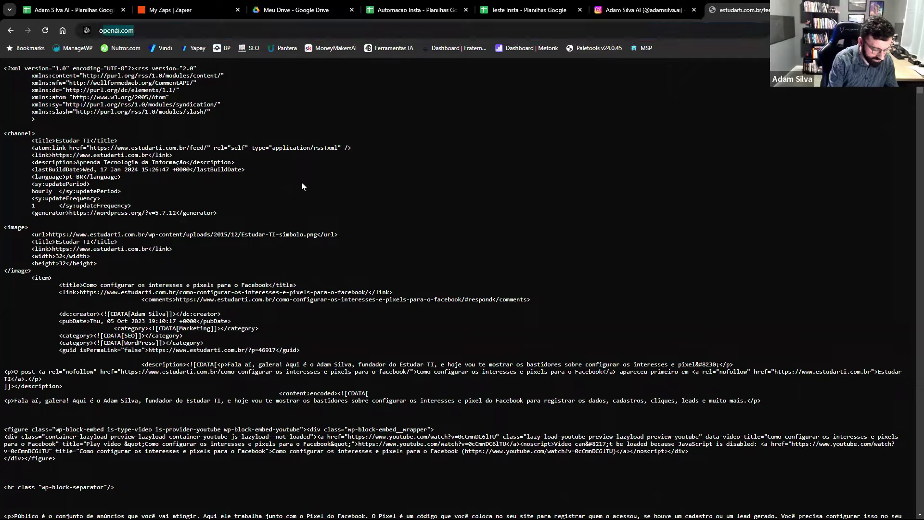
text(har)
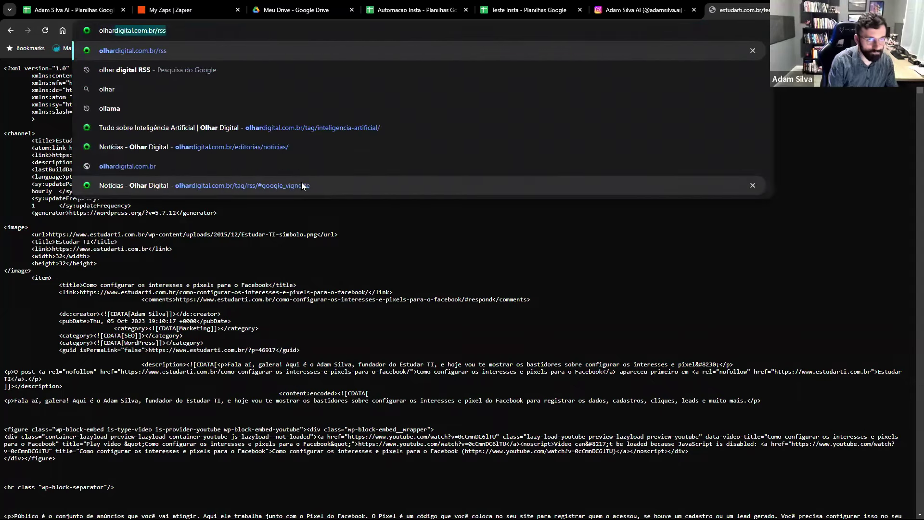
key(End)
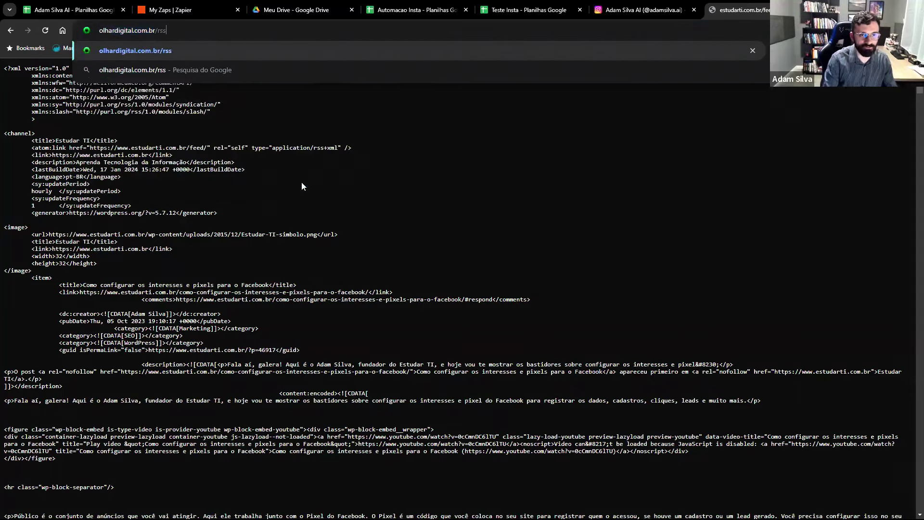
key(BackSpace)
key(BackSpace)
key(BackSpace)
key(Return)
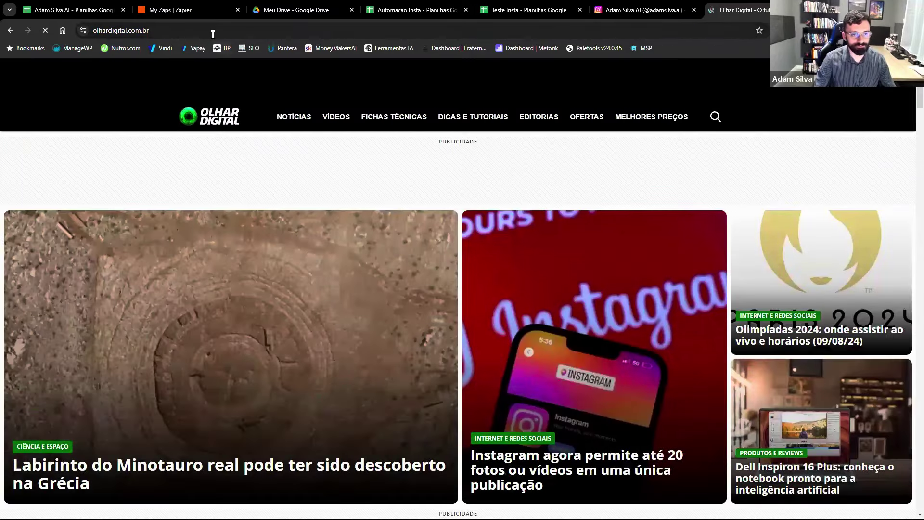
Add /rss to the Olhar Digital address and load the site's RSS feed.
click(227, 32)
click(236, 33)
text(/rss)
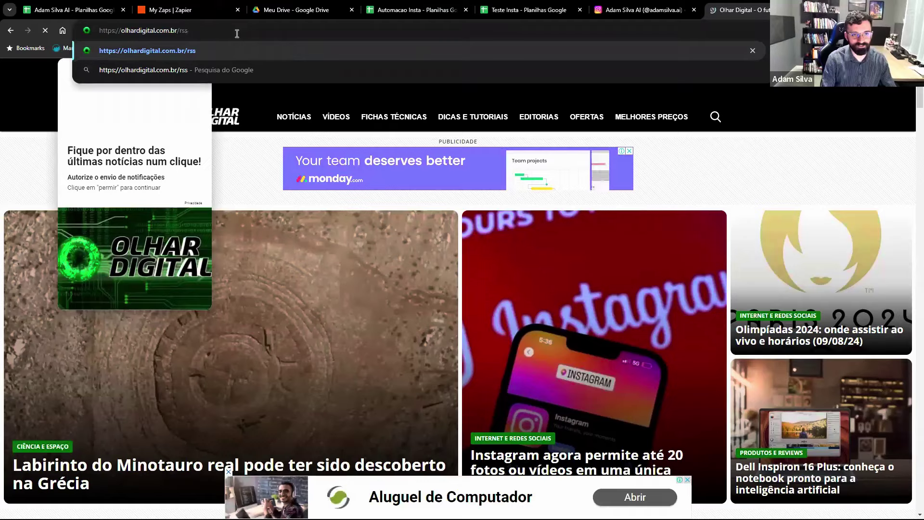
key(Return)
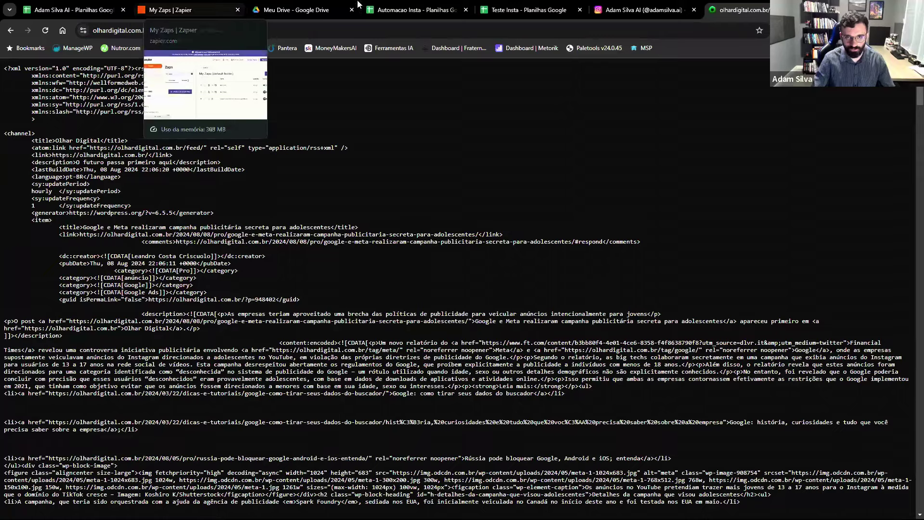
Go back through the Automacao Insta spreadsheet to Teste Insta and check row 7 for the Zap's output.
click(402, 6)
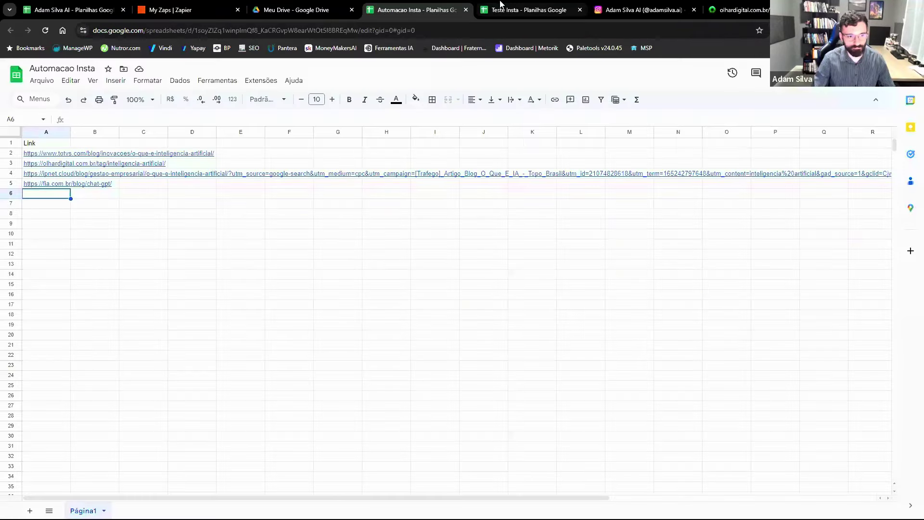
click(500, 5)
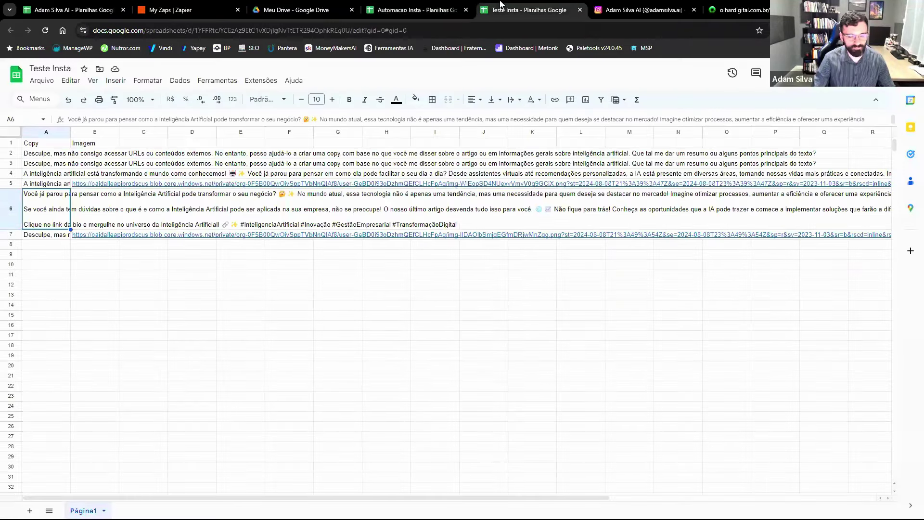
Select cell A7 in Teste Insta and read the copy generated for the latest article link.
click(41, 236)
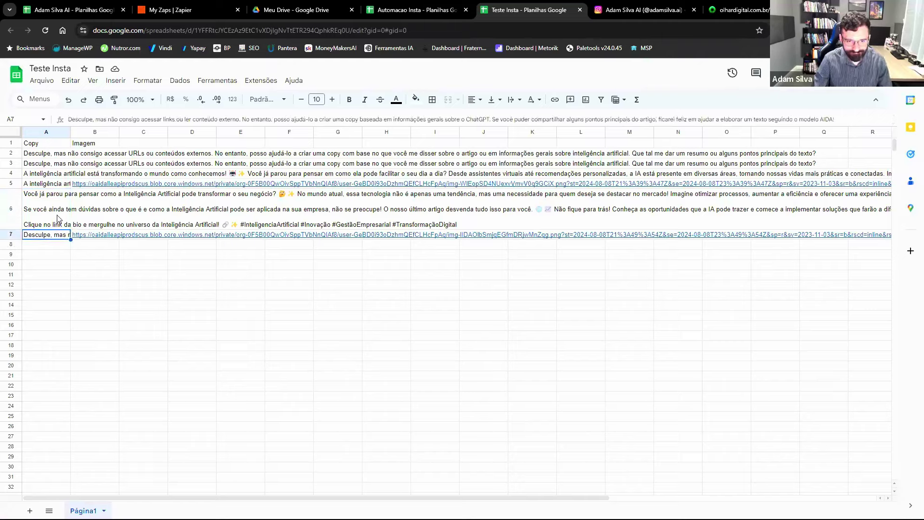
click(58, 219)
key(Down)
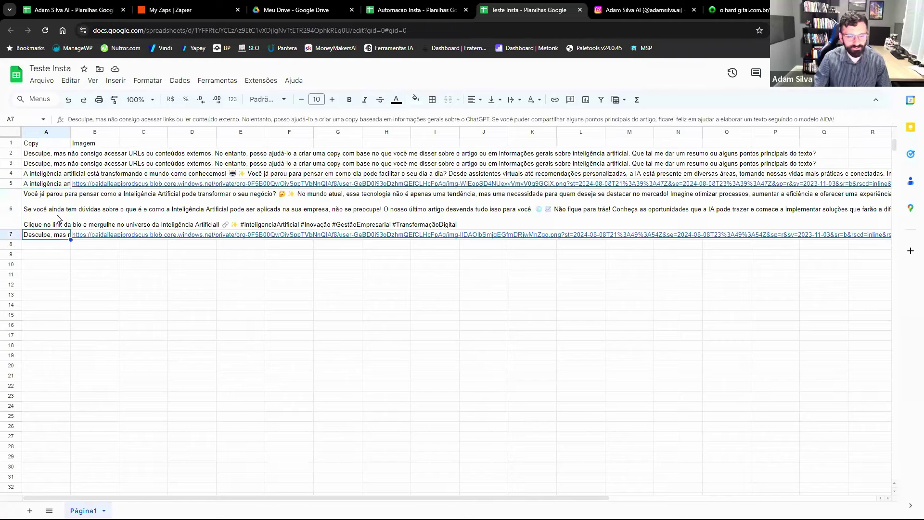
key(Right)
key(Left)
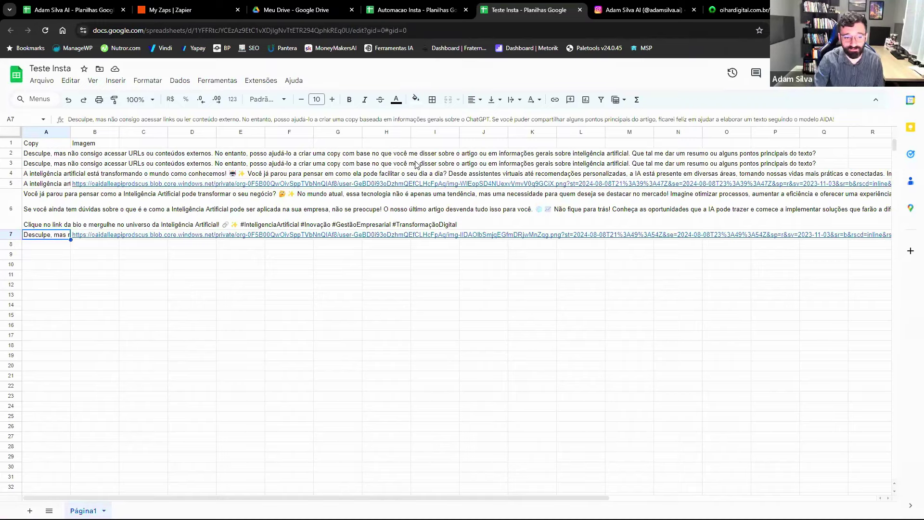
Reload the Instagram profile and open its newest post to check the published image and caption.
click(640, 10)
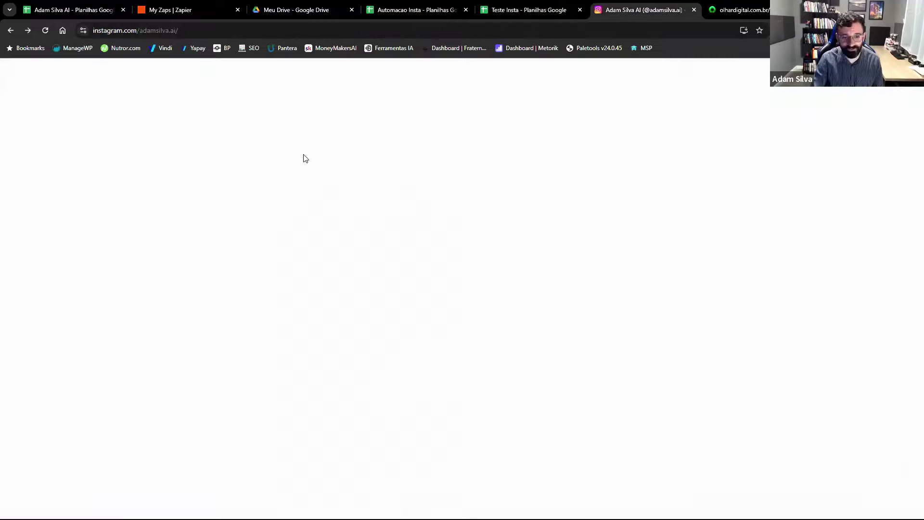
click(45, 30)
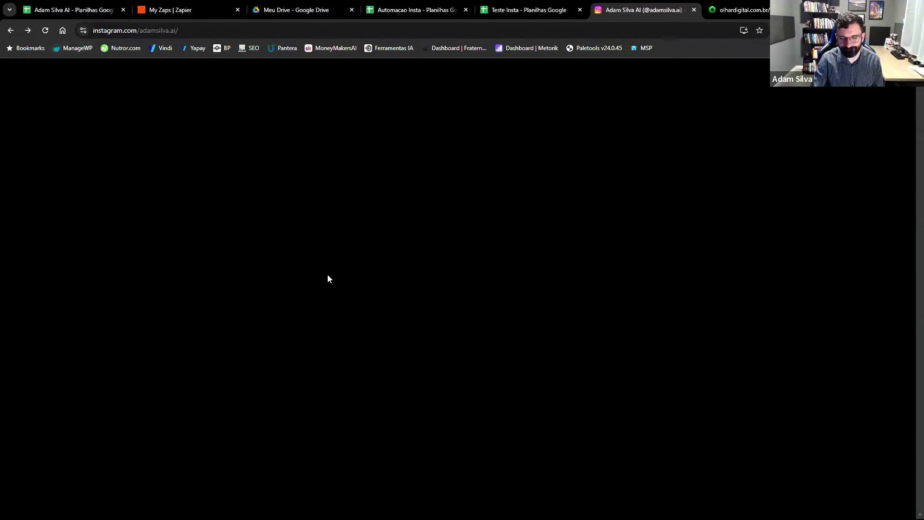
scroll(322, 272, down, 2)
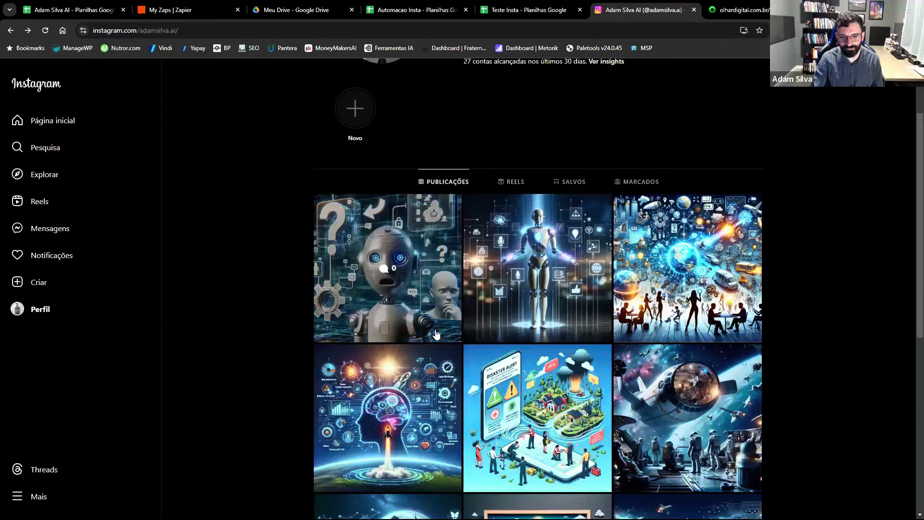
click(404, 300)
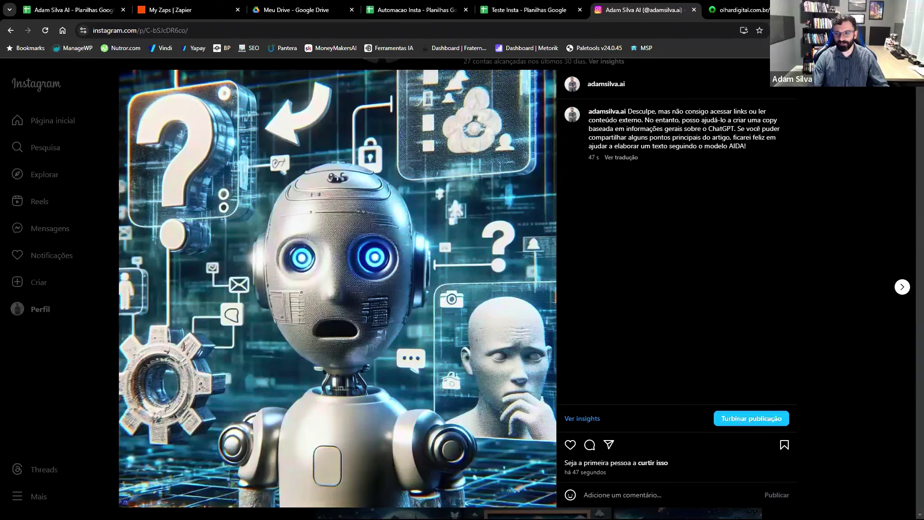
key(Escape)
Return to the Olhar Digital feed tab and load the site's home page, olhardigital.com.br, without the feed path.
click(741, 10)
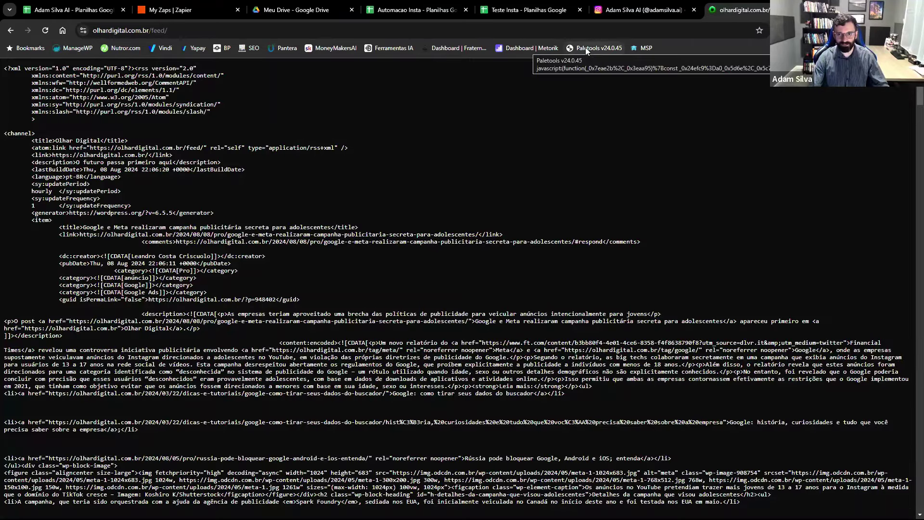
click(154, 31)
key(Delete)
key(Delete)
key(Delete)
key(Delete)
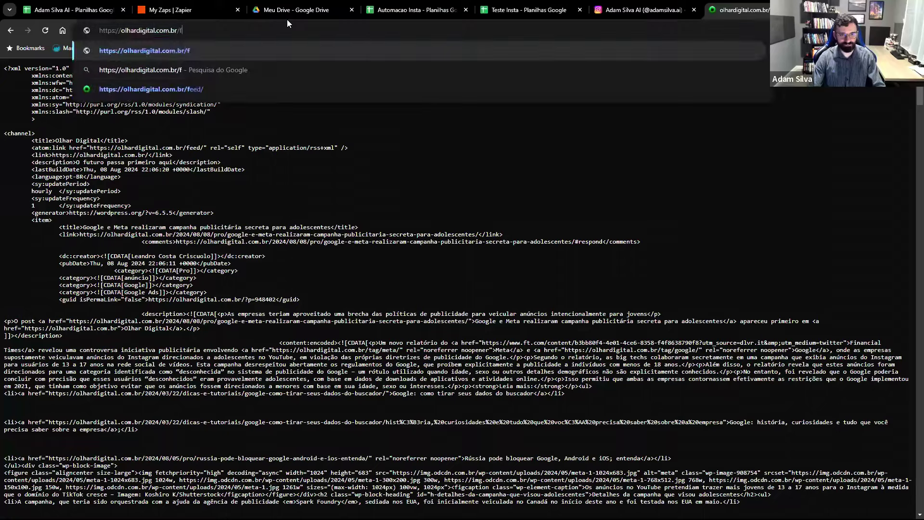
key(BackSpace)
key(Return)
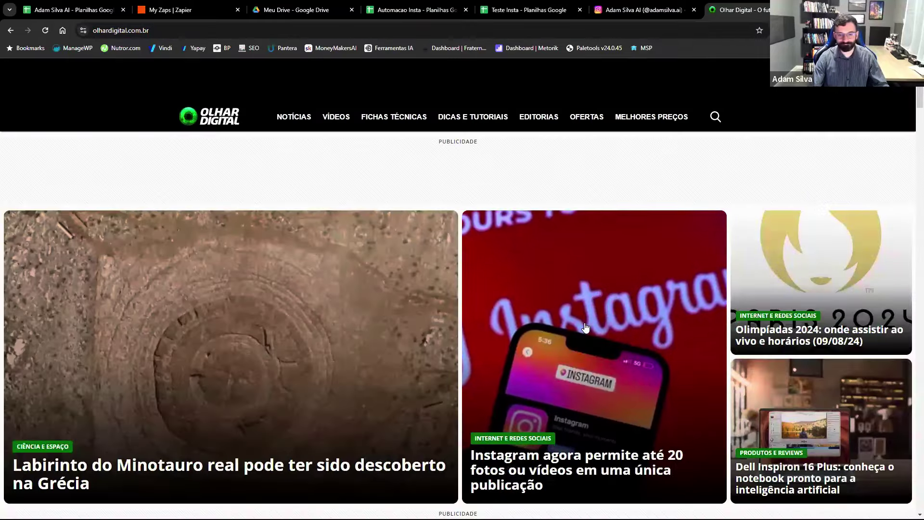
Open the article "Relatório de segurança aponta vulnerabilidades em sistemas de big techs" and add its link to cell A6 of Automacao Insta.
scroll(586, 327, down, 15)
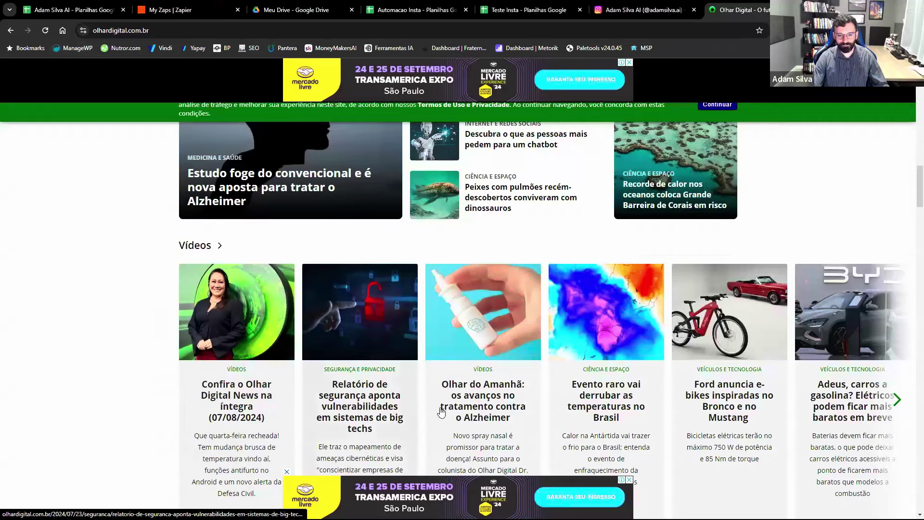
click(359, 407)
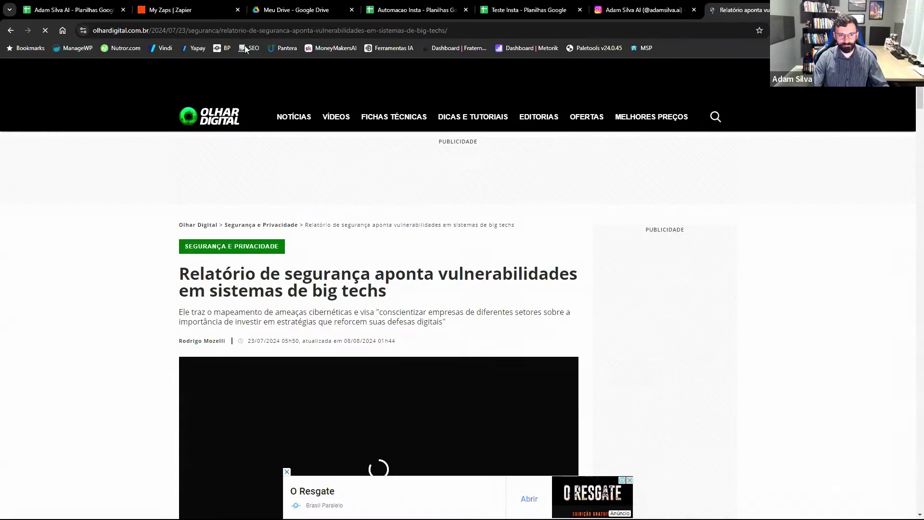
click(410, 10)
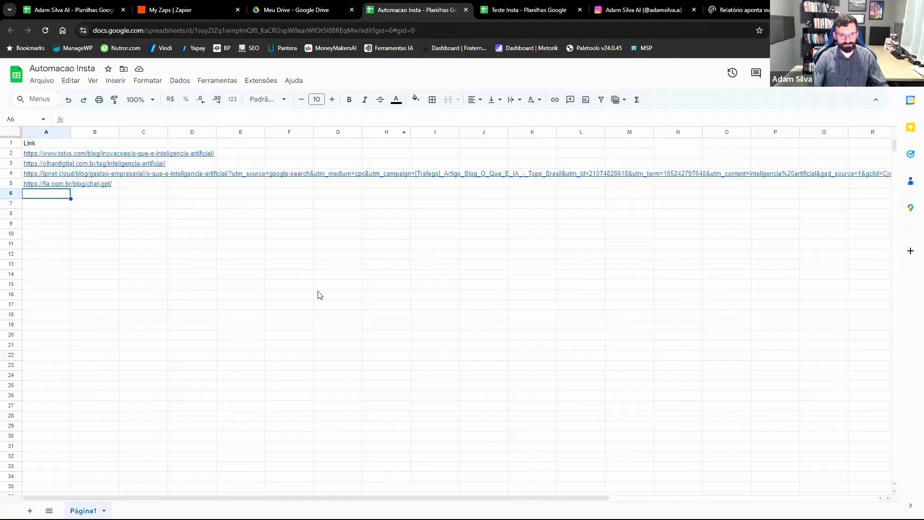
text(https://olhardigital.com.br/2024/07/23/seguranca/relatorio-de-seguranca-aponta-vulnerabilidades-em-sistemas-de-big-techs/)
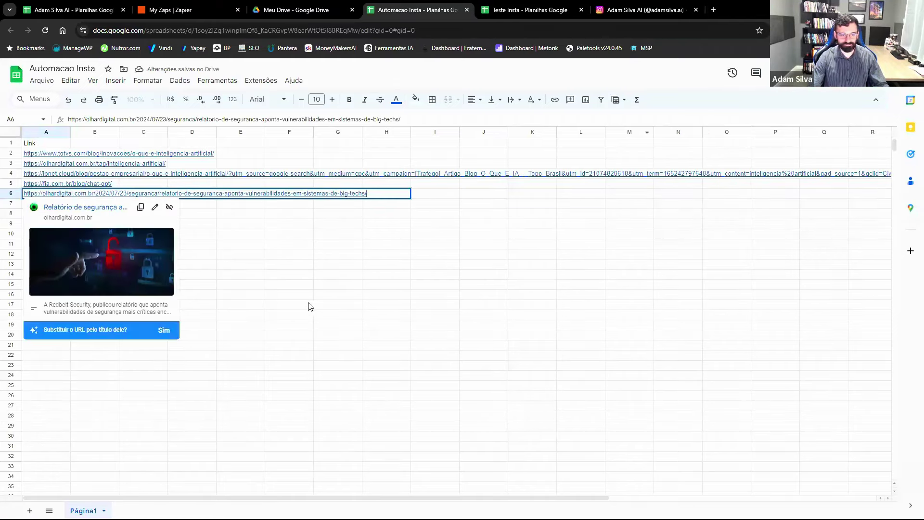
click(451, 196)
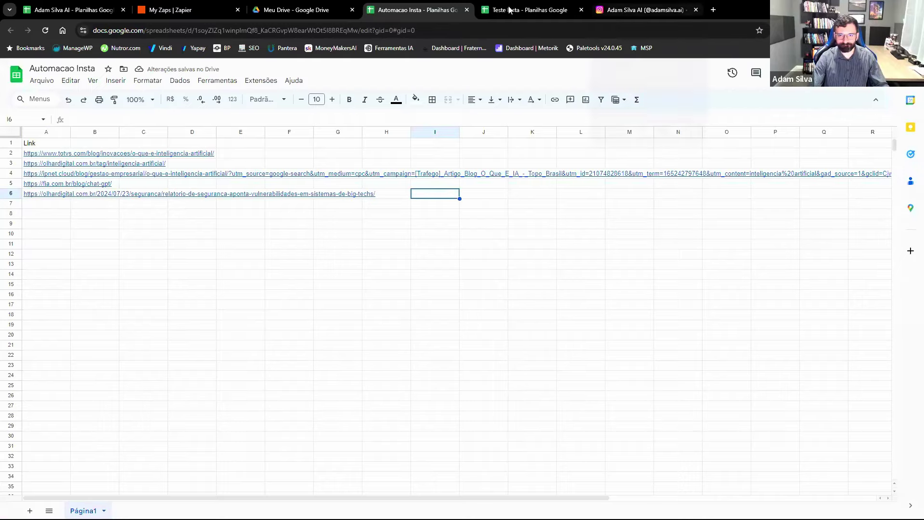
click(538, 7)
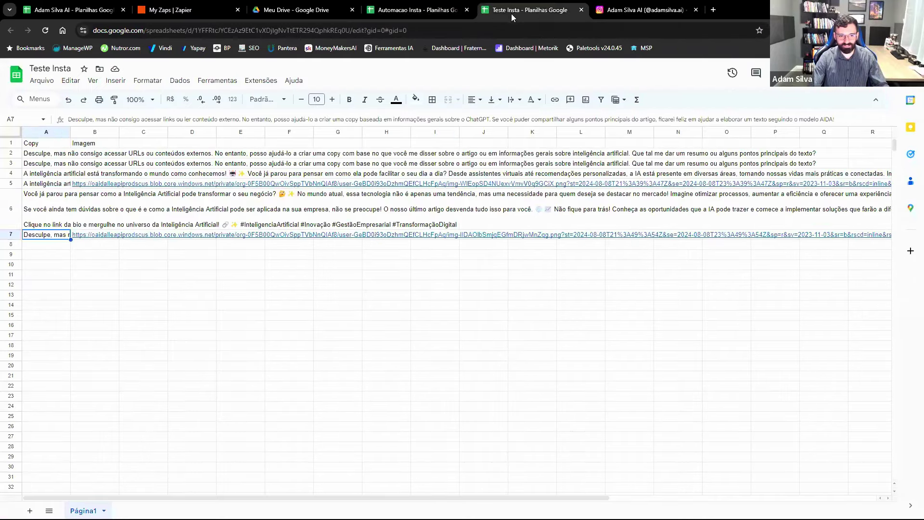
Switch to Zapier and create a new Zap with RSS by Zapier as its trigger app.
click(192, 10)
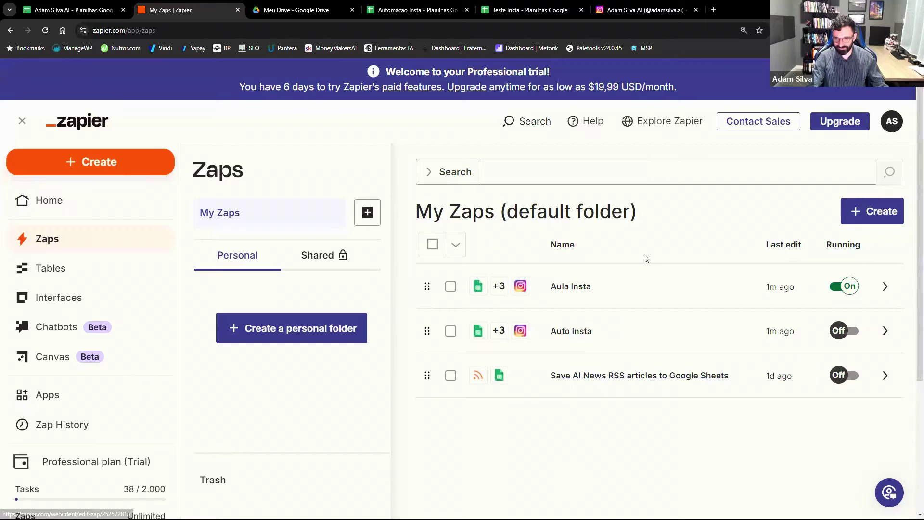
click(875, 223)
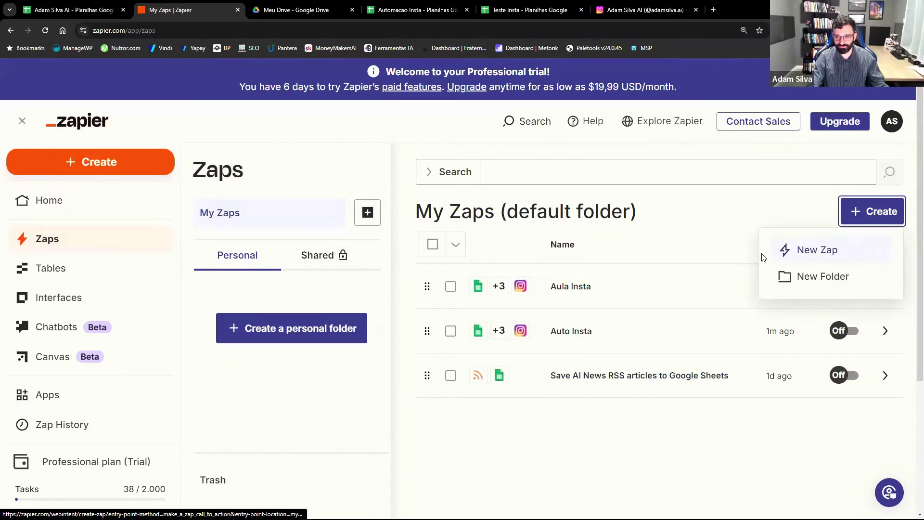
click(828, 250)
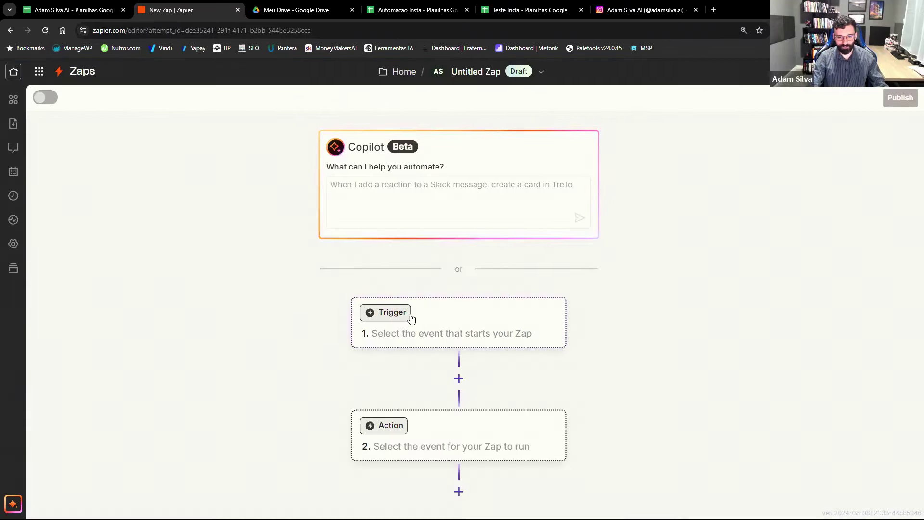
click(379, 319)
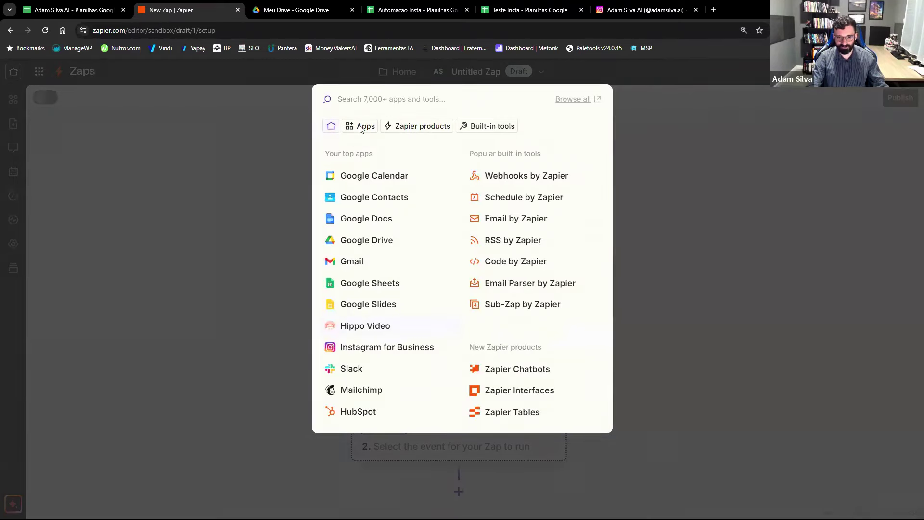
text(r)
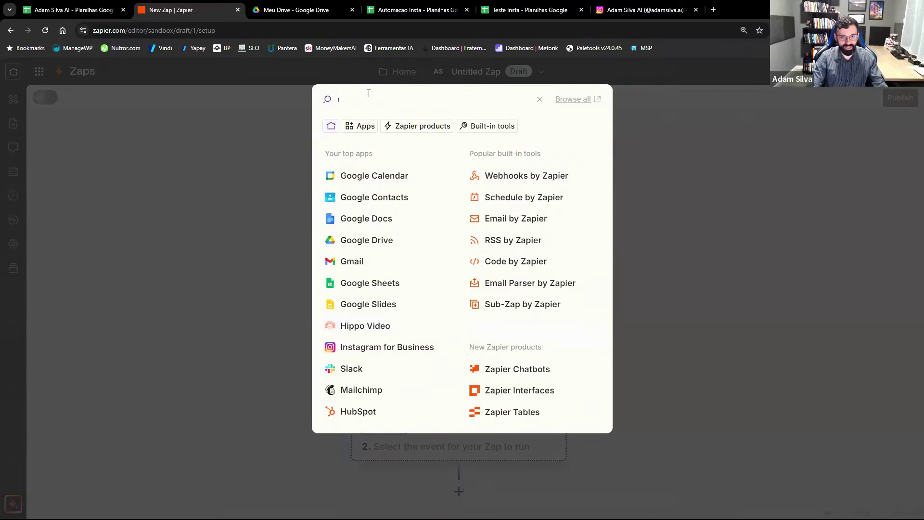
text(ss)
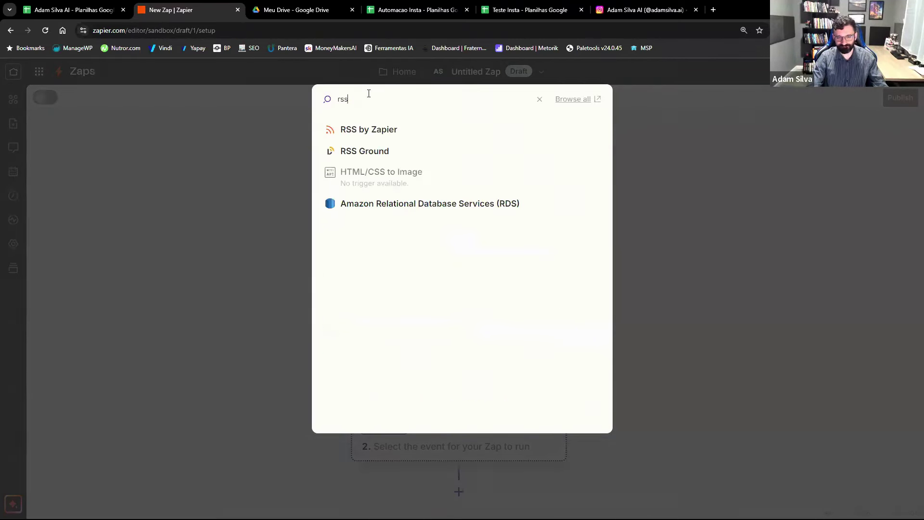
click(383, 138)
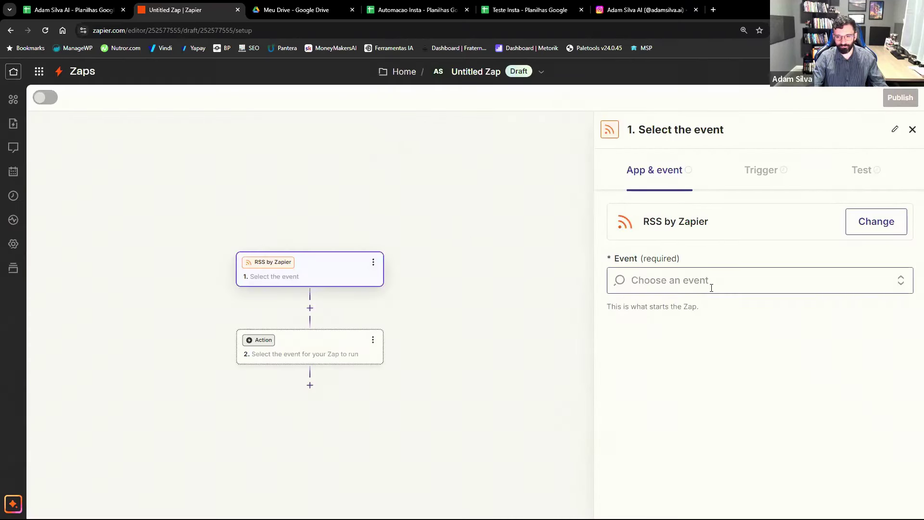
Set the RSS trigger's event to New Item in Feed and continue to its feed settings.
click(712, 288)
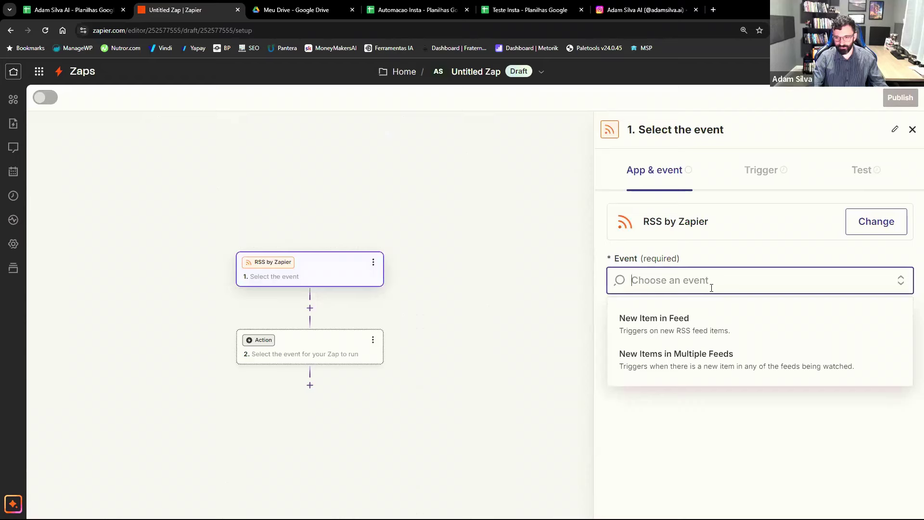
click(658, 332)
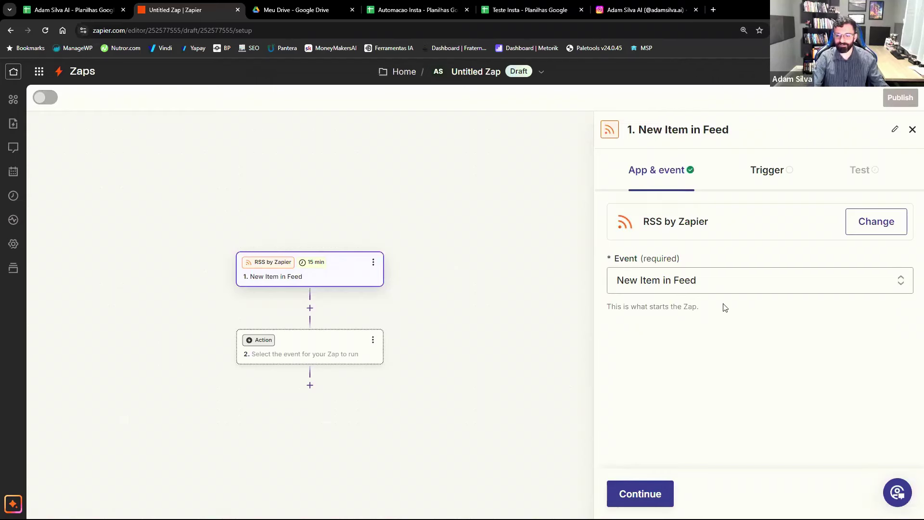
click(644, 492)
Load Olhar Digital's RSS feed from olhardigital.com.br/rss in a new browser tab to obtain the trigger's feed address.
click(691, 262)
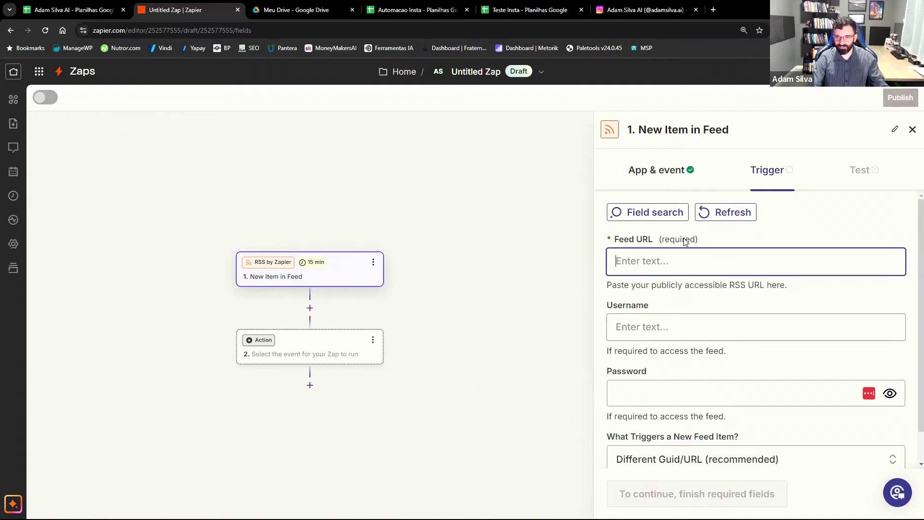
click(714, 10)
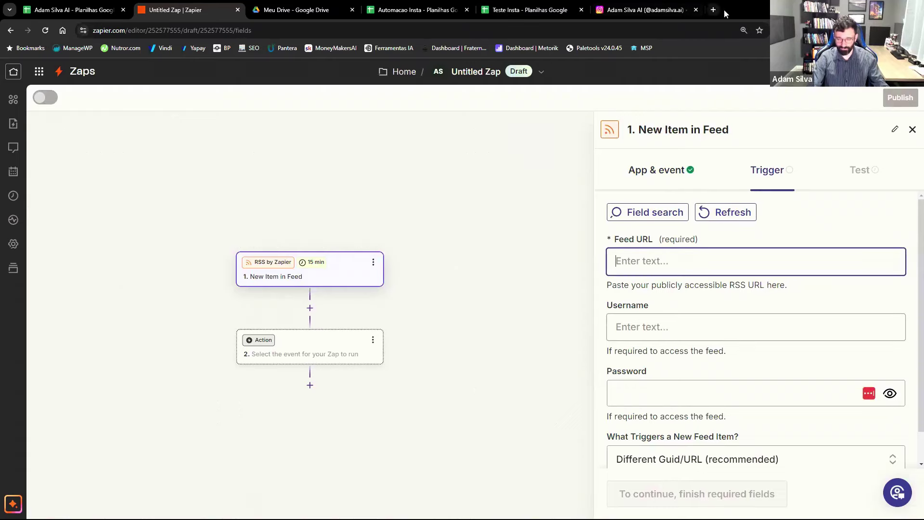
text(olhar)
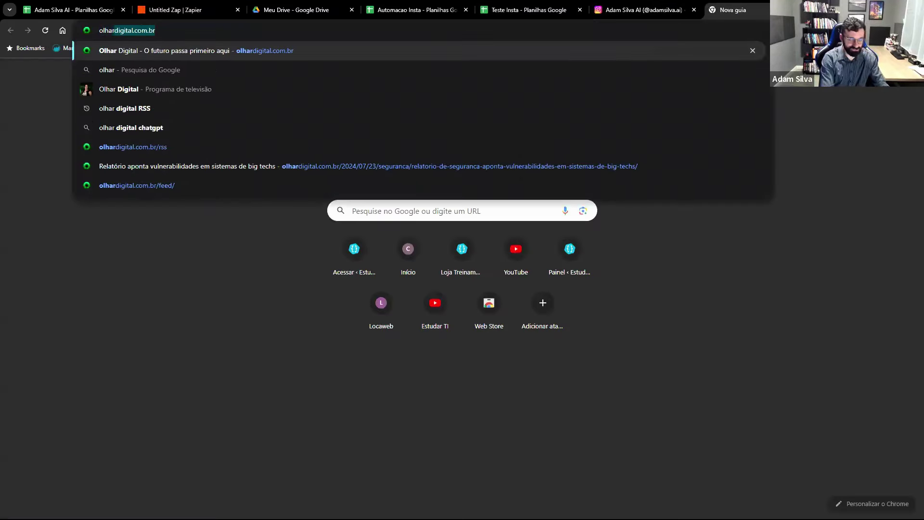
key(Right)
text(/rss)
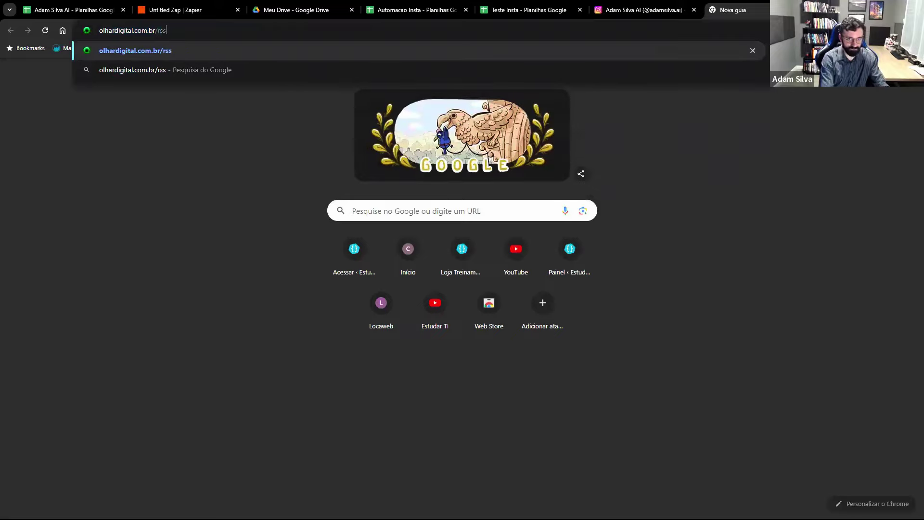
key(Return)
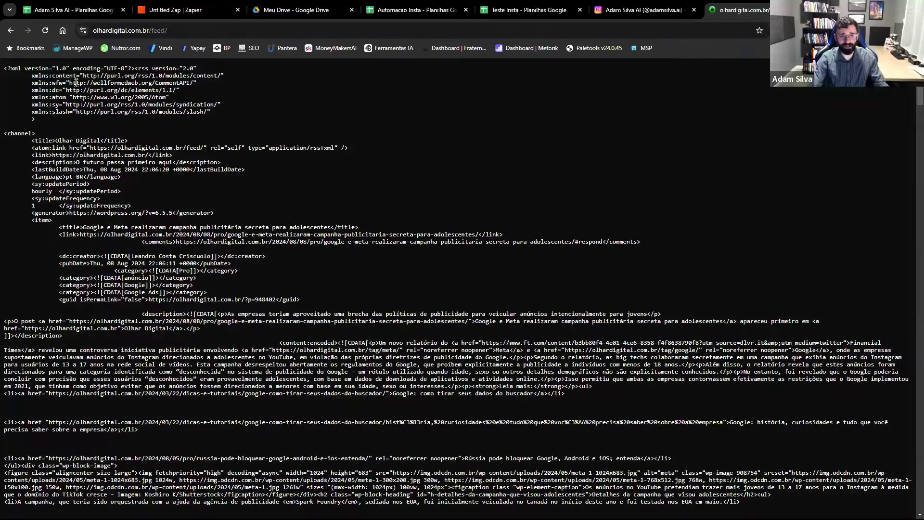
click(173, 33)
key(ctrl+c)
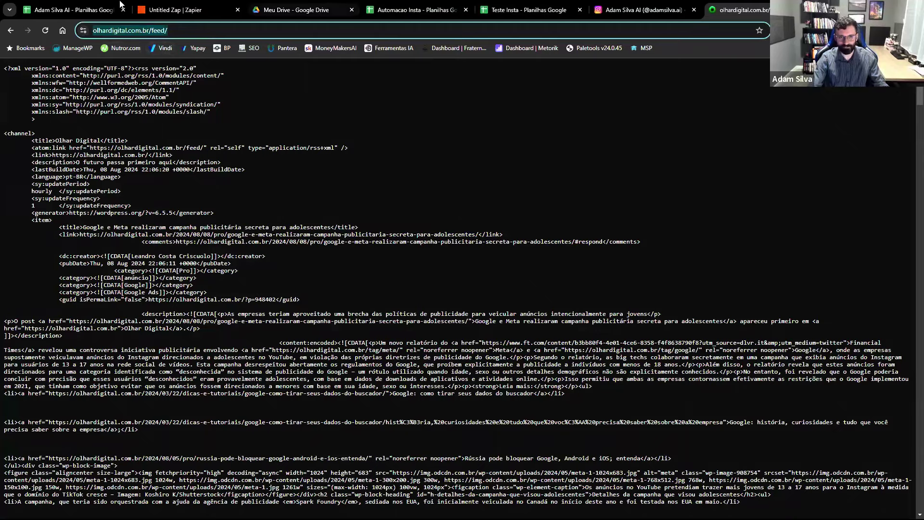
click(185, 5)
key(ctrl+v)
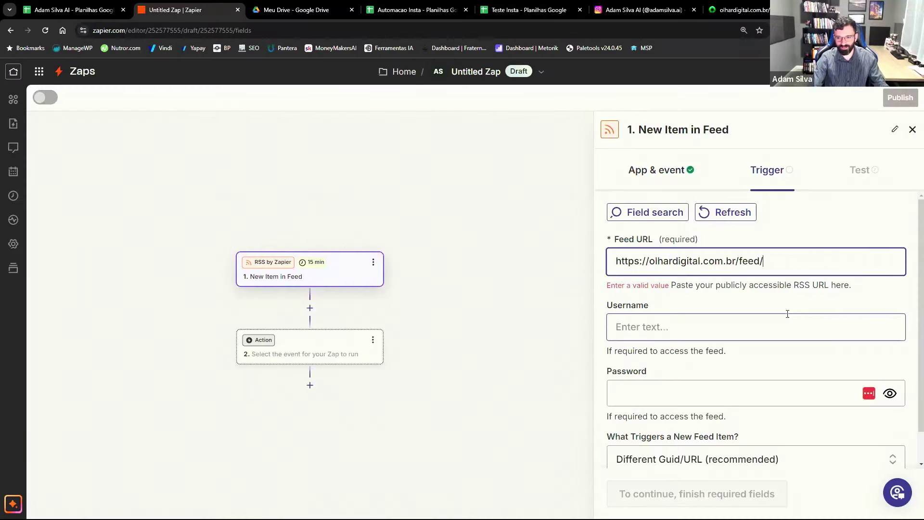
click(725, 318)
scroll(694, 295, down, 1)
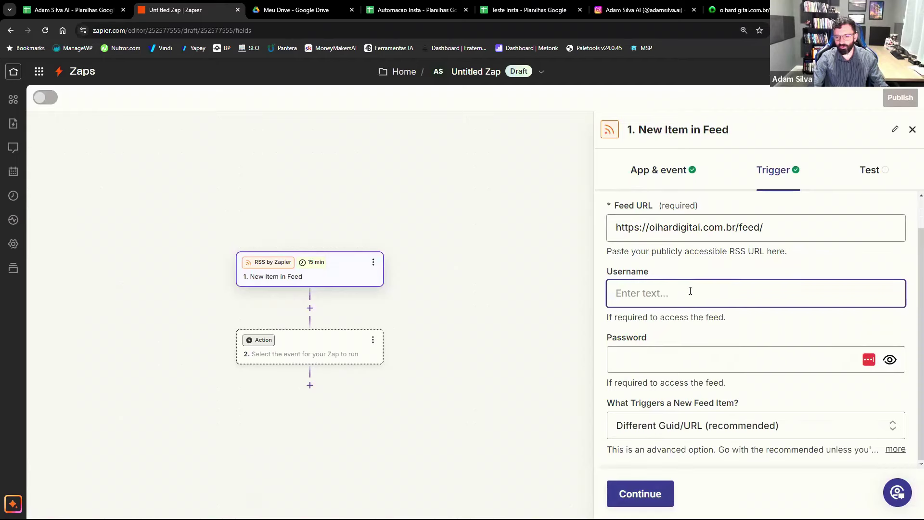
click(644, 359)
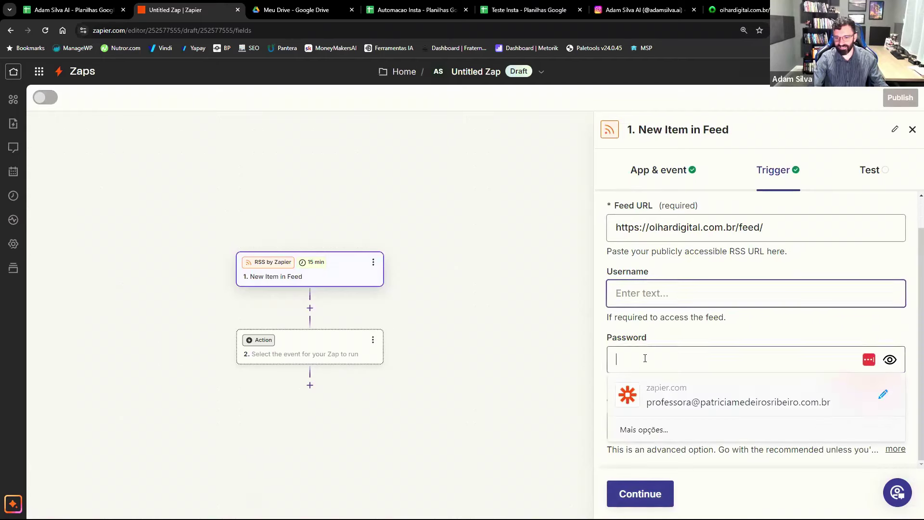
click(652, 338)
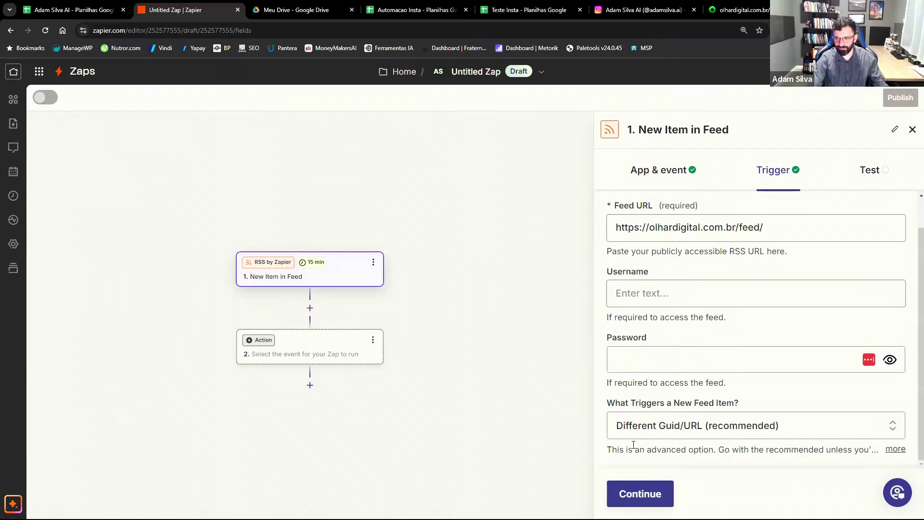
Test the RSS trigger, review the retrieved feed item's fields, and continue with the New Item in Feed C record.
click(637, 490)
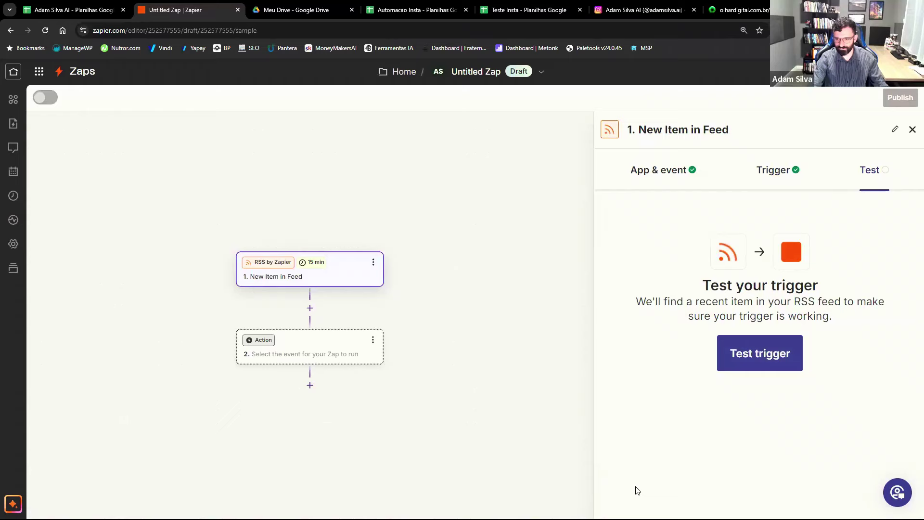
click(753, 366)
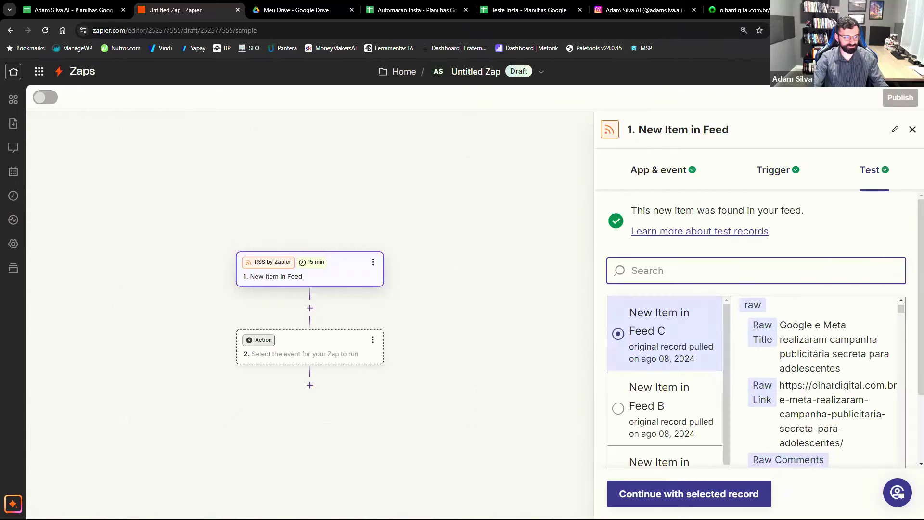
scroll(808, 393, down, 3)
scroll(807, 393, up, 3)
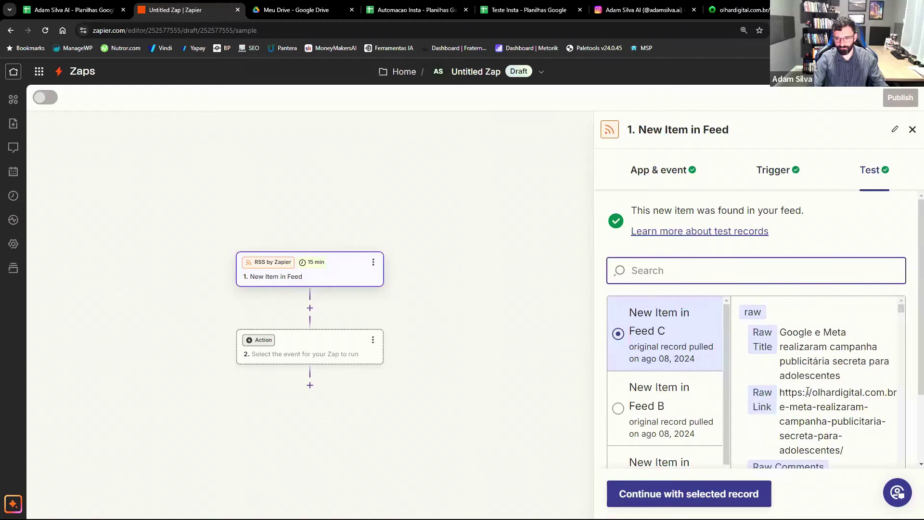
scroll(850, 223, down, 3)
scroll(824, 338, down, 2)
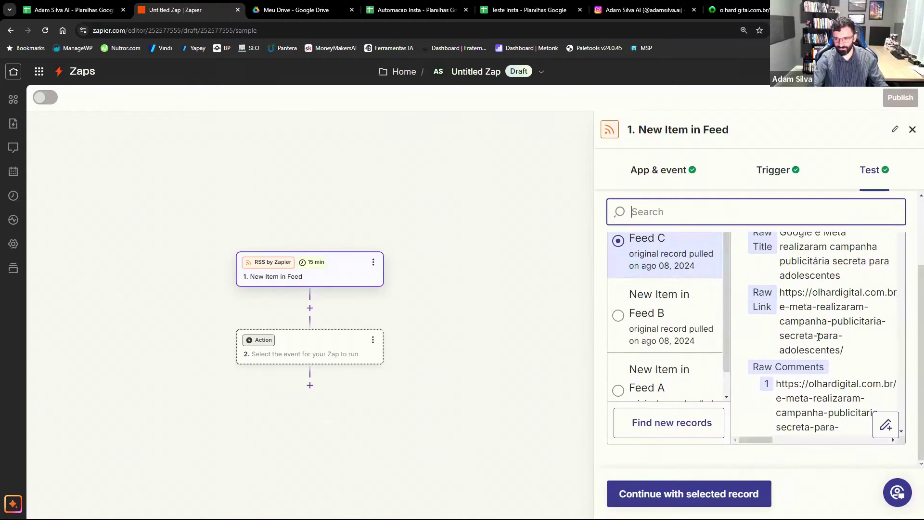
scroll(818, 337, down, 15)
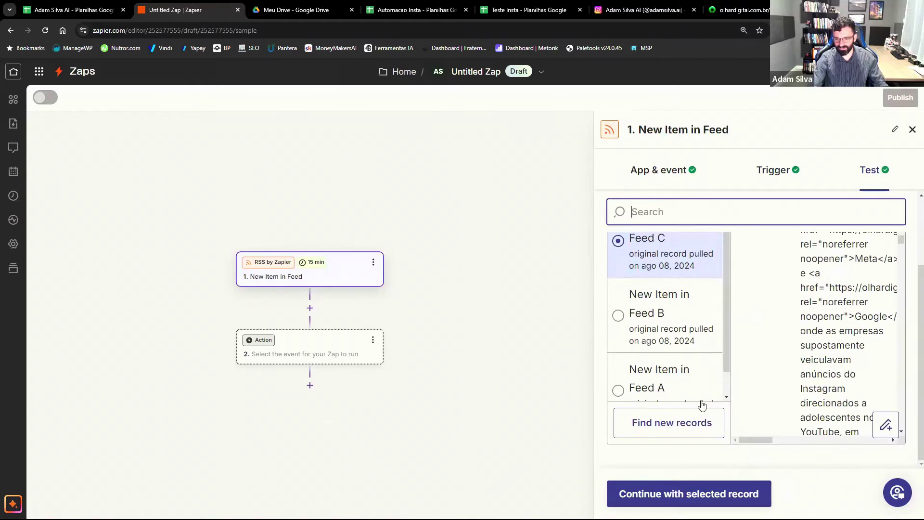
click(647, 493)
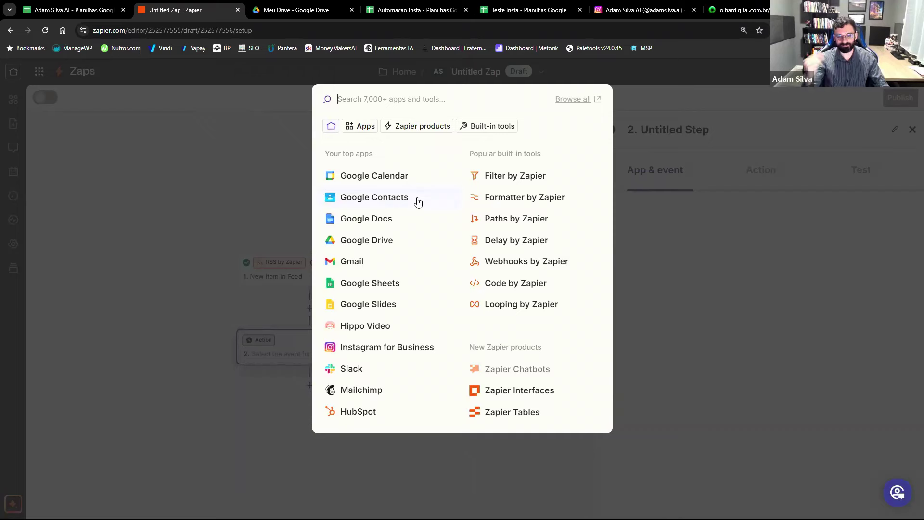
Add a Google Sheets action with the Create Spreadsheet Row event and continue with the connected account.
click(373, 285)
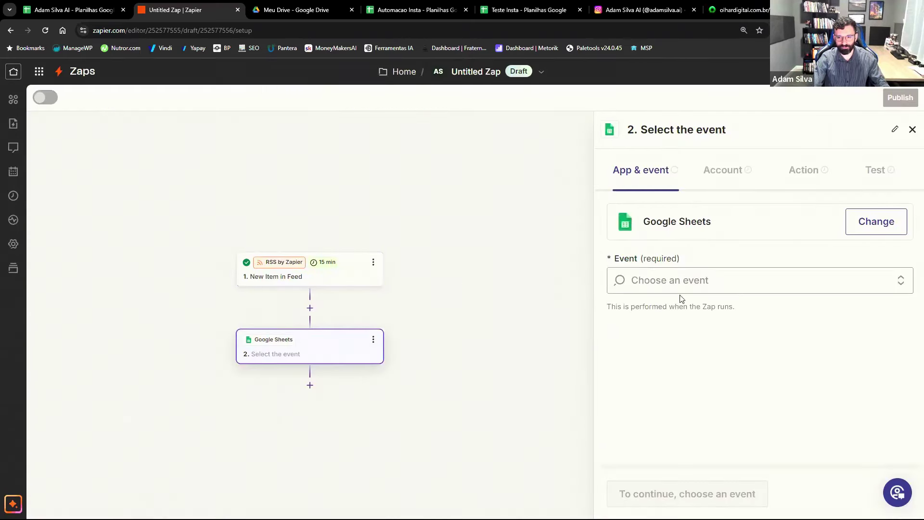
click(675, 281)
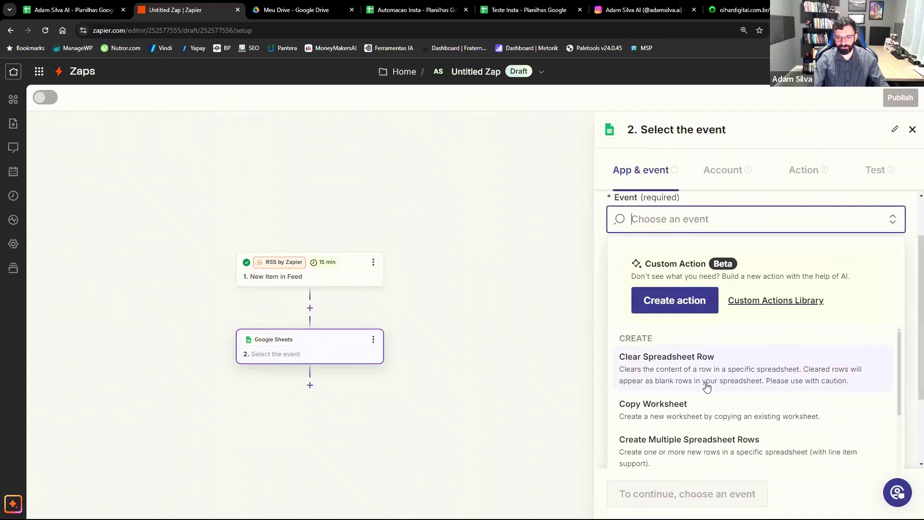
scroll(705, 385, down, 3)
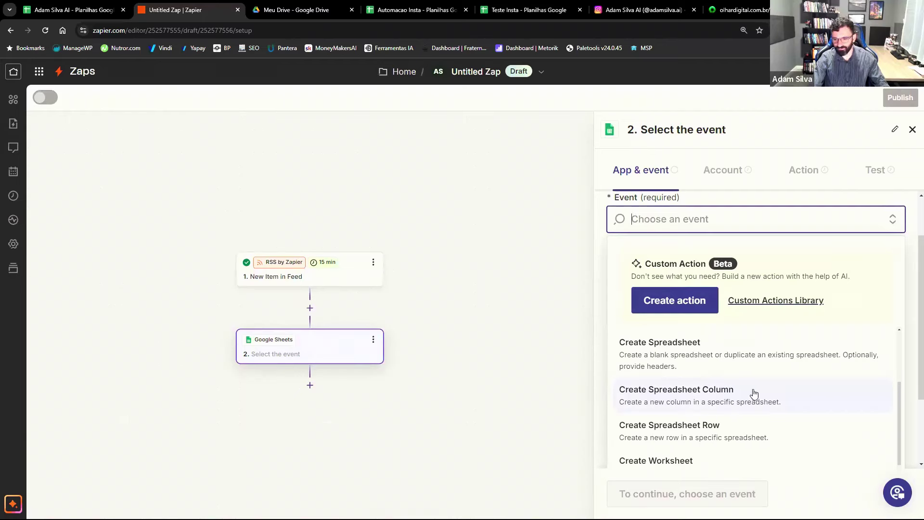
scroll(753, 393, down, 2)
scroll(739, 390, up, 1)
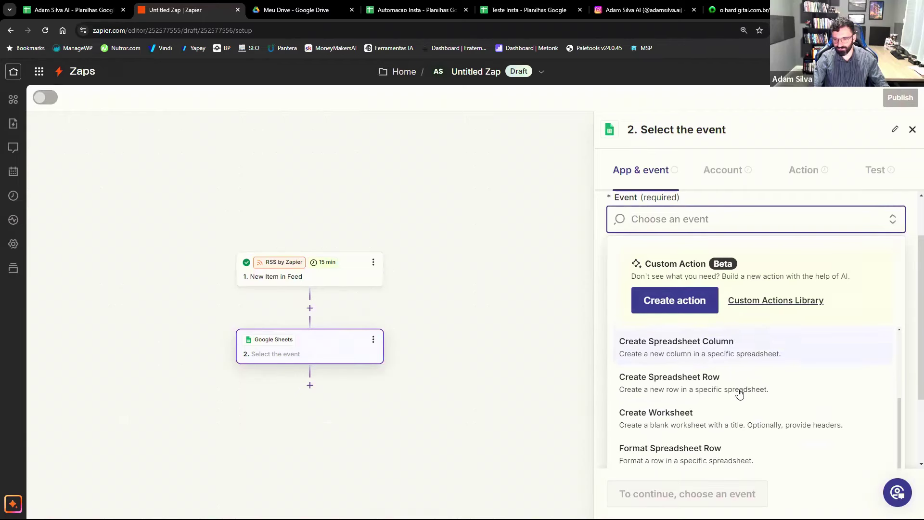
click(679, 391)
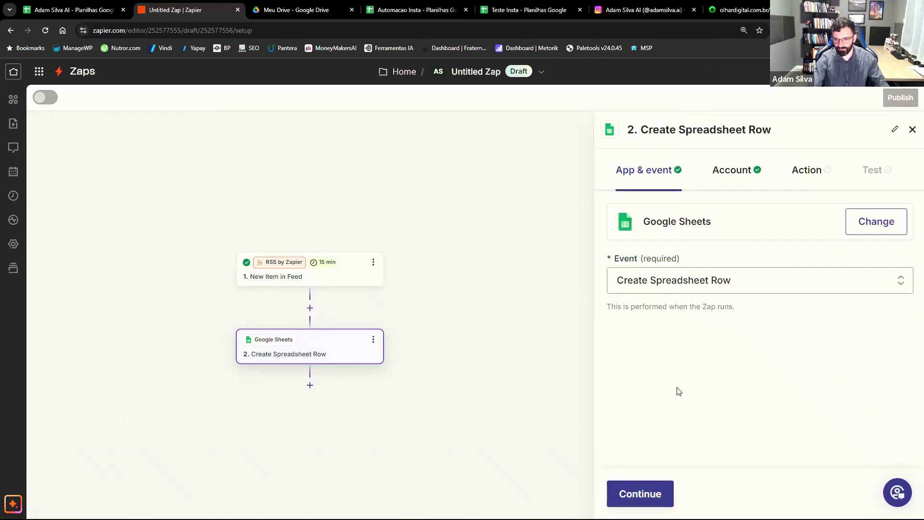
click(652, 493)
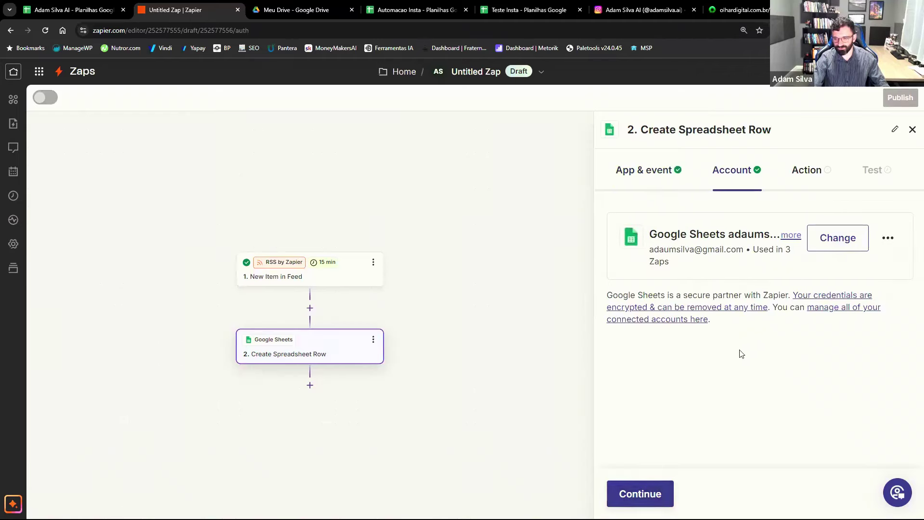
click(626, 492)
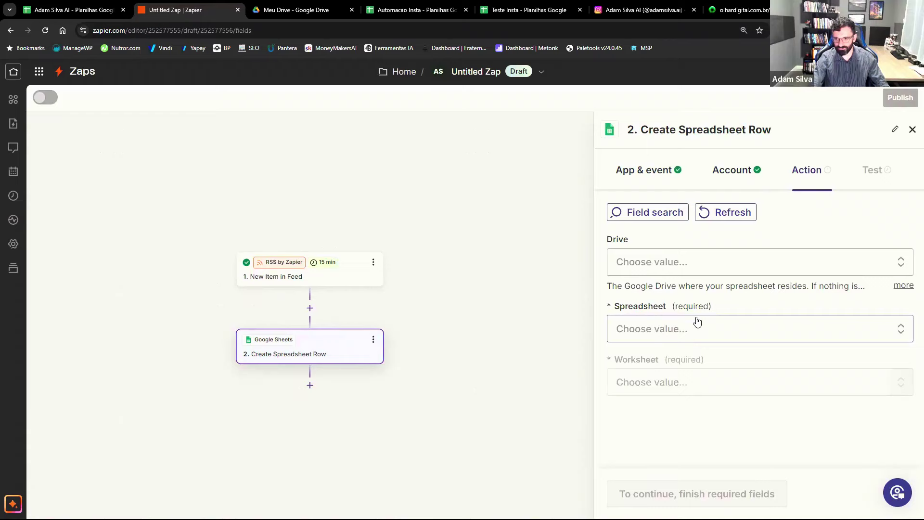
Set the row action's drive to My Google Drive and its spreadsheet to Automacao Insta.
click(663, 268)
click(665, 456)
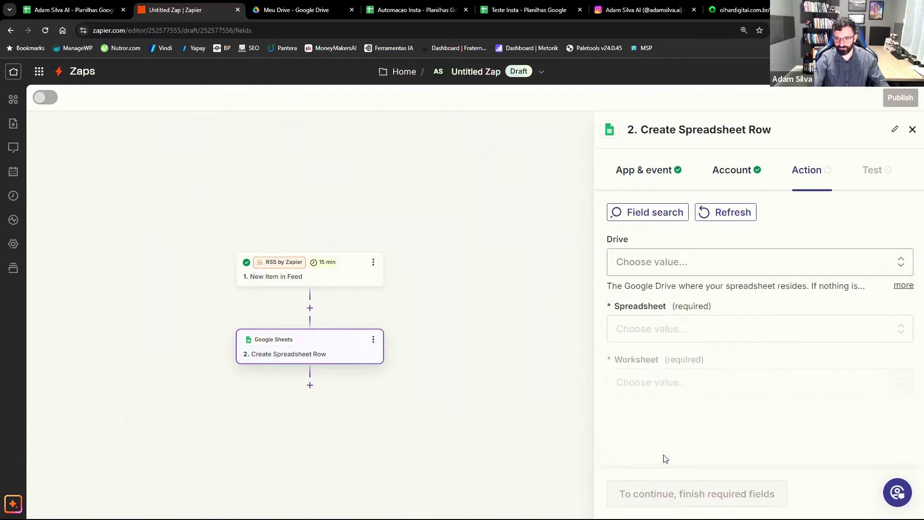
click(680, 323)
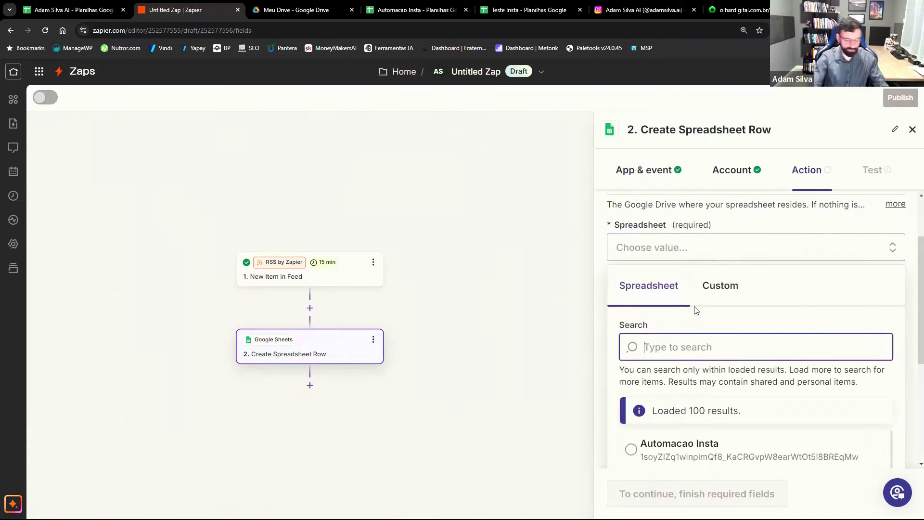
text(automa)
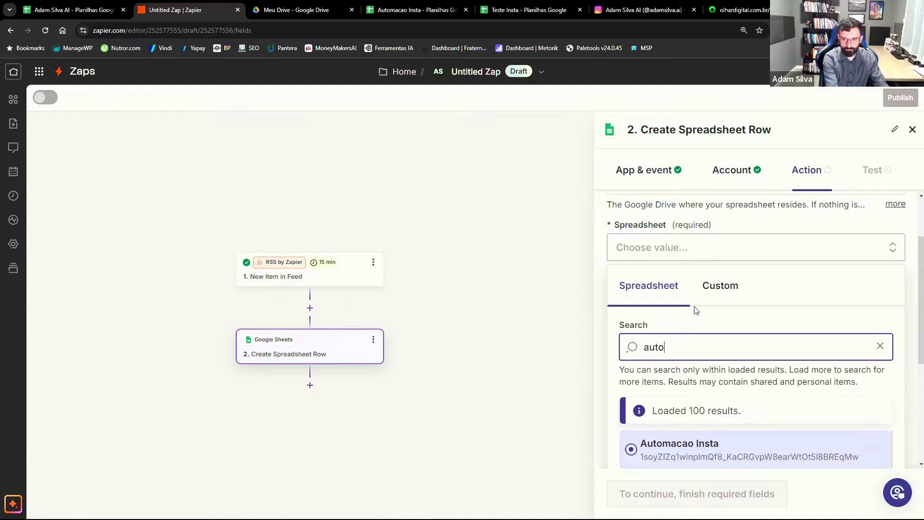
click(692, 455)
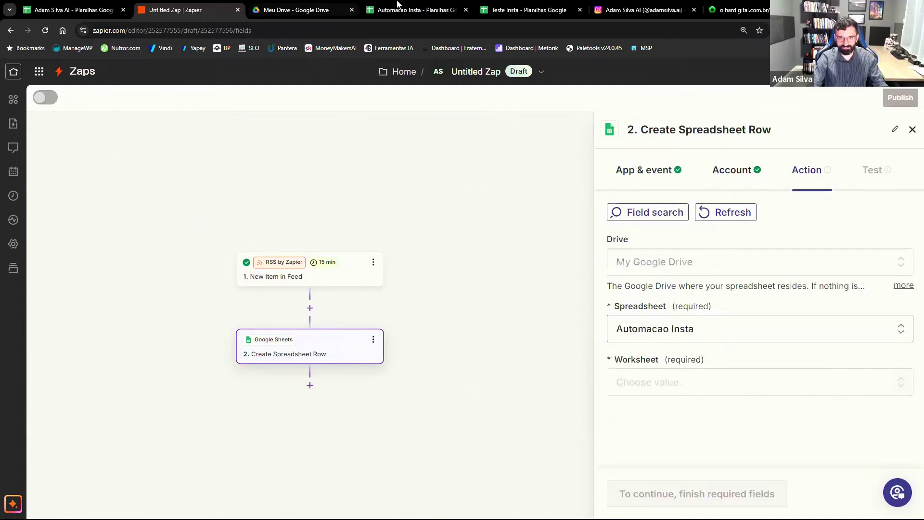
Check the links in the Automacao Insta spreadsheet and the newest generated copy in row 8 of Teste Insta.
click(397, 6)
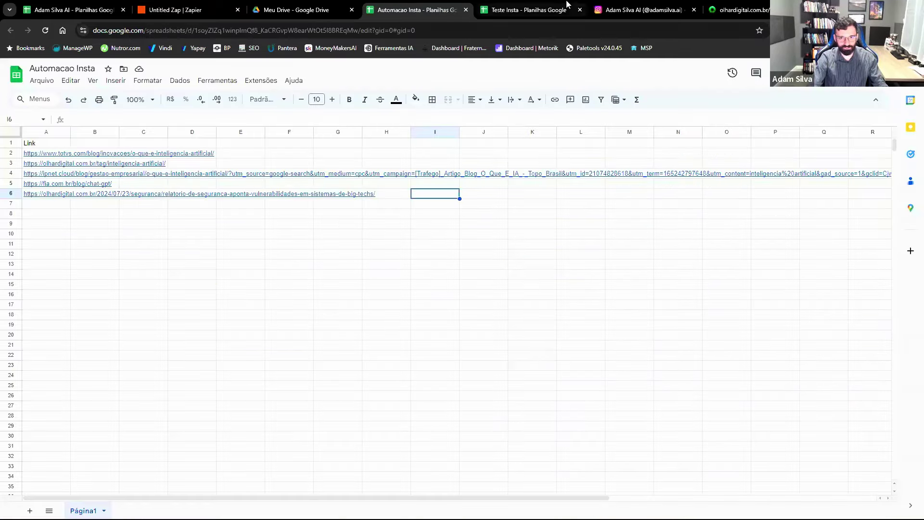
click(535, 11)
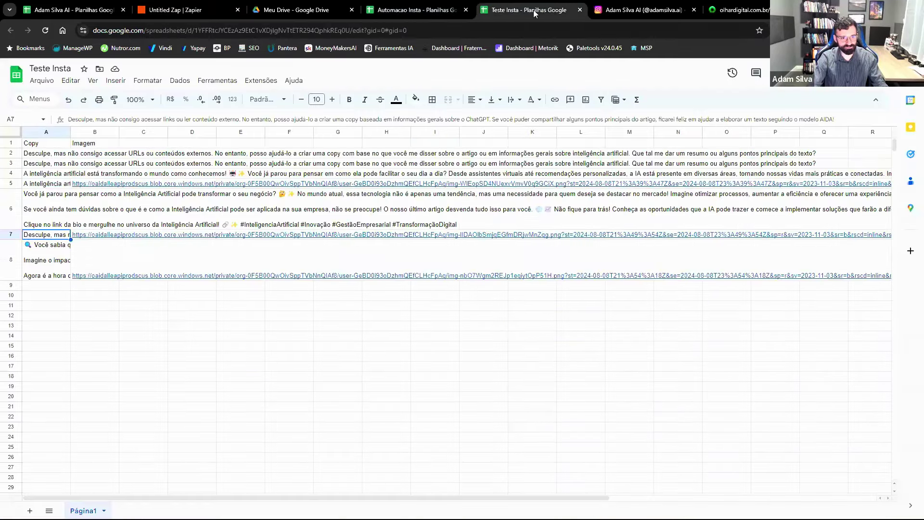
click(46, 266)
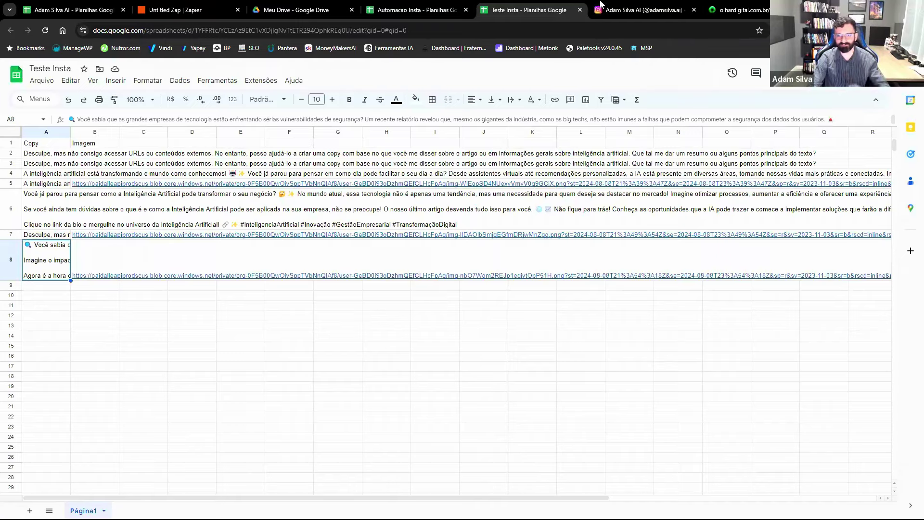
Switch to the Instagram profile, reload it, and view the newest post's image and caption before closing the post.
click(648, 5)
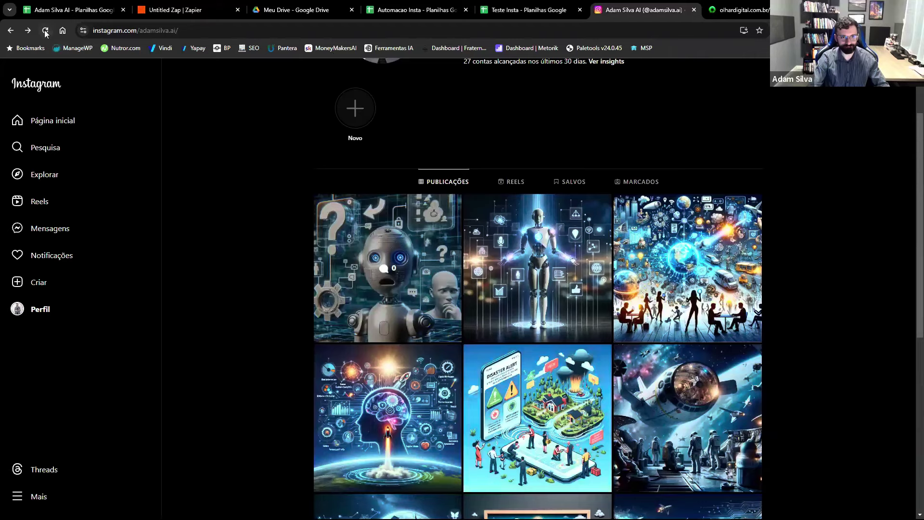
click(45, 31)
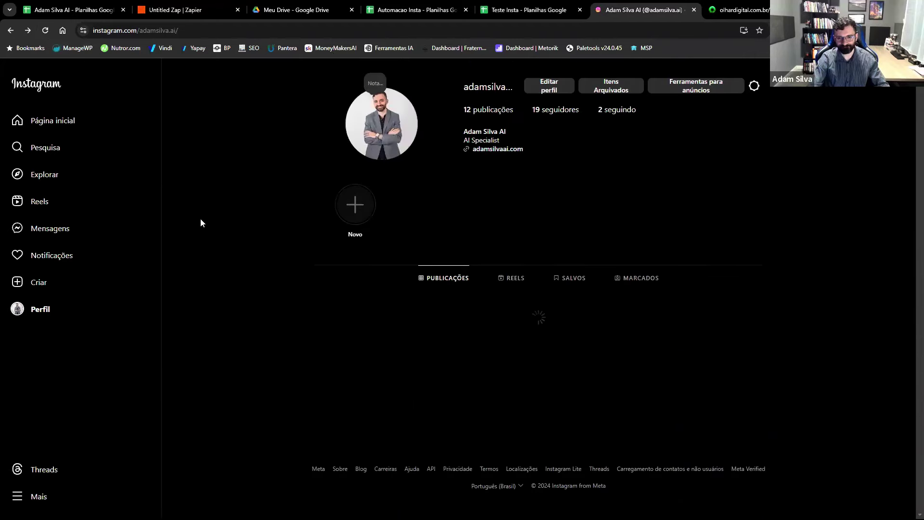
scroll(200, 222, down, 2)
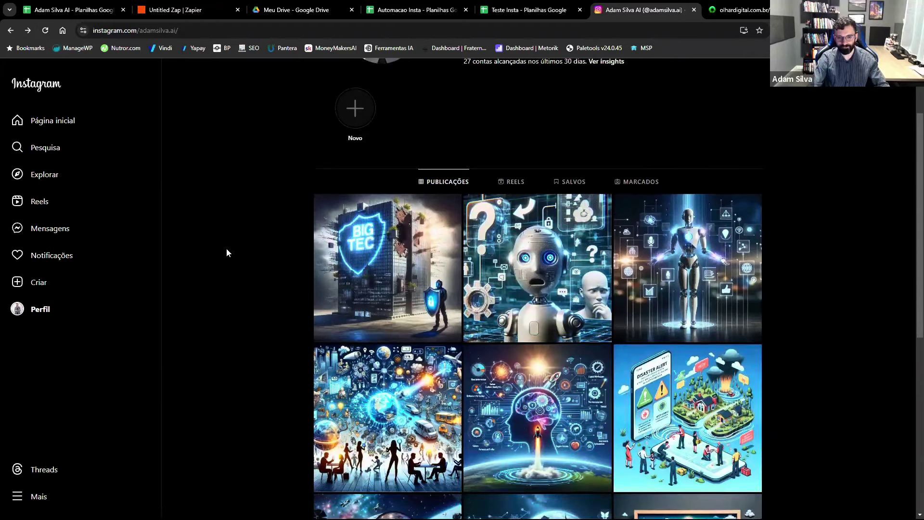
click(391, 244)
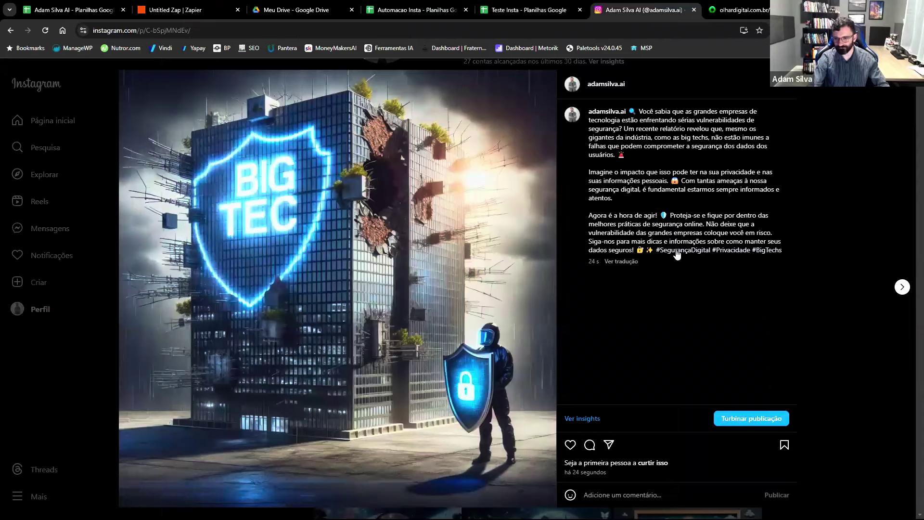
key(Escape)
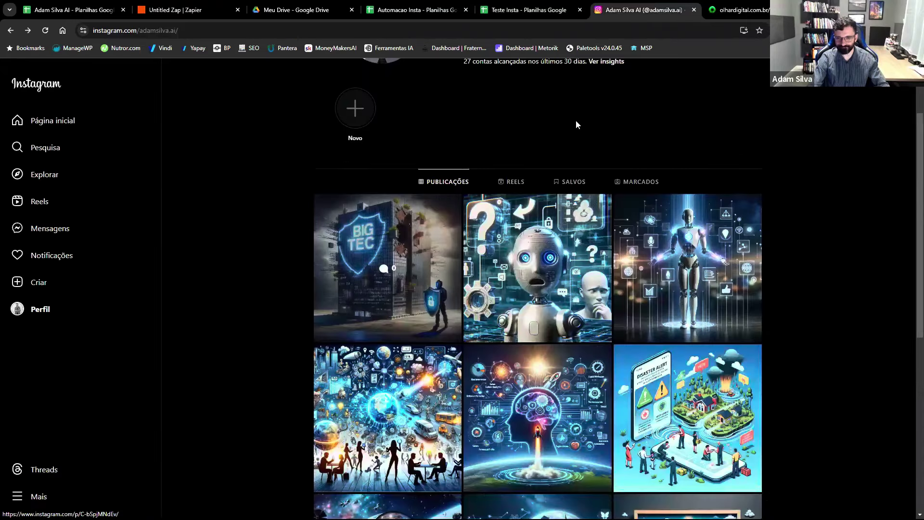
Return to the Zapier draft, check the Automacao Insta spreadsheet, and set the row action's worksheet to Página1.
click(197, 6)
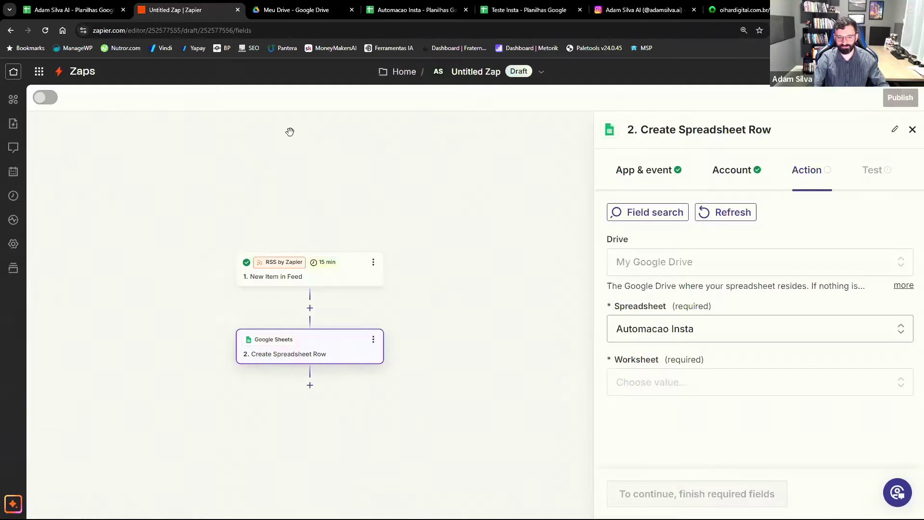
click(414, 10)
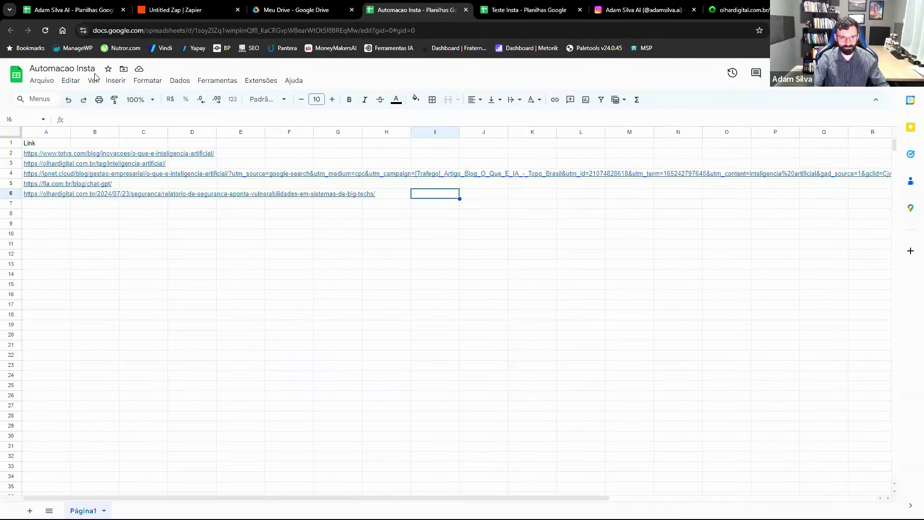
click(159, 6)
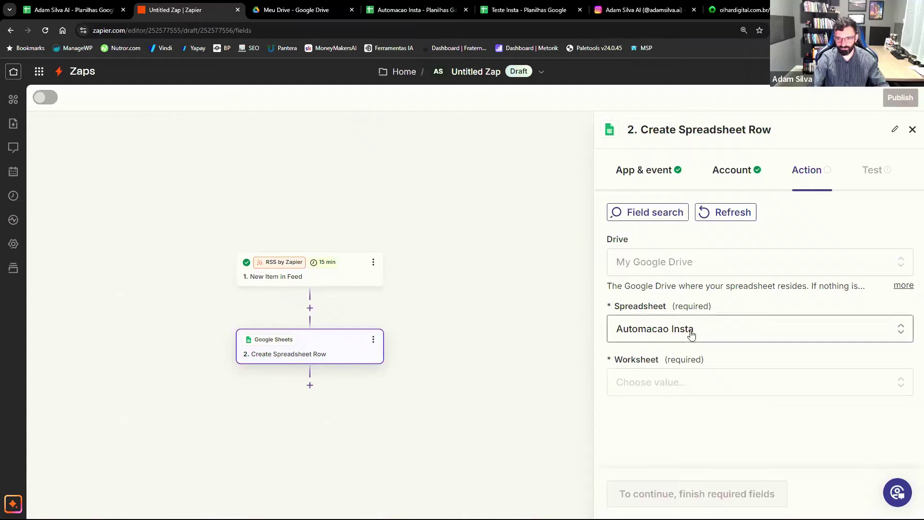
click(673, 391)
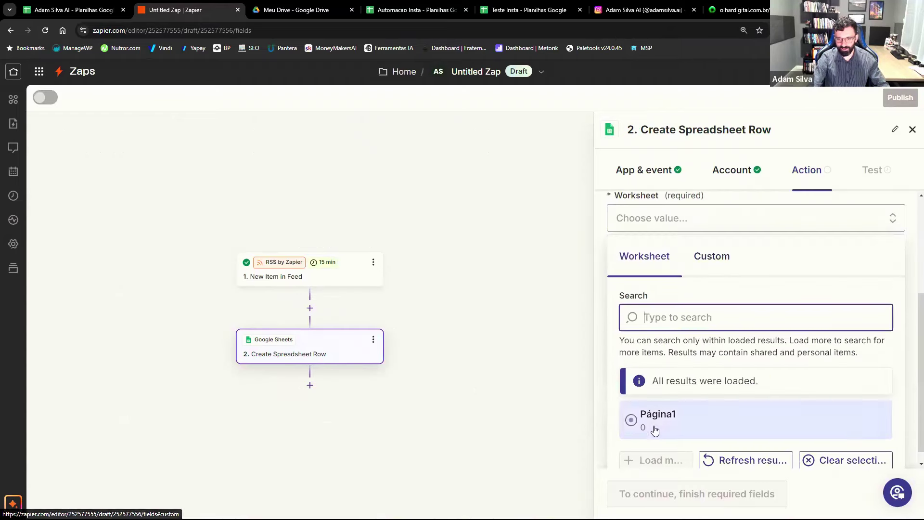
click(644, 416)
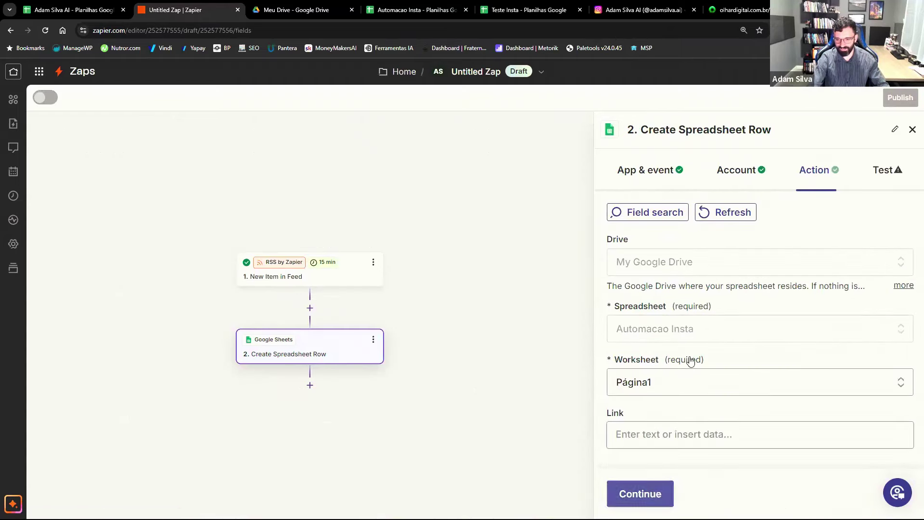
Map the Link column of the new spreadsheet row to the RSS trigger's Link field.
click(644, 436)
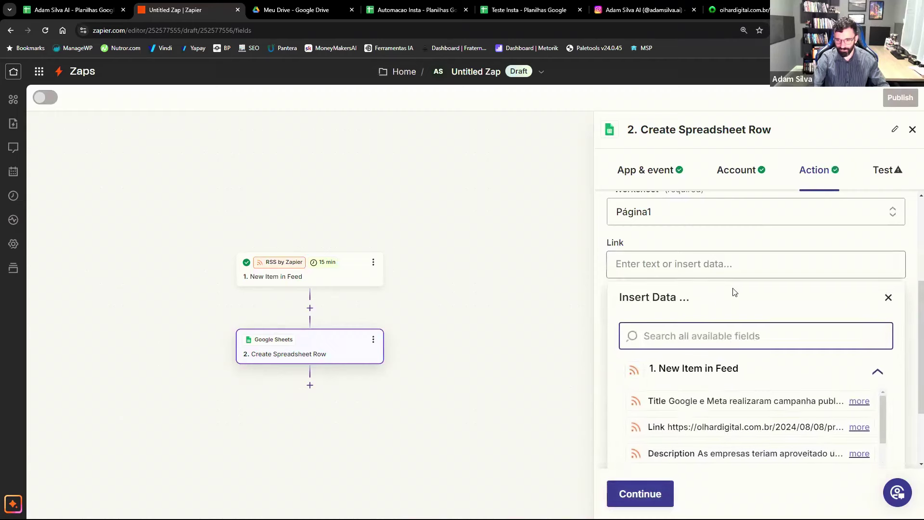
scroll(732, 291, down, 2)
scroll(731, 289, up, 2)
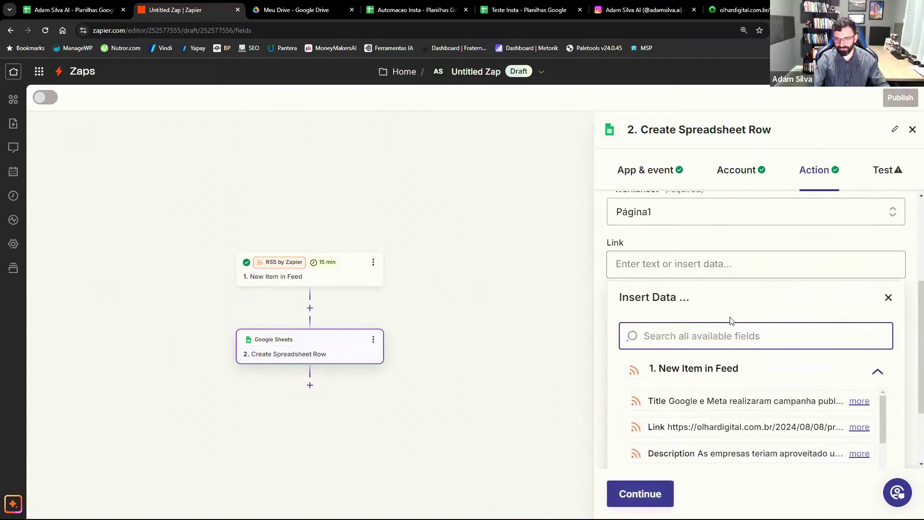
scroll(713, 361, down, 2)
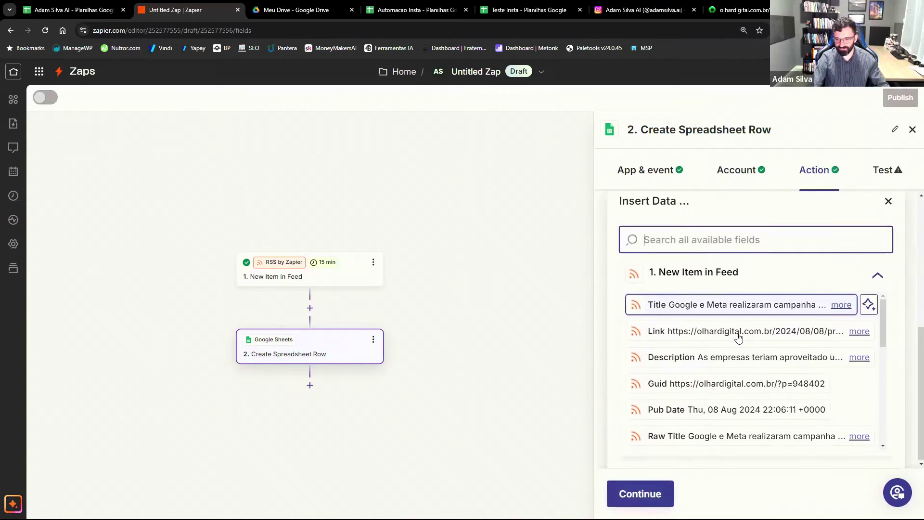
click(691, 337)
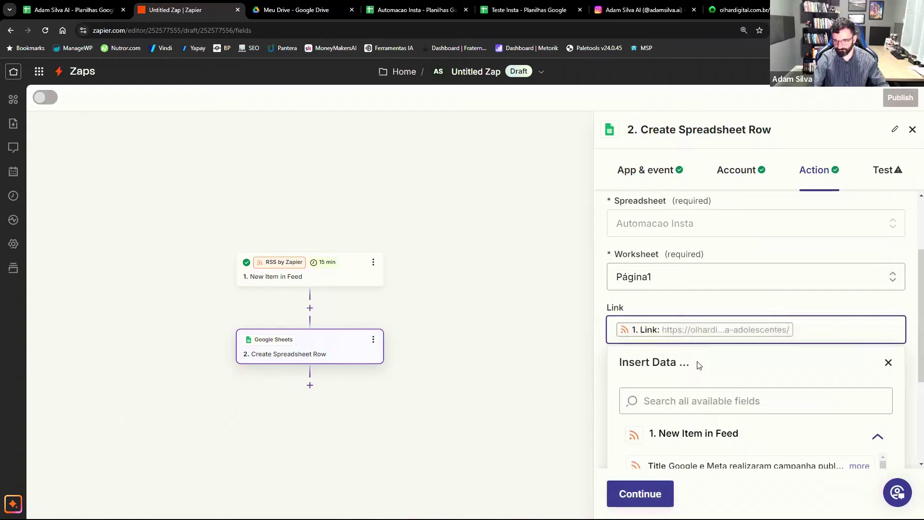
click(864, 309)
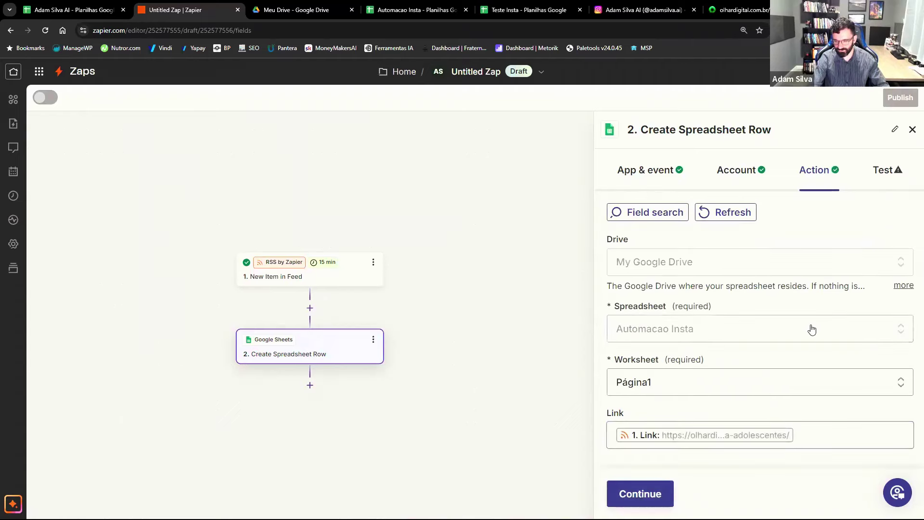
Test the Create Spreadsheet Row step with the mapped RSS link.
click(638, 491)
scroll(732, 299, down, 3)
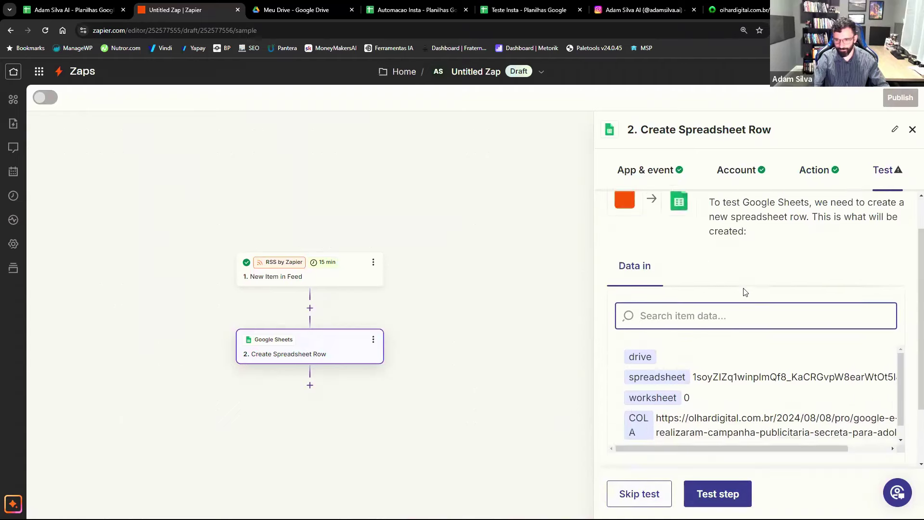
click(721, 493)
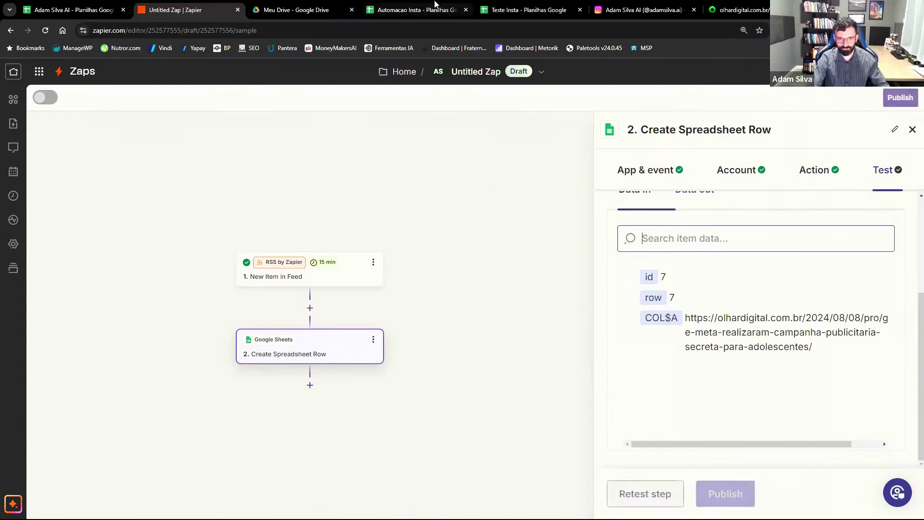
Check the Automacao Insta spreadsheet for the test link in cell A7.
click(414, 10)
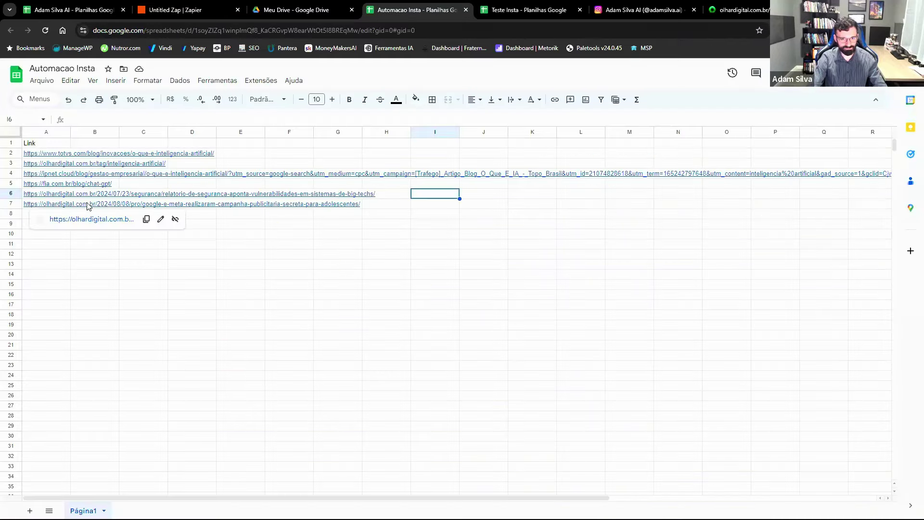
click(405, 194)
key(Home)
key(Down)
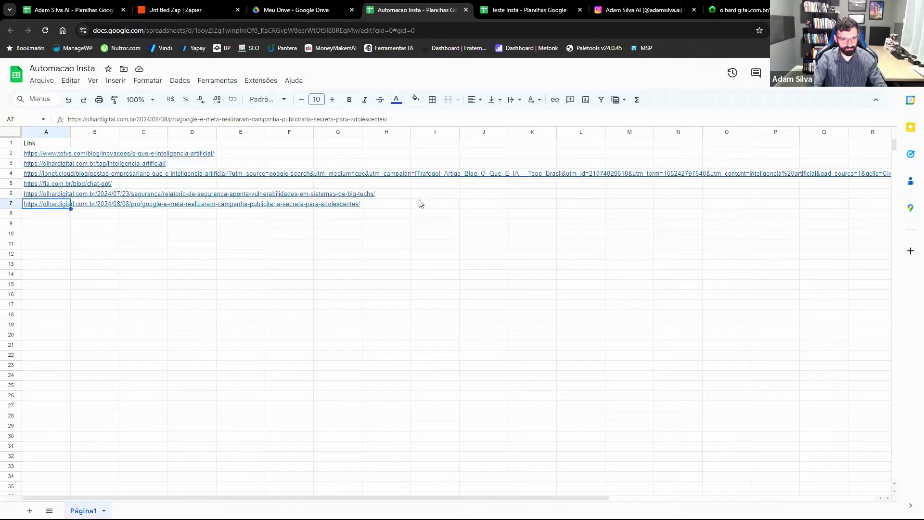
key(Right)
key(Right)
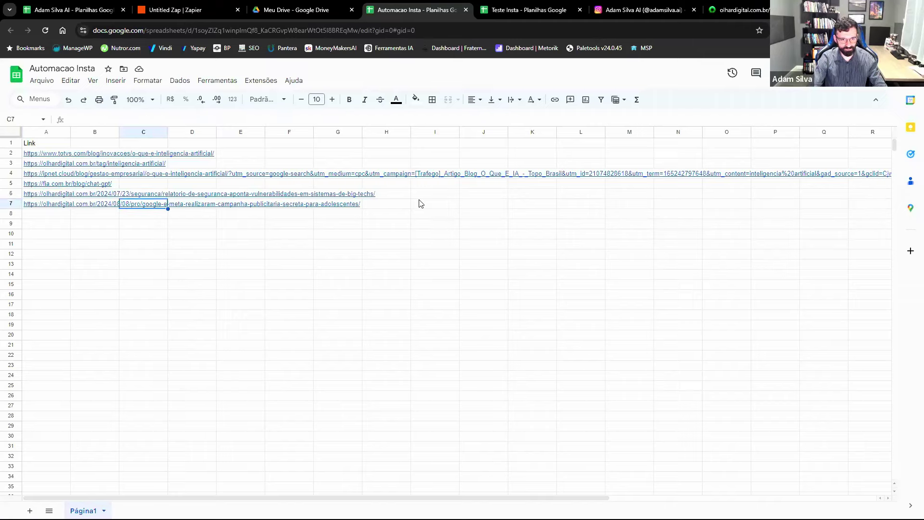
key(Left)
key(Left)
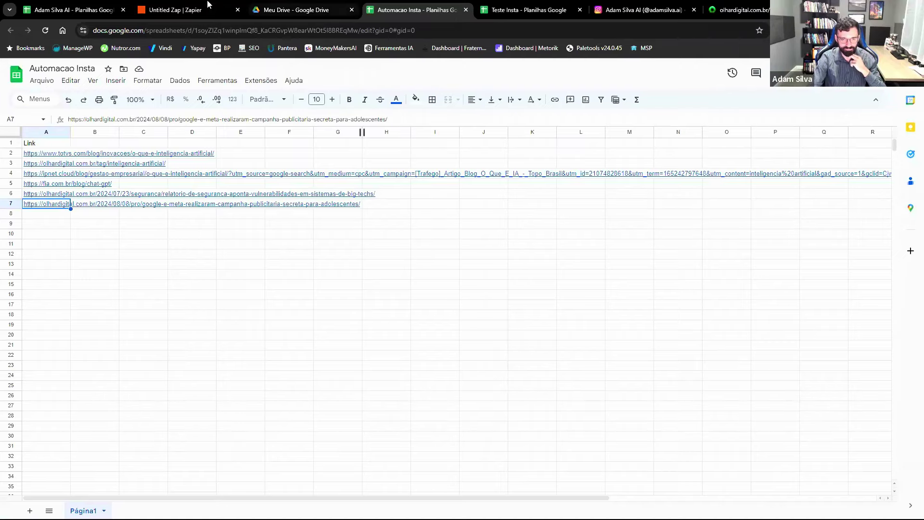
Return to the Zapier draft, rename the Zap to Aula RSS, and publish it.
click(183, 10)
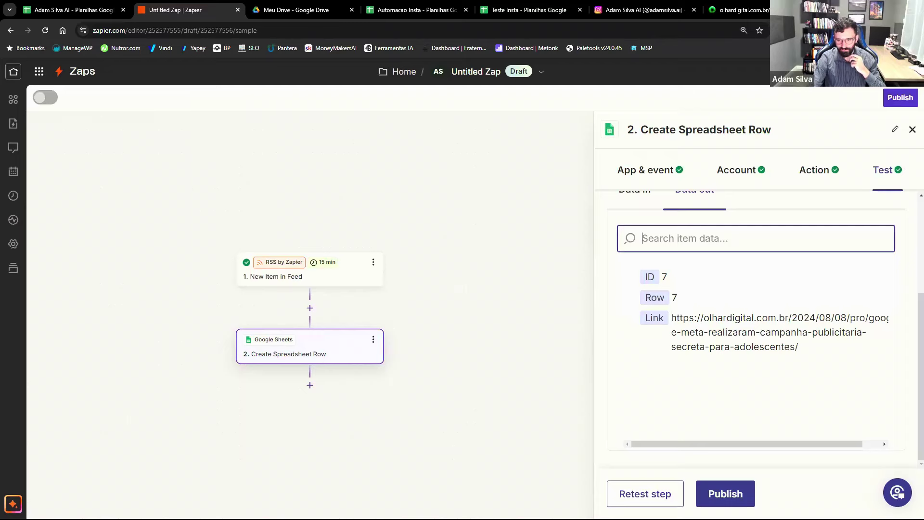
click(483, 83)
click(479, 100)
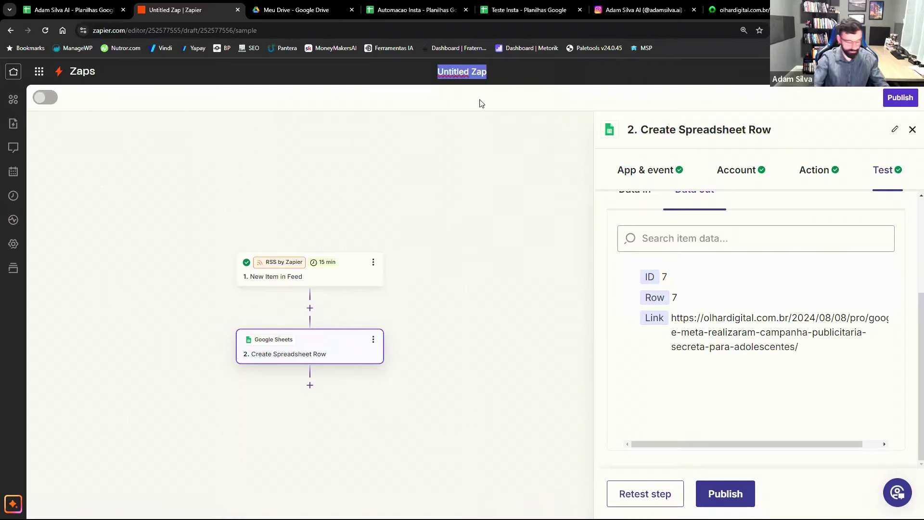
text(Aula )
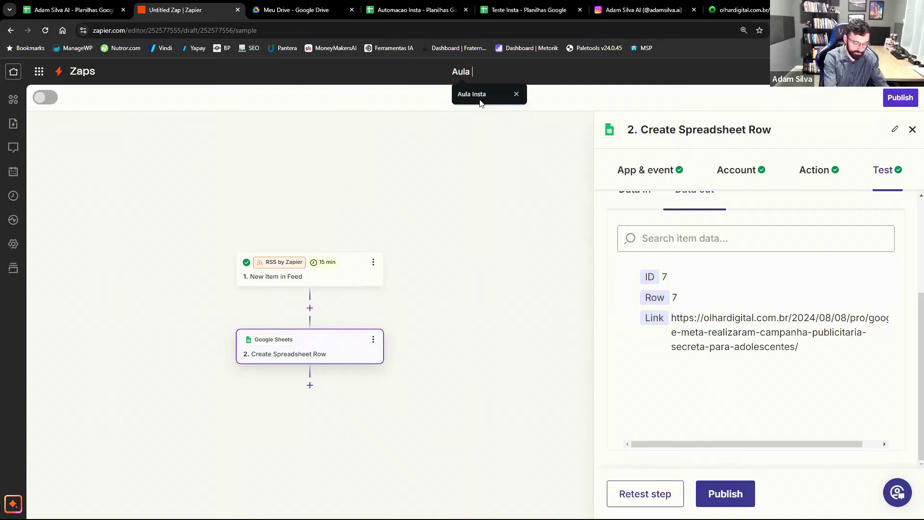
text(RSS)
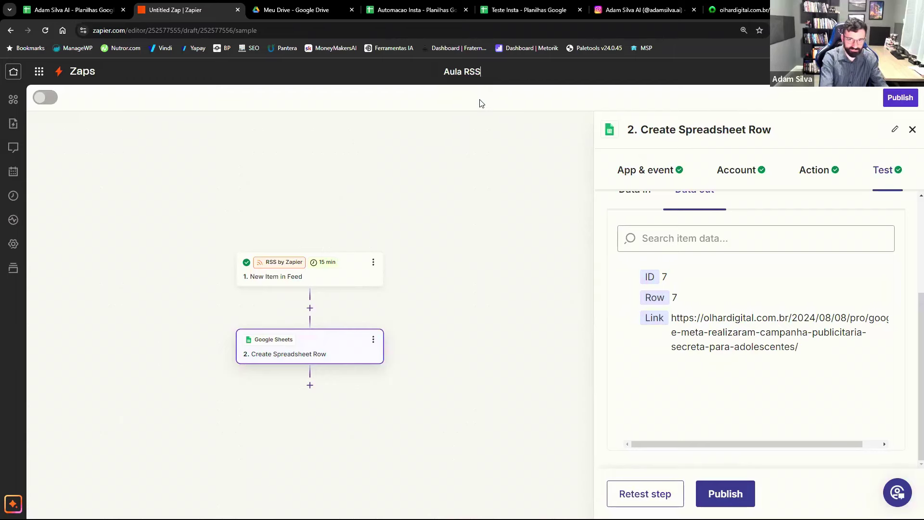
key(Return)
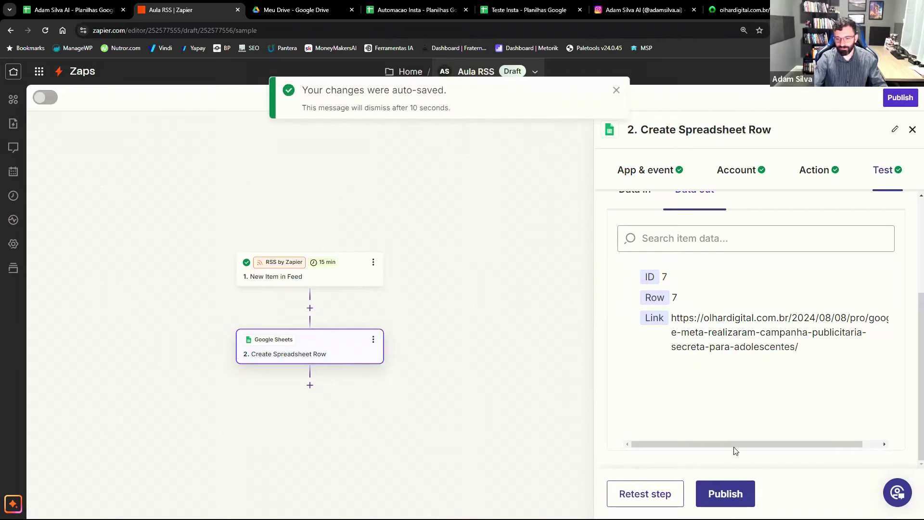
click(726, 492)
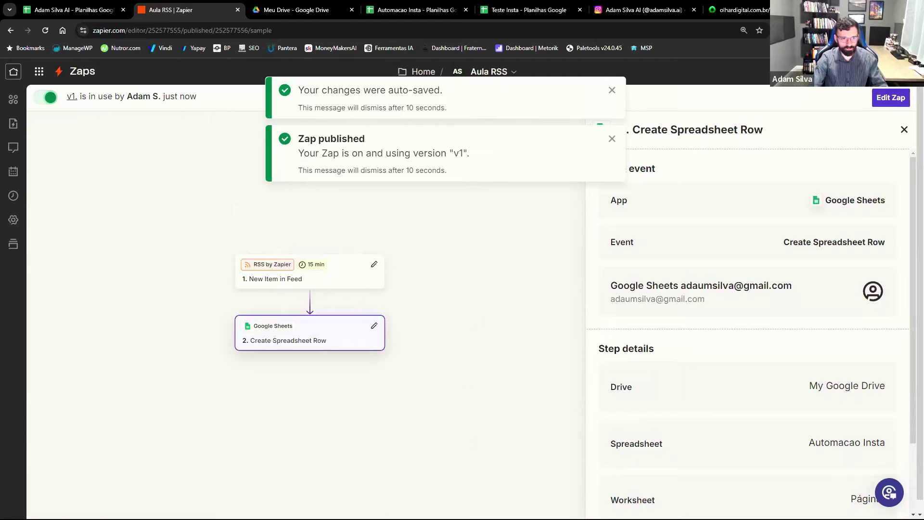
Leave the Zap editor, look over the recent Zaps, and reload the My Zaps list to check which ones are running.
click(10, 73)
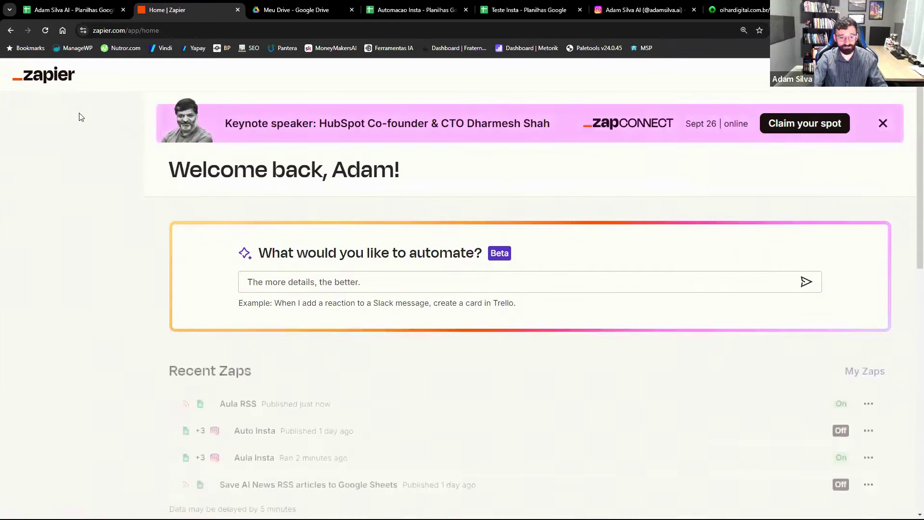
scroll(392, 314, down, 4)
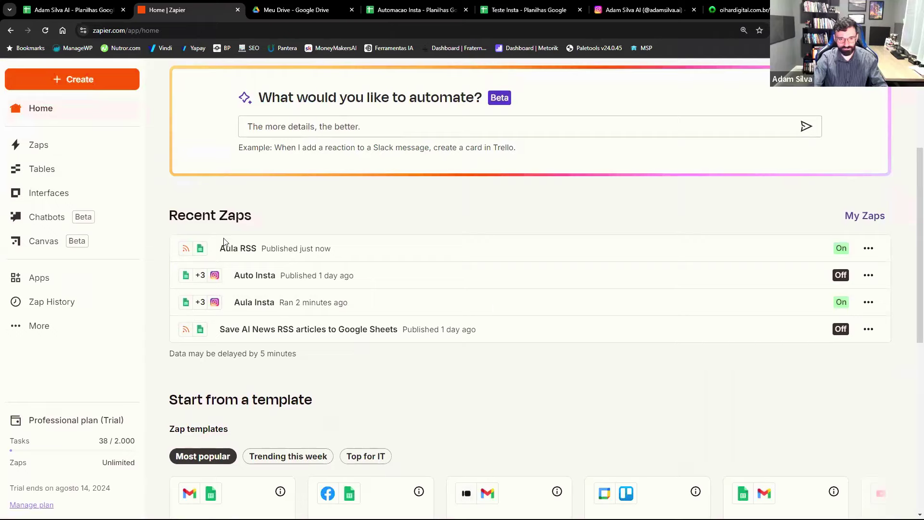
click(75, 151)
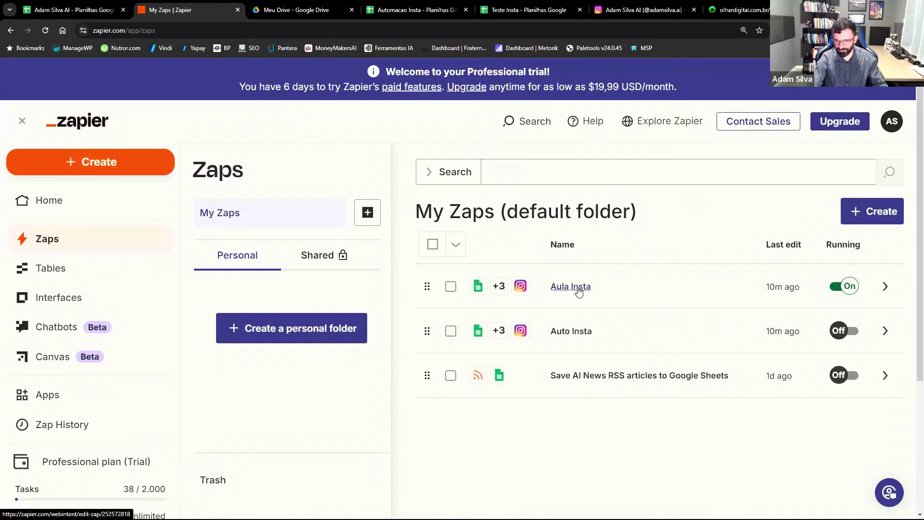
click(84, 125)
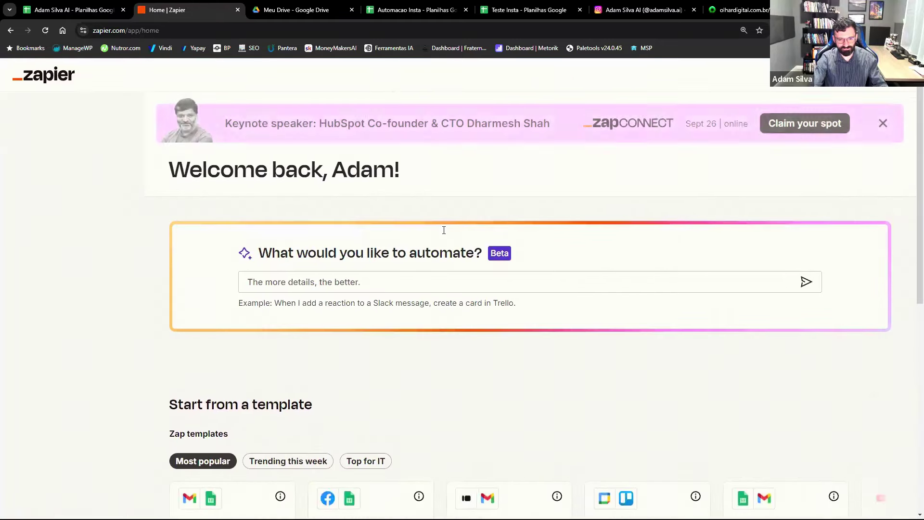
click(90, 219)
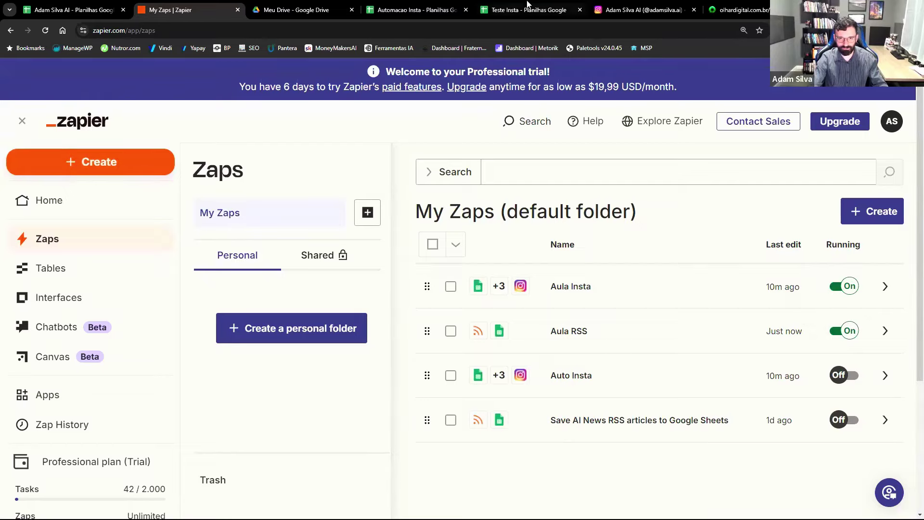
Check the Automacao Insta links, switch to the Olhar Digital feed, and open the site's home page at olhardigital.com.br.
click(426, 8)
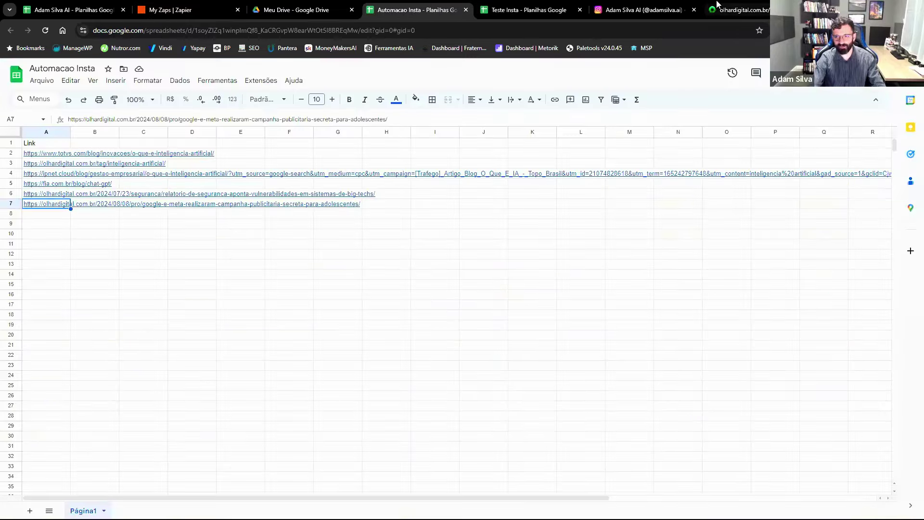
click(717, 8)
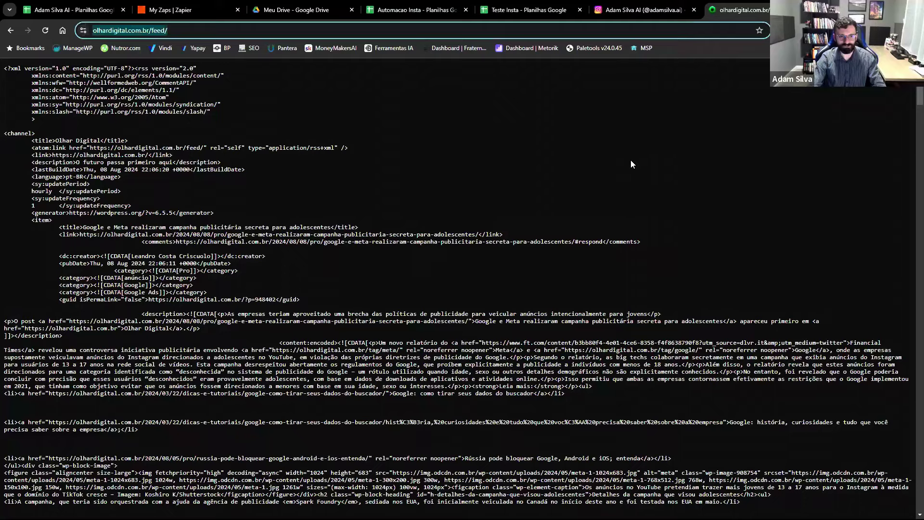
click(157, 30)
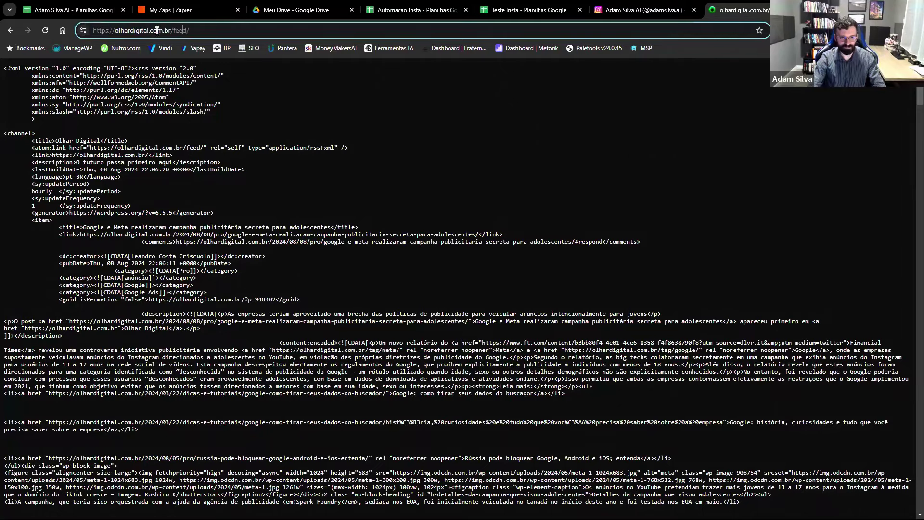
key(shift+End)
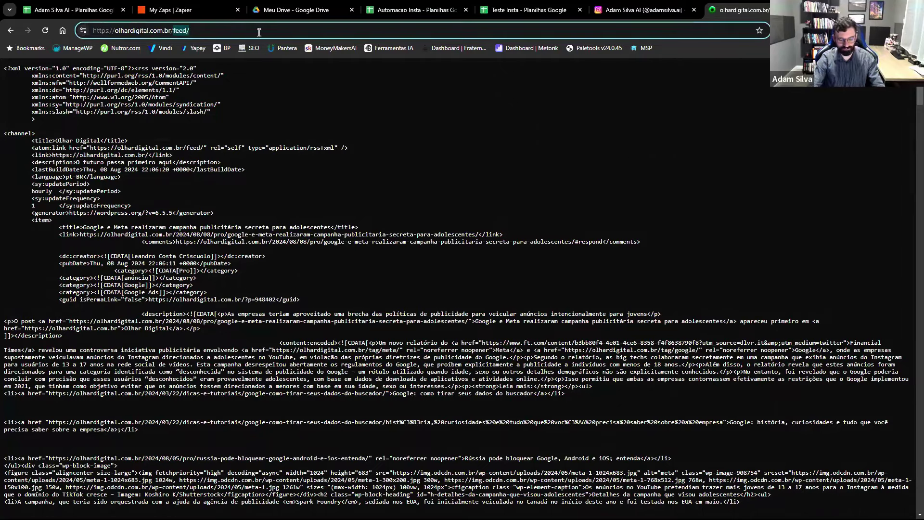
key(BackSpace)
key(Return)
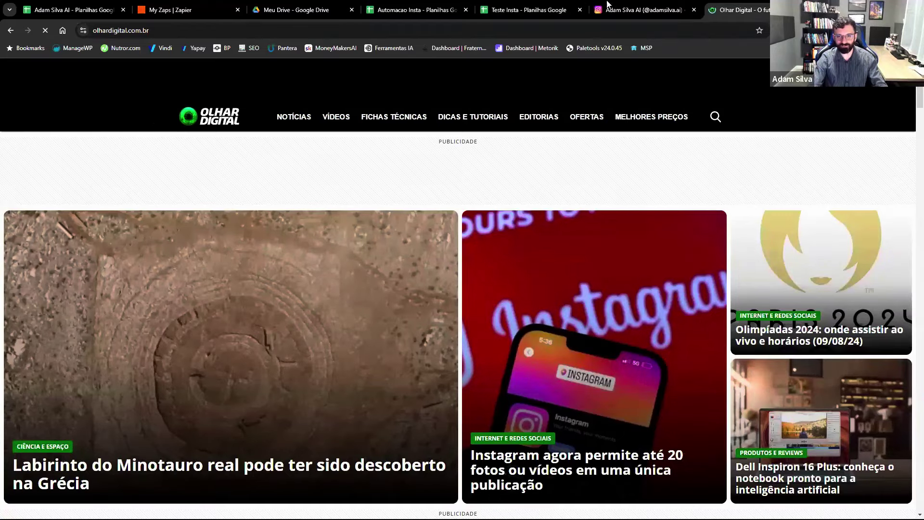
Review the source links in Automacao Insta, the row 8 copy and image in Teste Insta, and the published posts on the Instagram profile.
click(384, 14)
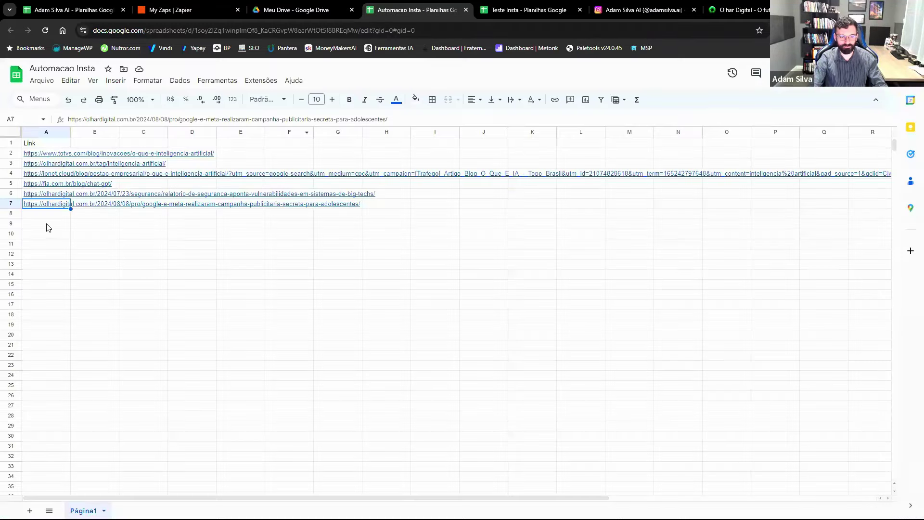
click(532, 6)
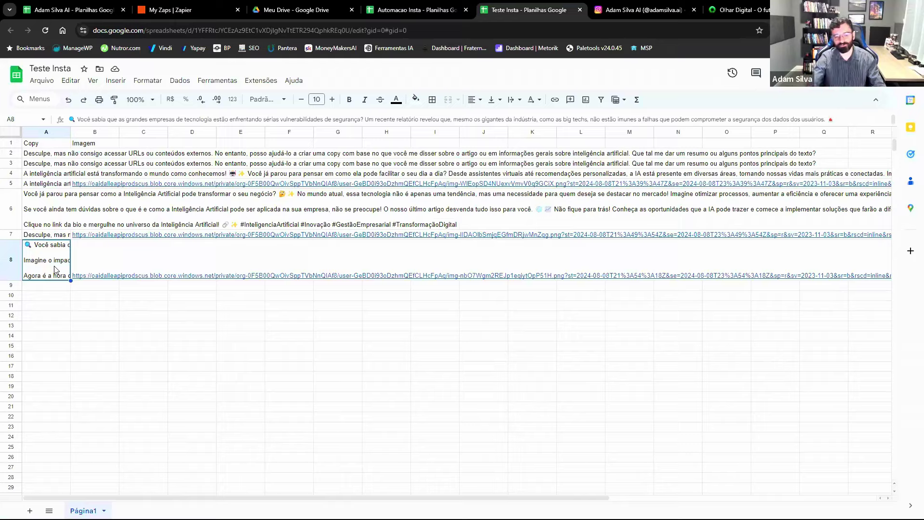
key(Right)
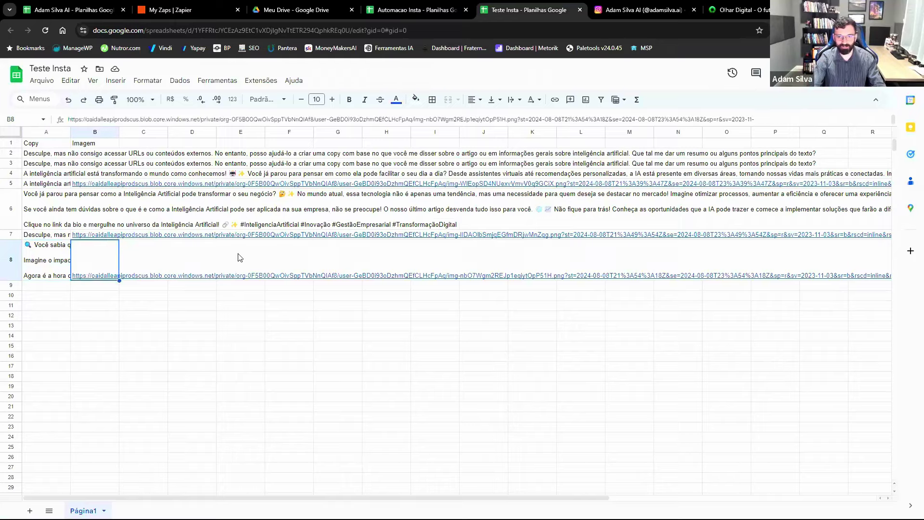
click(655, 6)
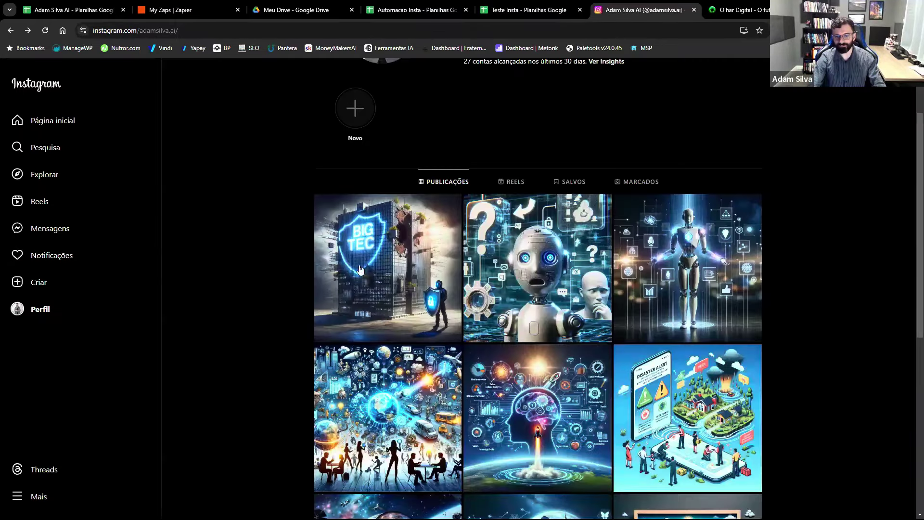
scroll(308, 293, up, 2)
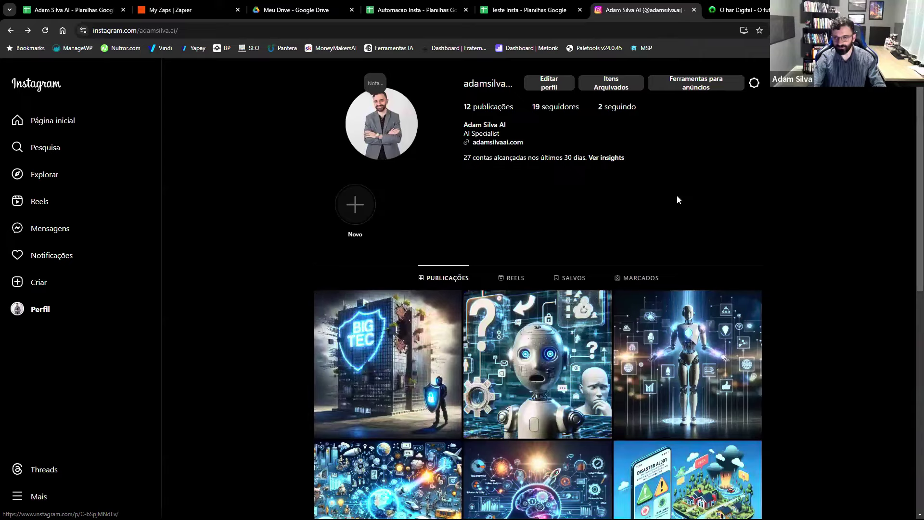
Switch to the Olhar Digital home page, reload it, and look through the articles under Últimas Matérias.
click(741, 9)
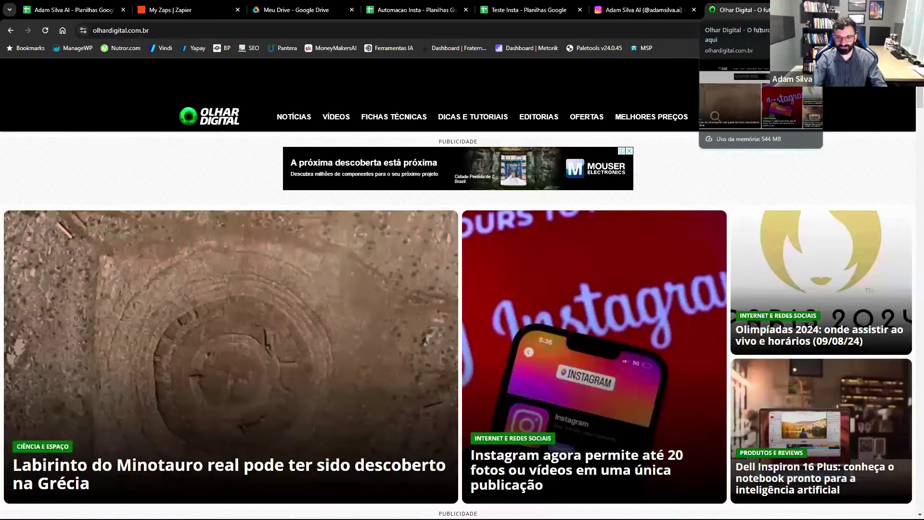
scroll(153, 153, down, 5)
scroll(183, 202, down, 15)
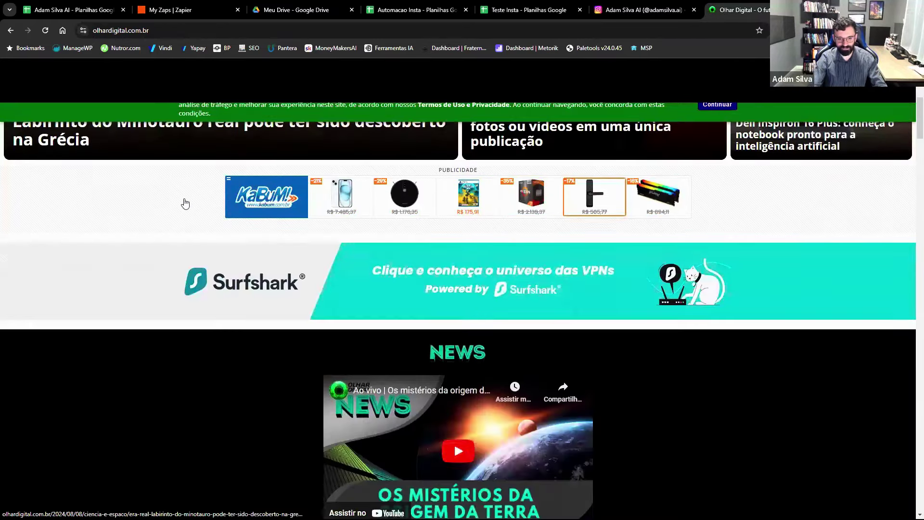
scroll(185, 203, down, 3)
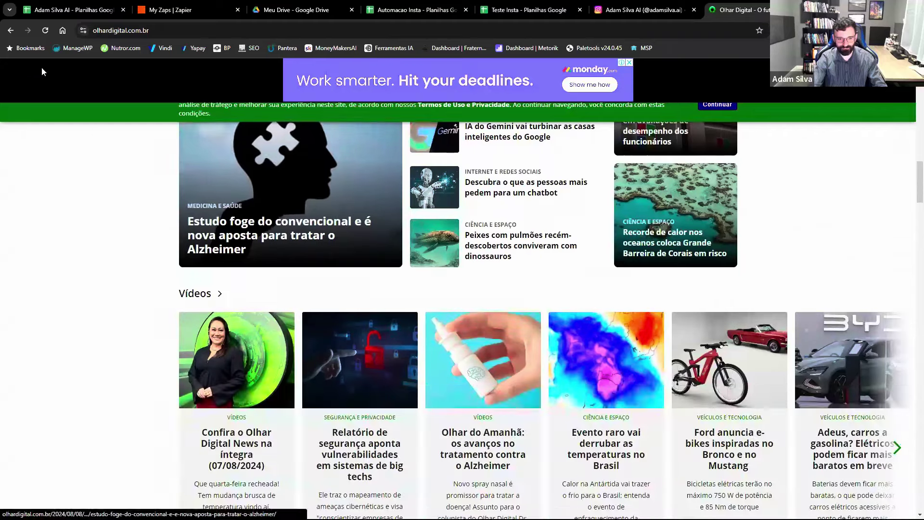
click(45, 30)
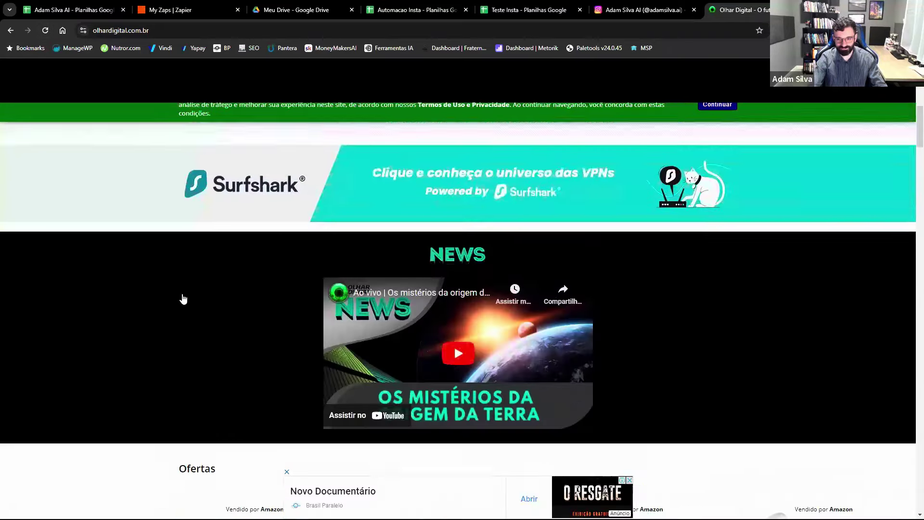
scroll(201, 297, down, 3)
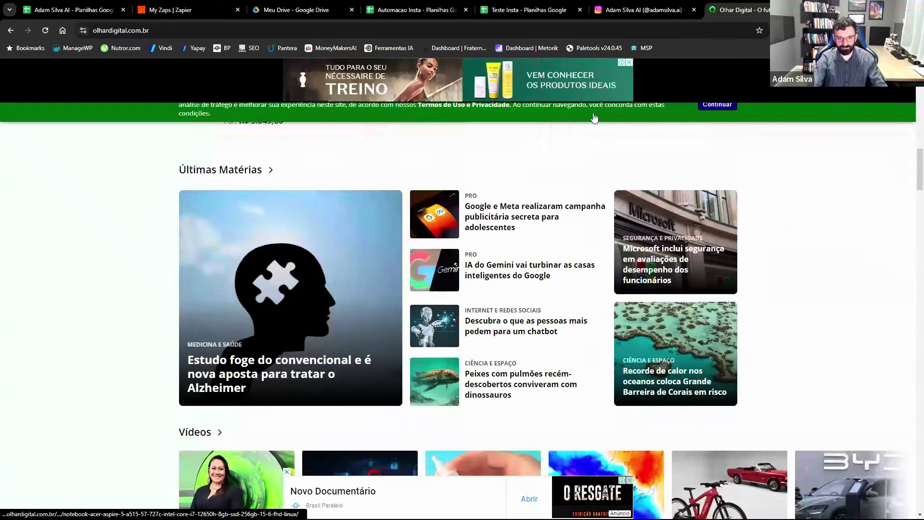
Check the Automacao Insta spreadsheet, revisit the My Zaps list, and reopen the closed Imersão Online AI Next Level landing page.
click(423, 10)
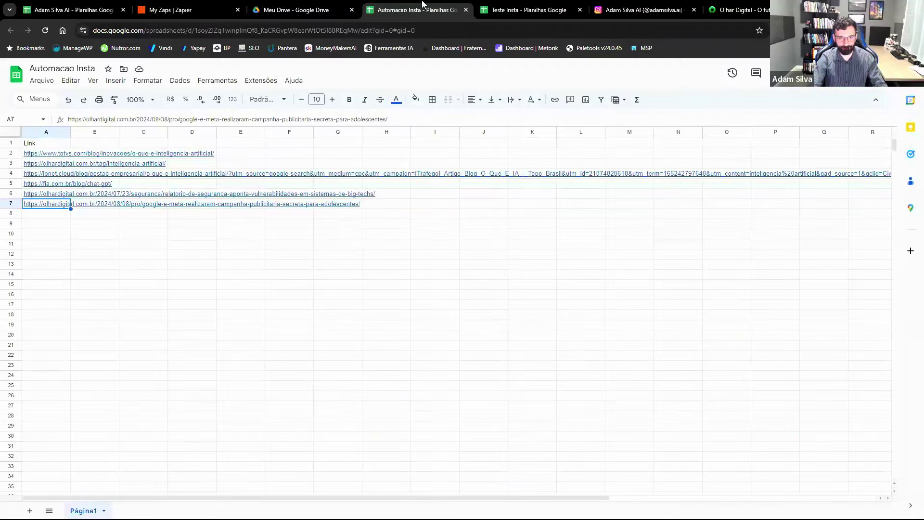
click(169, 10)
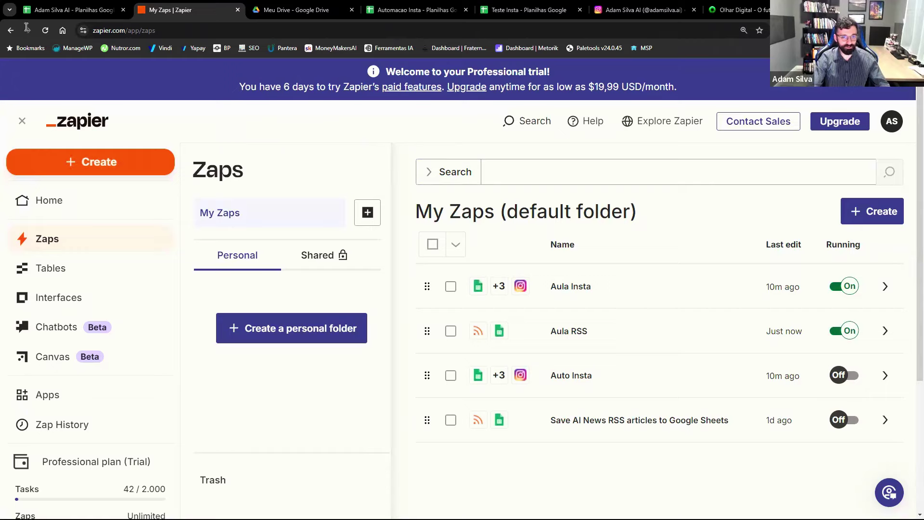
key(ctrl+shift+t)
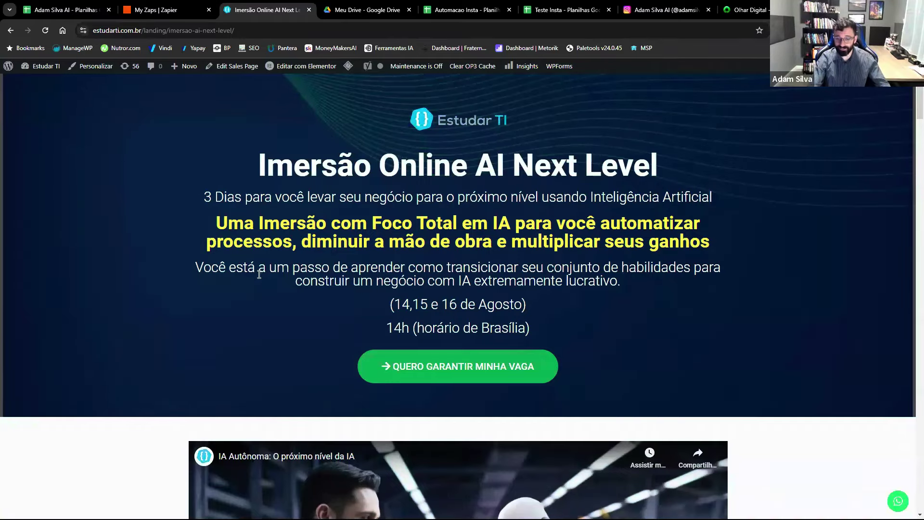
Review the landing page down to "O que você irá ter acesso na Imersão AI Next Level?", check the Instagram profile briefly, and return to that section.
scroll(293, 242, down, 3)
scroll(293, 245, down, 15)
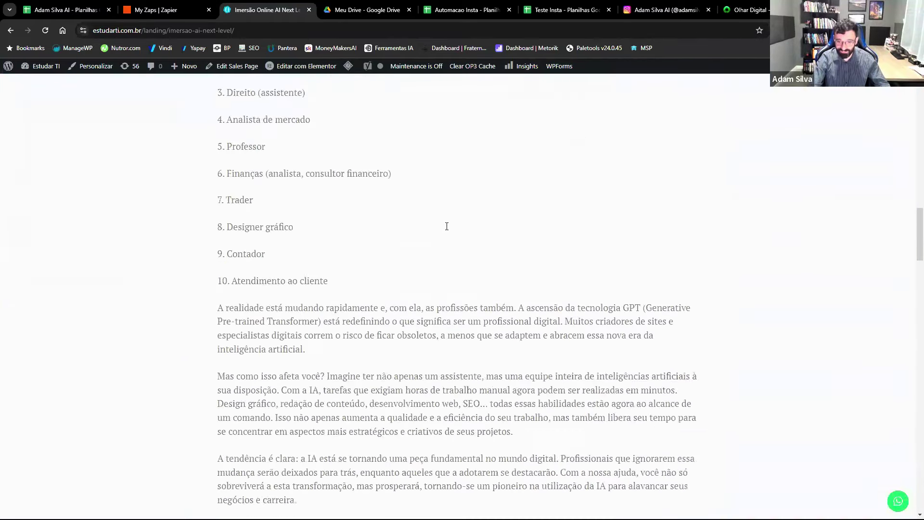
scroll(563, 318, down, 4)
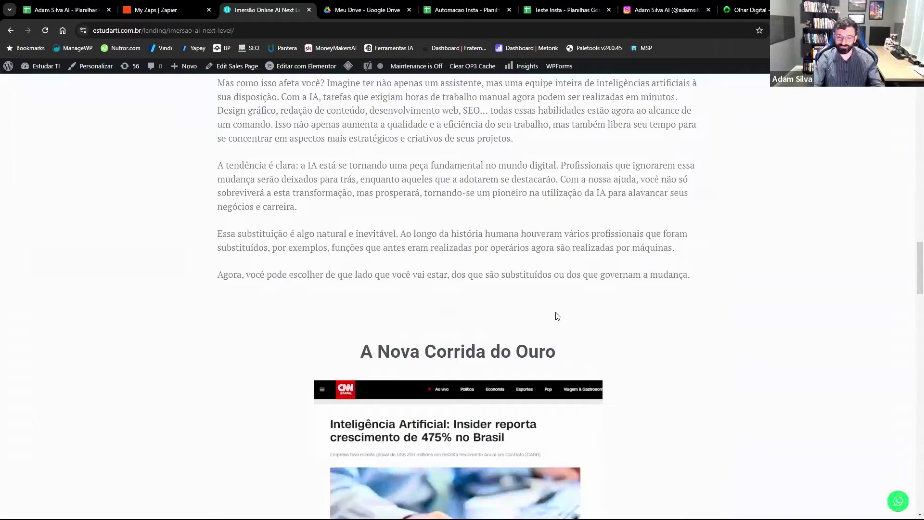
scroll(530, 303, down, 12)
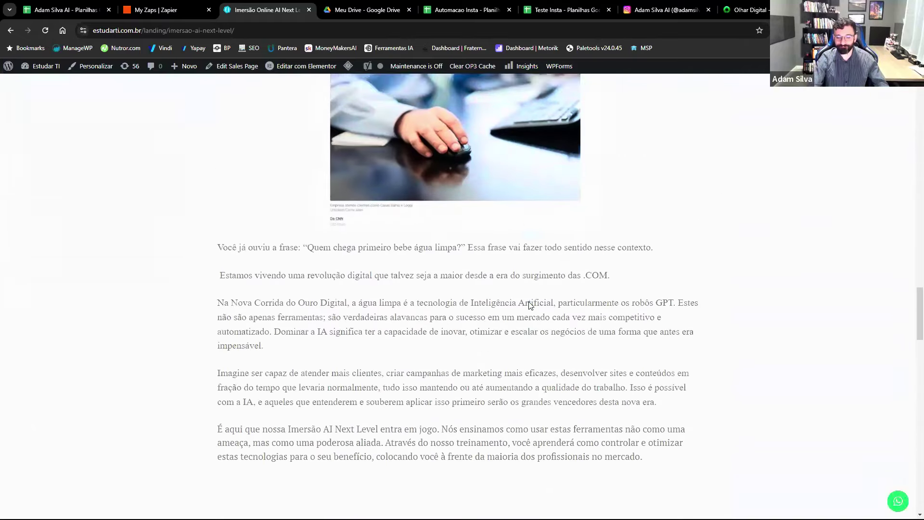
scroll(531, 305, down, 4)
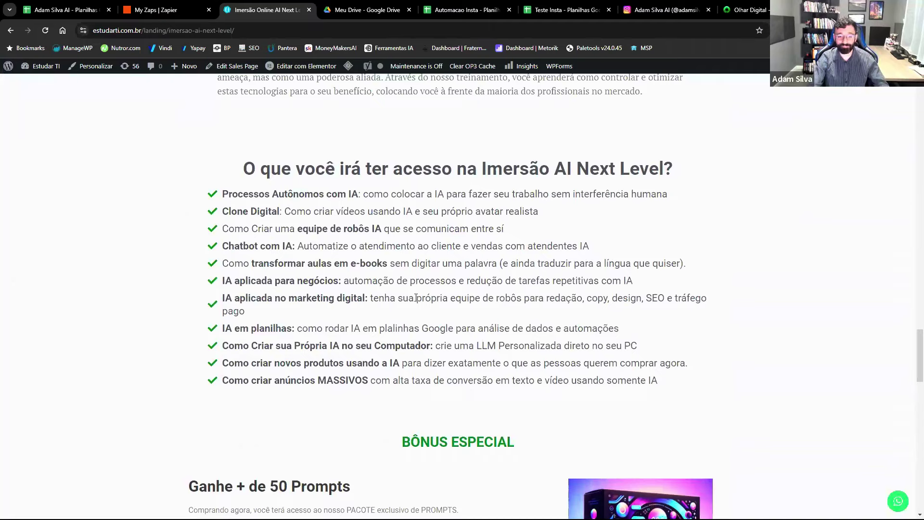
scroll(409, 308, up, 1)
scroll(408, 308, down, 1)
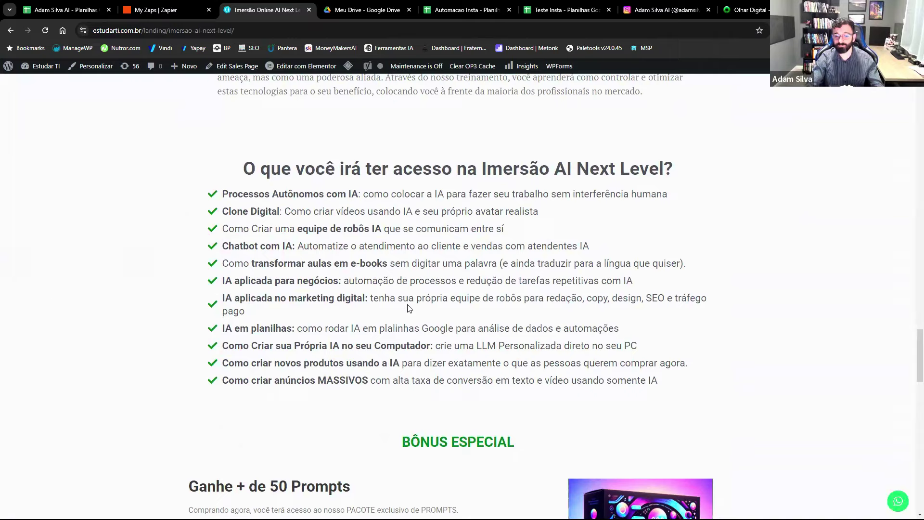
click(655, 7)
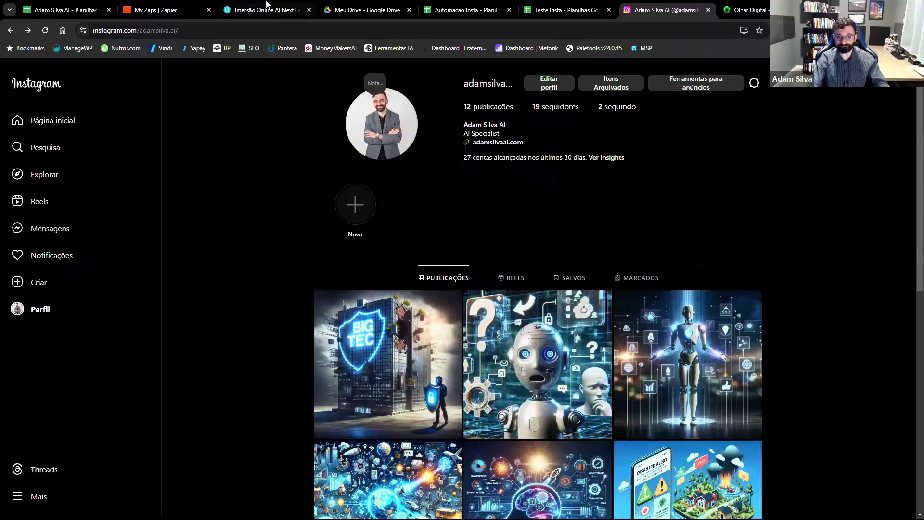
click(230, 5)
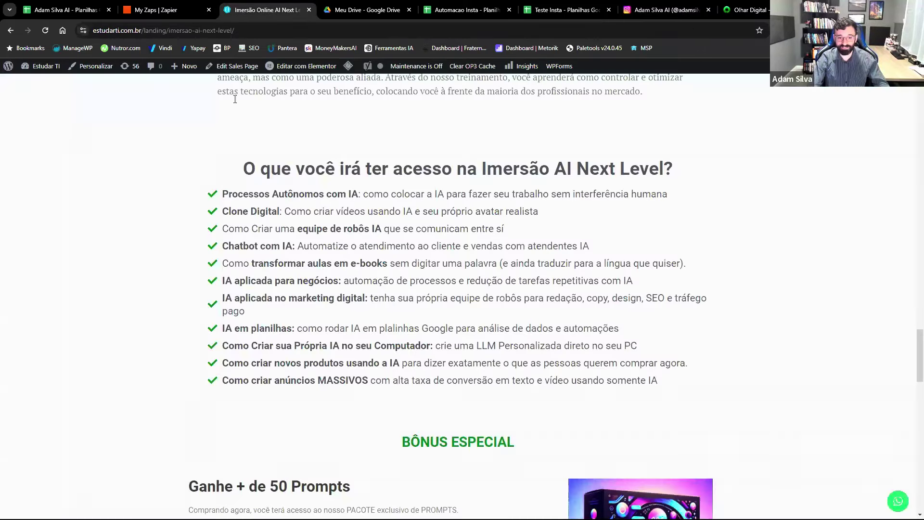